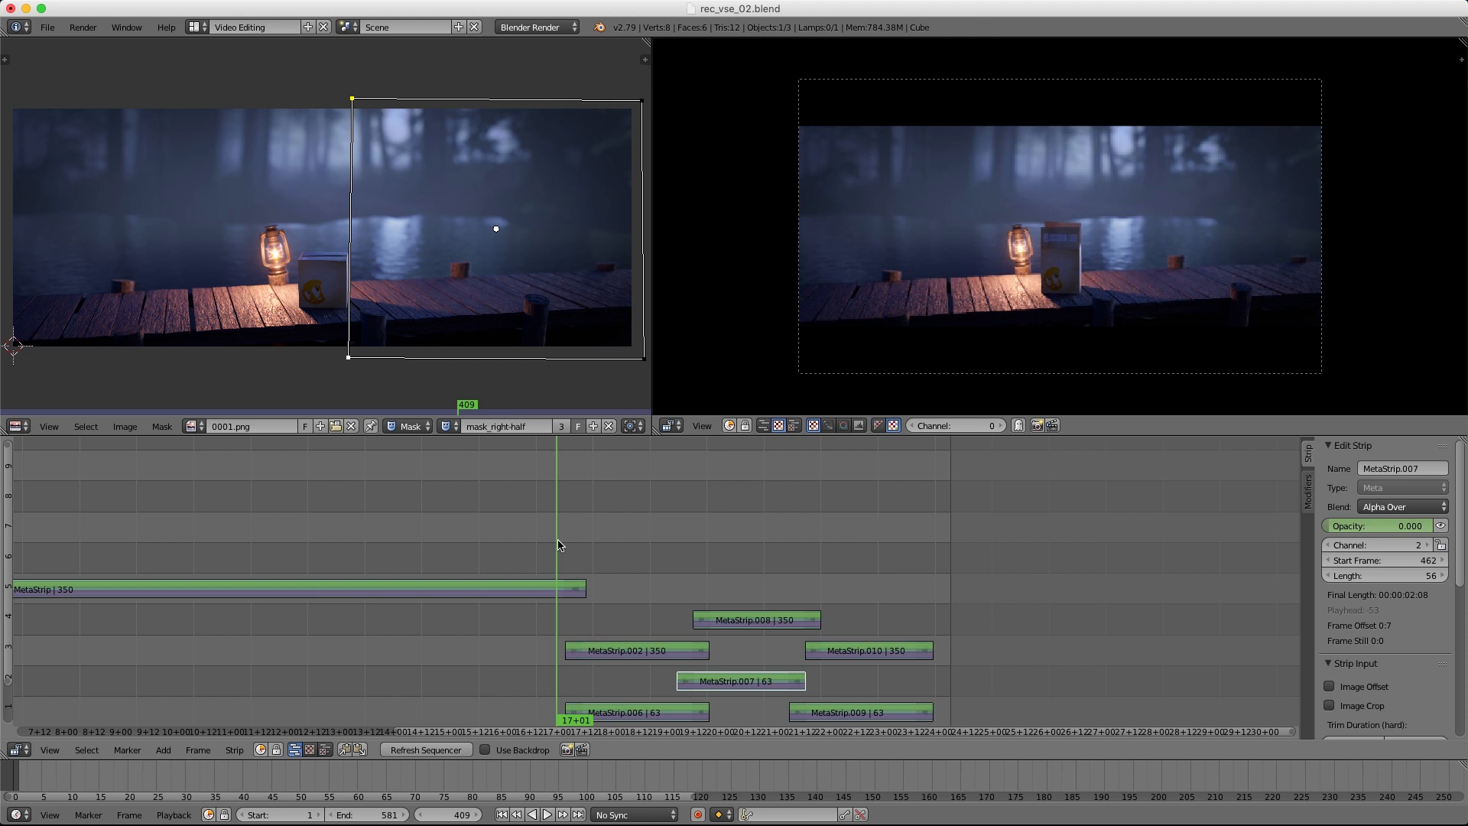
Step: Play back the sequence from frame 409 to preview the end of the edit
key("alt+a")
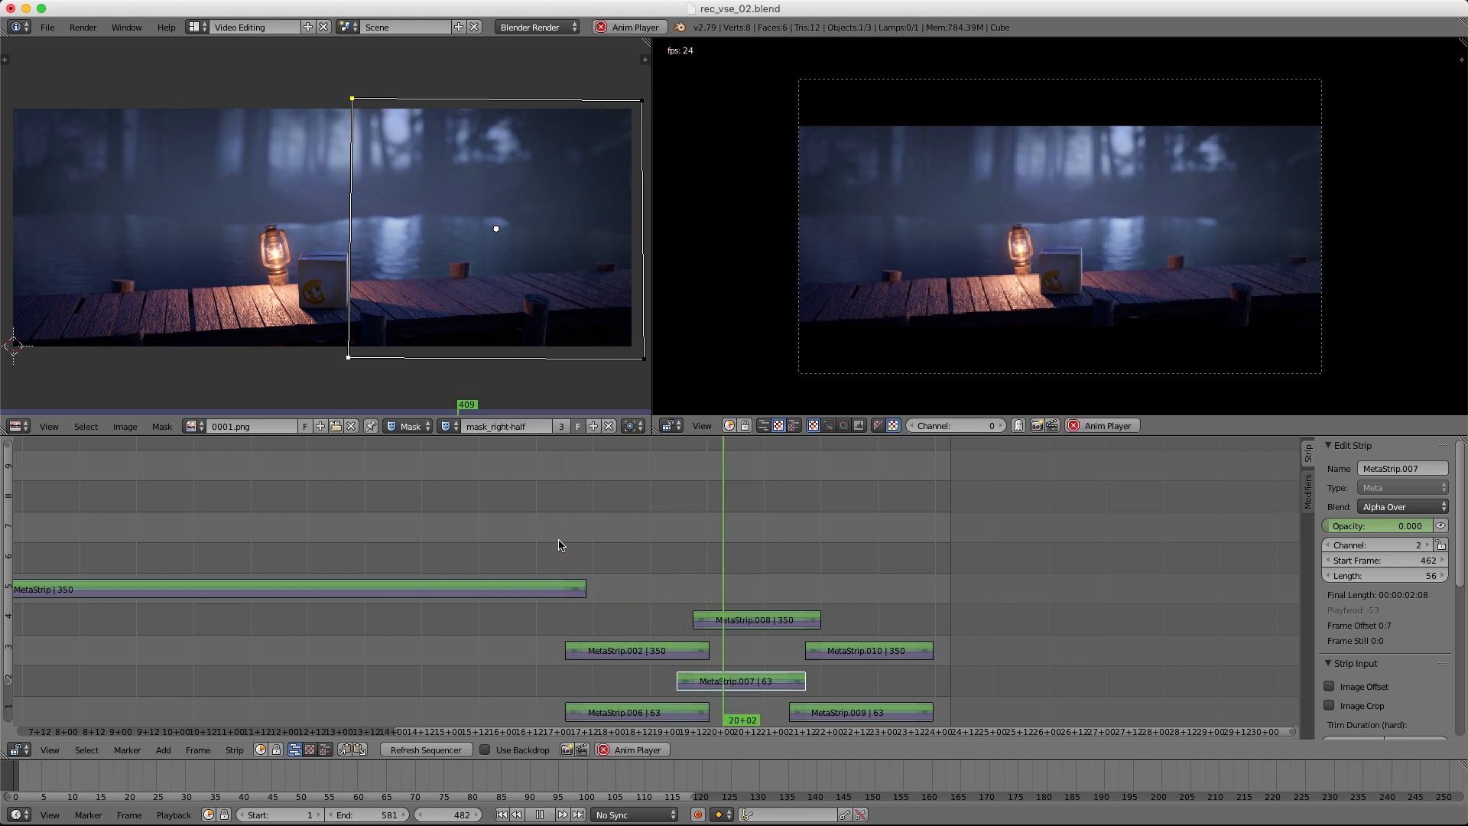
key("alt+a")
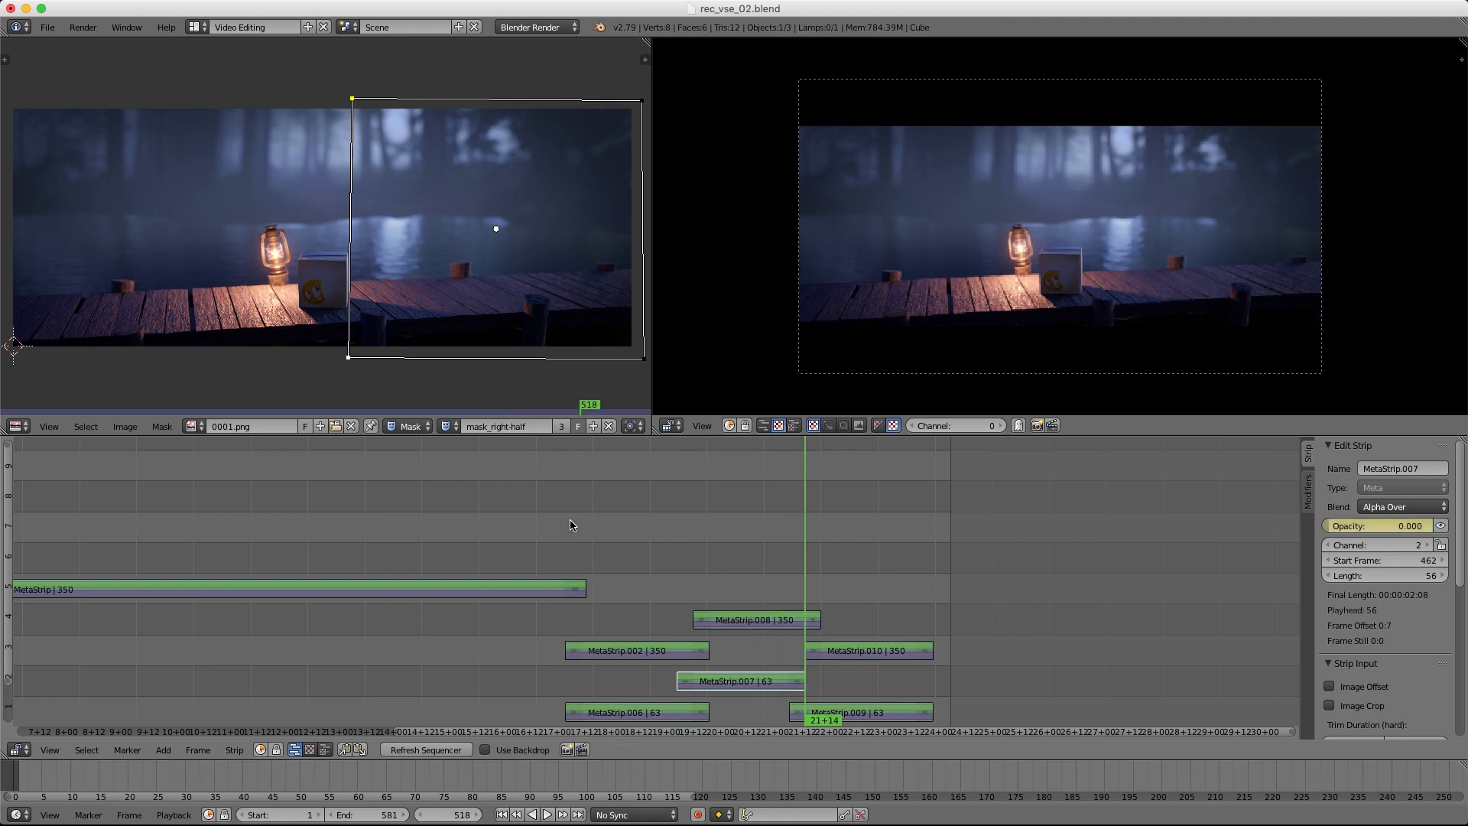
Step: Try out a Text effect strip on channel 6 starting at frame 461, and delete it again
key("shift+a")
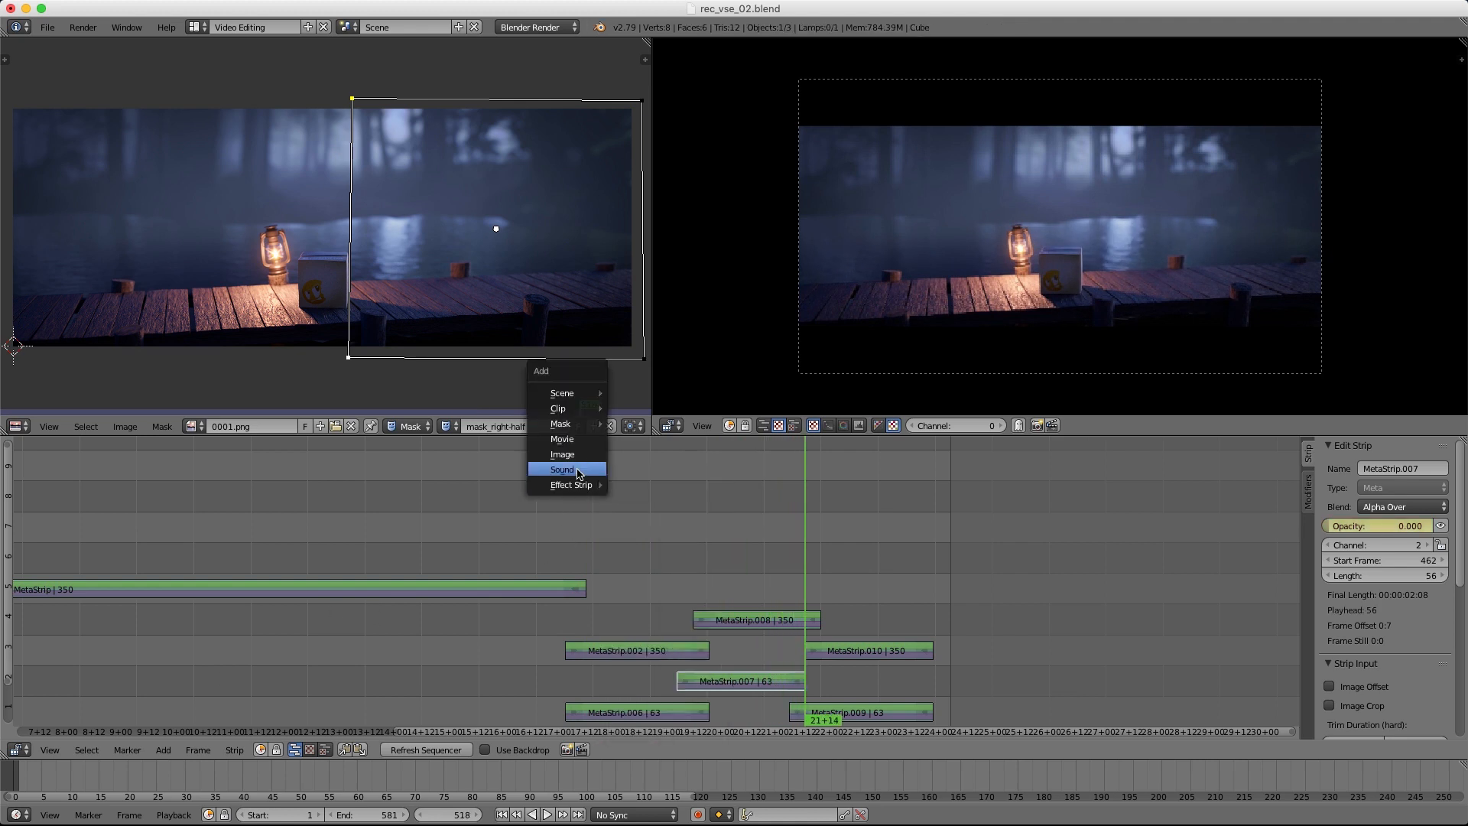
mouse_move(575, 486)
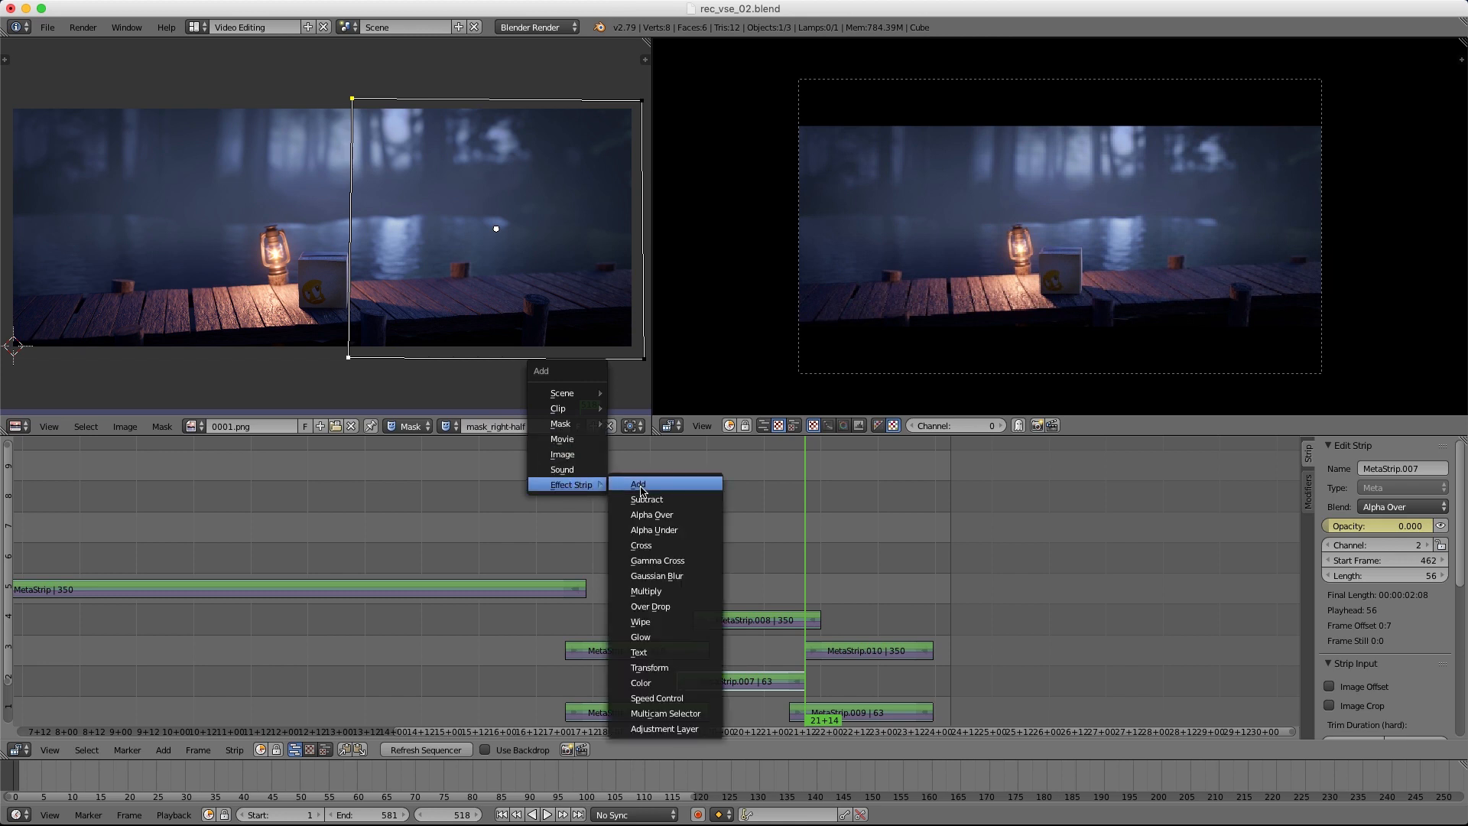
left_click(672, 654)
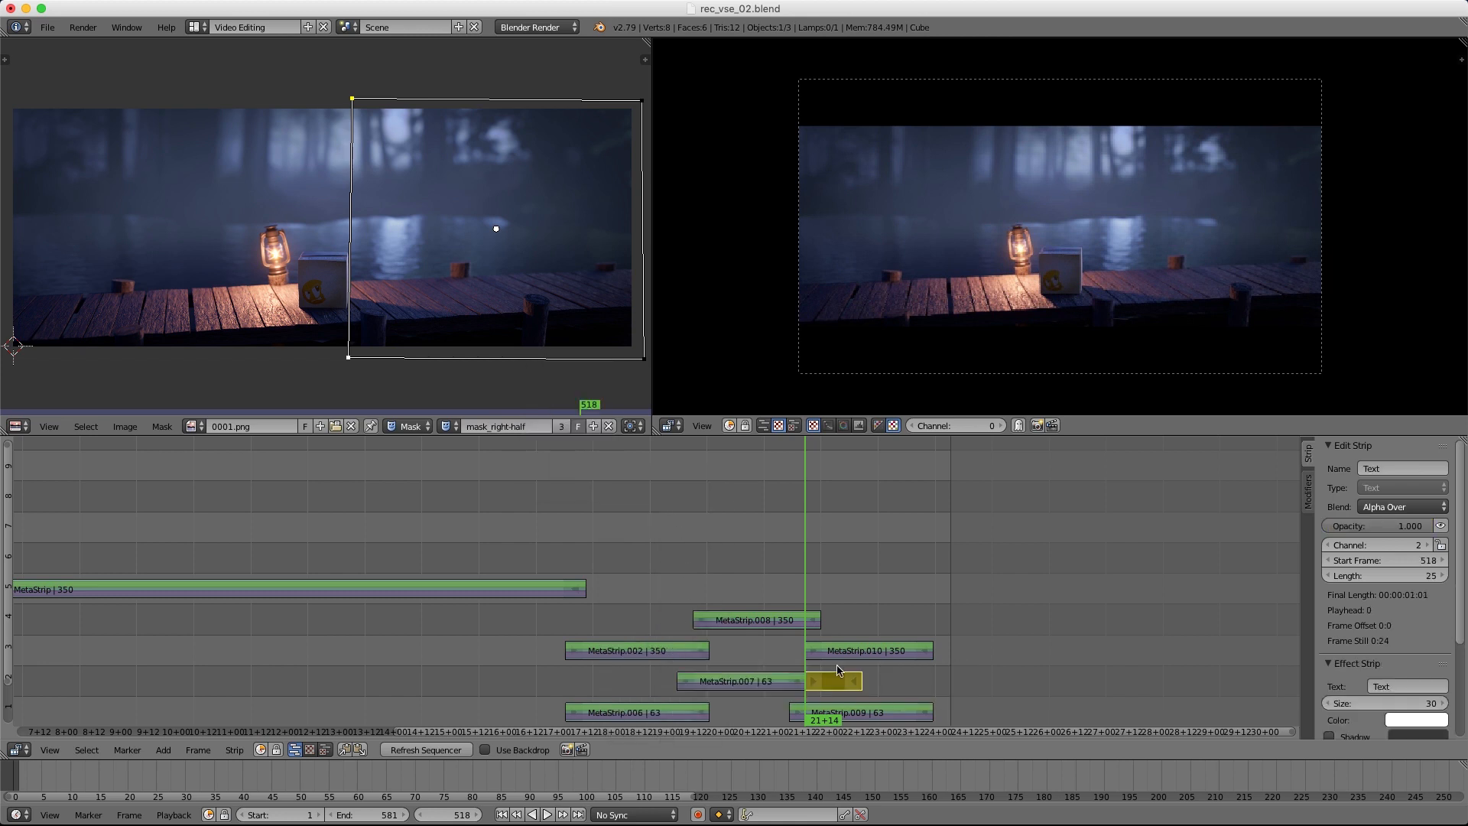
left_click(686, 545)
middle_click_drag(686, 544, 719, 514, "ctrl")
middle_click_drag(720, 514, 683, 510)
left_click(683, 510)
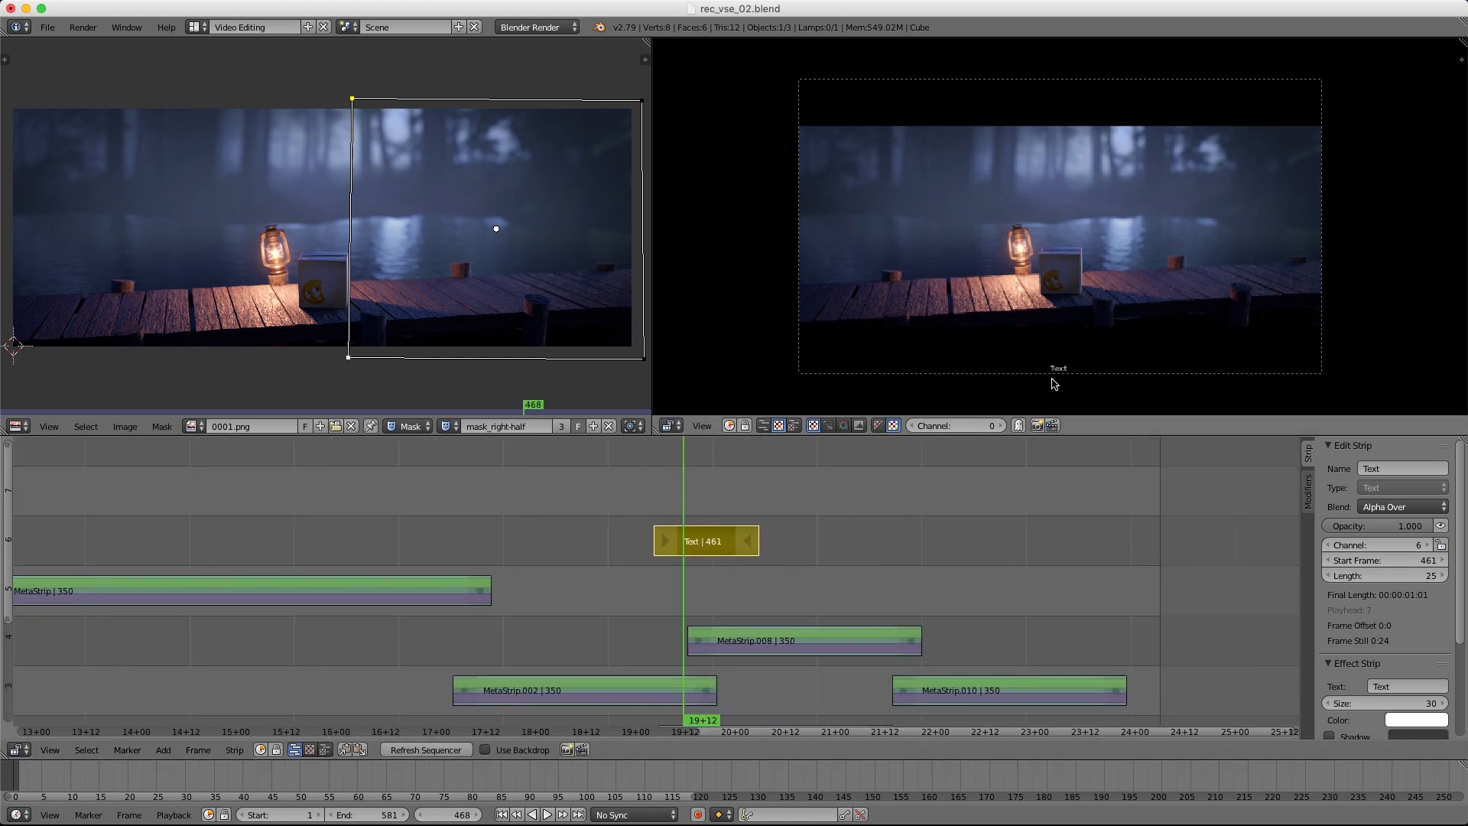
scroll(1400, 603, "down", 5)
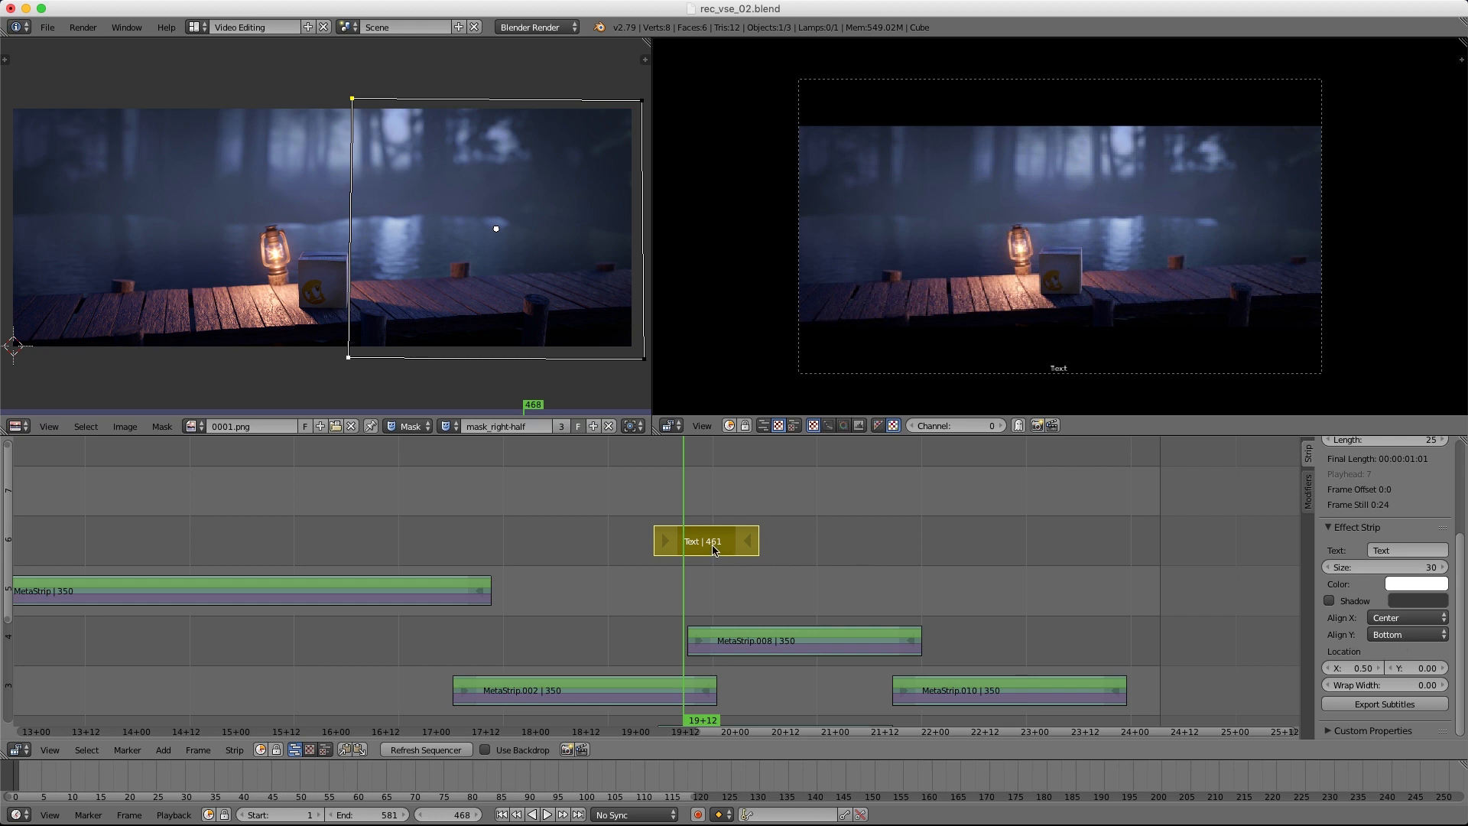
key("x")
left_click(681, 549)
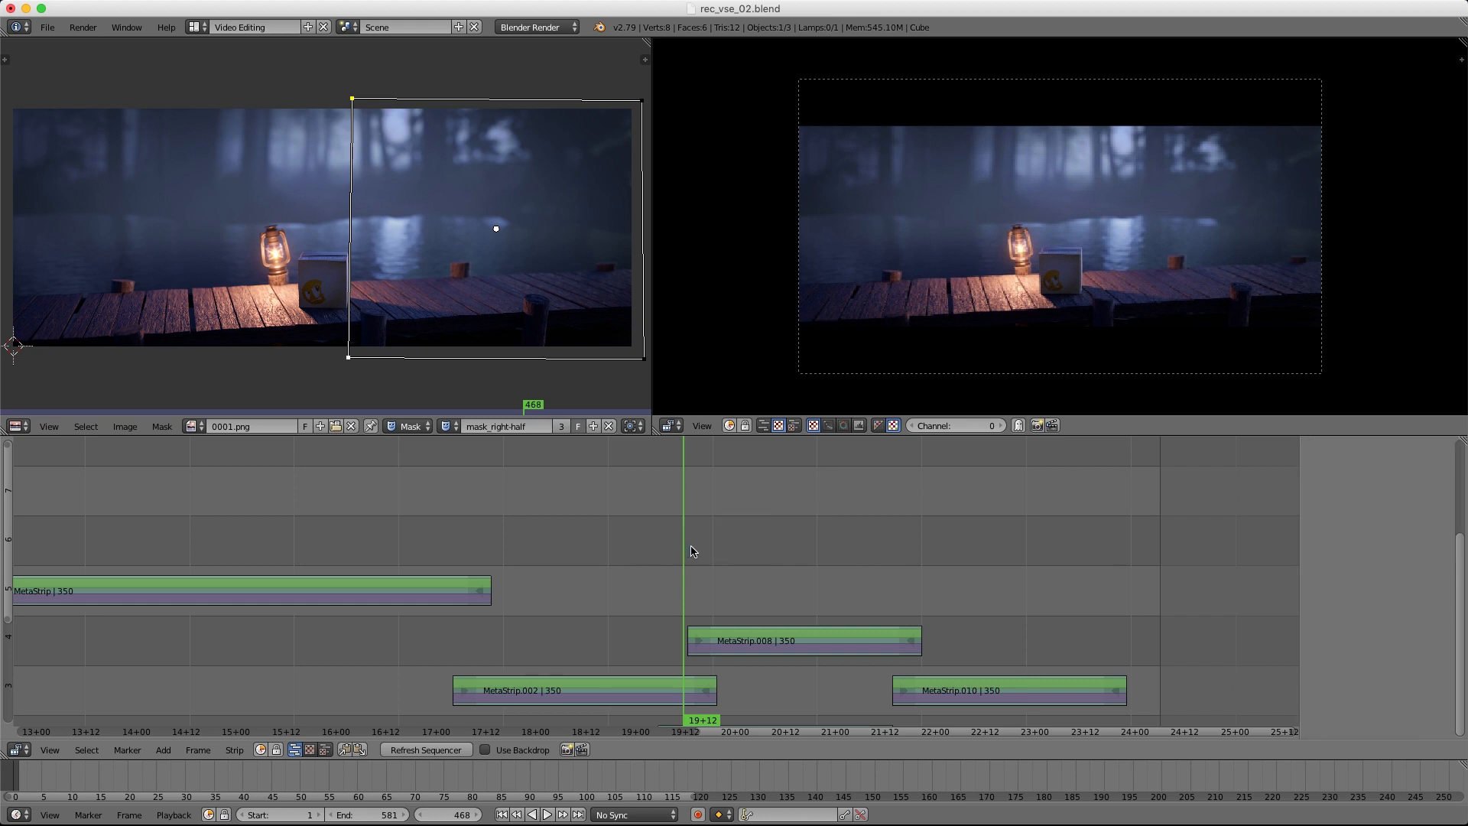
Step: Save over rec_vse_02.blend and load a fresh start-up file
key("ctrl+s")
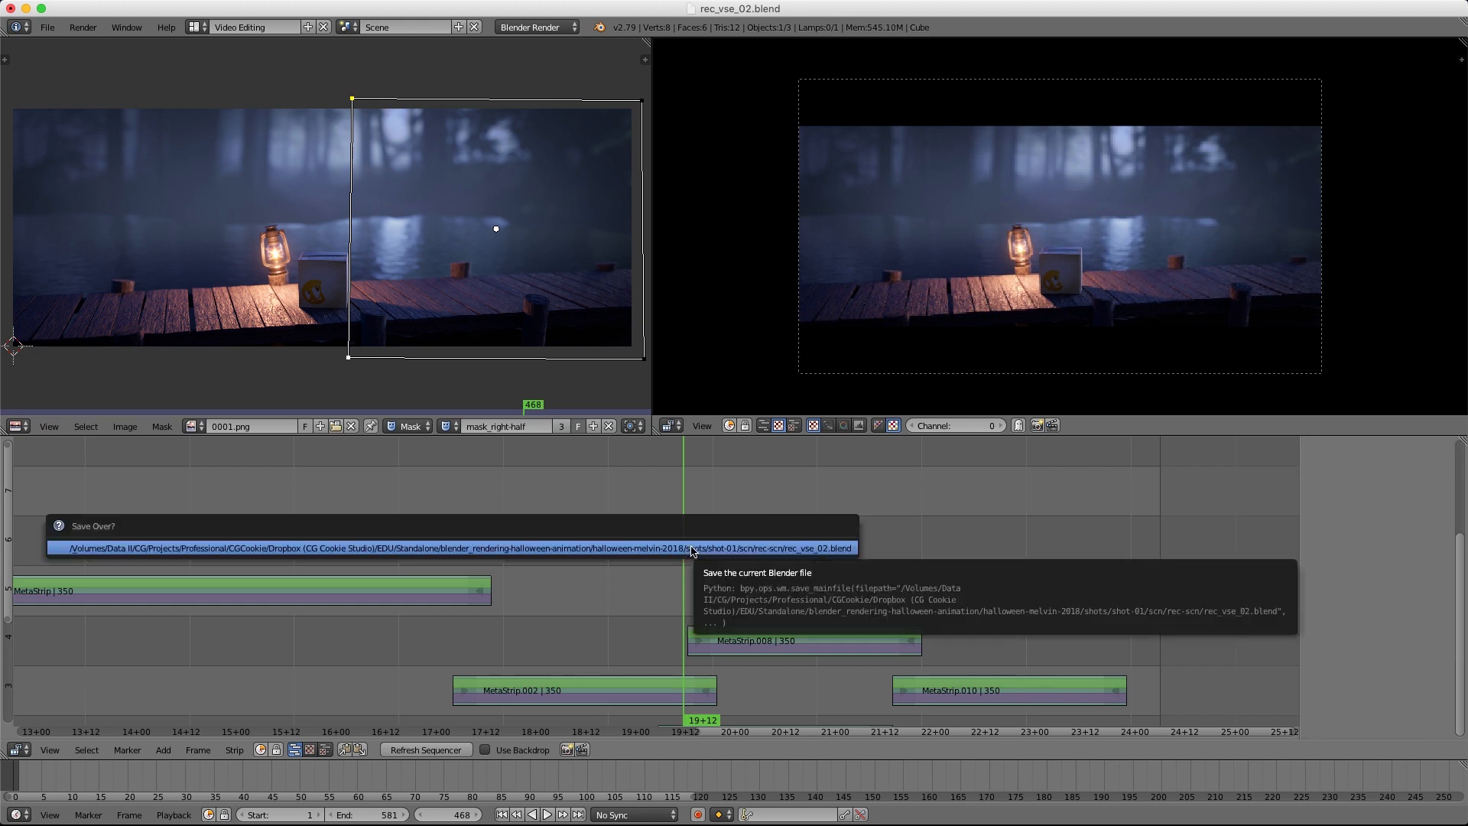
left_click(692, 548)
left_click(47, 27)
left_click(54, 36)
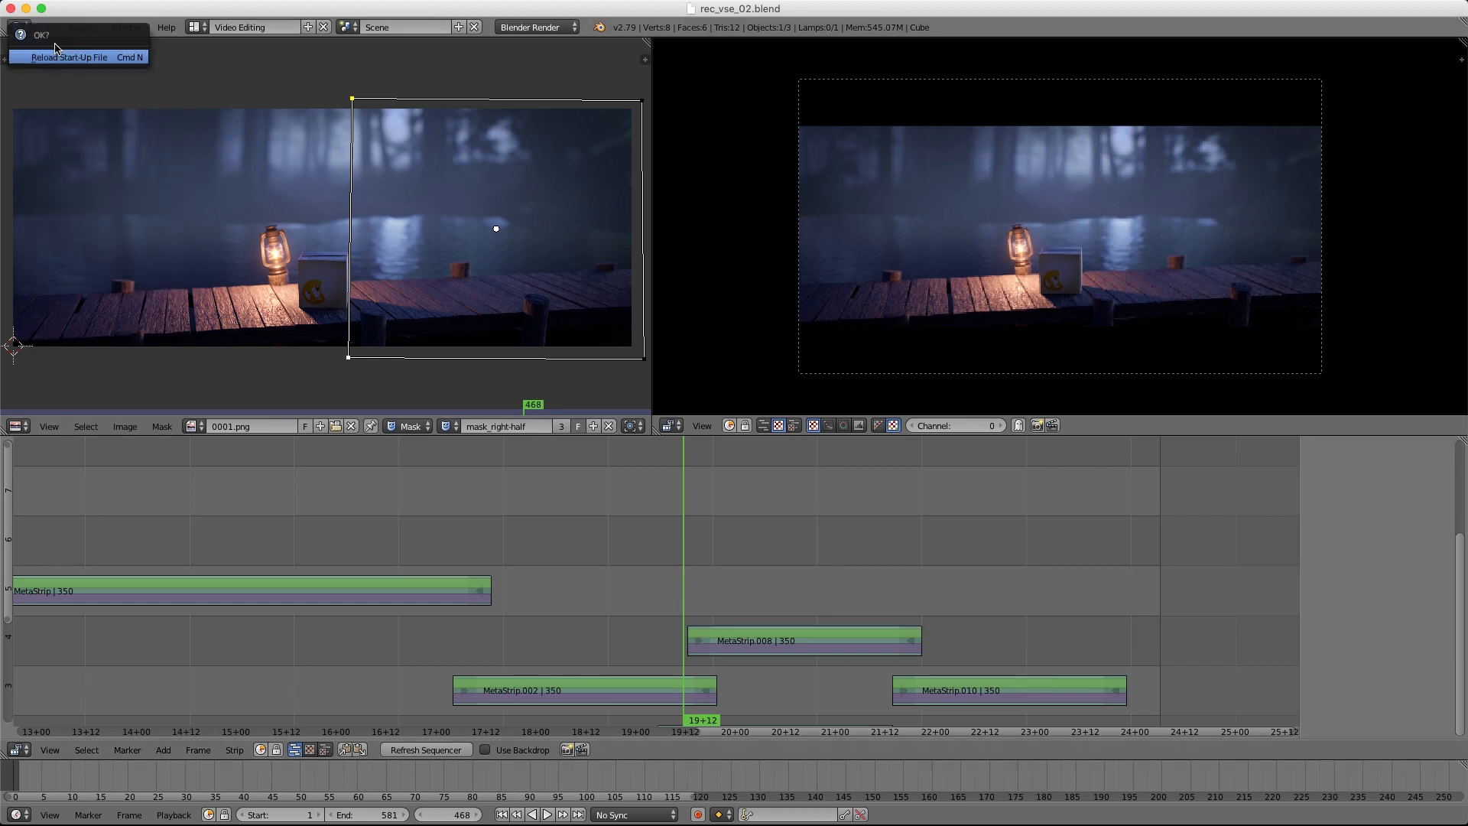
left_click(58, 47)
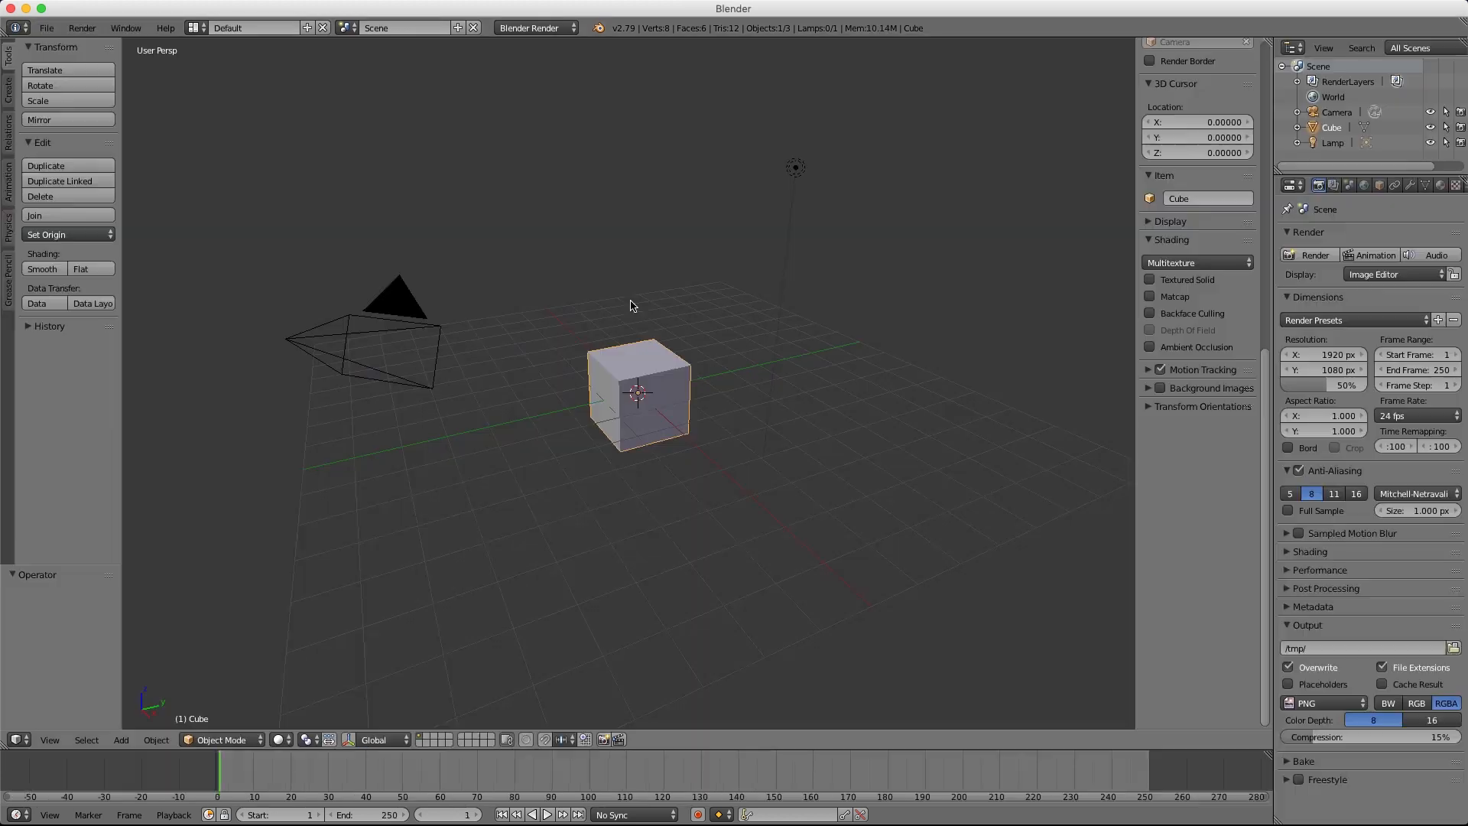
Step: Delete the default cube and the lamp from the scene
key("x")
left_click(661, 367)
right_click(796, 169)
key("x")
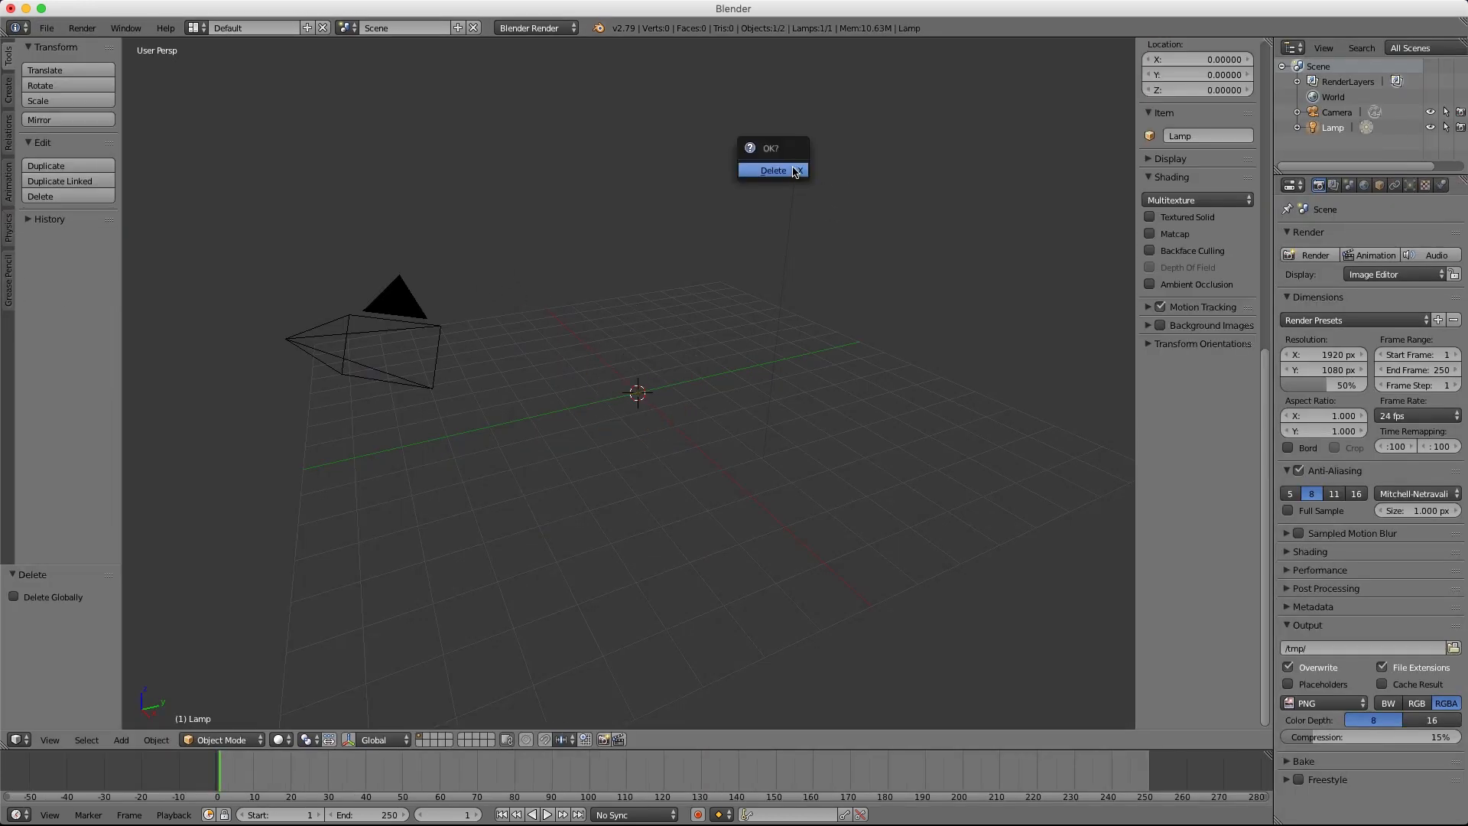
left_click(795, 170)
Step: Clear the camera's location and rotation, and raise it about 2.64 units along the Z axis
right_click(399, 313)
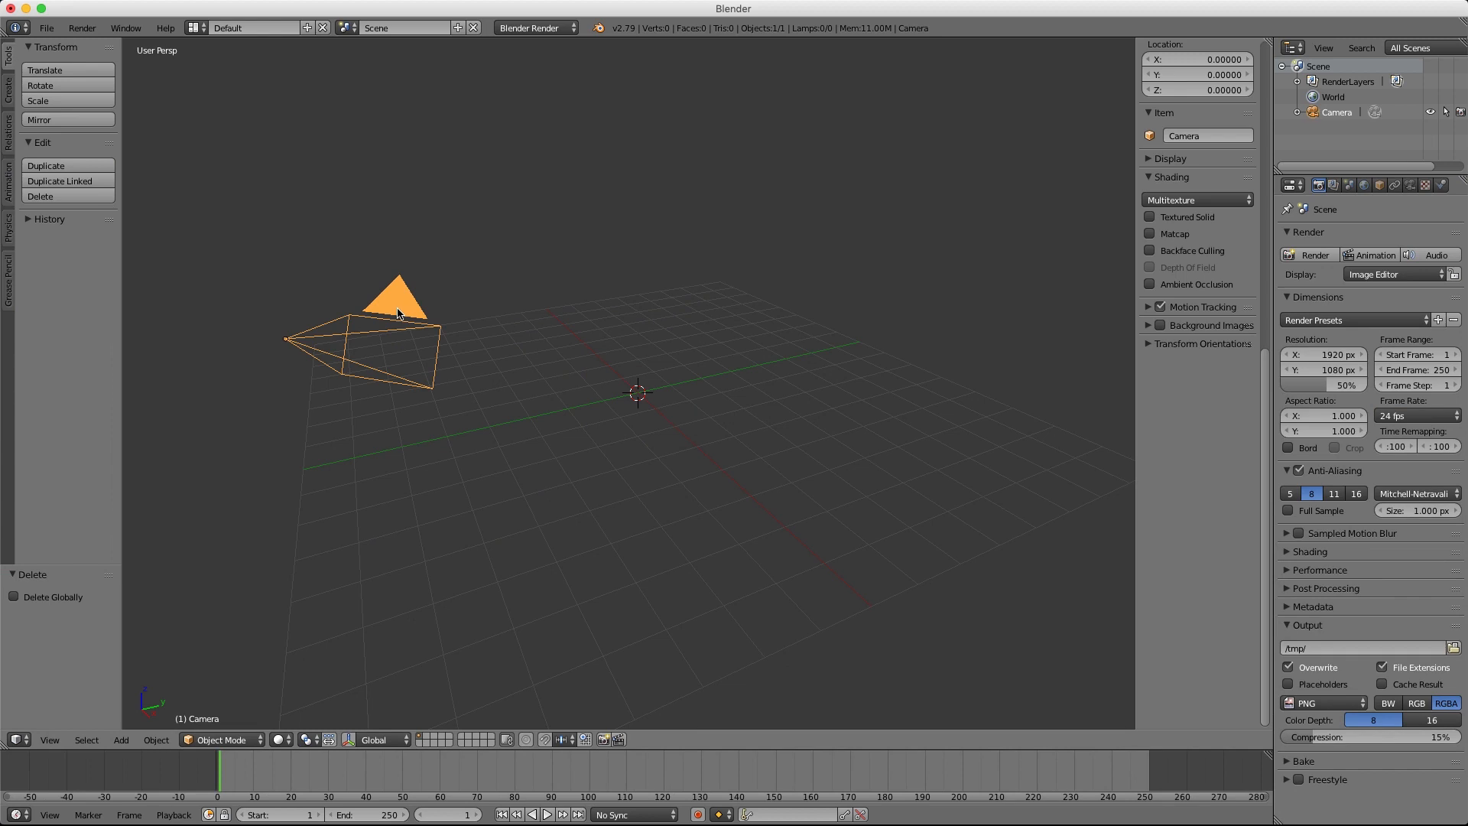
key("alt+g")
key("alt+r")
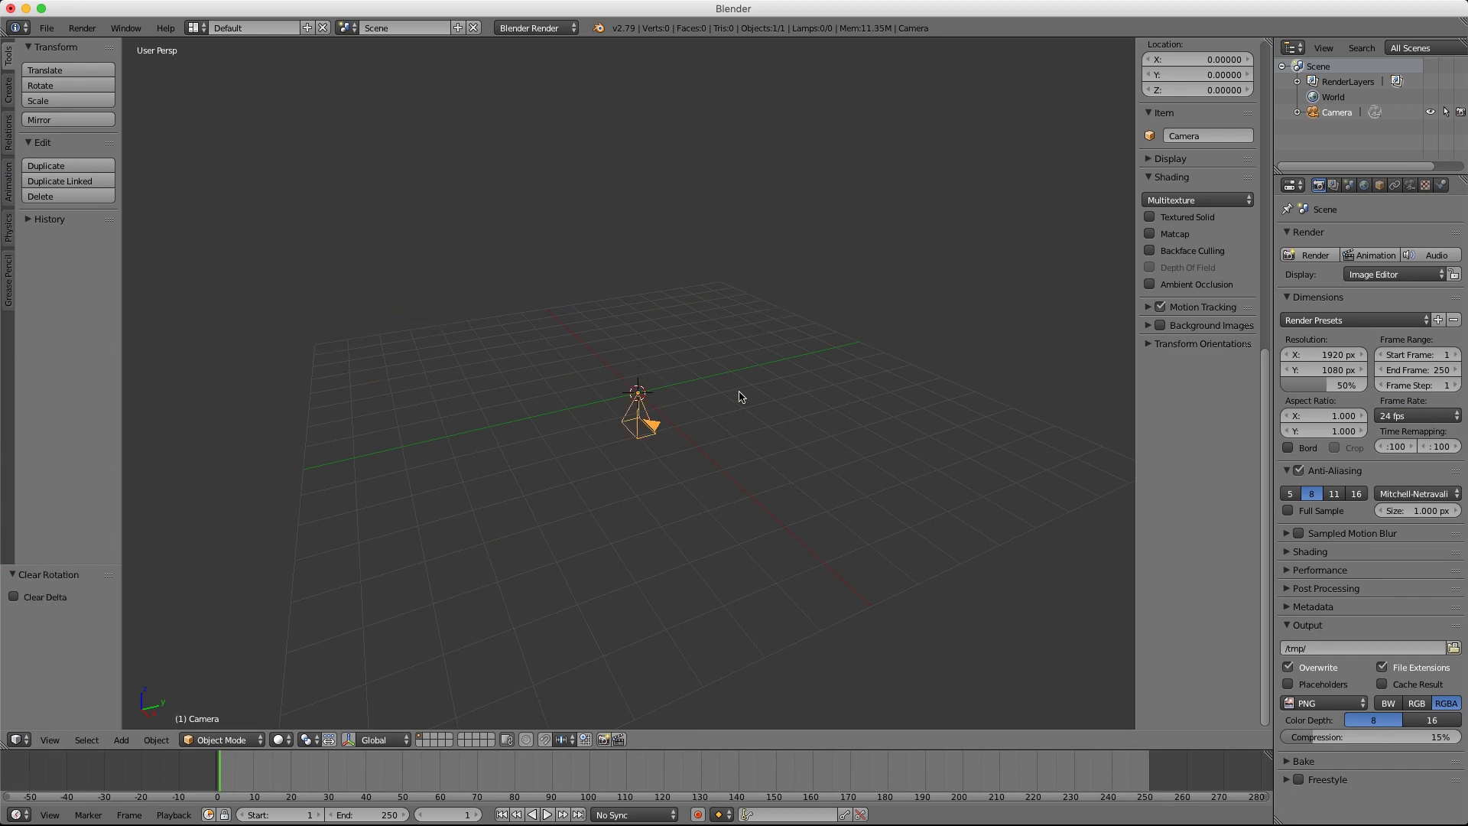
key("g")
key("z")
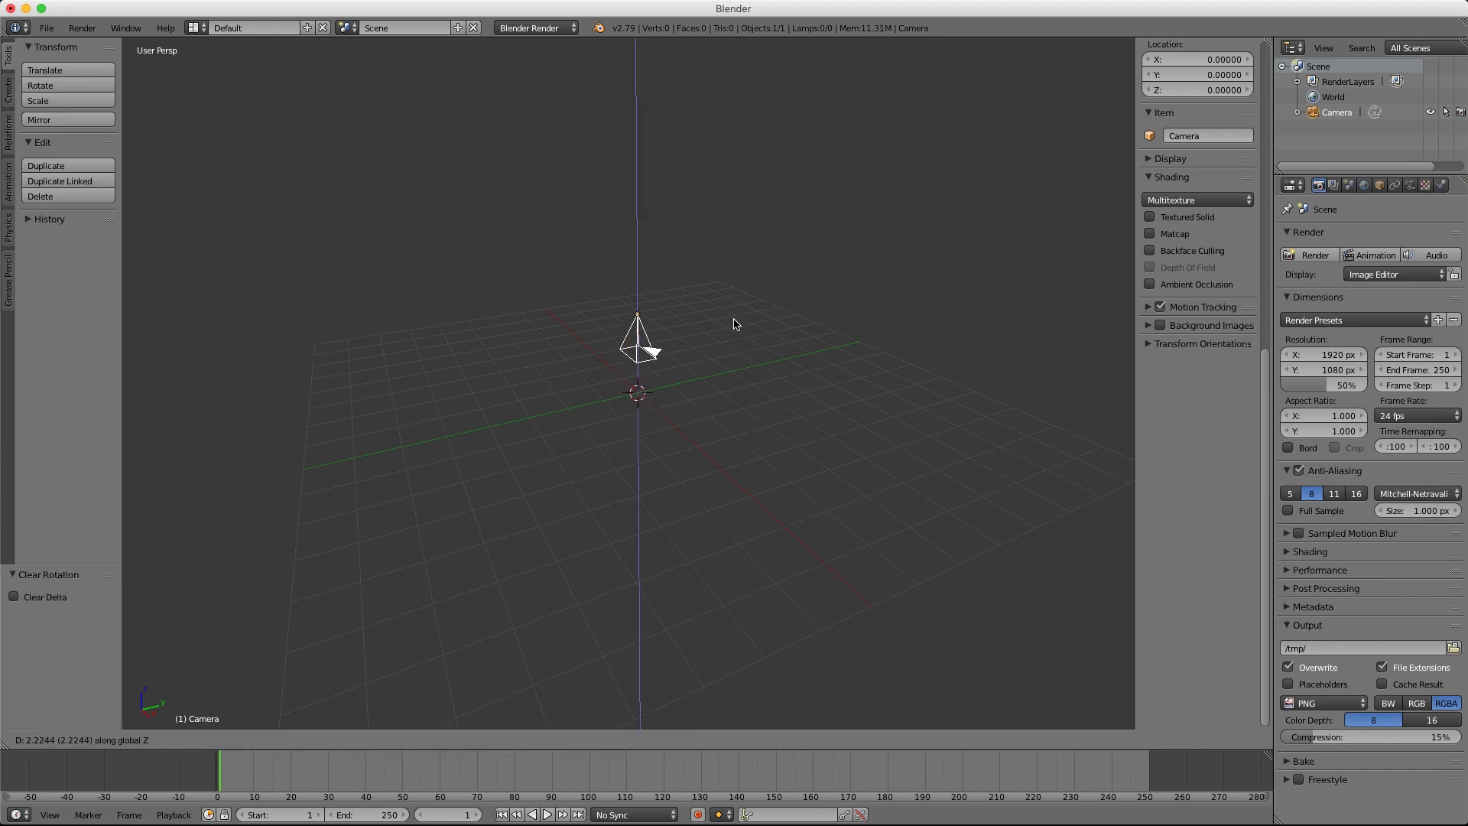
left_click(733, 315)
Step: Add a text object and roughly centre it within the camera view
key("KP_0")
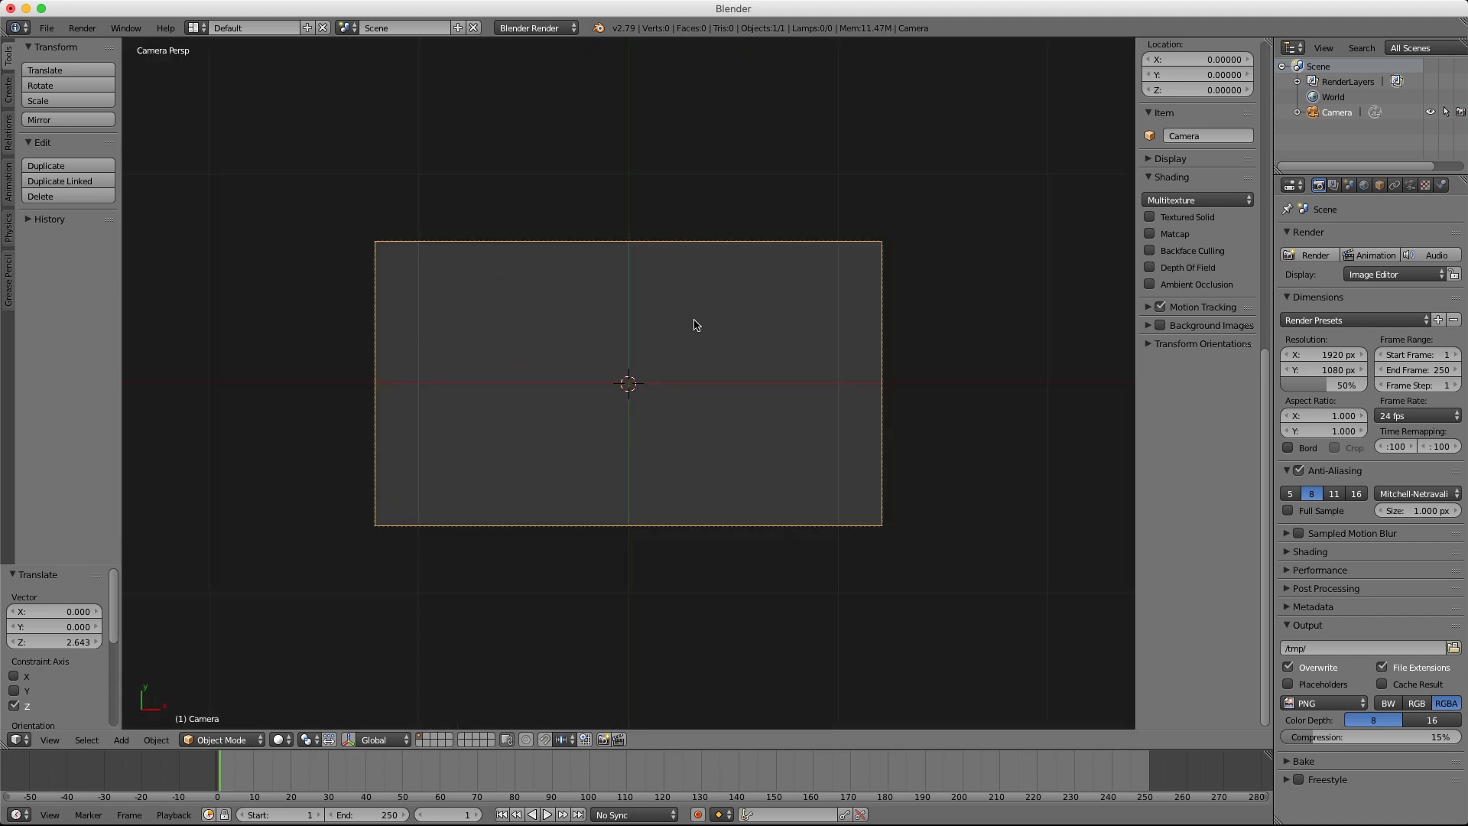
key("shift+a")
left_click(664, 383)
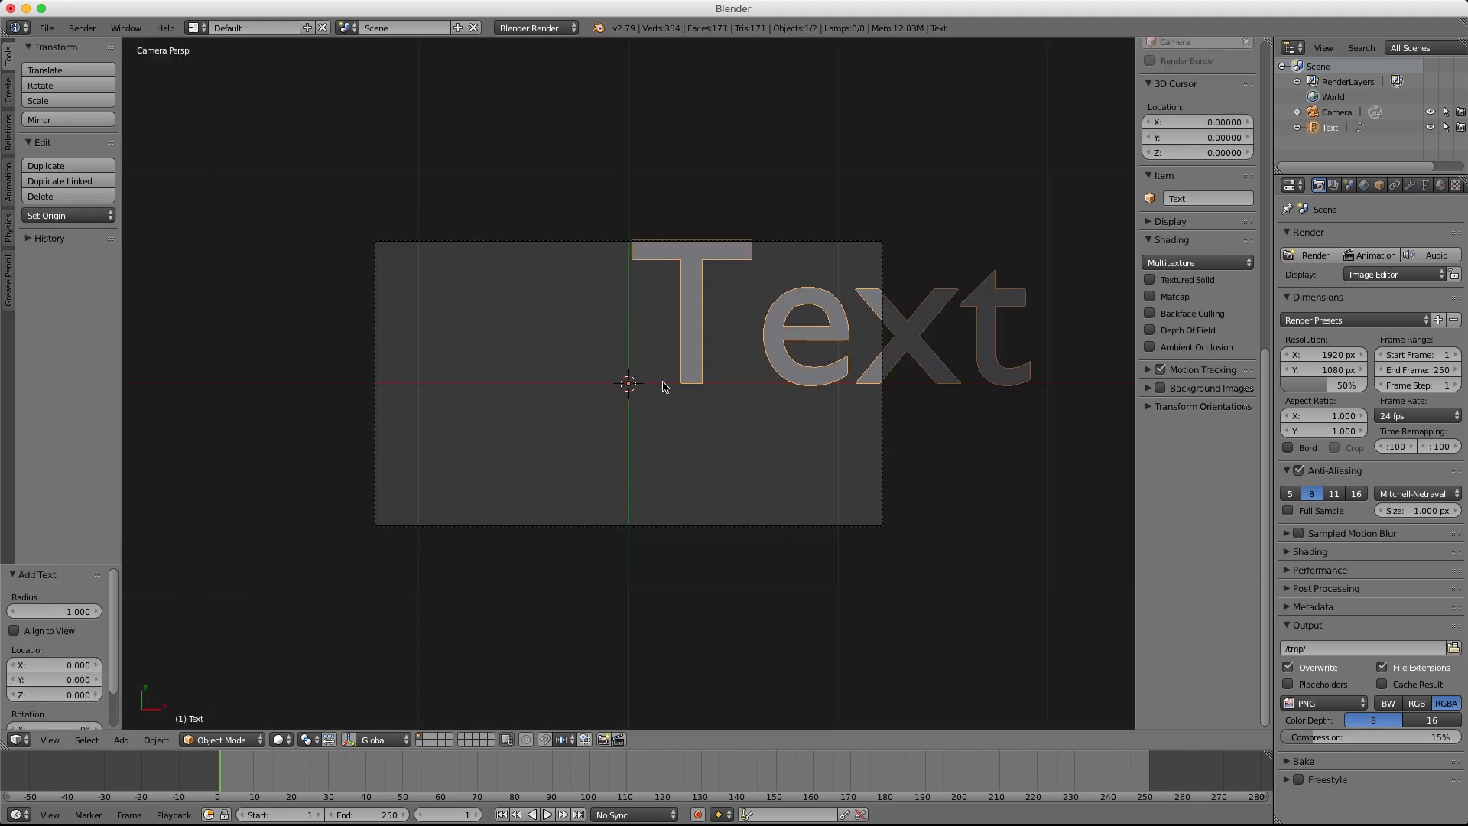
key("g")
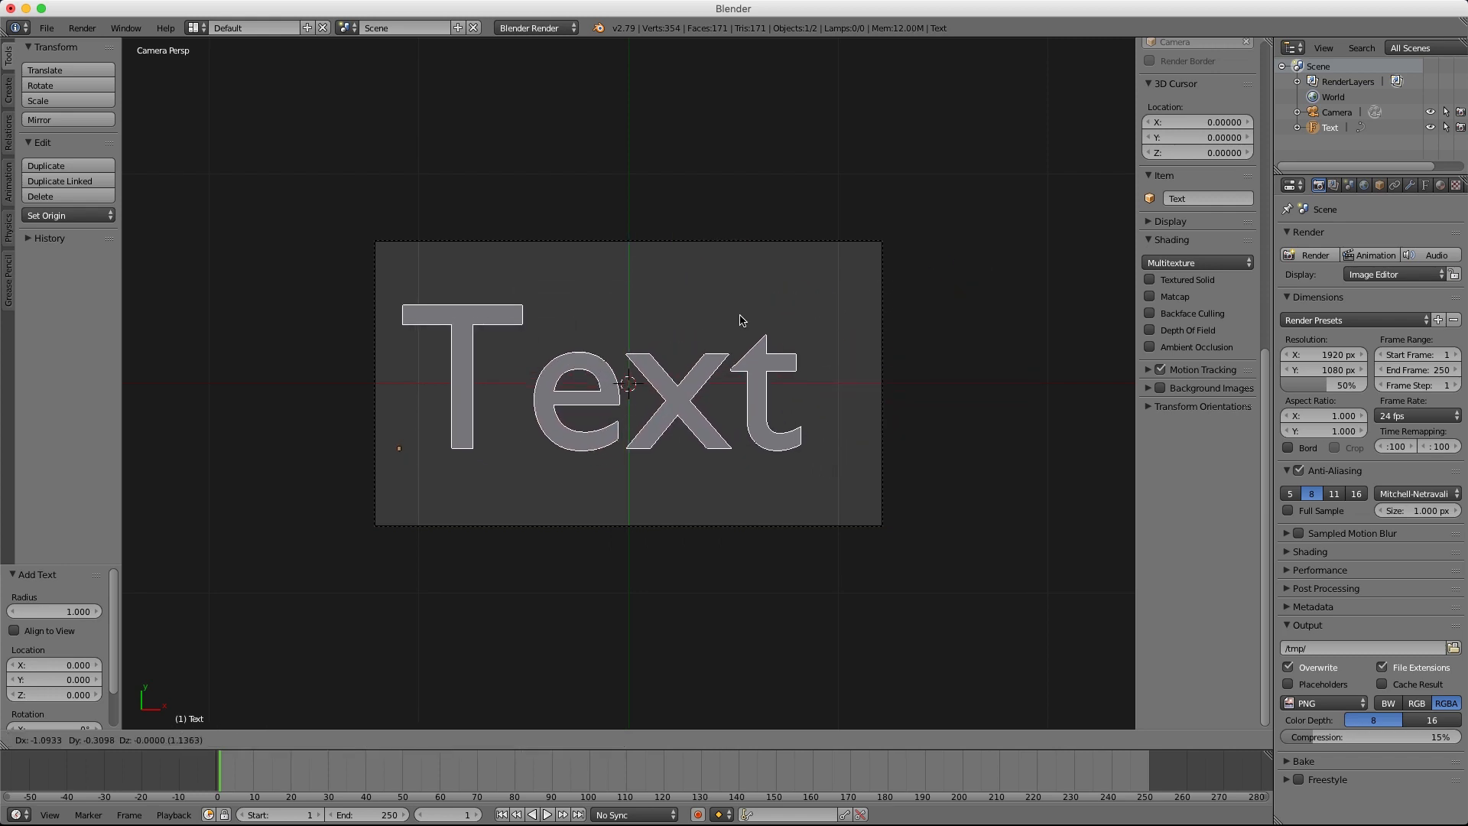
left_click(751, 309)
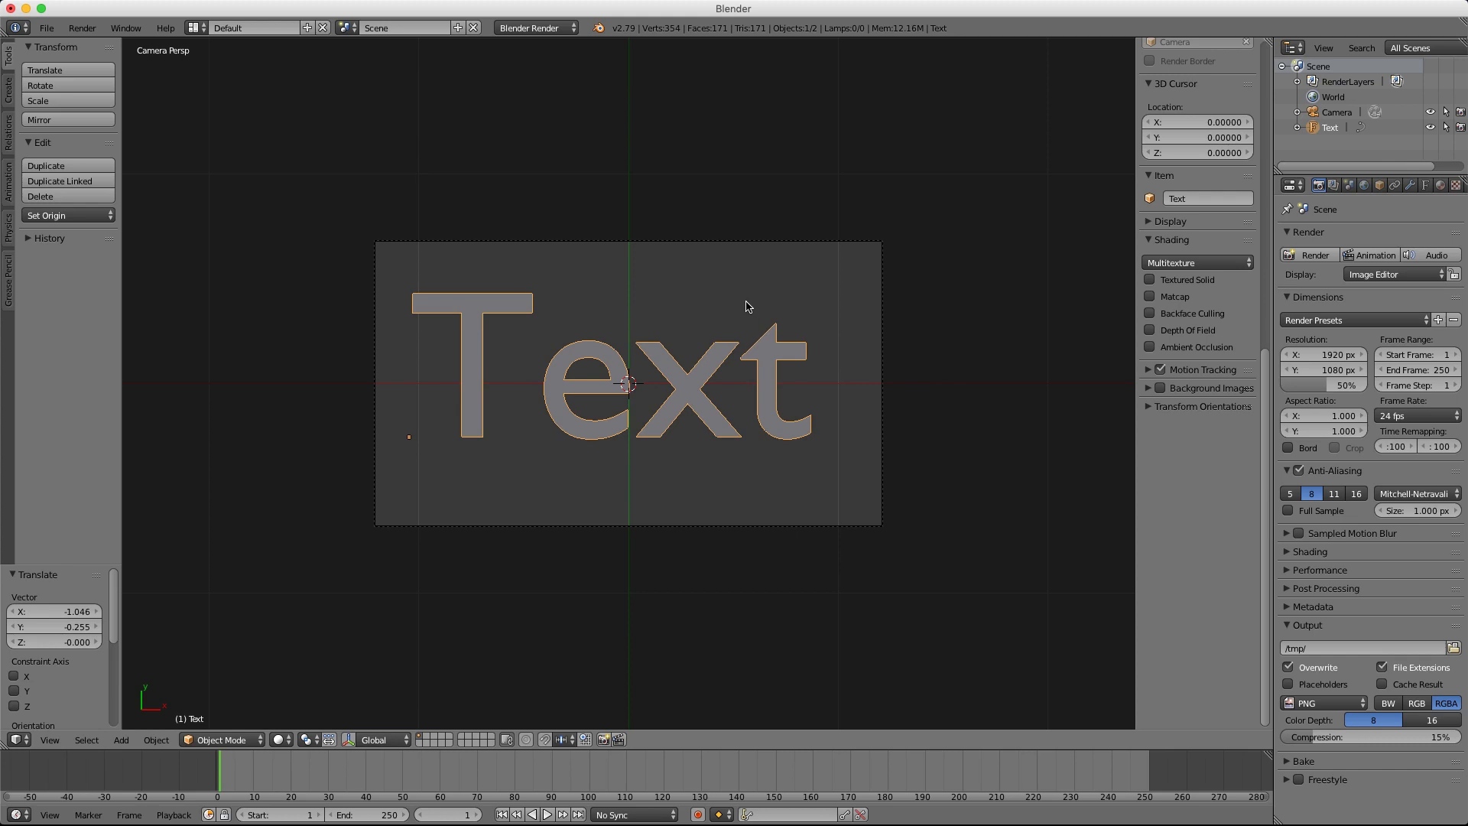
key("g")
left_click(749, 312)
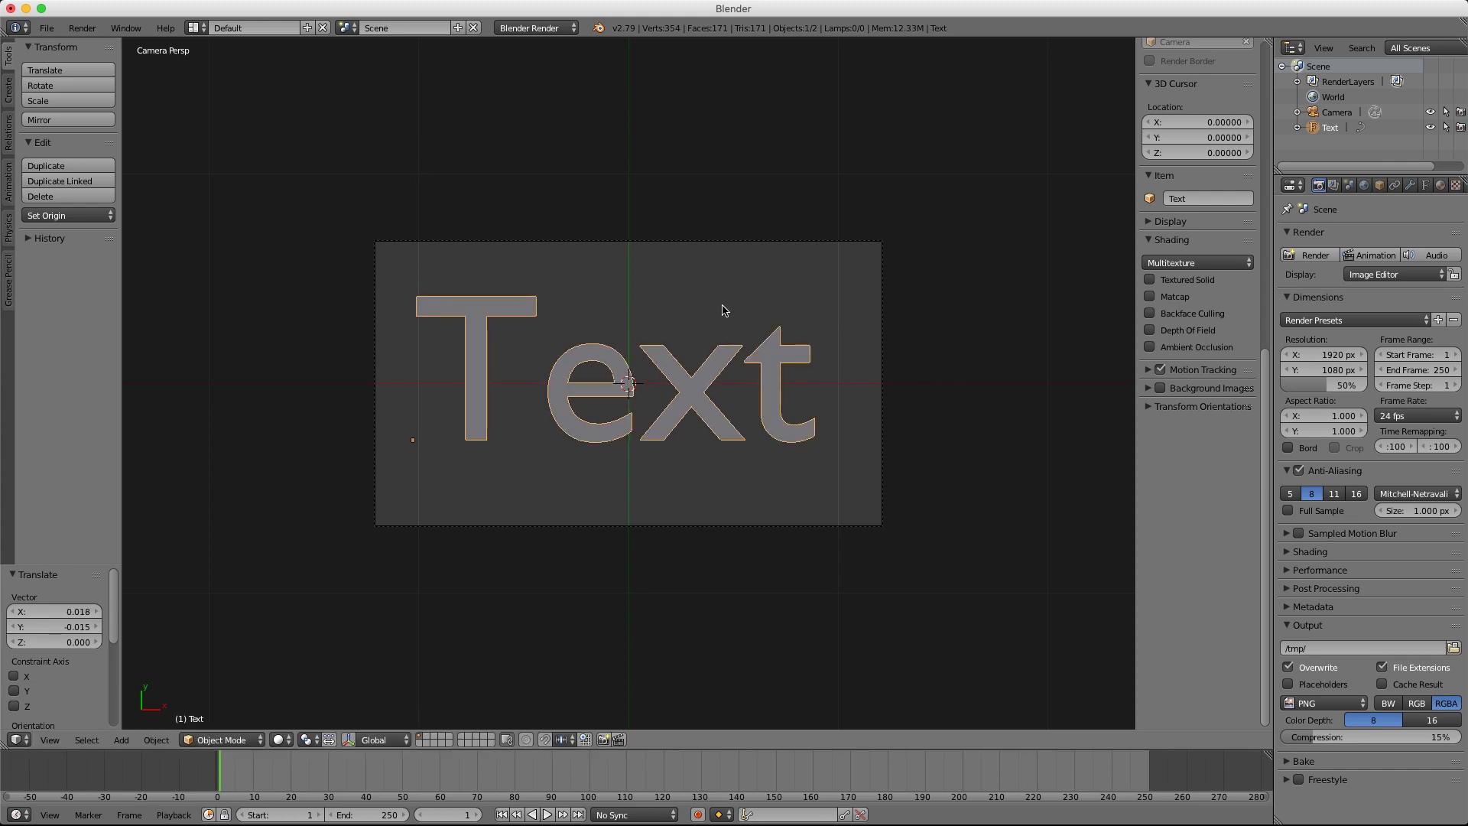
Step: Replace the text object's default content with "Happy Halloween" on a single line
scroll(706, 318, "up", 1)
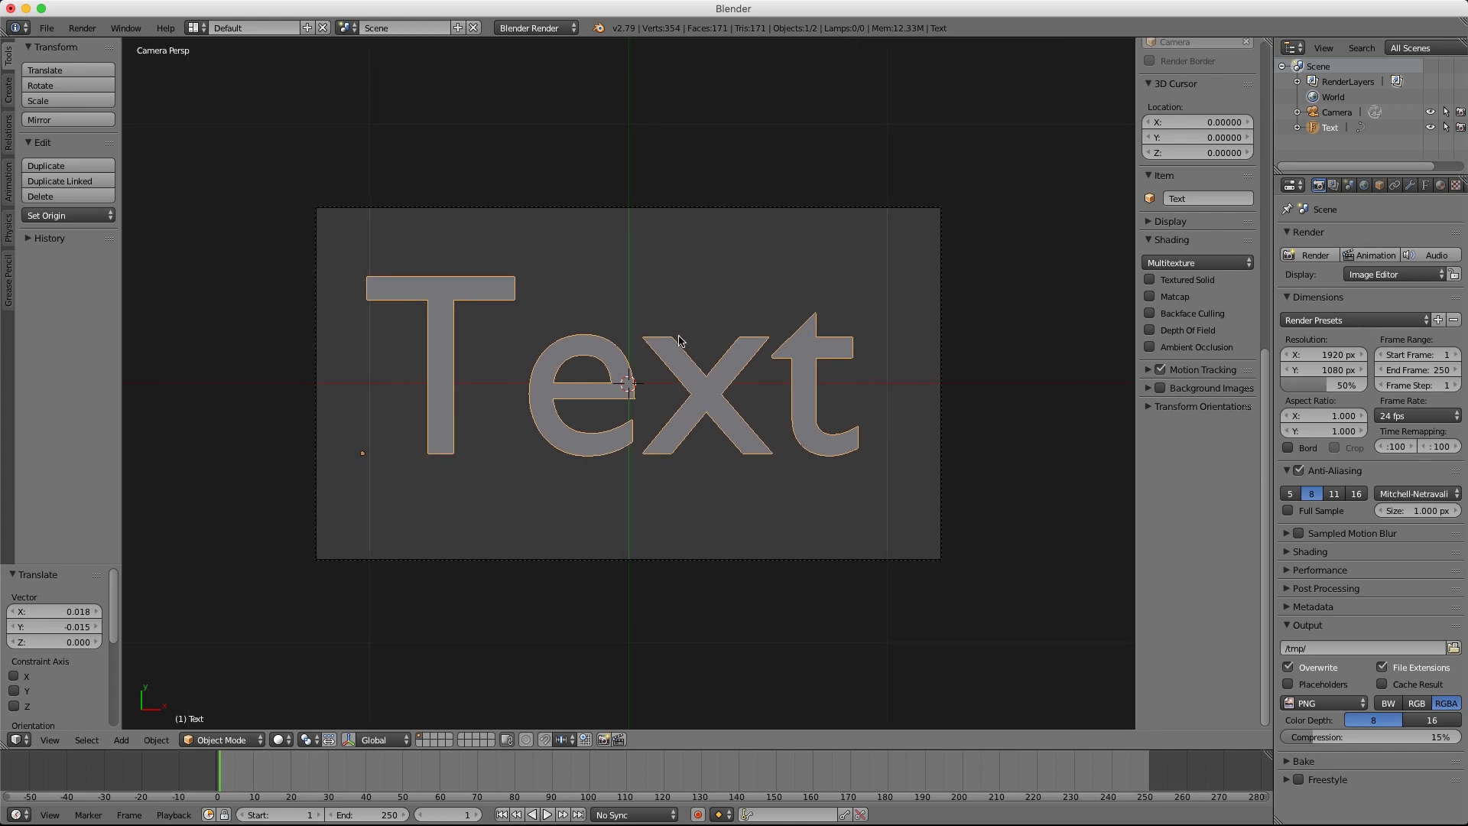
scroll(684, 325, "up", 1)
key("Tab")
key("BackSpace")
key("BackSpace")
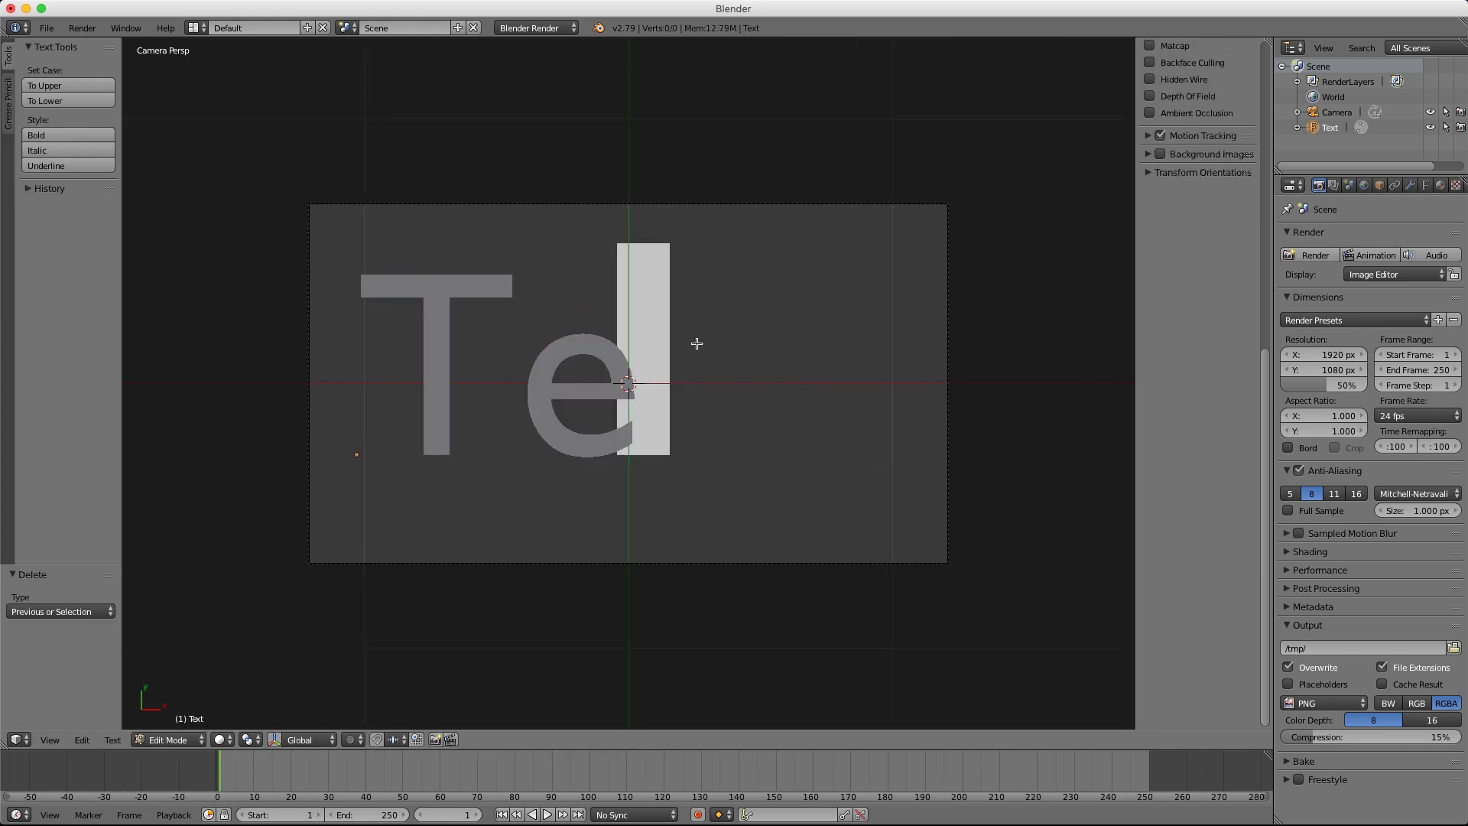
key("BackSpace")
key("BackSpace")
type("Hall")
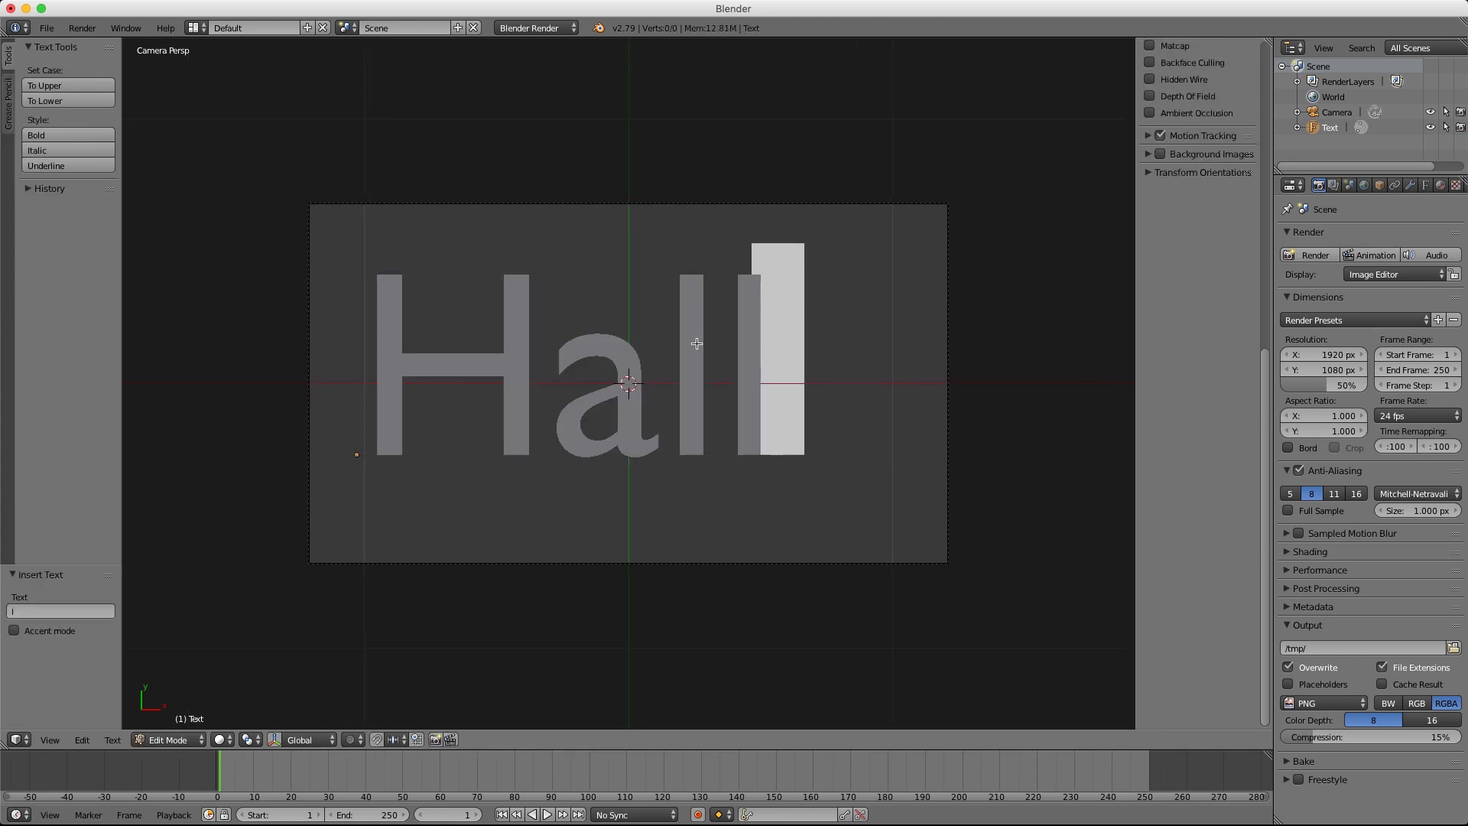
key("BackSpace")
key("BackSpace")
type("ppy A")
key("BackSpace")
type("Ha")
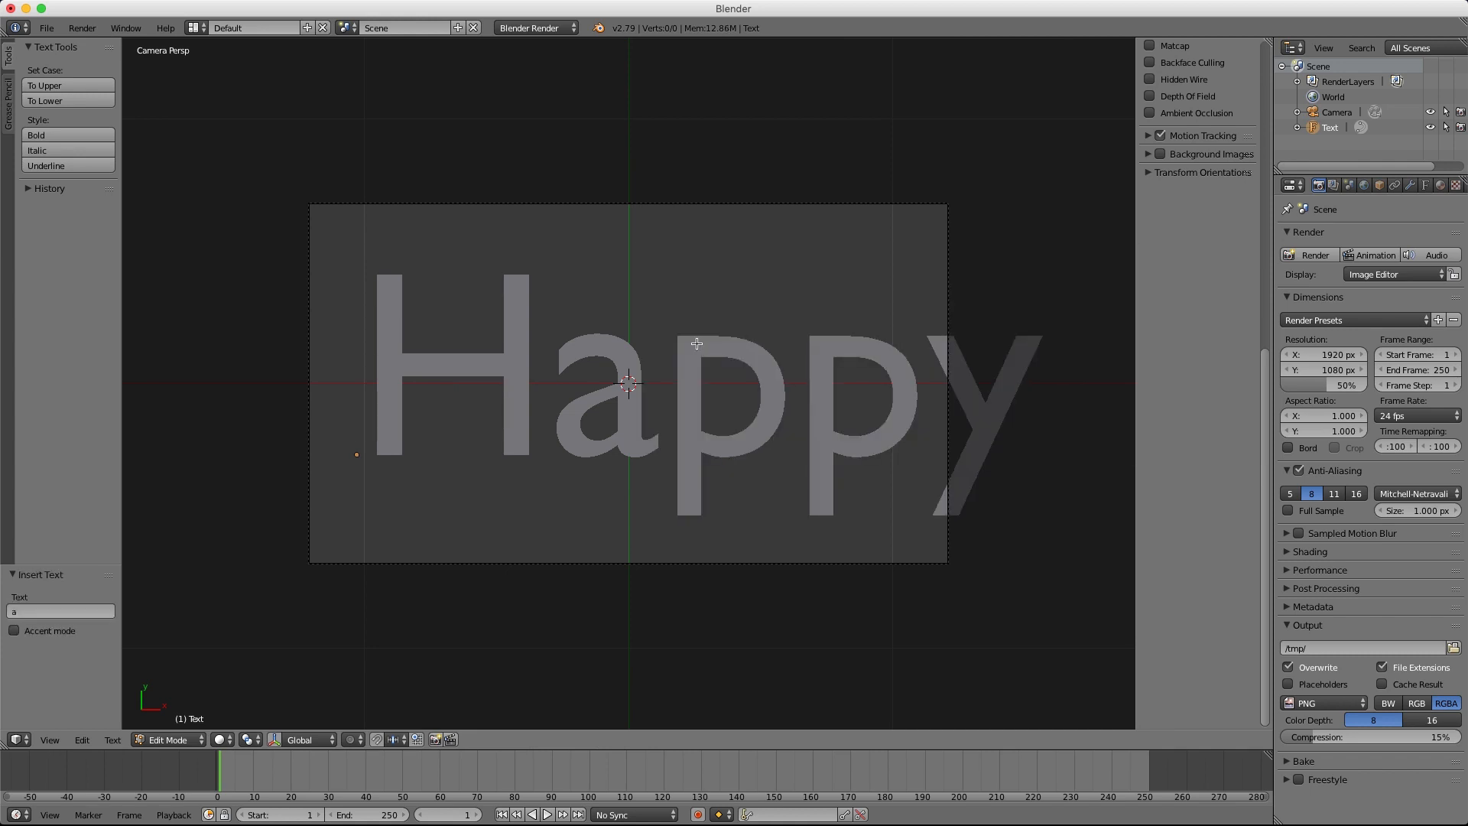
key("Return")
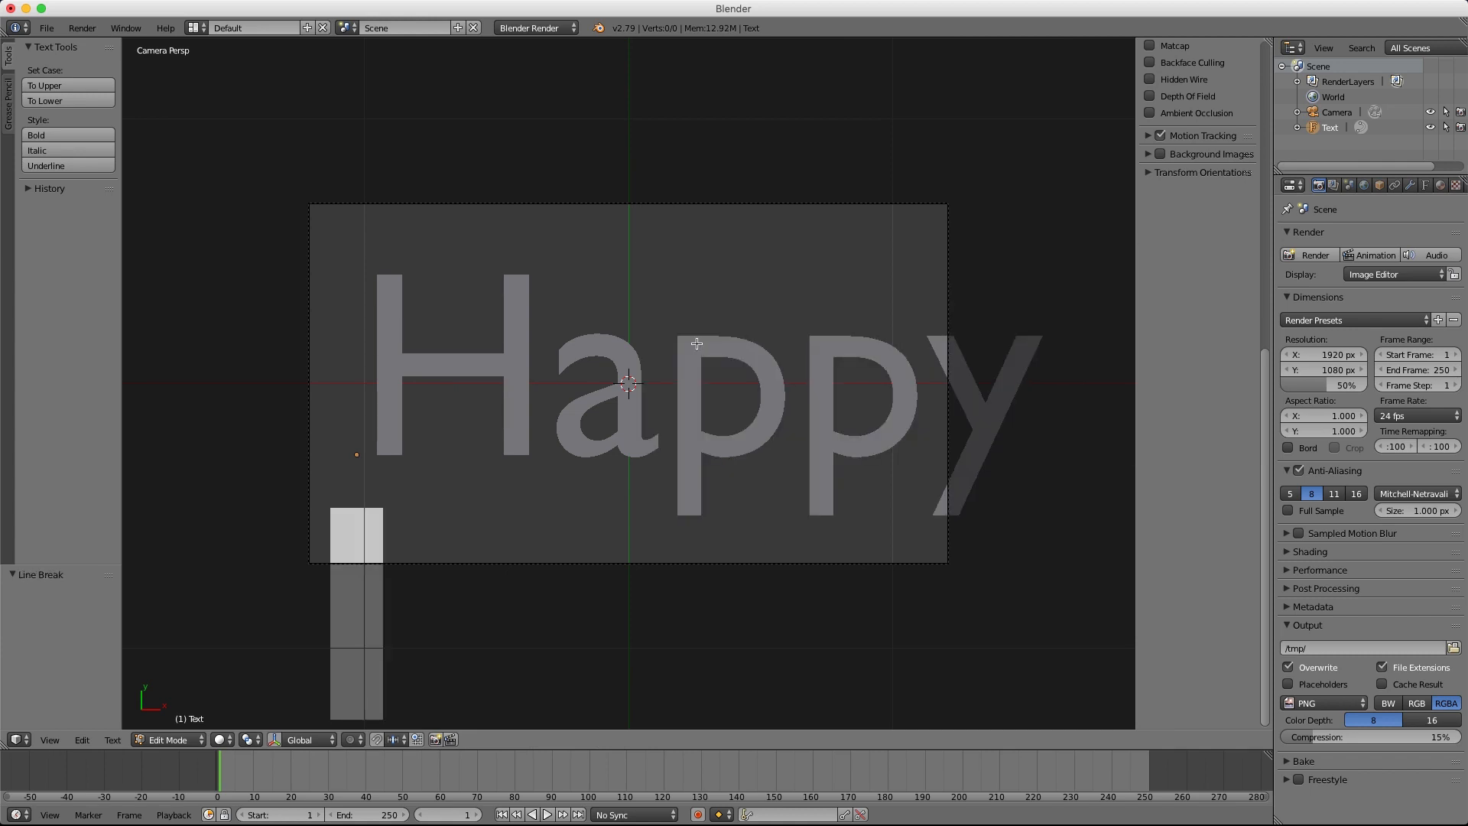
key("Tab")
Step: Scale the title text to about 0.288 and move it up about 0.21 units along the Y axis
key("s")
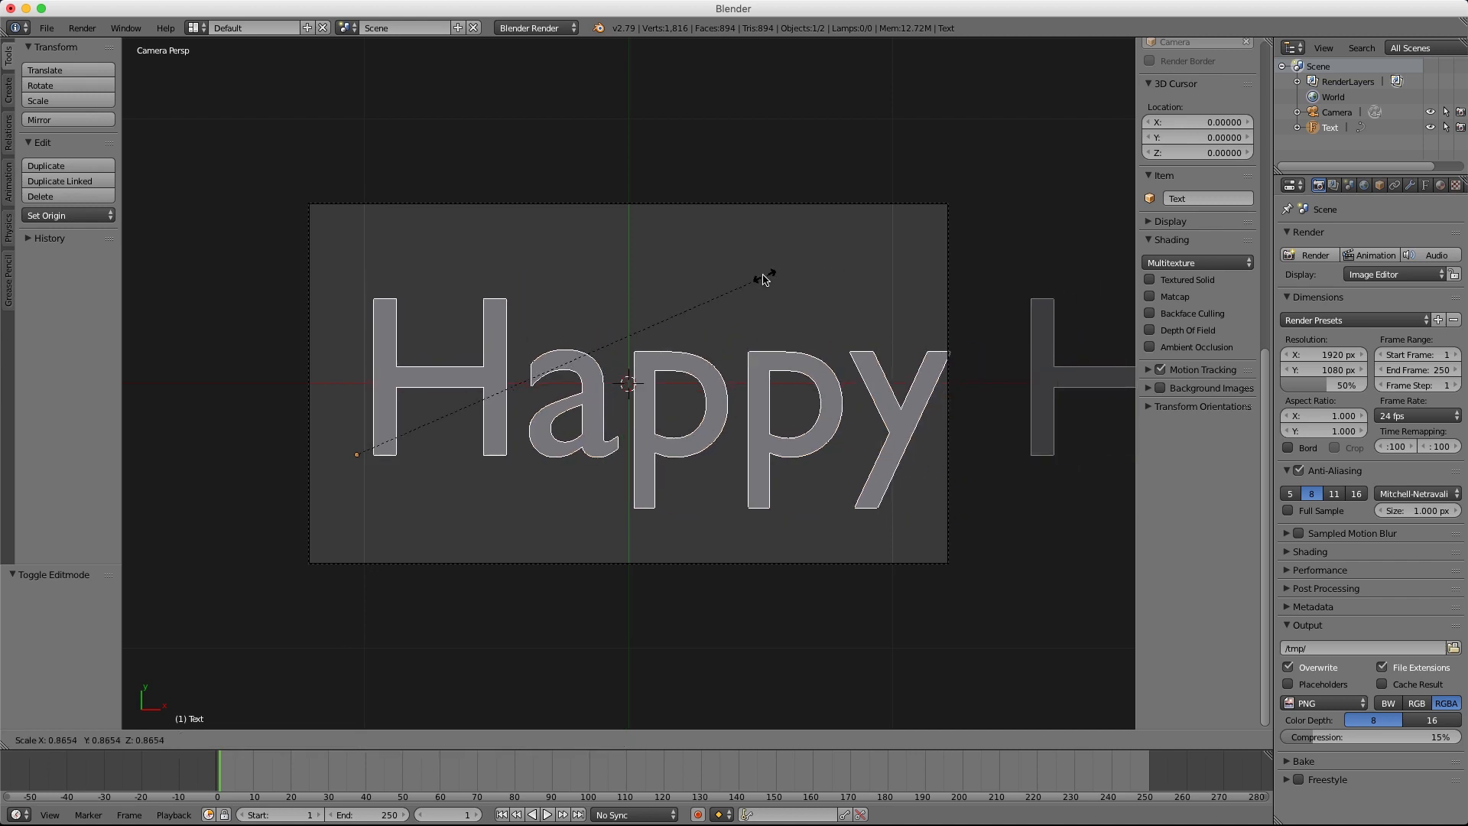
left_click(449, 333)
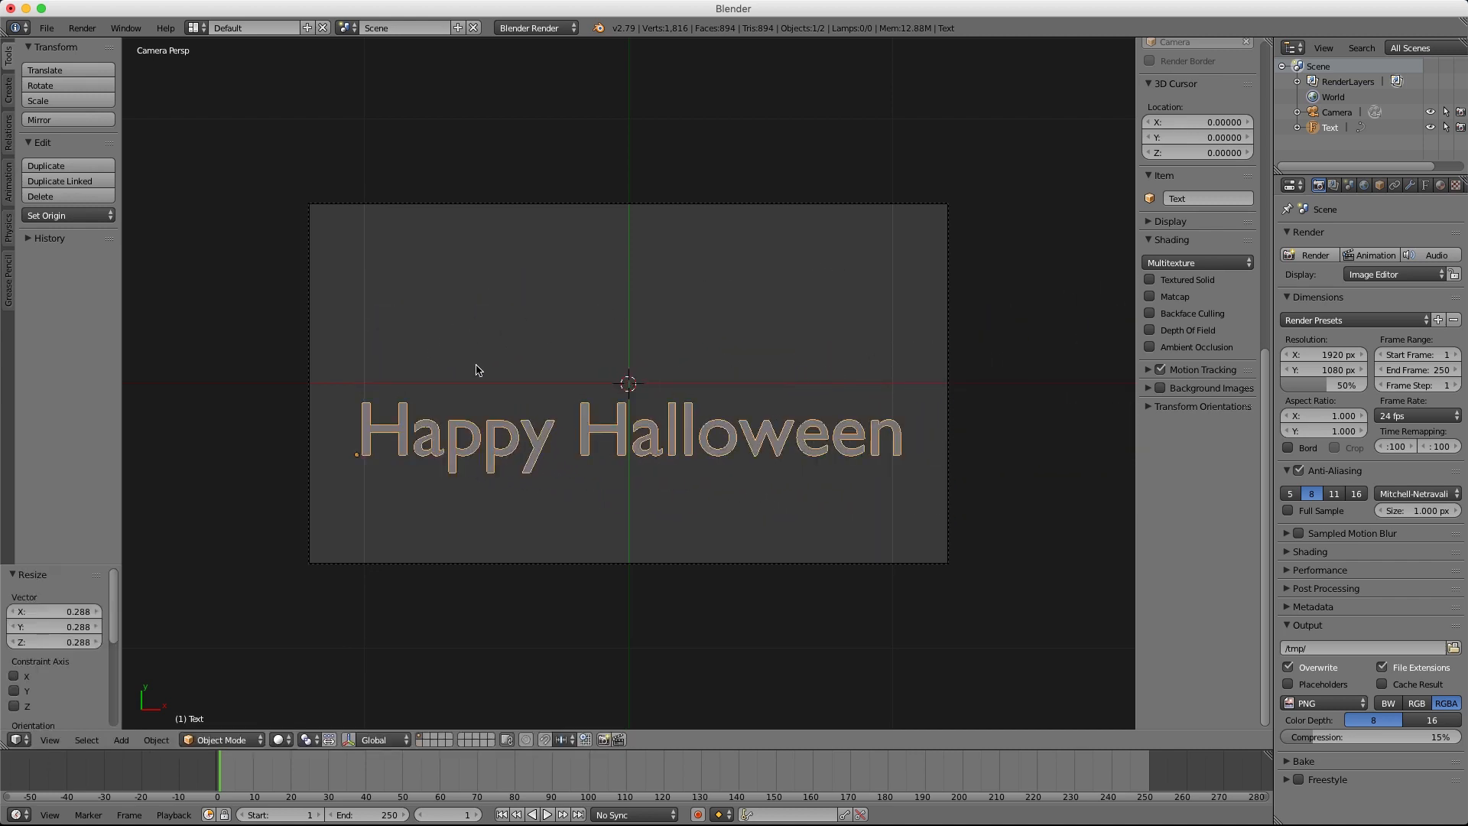
key("g")
key("y")
left_click(478, 315)
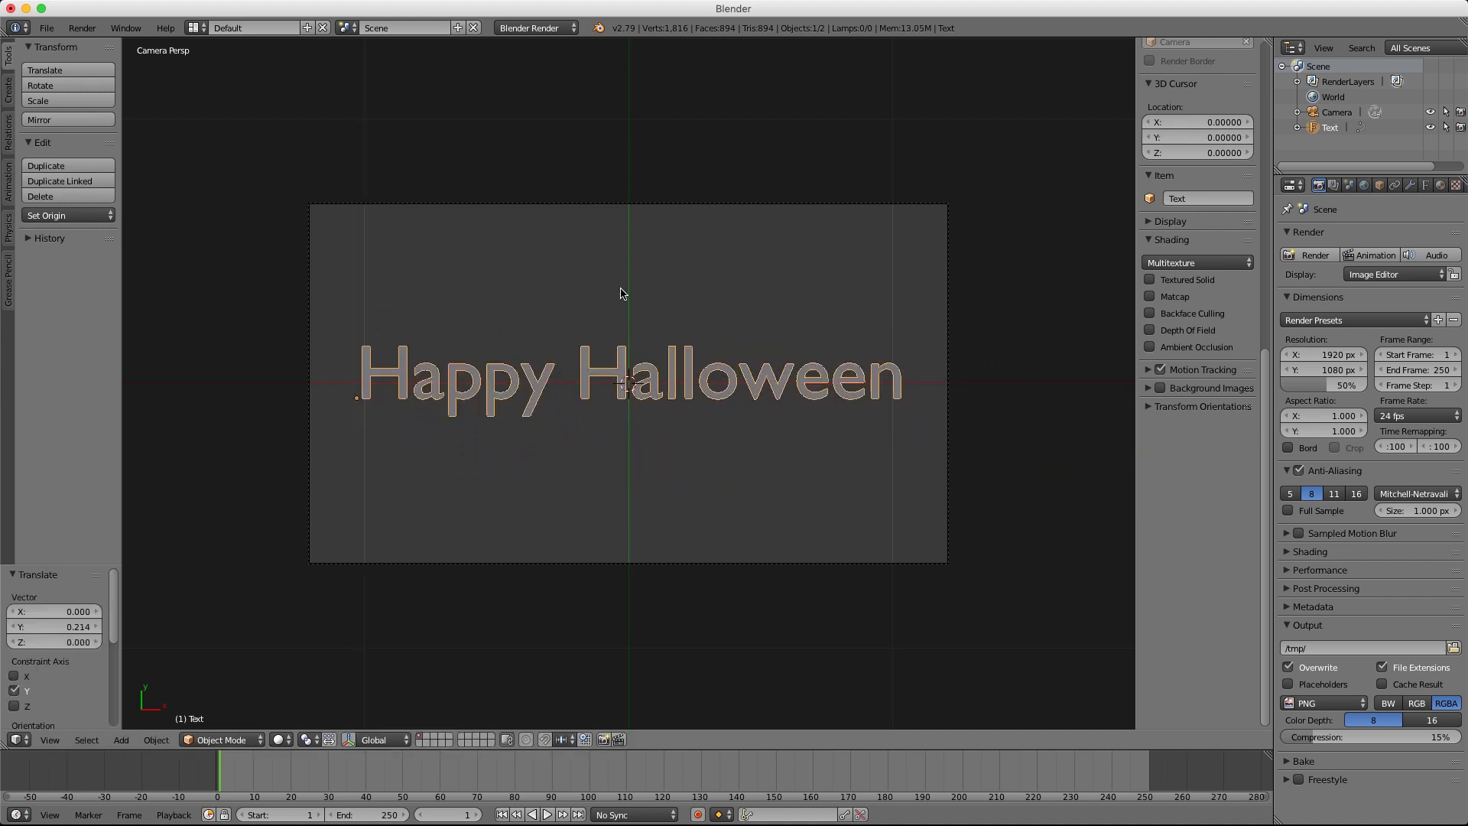
Step: Enlarge the title text by a factor of about 1.08 and shift it about -0.09 units along X to centre it
key("s")
left_click(646, 292)
key("g")
key("x")
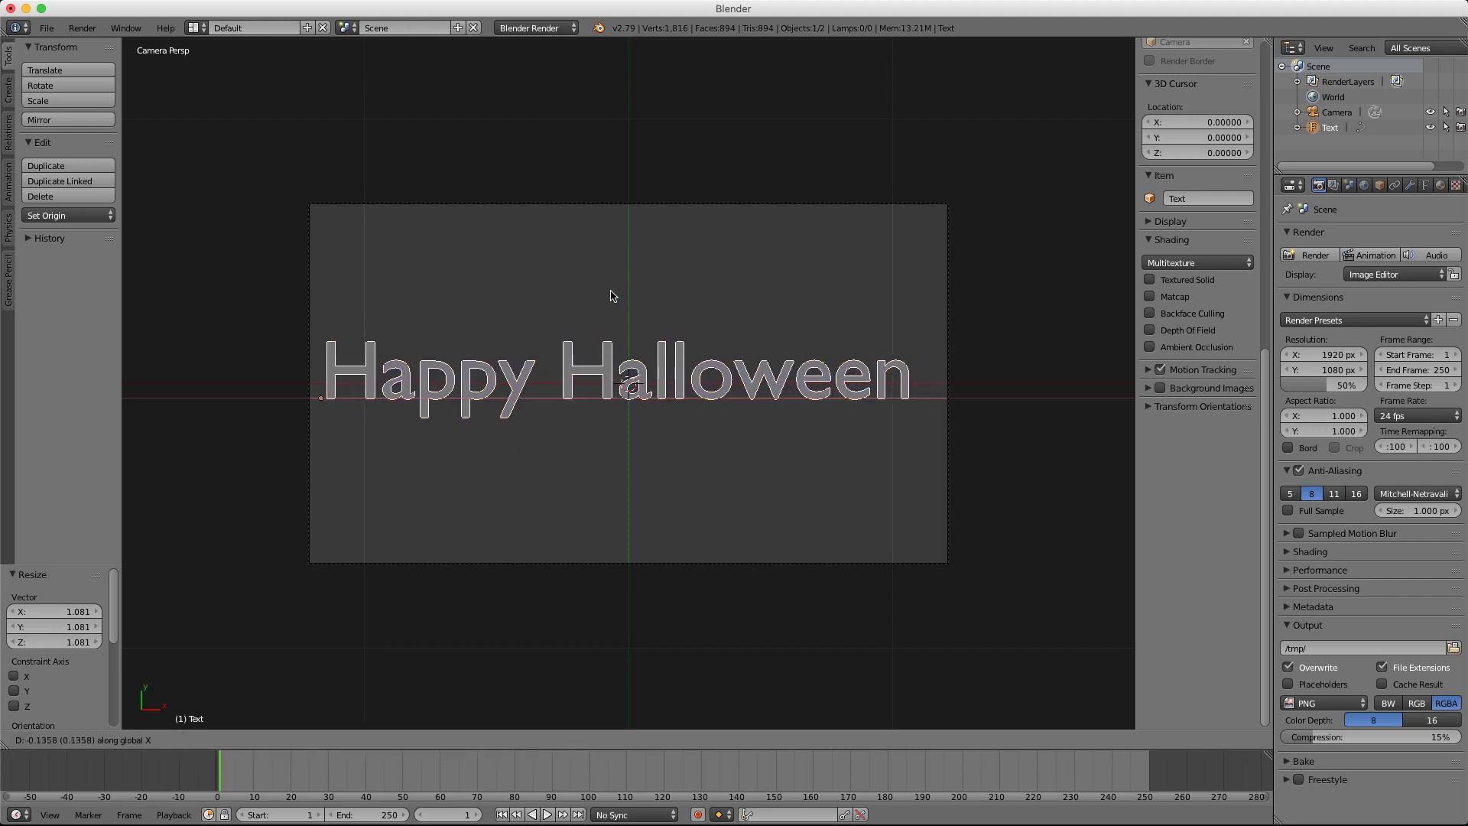
left_click(610, 295)
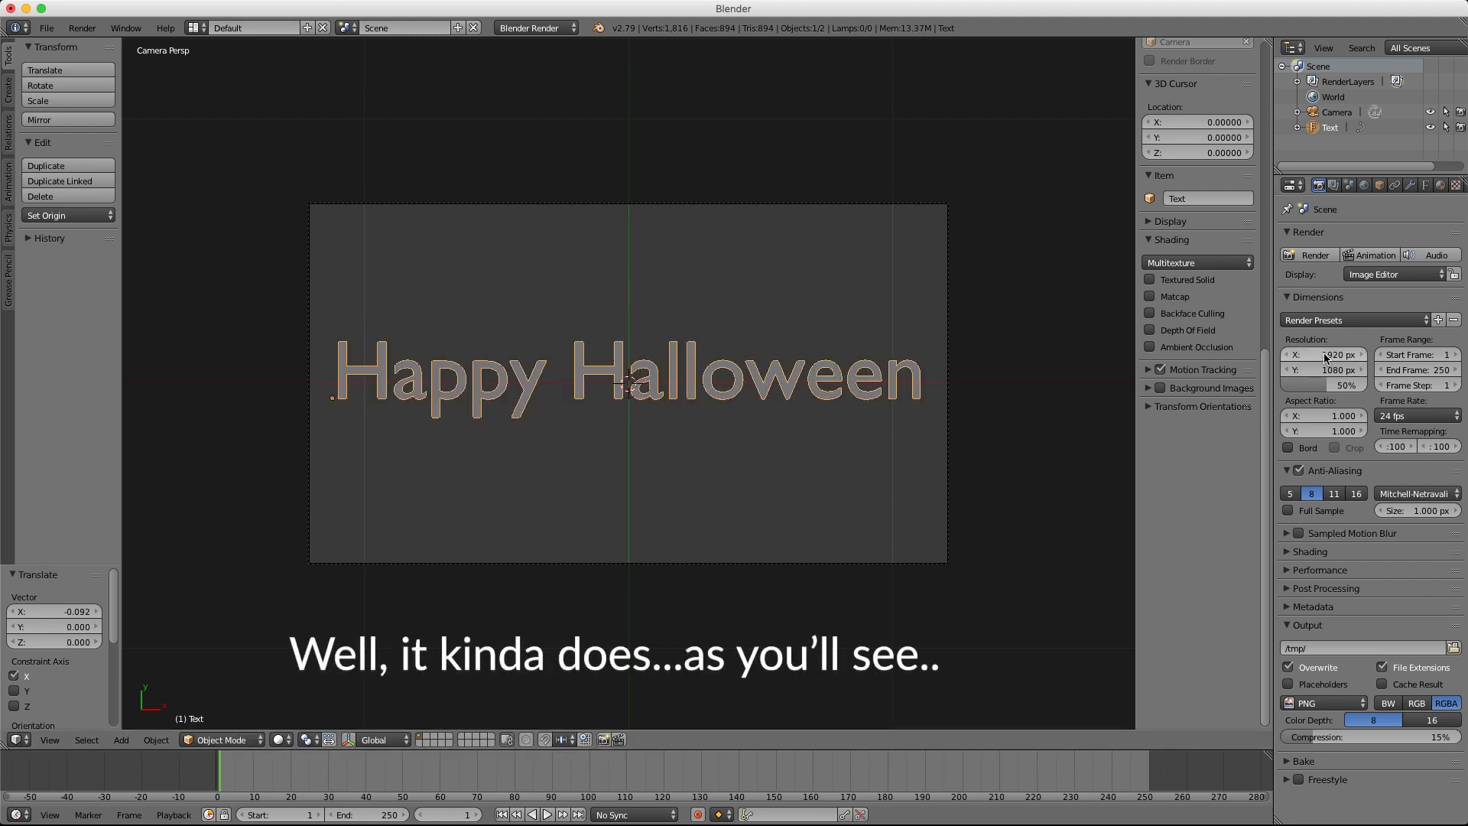
Step: Set the render resolution's X value to 4219 px and move the text about -0.03 units along Y
left_click_drag(1323, 355, 1464, 355)
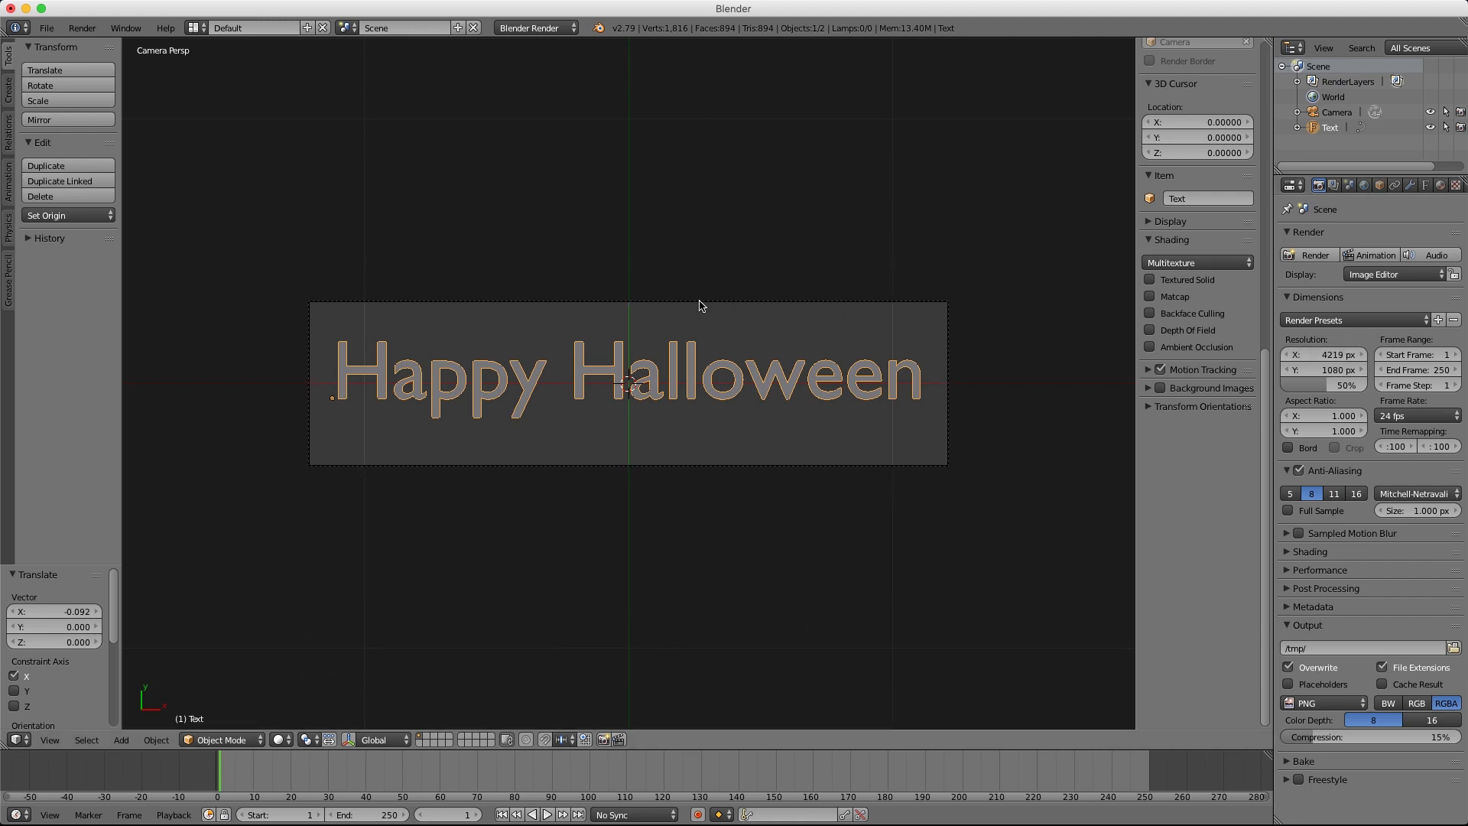
key("Tab")
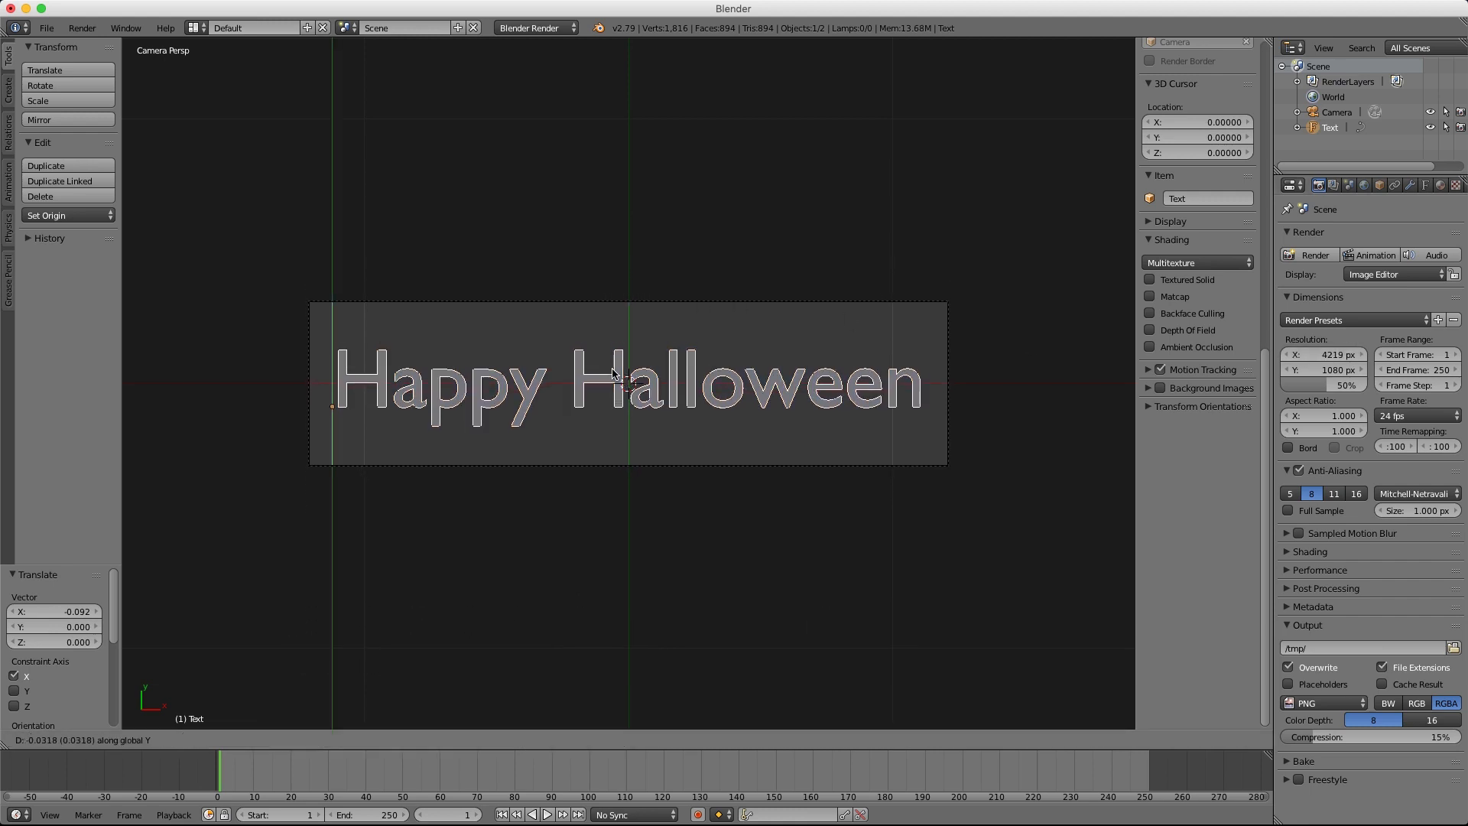
key("Tab")
Step: Save the scene as titles.blend in the rec-scn folder
key("ctrl+shift+s")
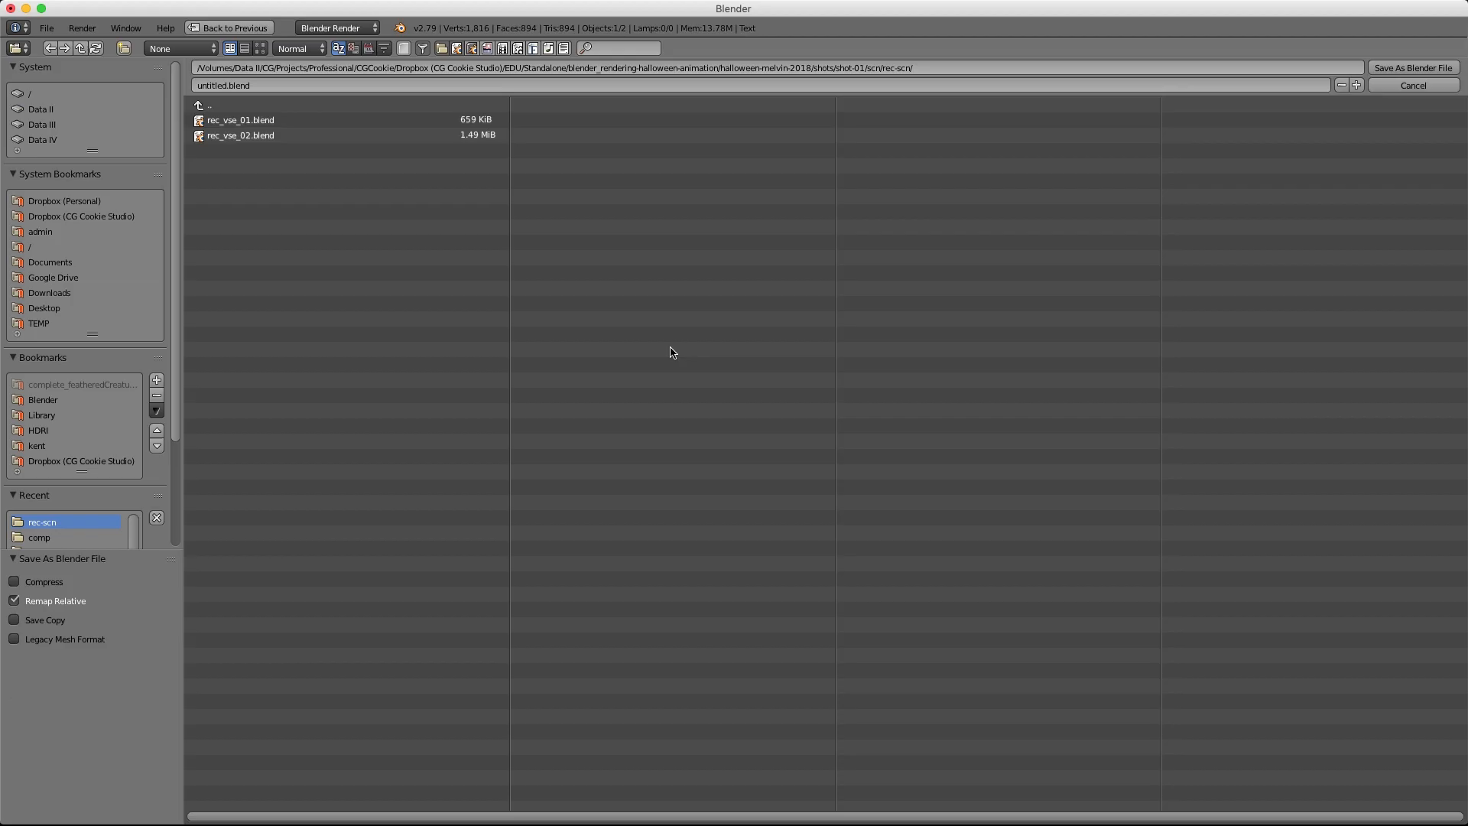
left_click(214, 86)
left_click_drag(225, 86, 195, 86)
type("titles")
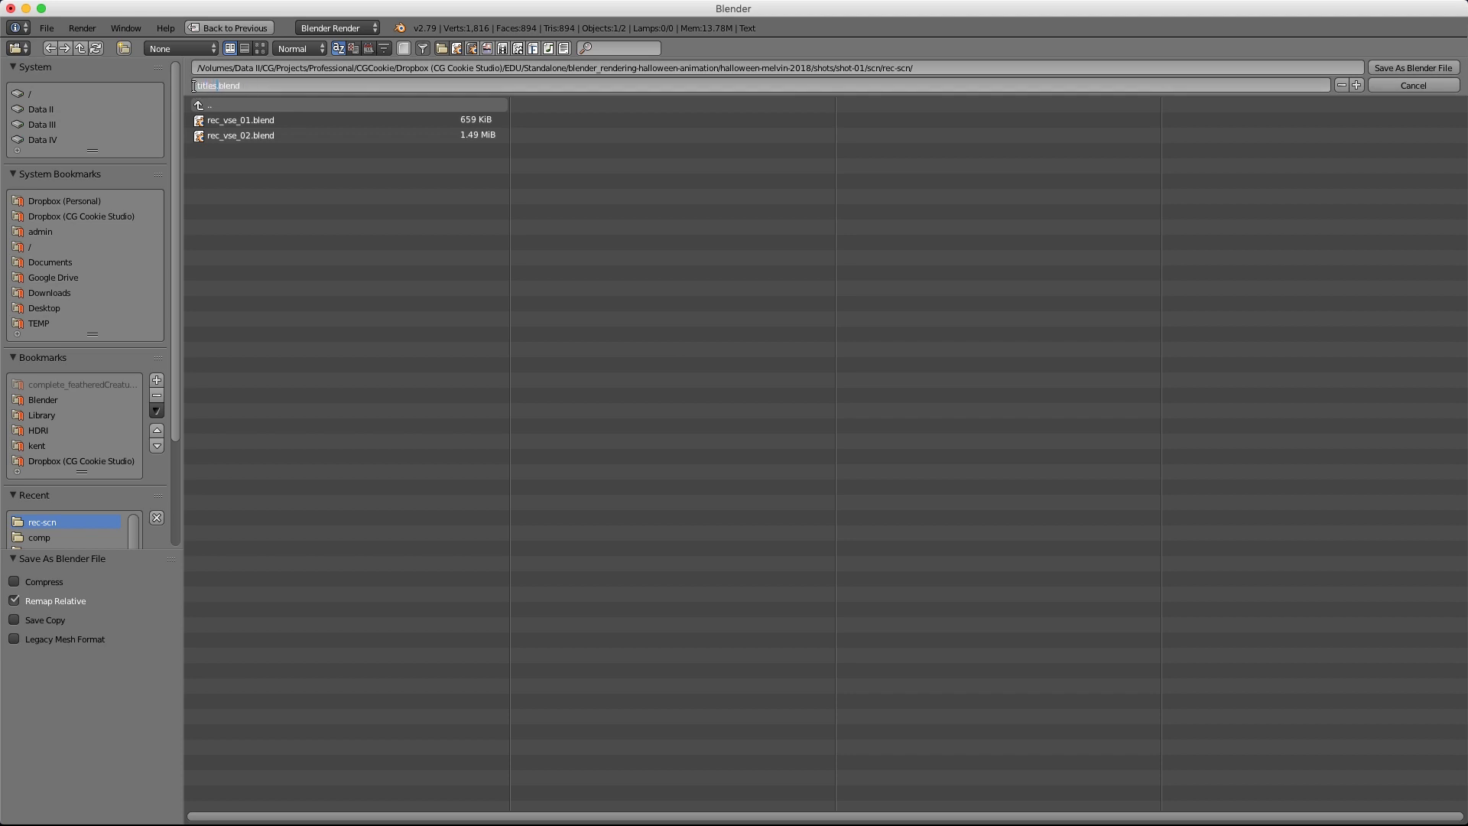
key("Return")
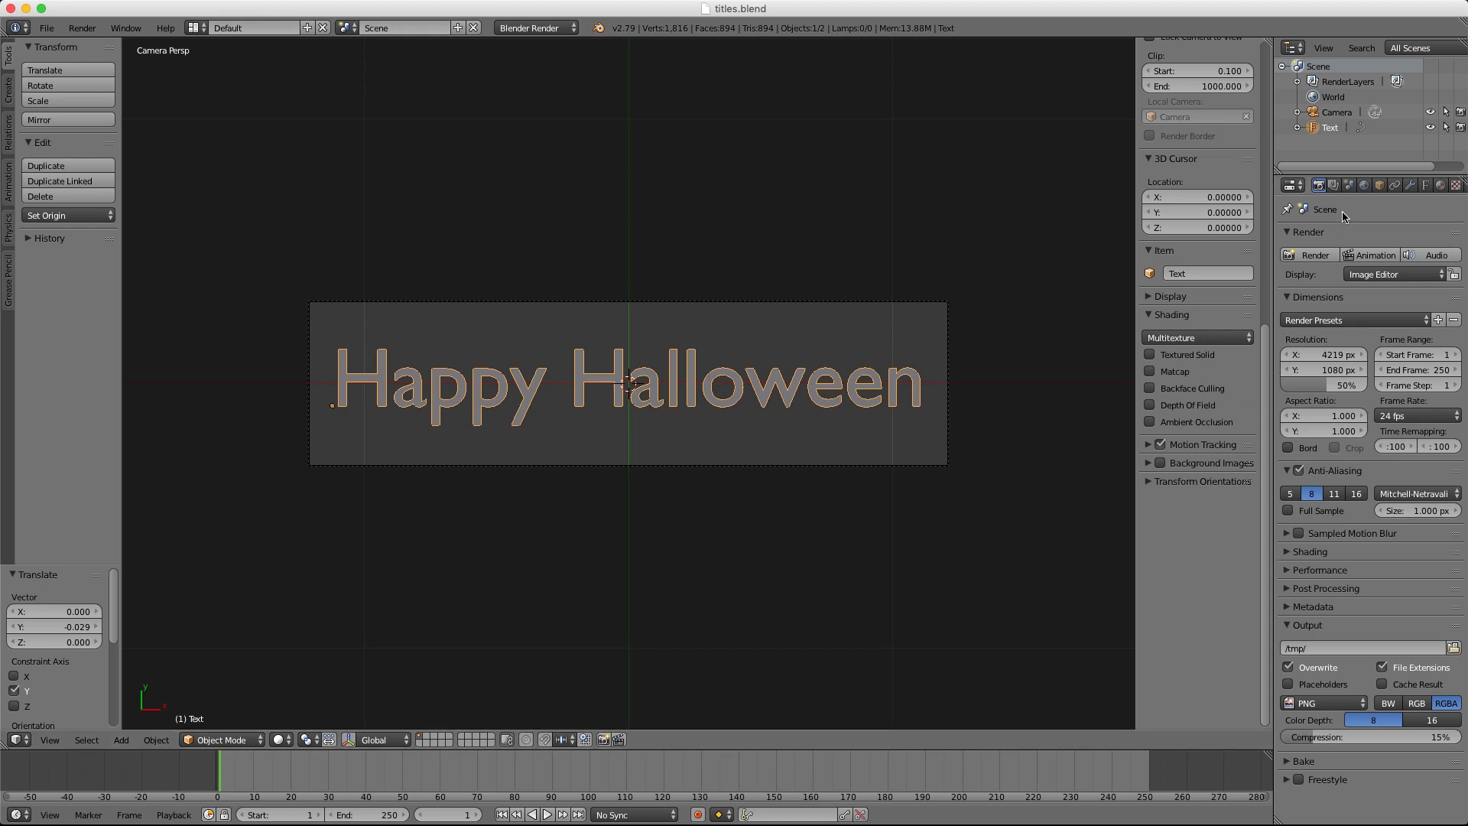
Step: Show the title text's font settings and check which fonts are available for the regular style
left_click(1425, 186)
scroll(1371, 509, "down", 2)
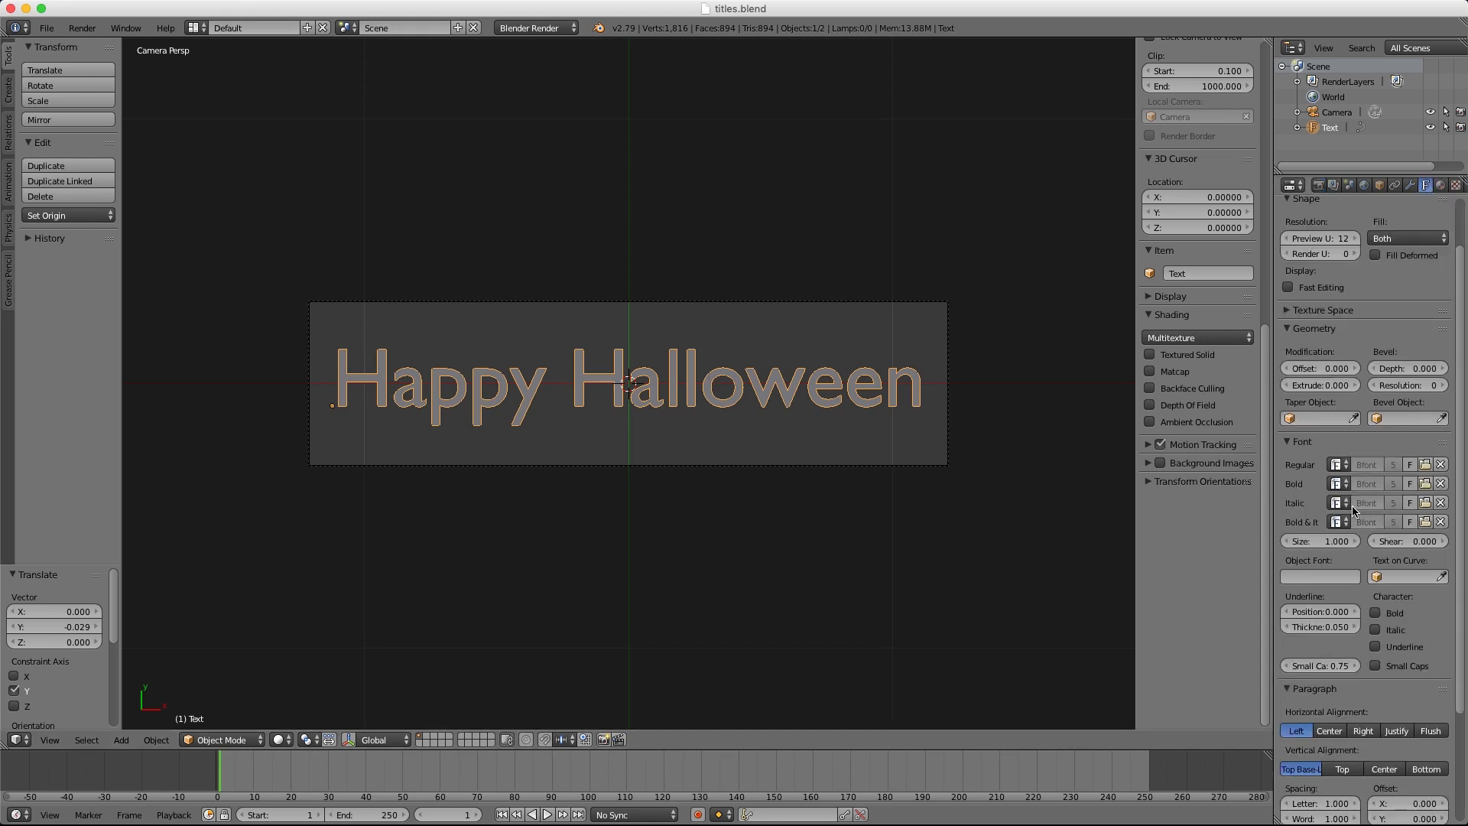
left_click(1337, 464)
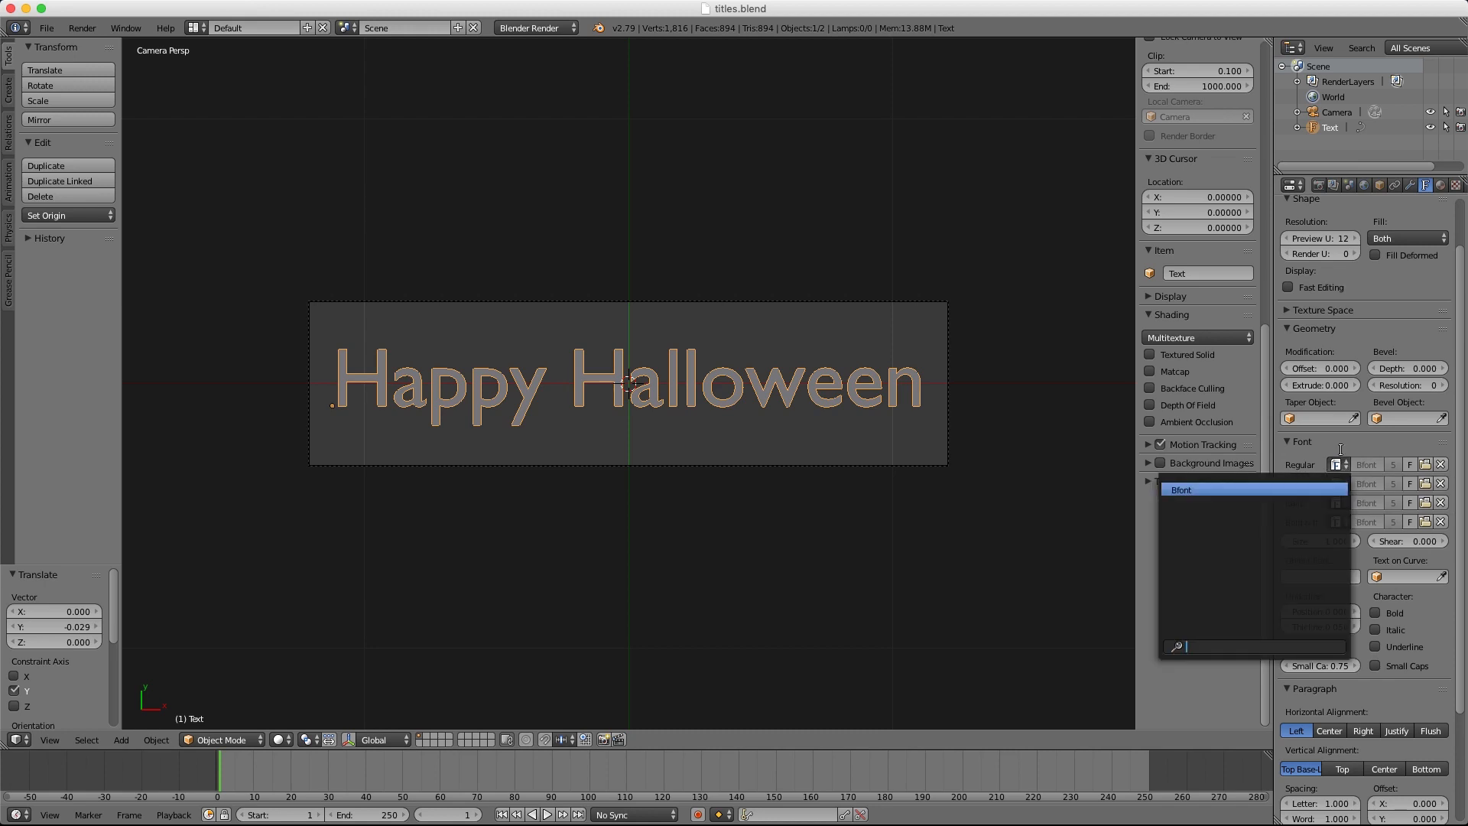
left_click(1341, 449)
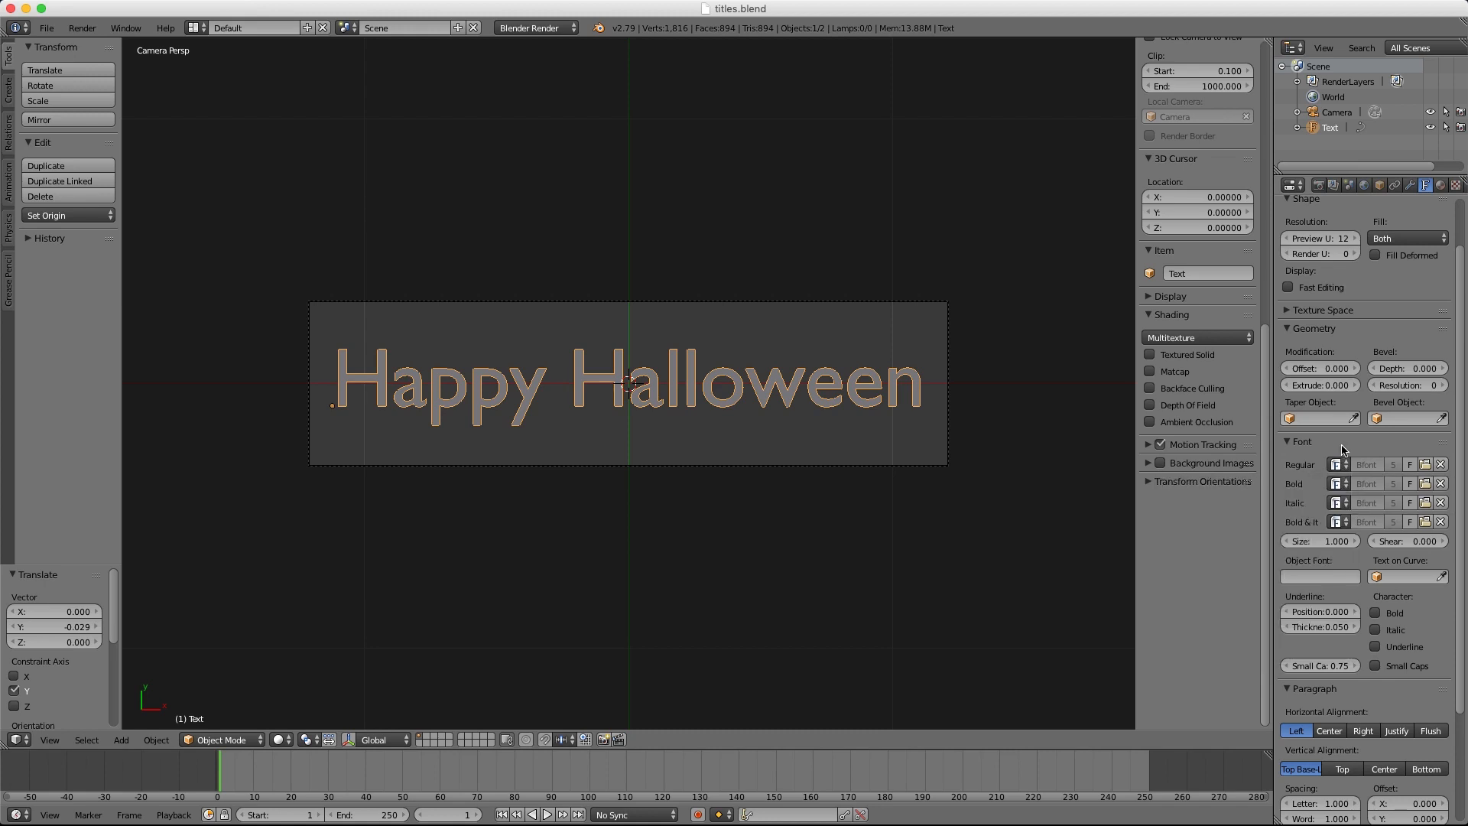
left_click(1336, 464)
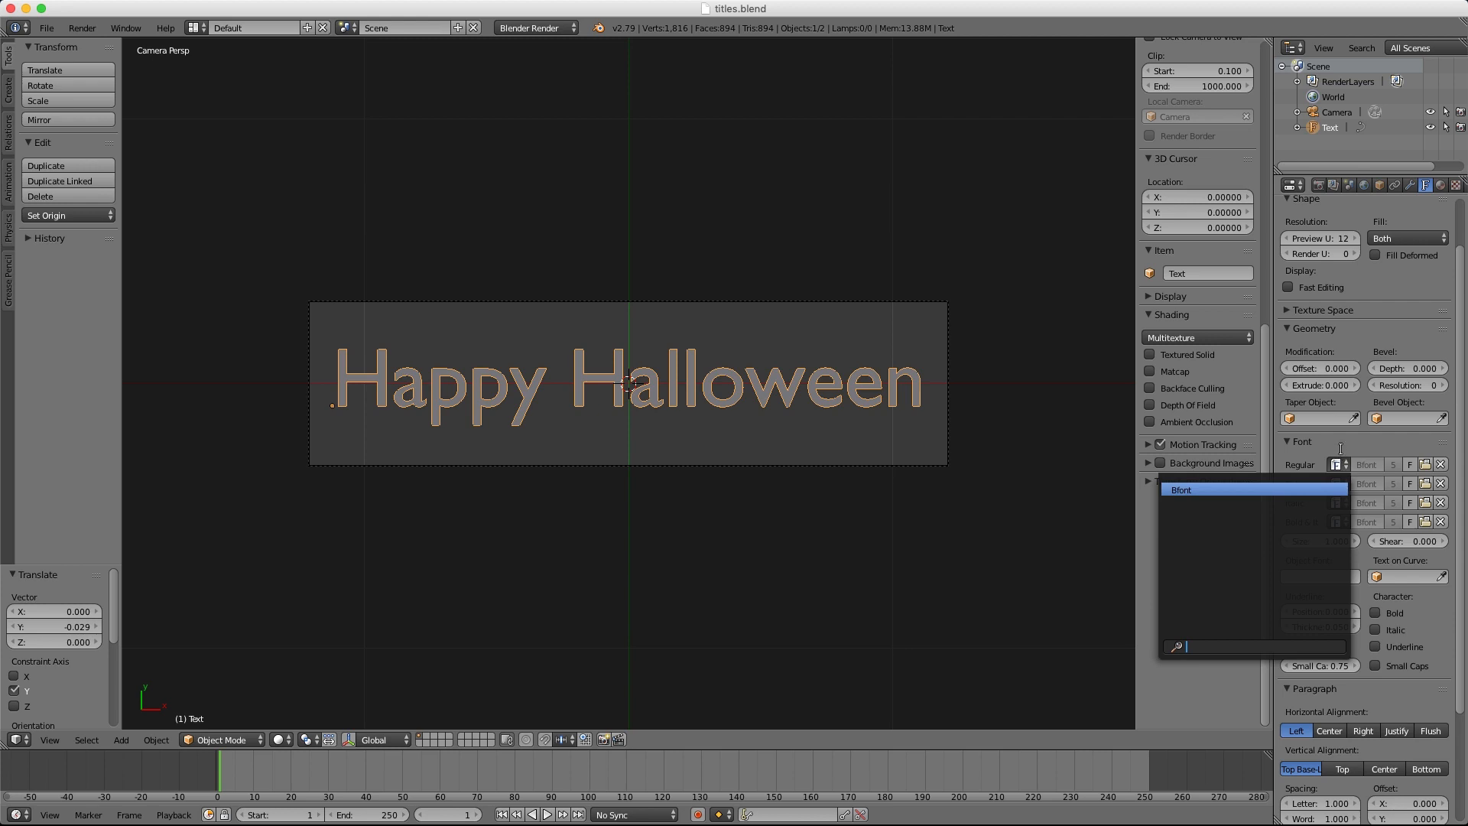
left_click(1341, 441)
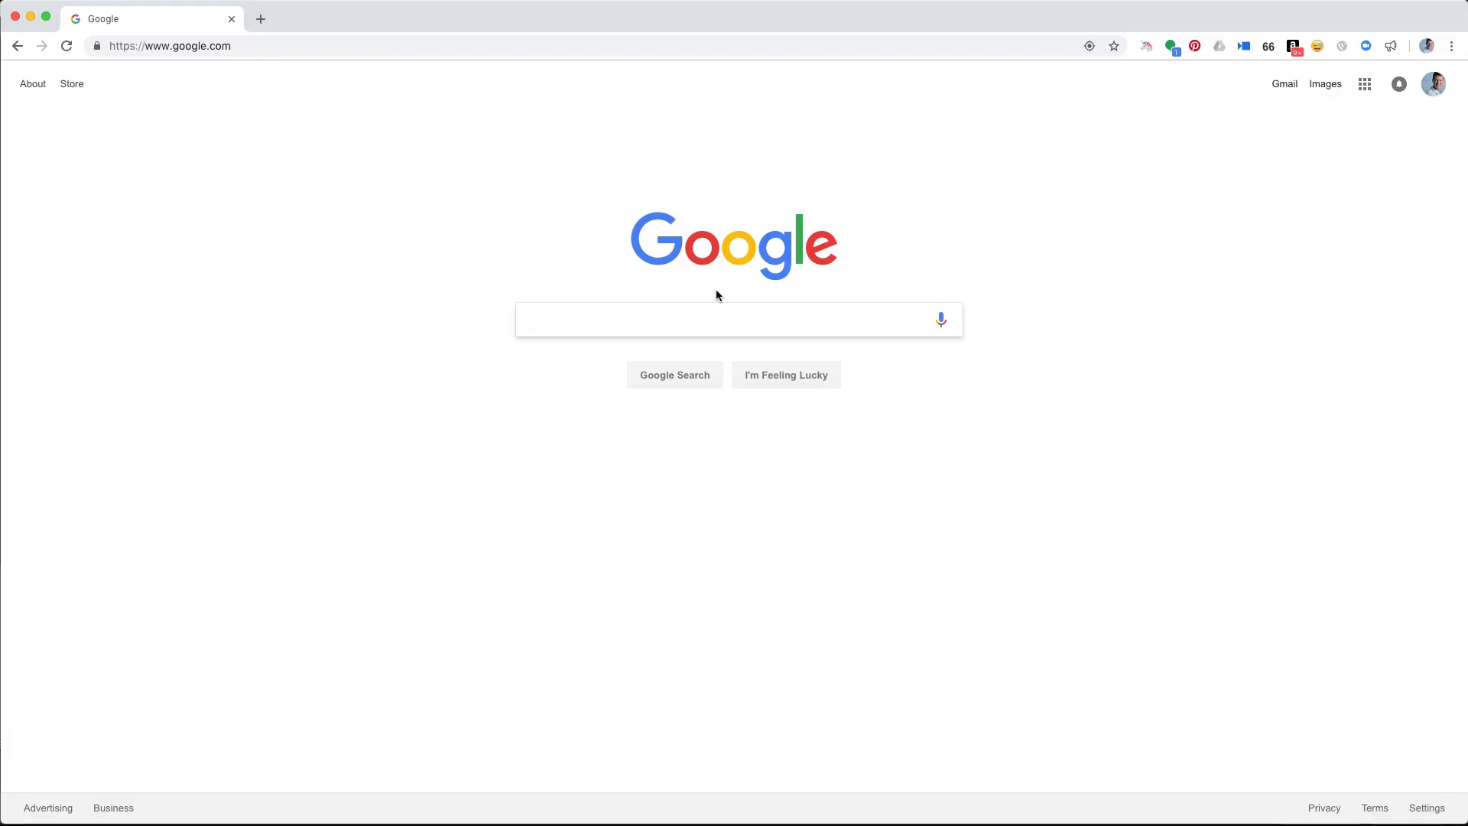
Step: Switch to the Chrome browser, search Google for "free fonts" and look through the results
left_click(650, 315)
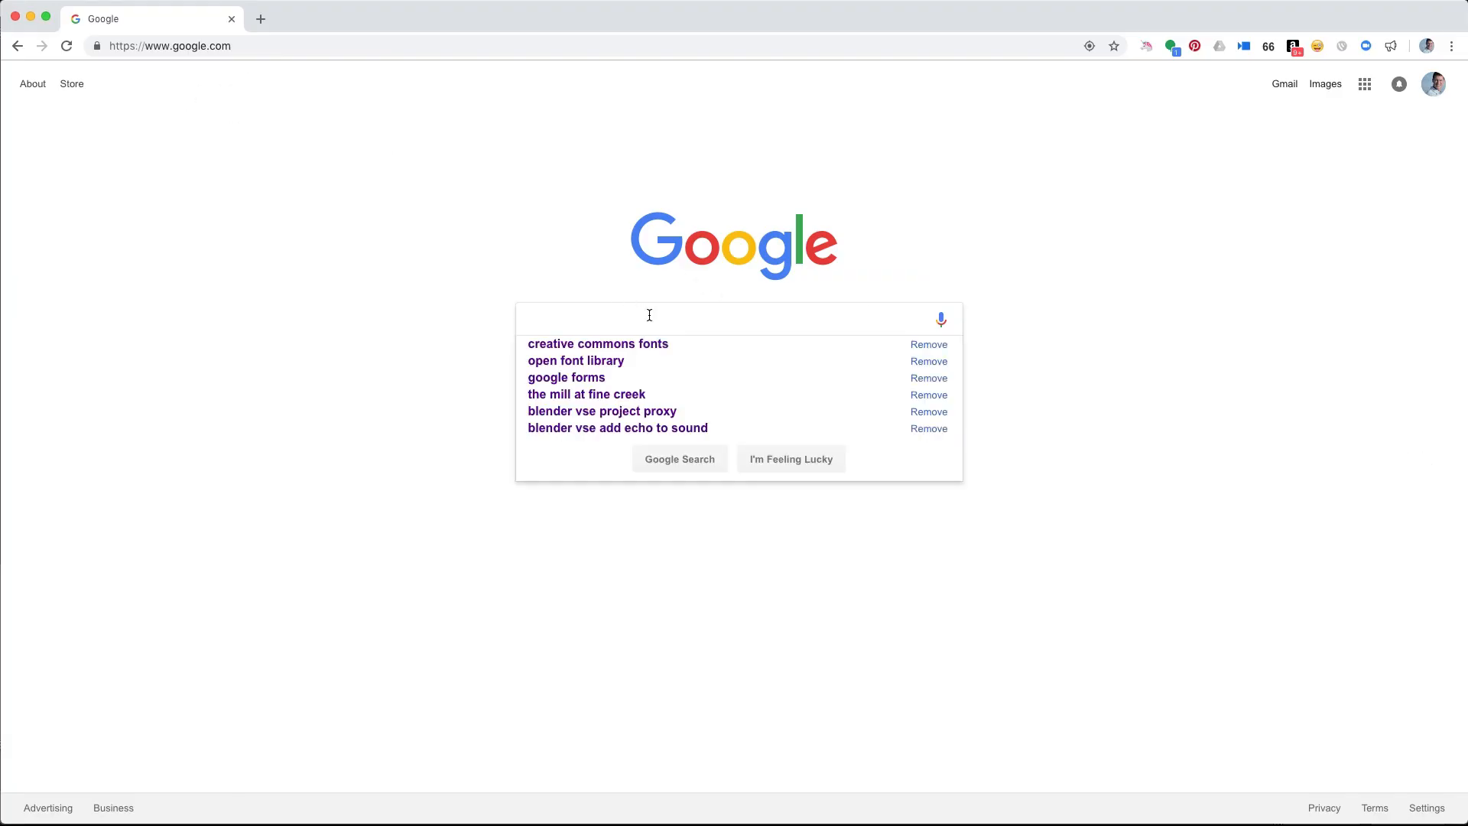
type("free fonts")
key("Return")
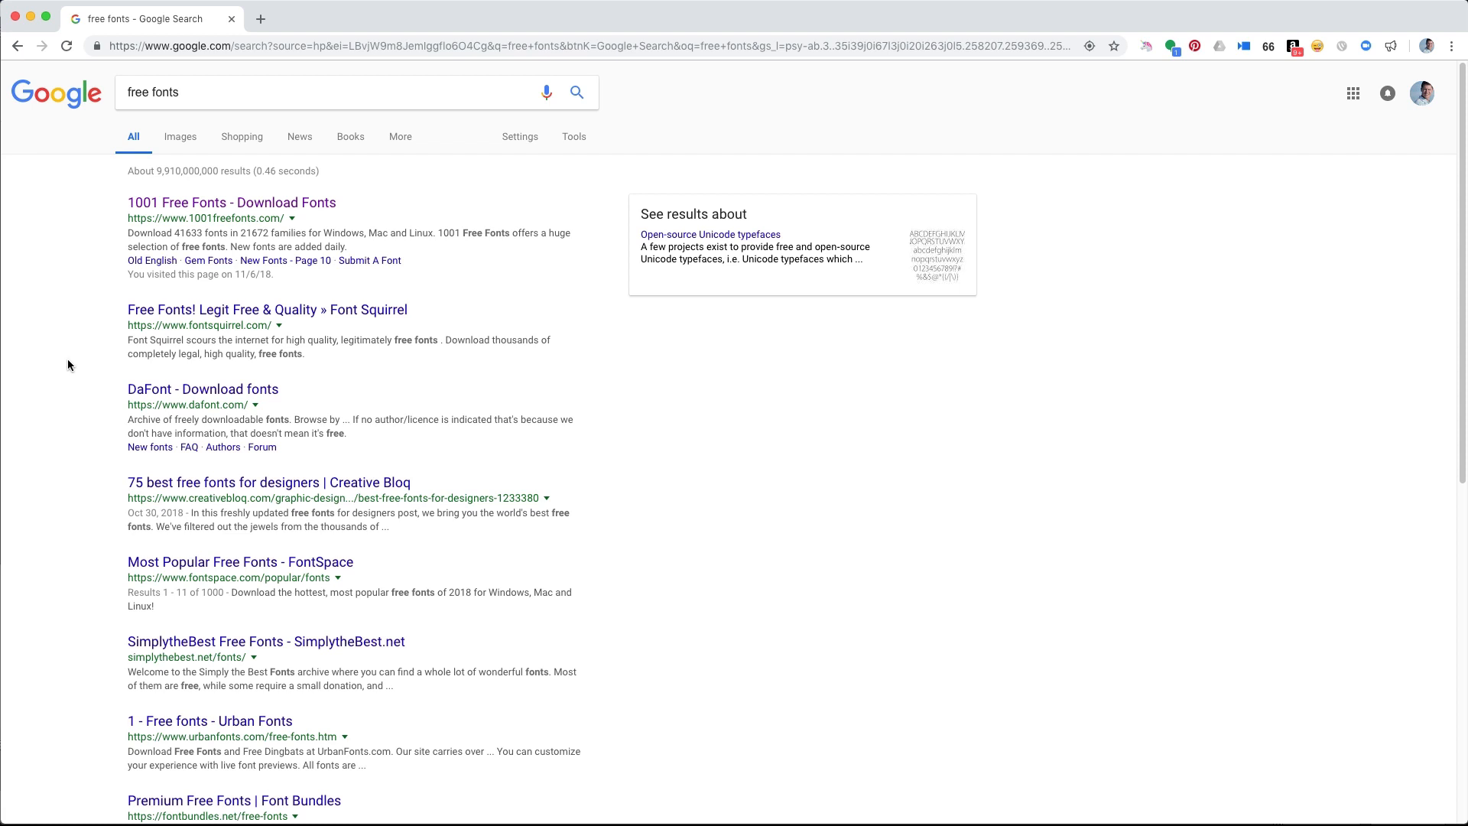
scroll(68, 366, "down", 3)
scroll(68, 366, "up", 3)
Step: Go to openfontlibrary.org and open the complete font catalogue
left_click(195, 47)
type("openfontlibrary.org")
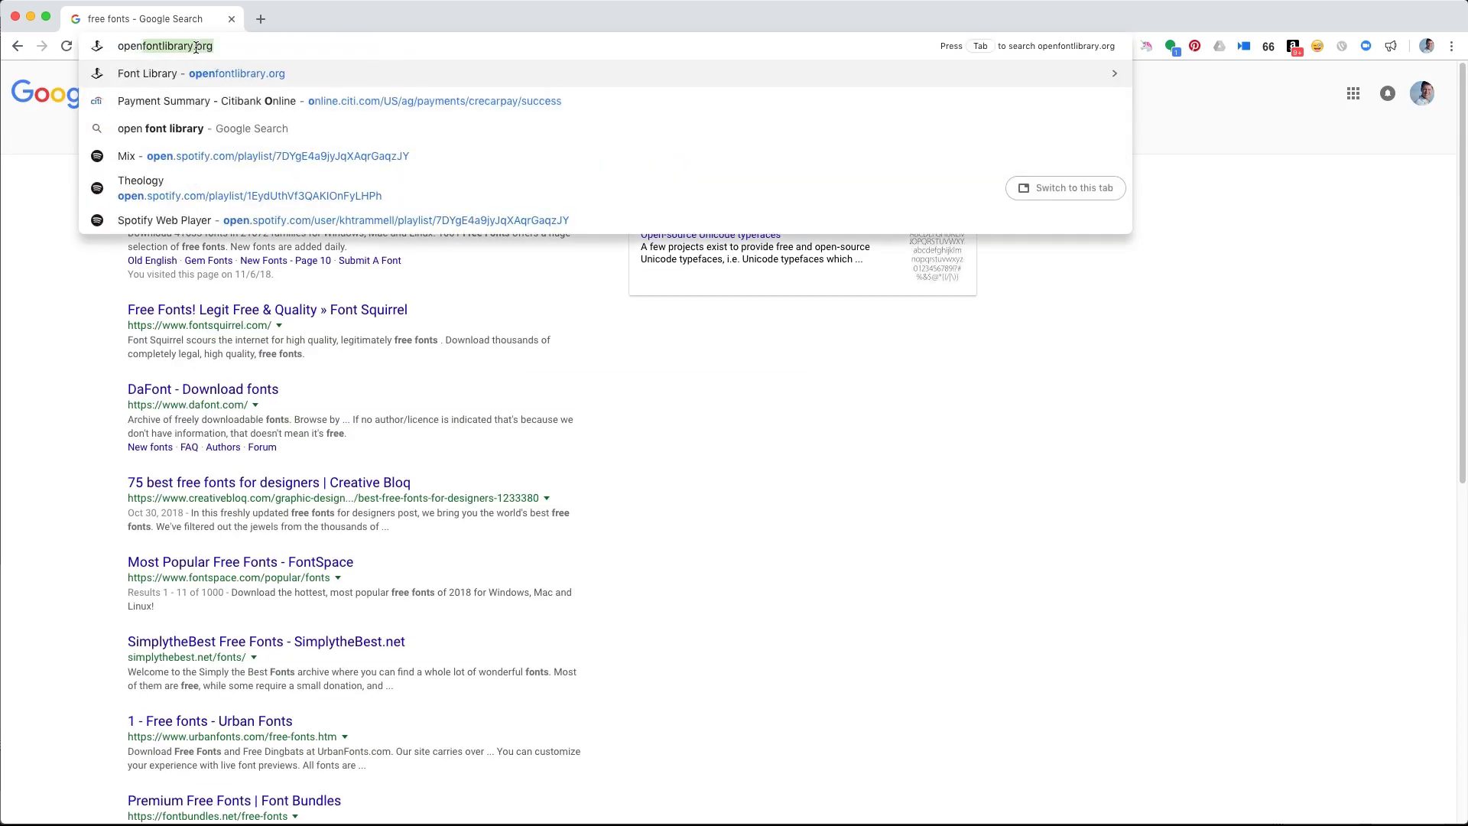
key("Return")
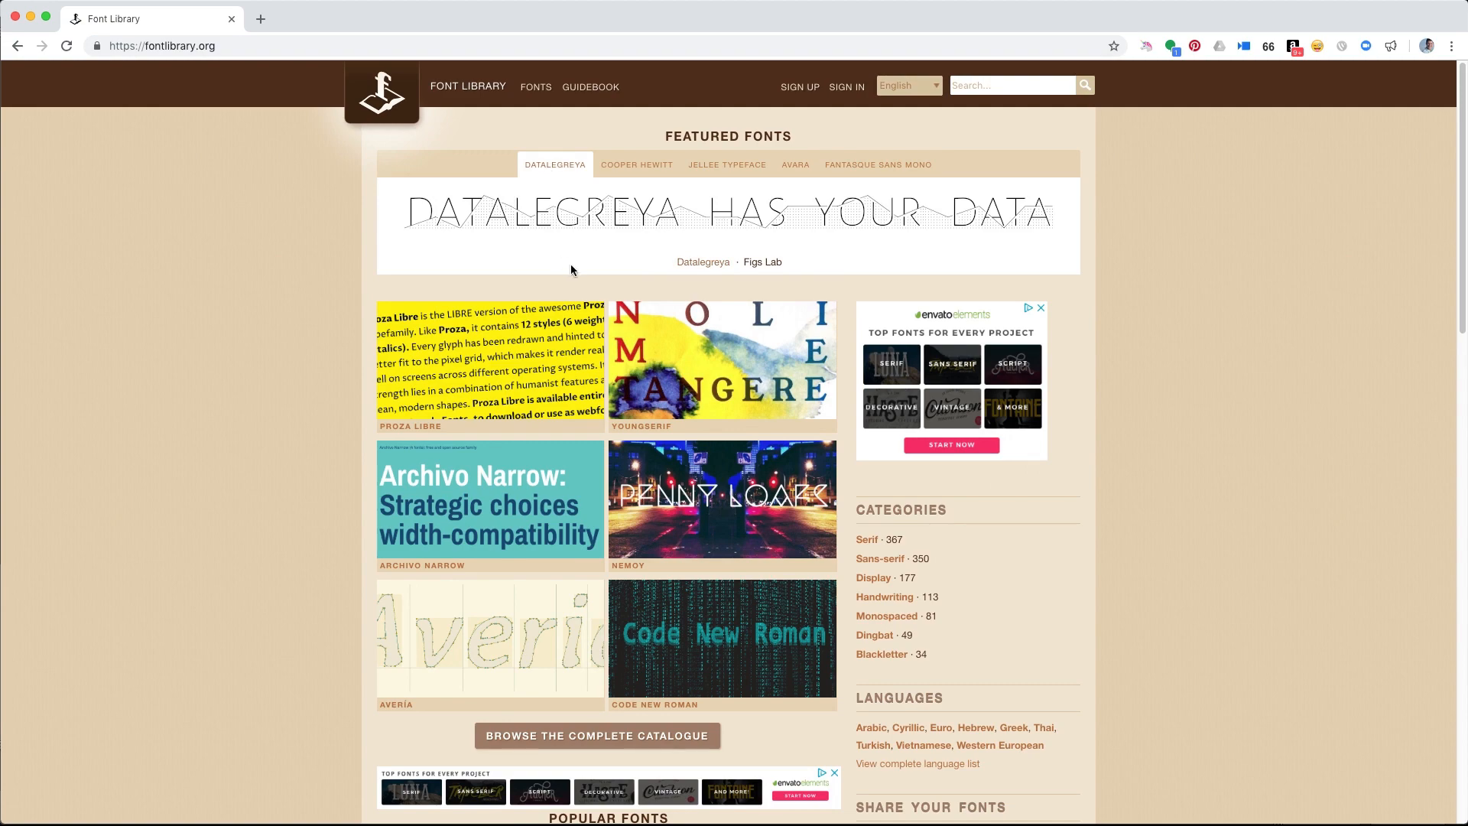
scroll(596, 459, "down", 3)
left_click(608, 636)
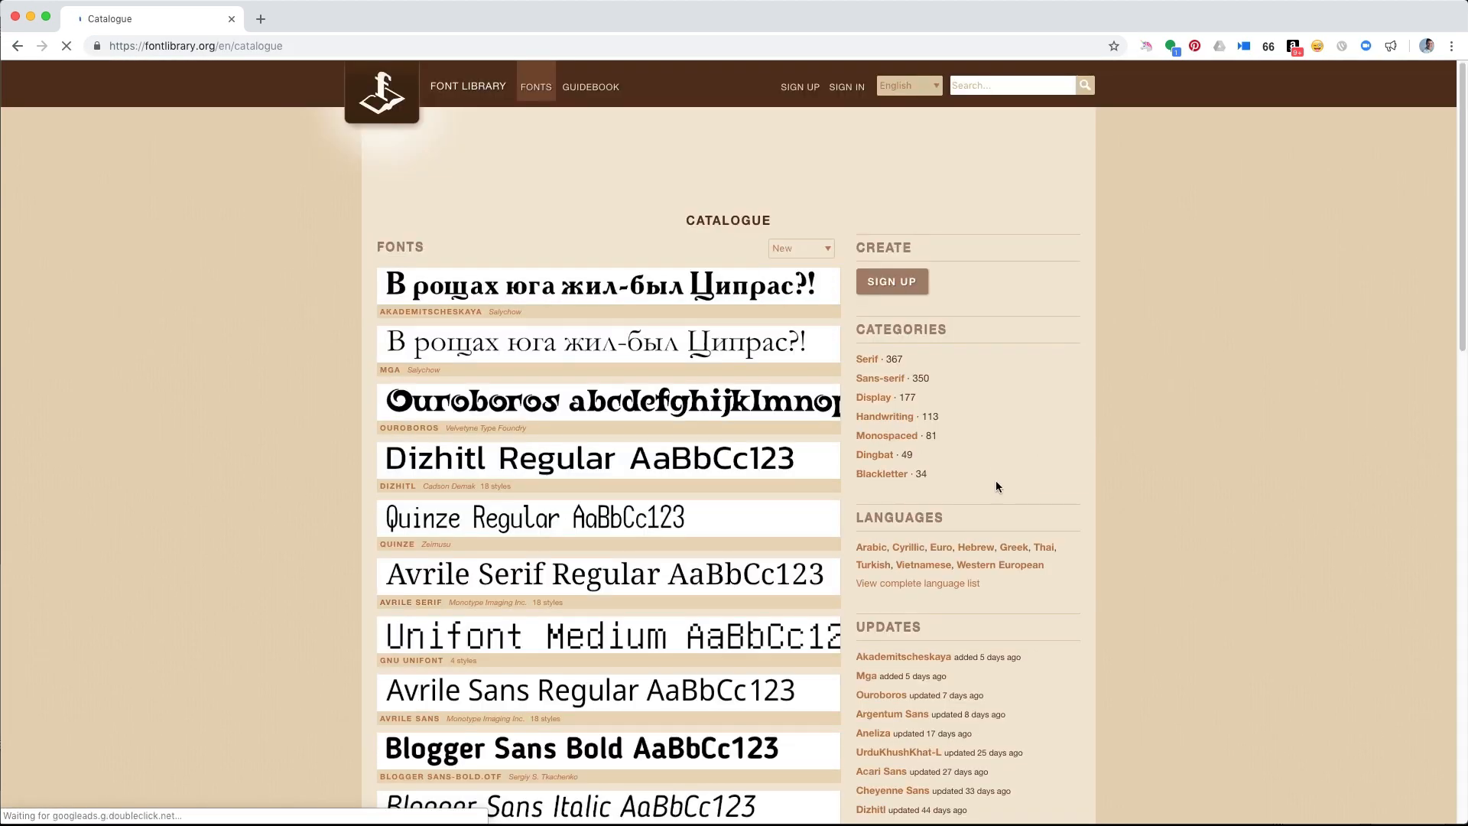
Step: Filter the font catalogue by the Public Domain license, look at the second page of fonts and return to the first
scroll(996, 480, "down", 10)
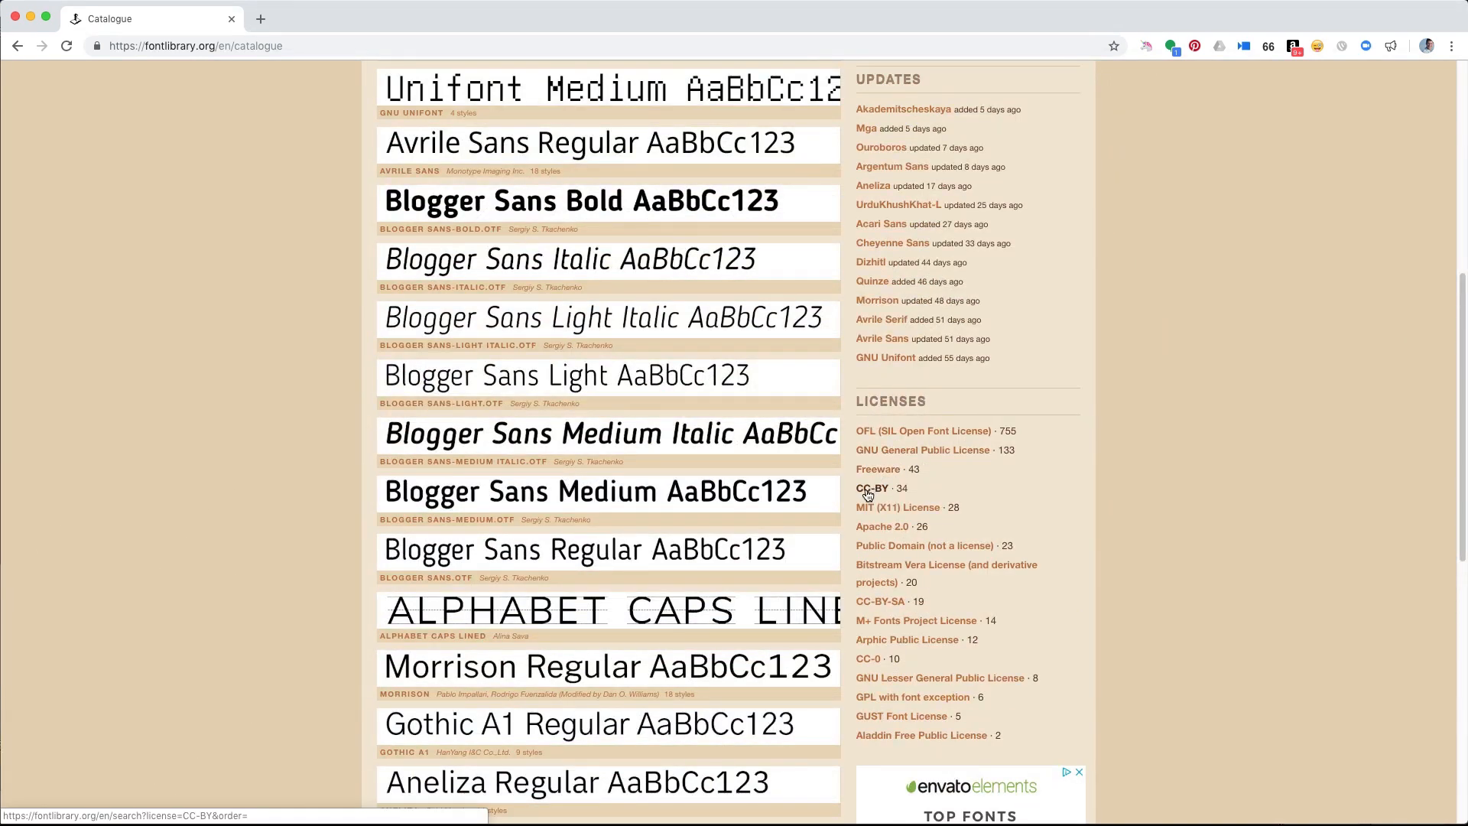
left_click(889, 547)
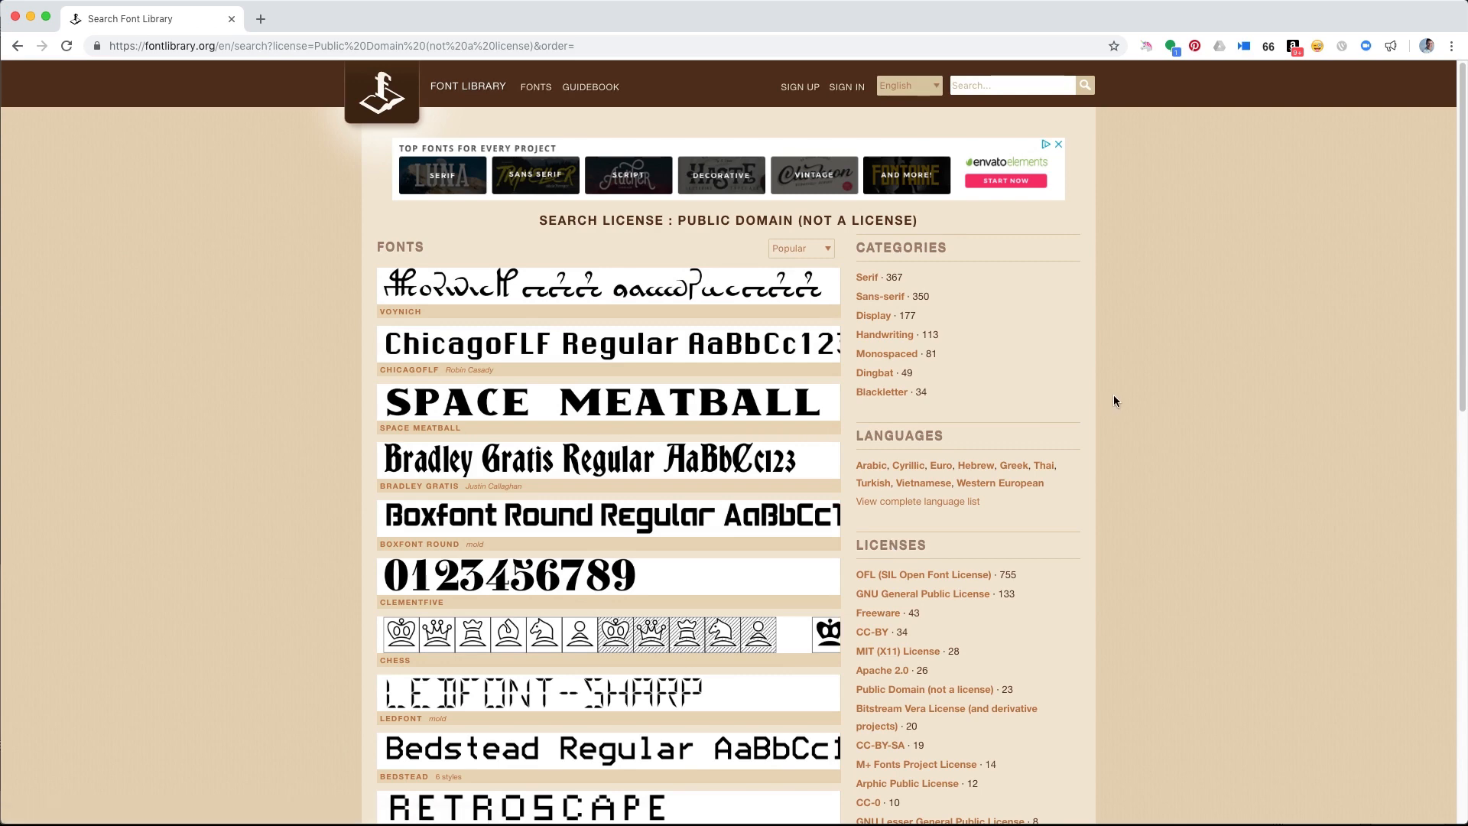
scroll(679, 447, "down", 10)
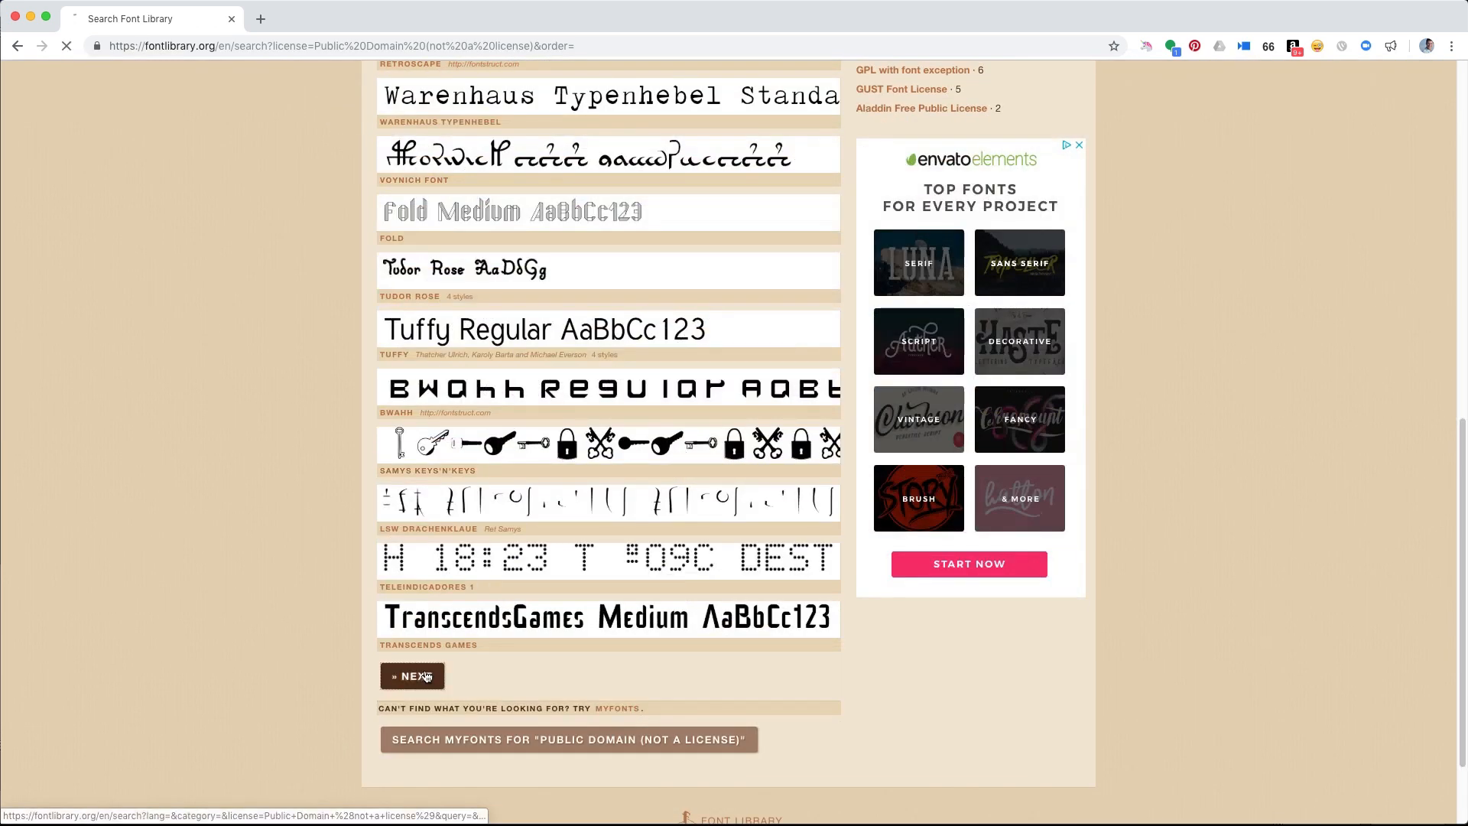
left_click(416, 676)
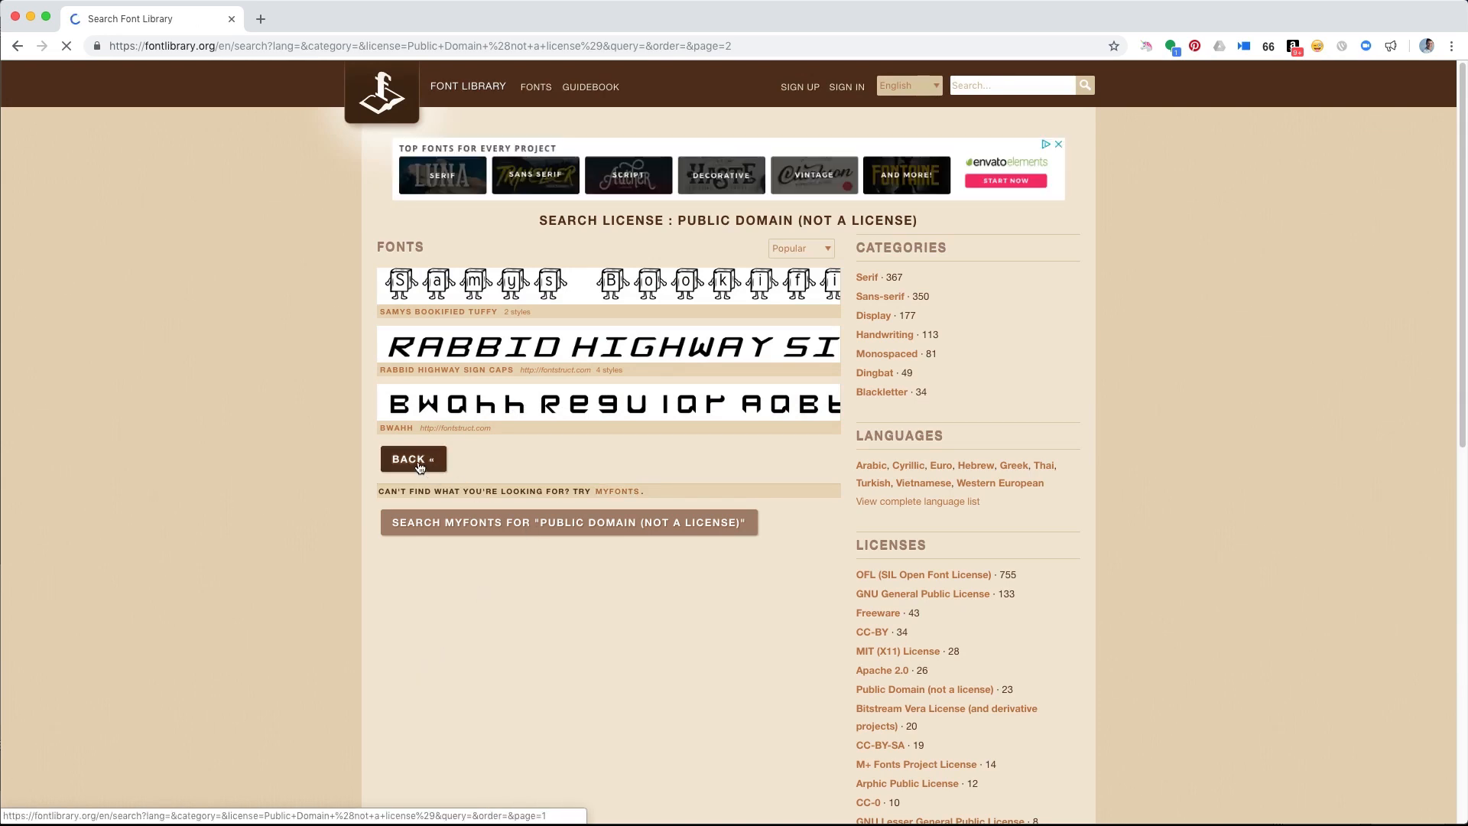
left_click(419, 467)
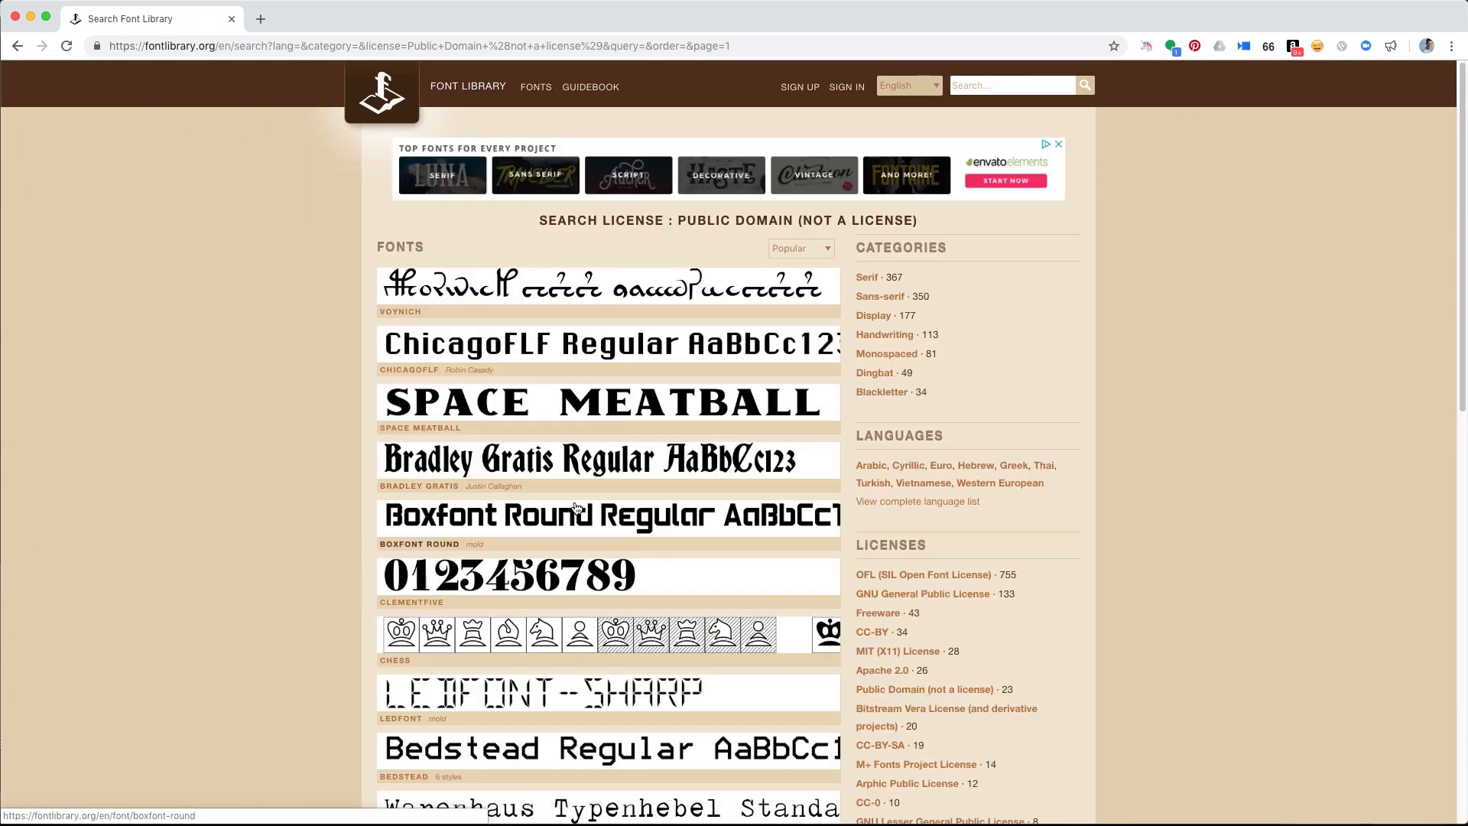
Step: Browse the public domain fonts, open the Space Meatball font and download it
scroll(583, 367, "down", 3)
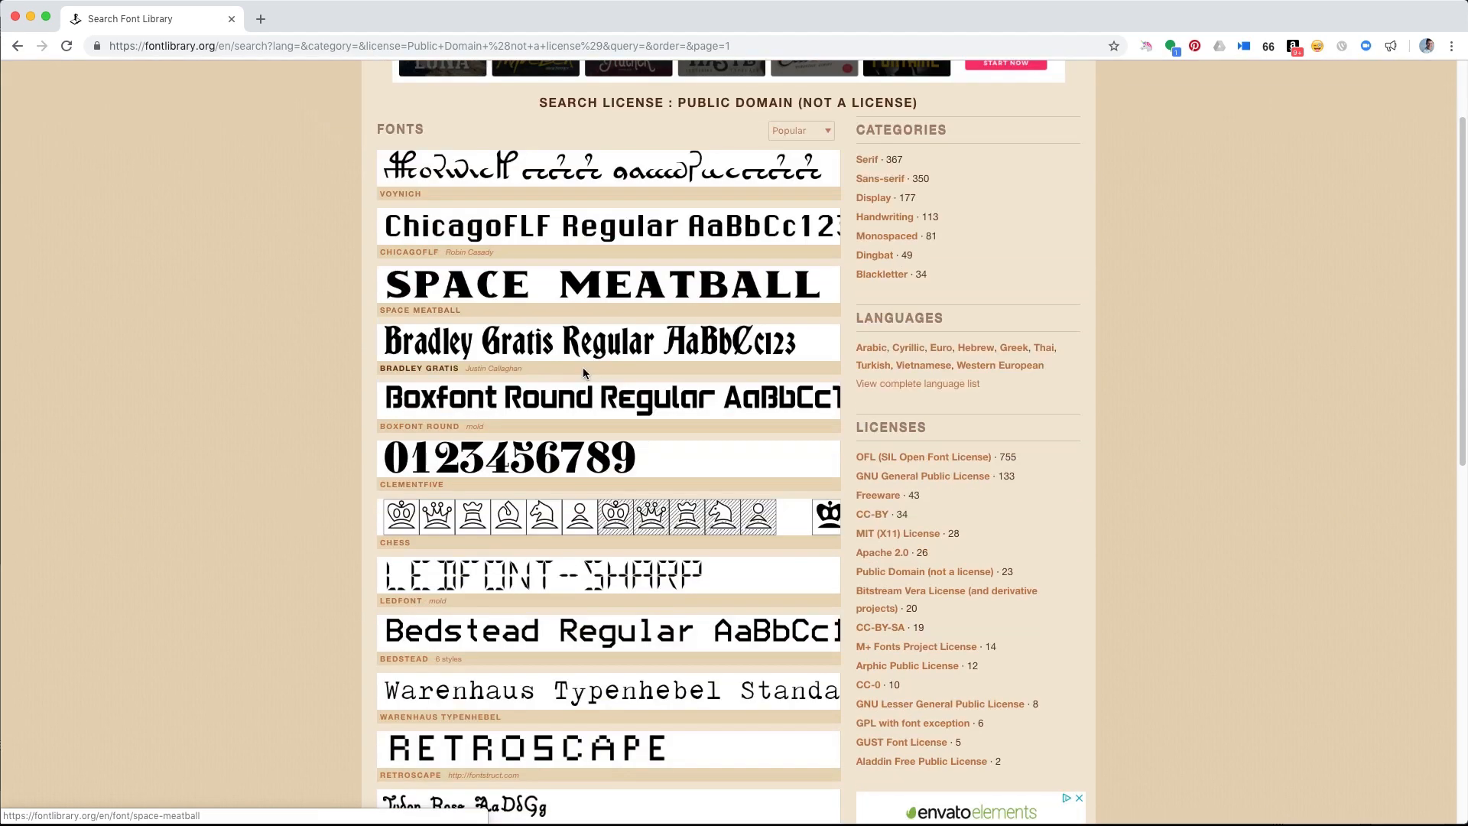
scroll(586, 374, "up", 3)
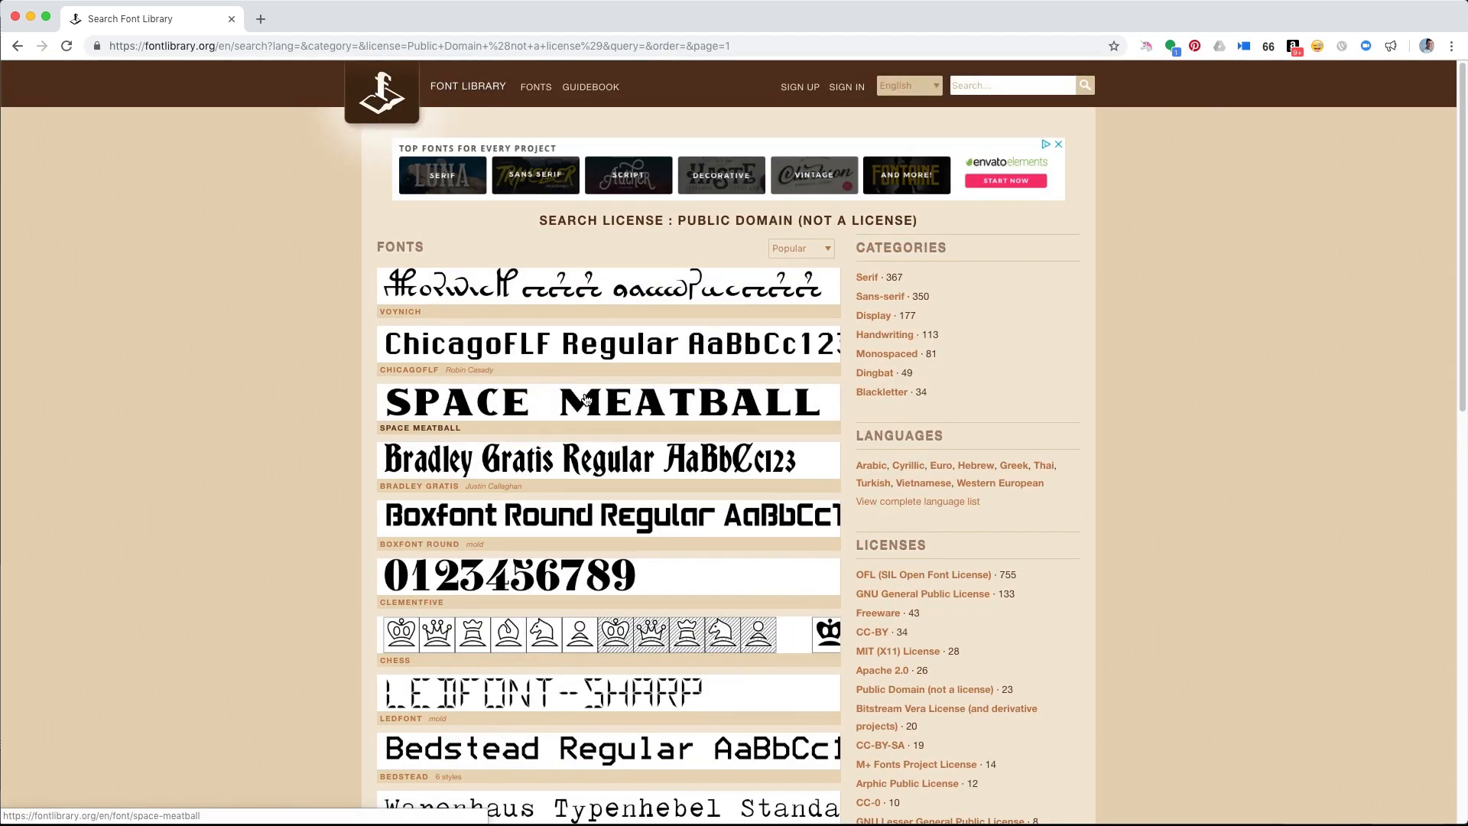
scroll(582, 398, "down", 1)
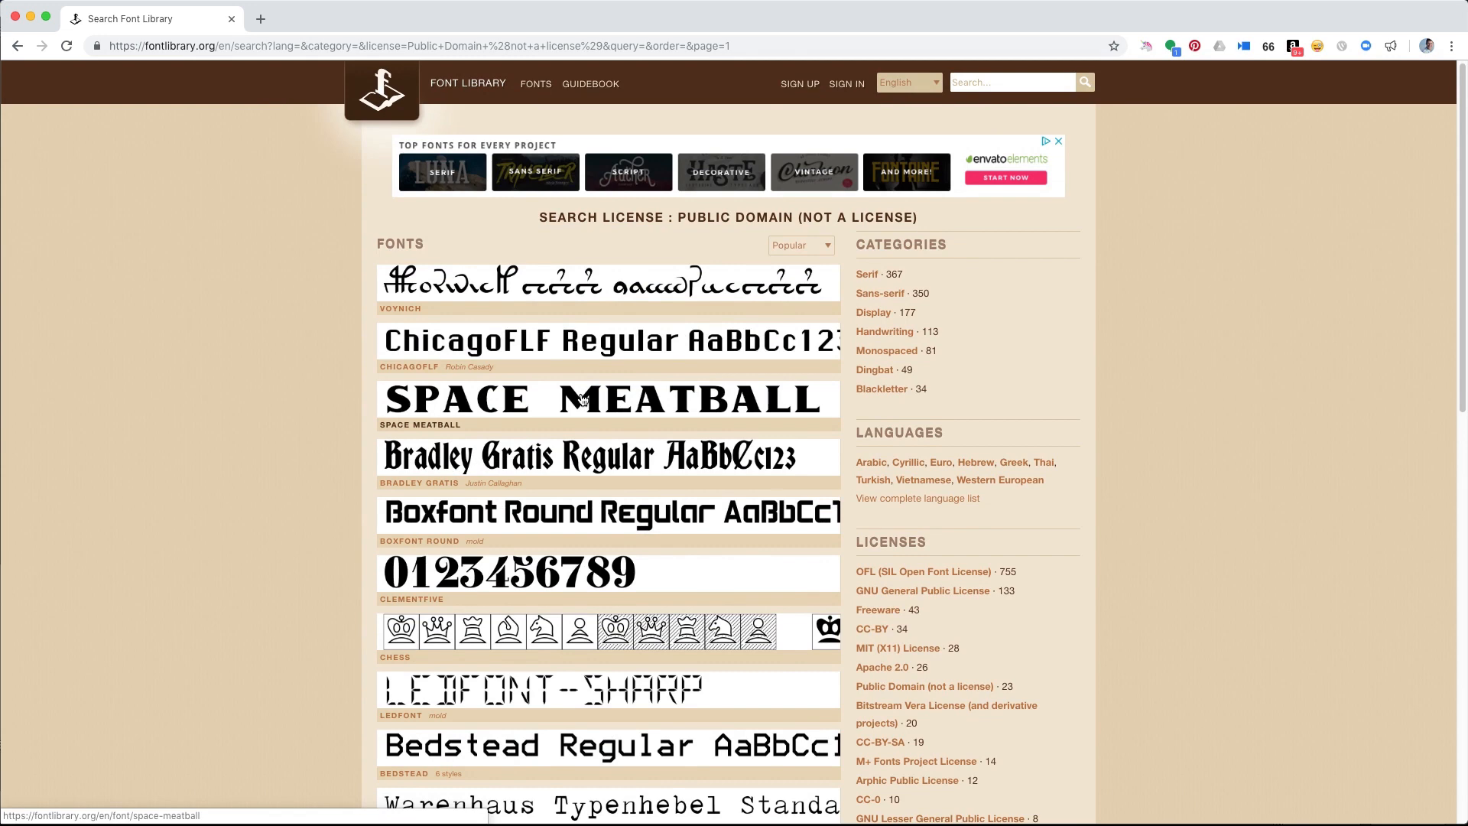
scroll(582, 398, "down", 5)
scroll(583, 398, "up", 3)
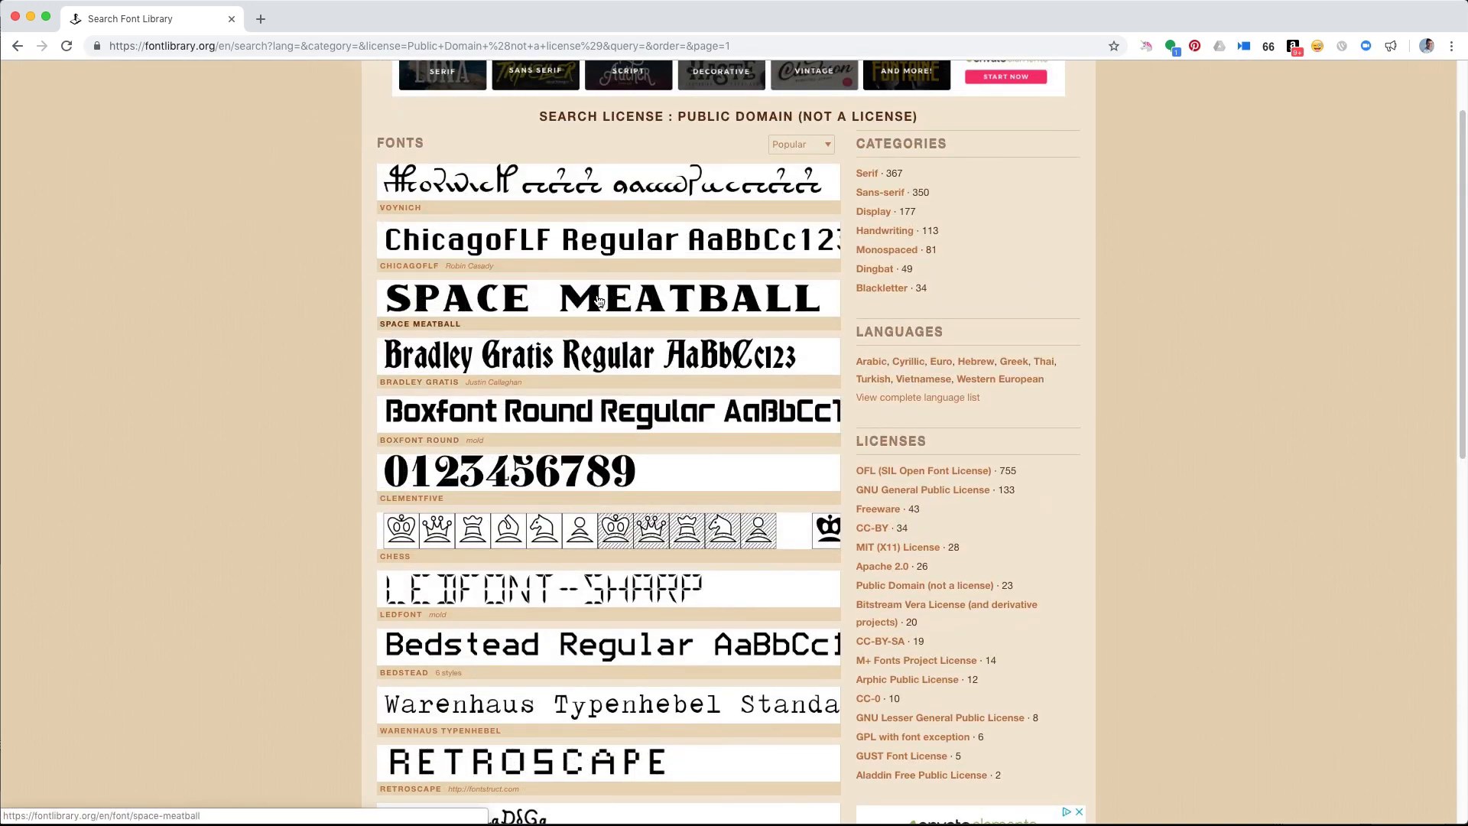
left_click(576, 299)
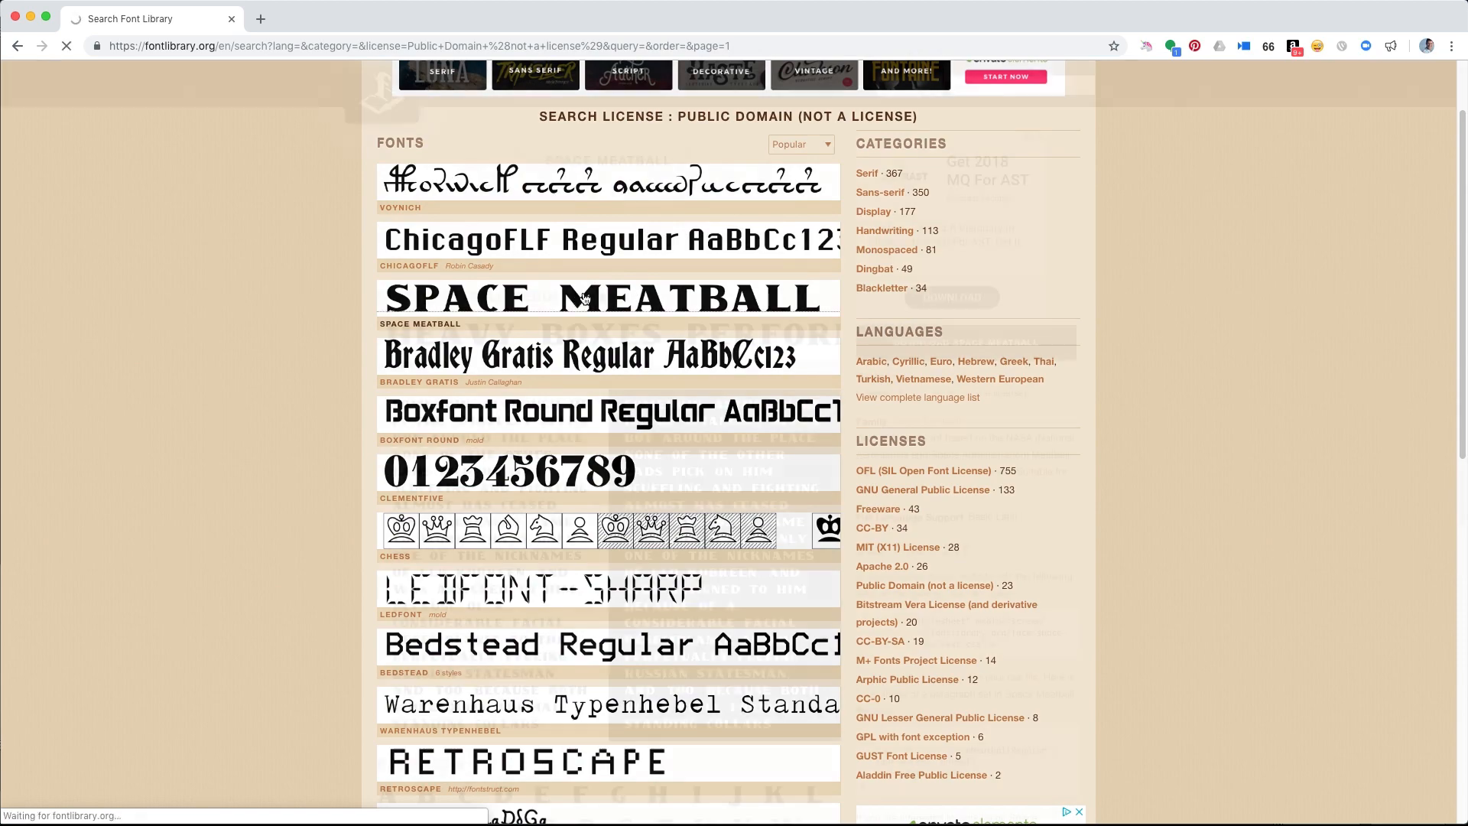
left_click(1006, 351)
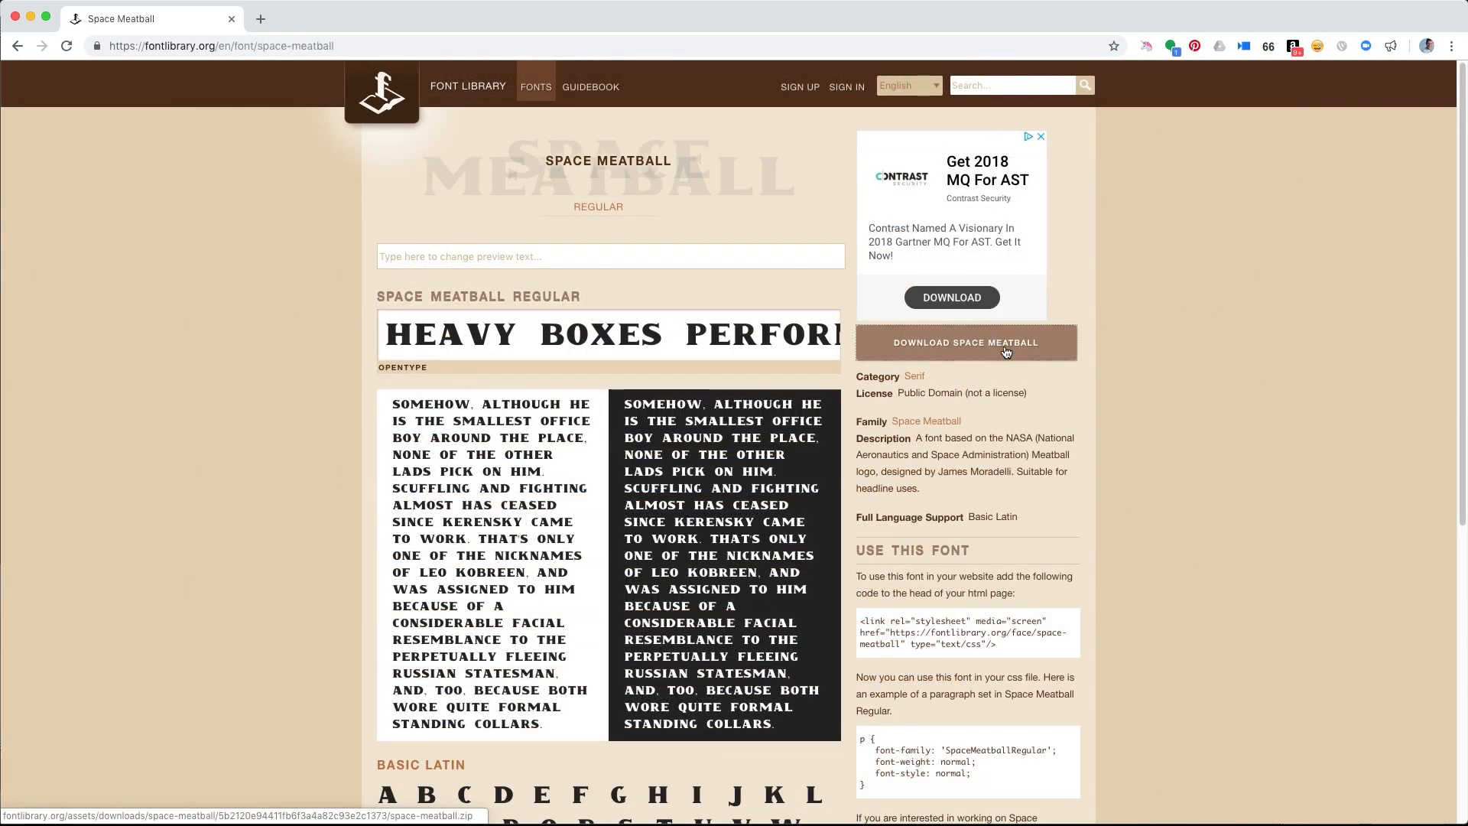
Step: Return to the public domain font list, open the Warenhaus Typenhebel font and download it
left_click(23, 48)
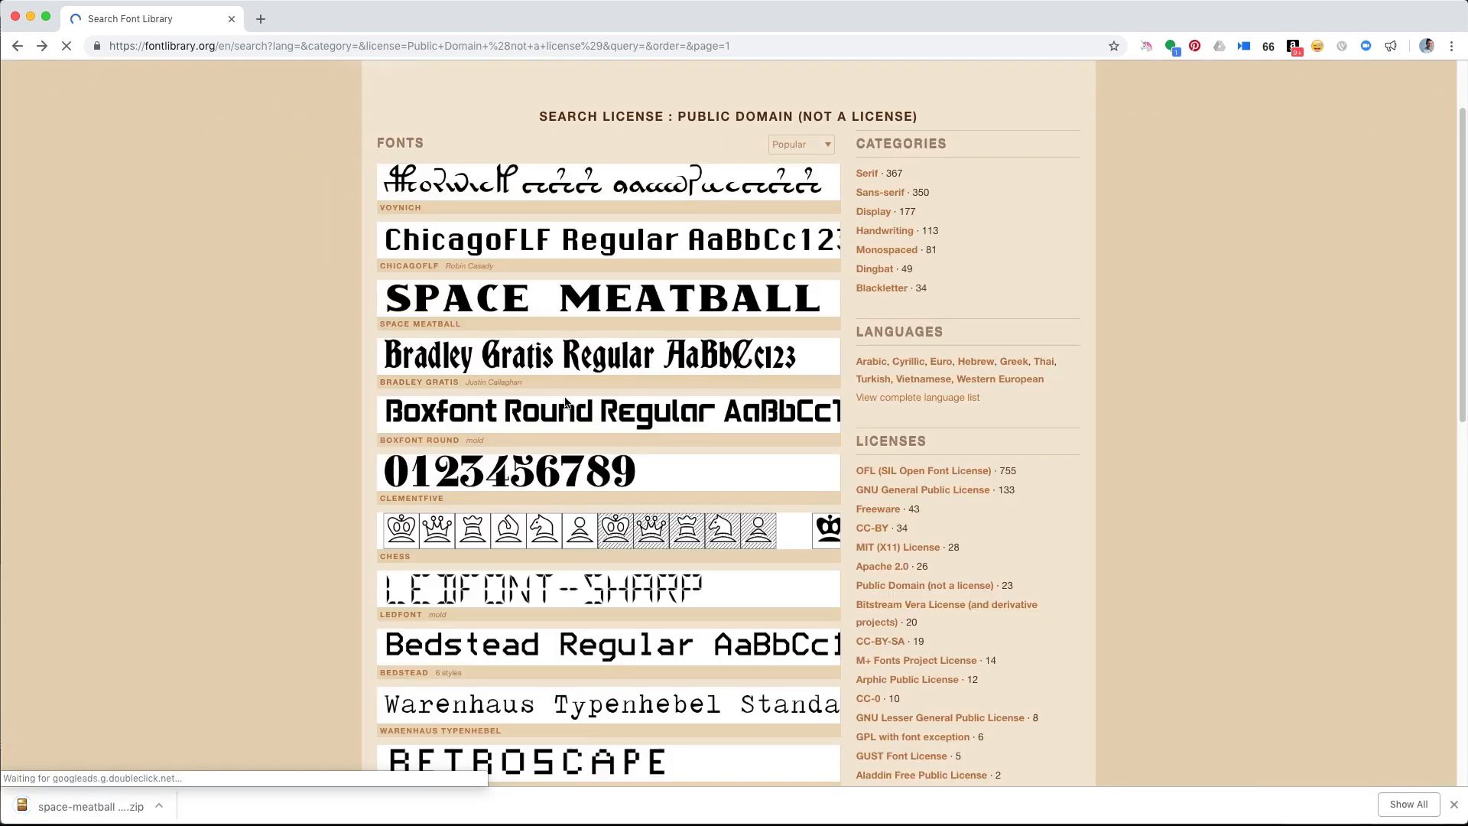
scroll(568, 405, "down", 3)
scroll(634, 467, "down", 1)
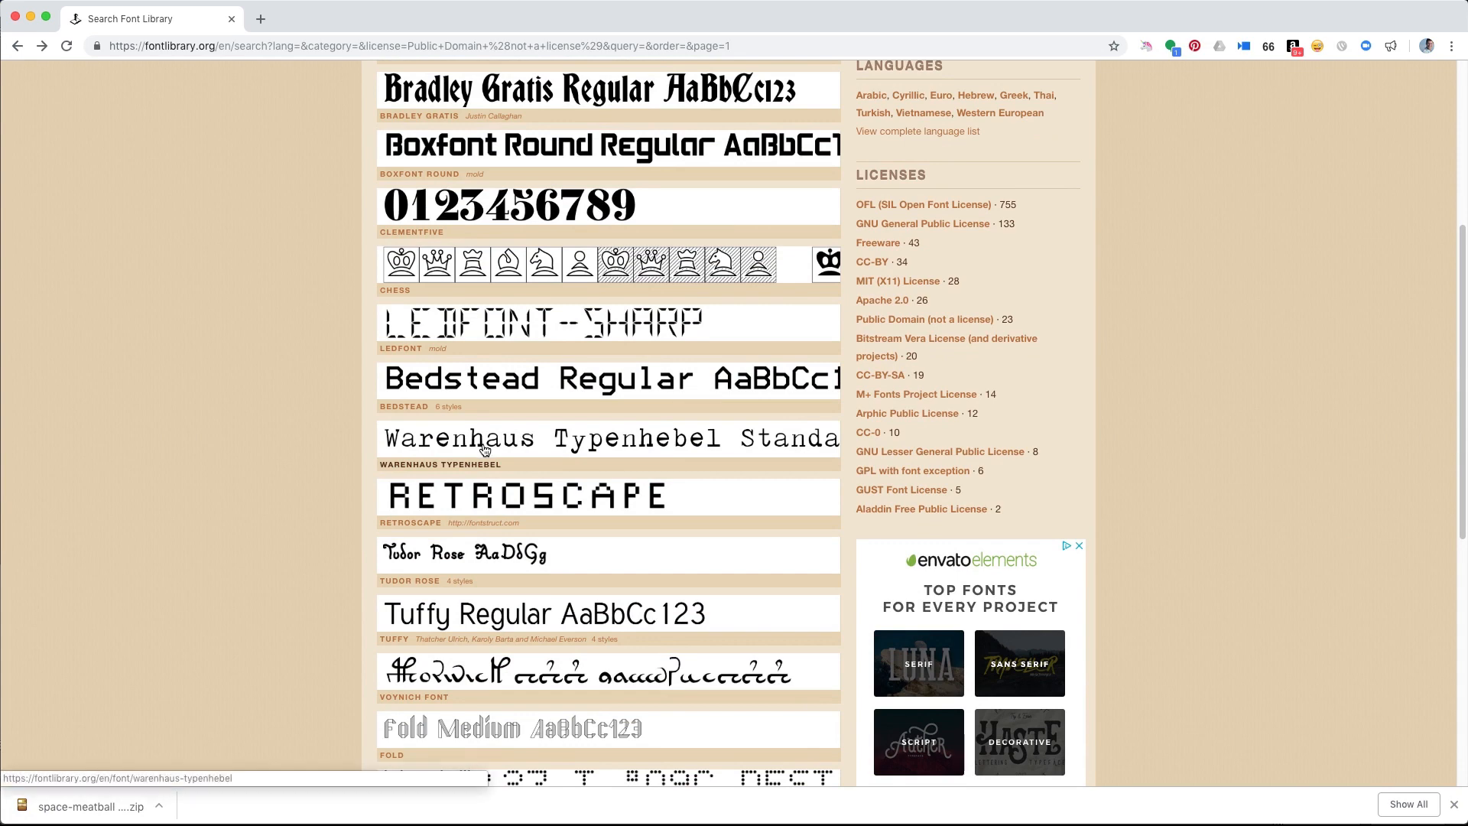
left_click(511, 442)
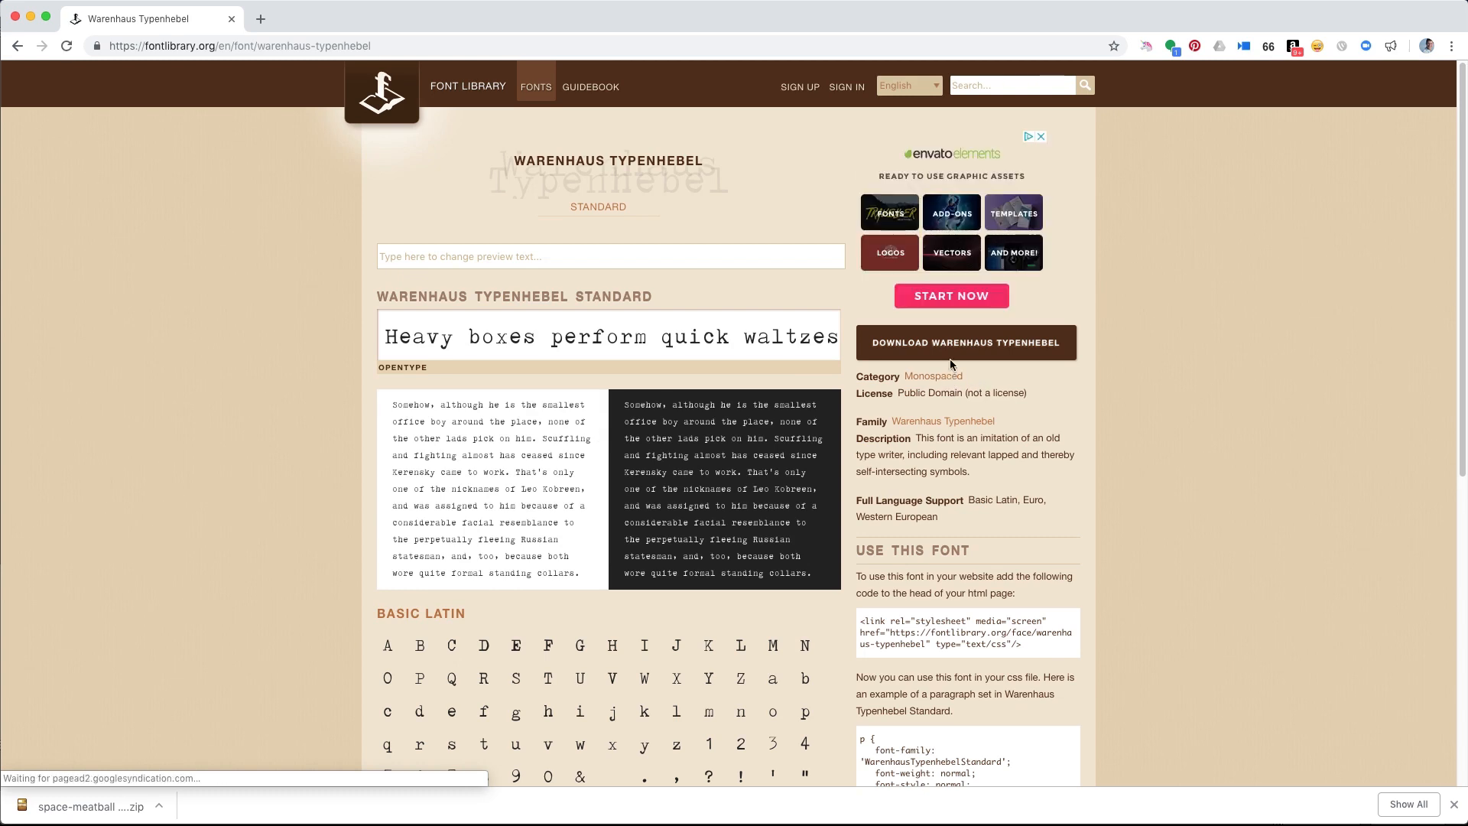
left_click(952, 350)
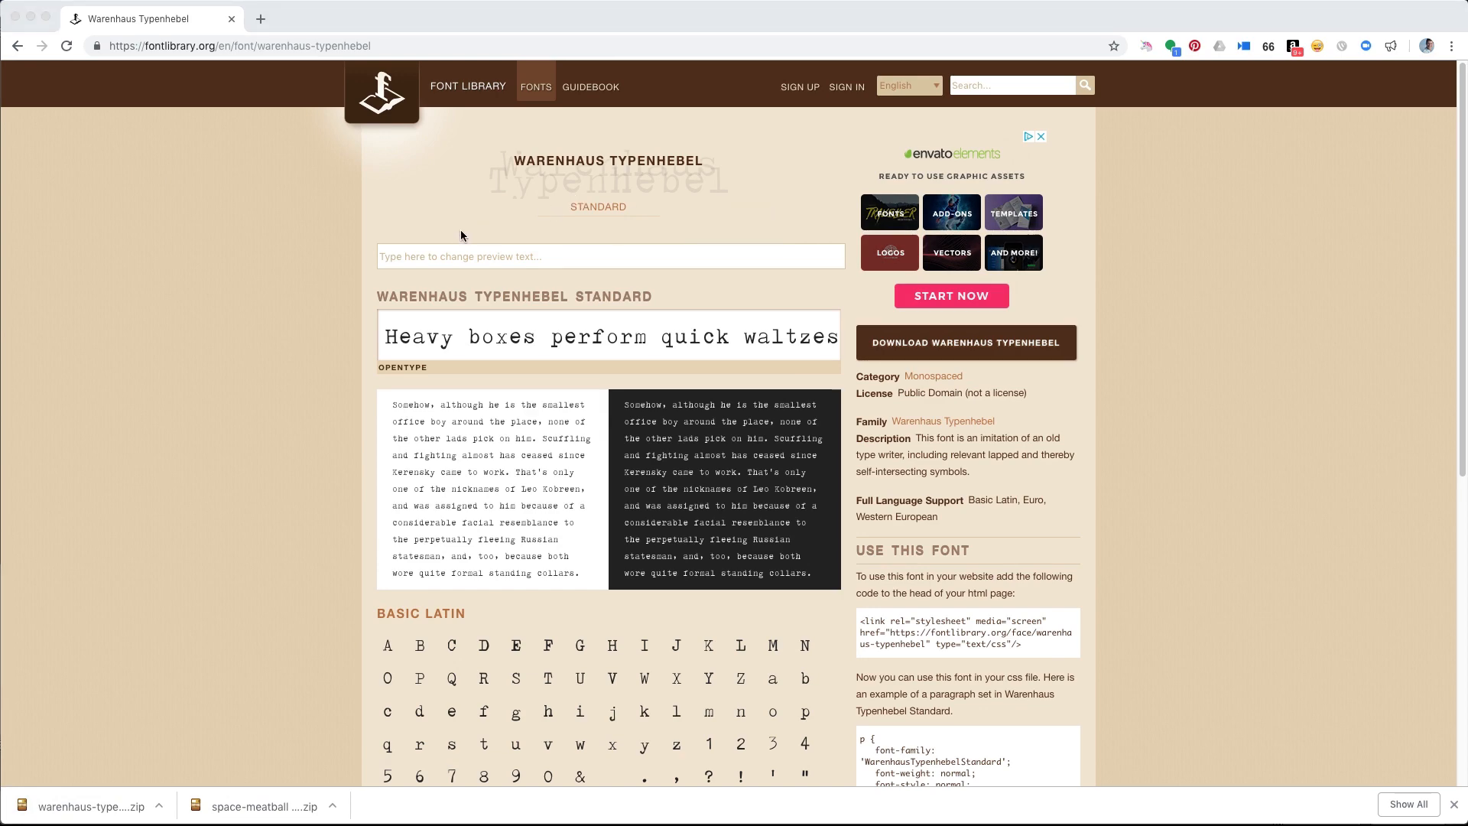
Step: Switch to Finder, open the project's fonts folder and inspect the Space Meatball and warenhaus-typenhebel folders
left_click_drag(1, 524, 868, 236)
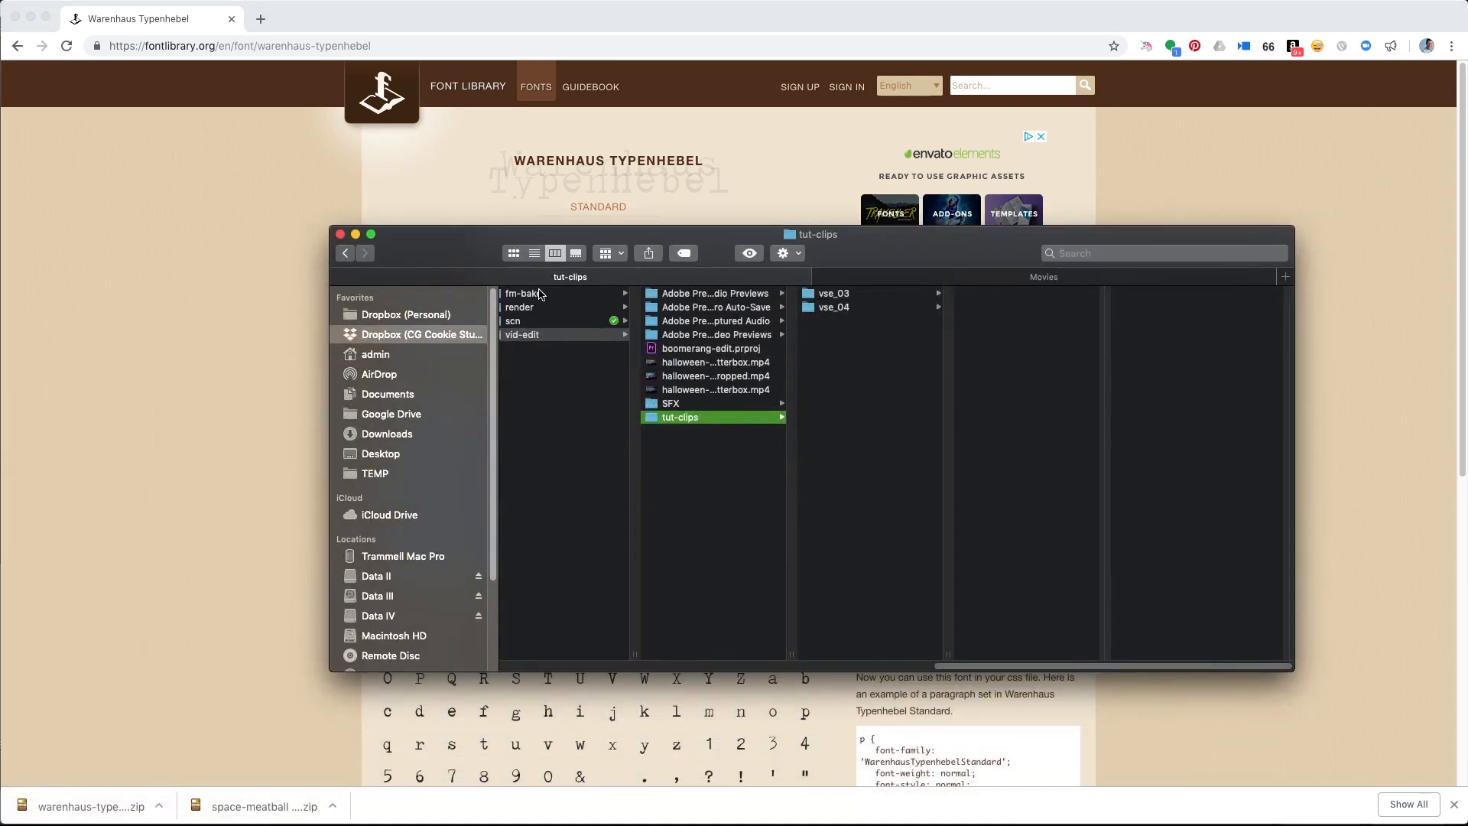
scroll(944, 655, "left", 10)
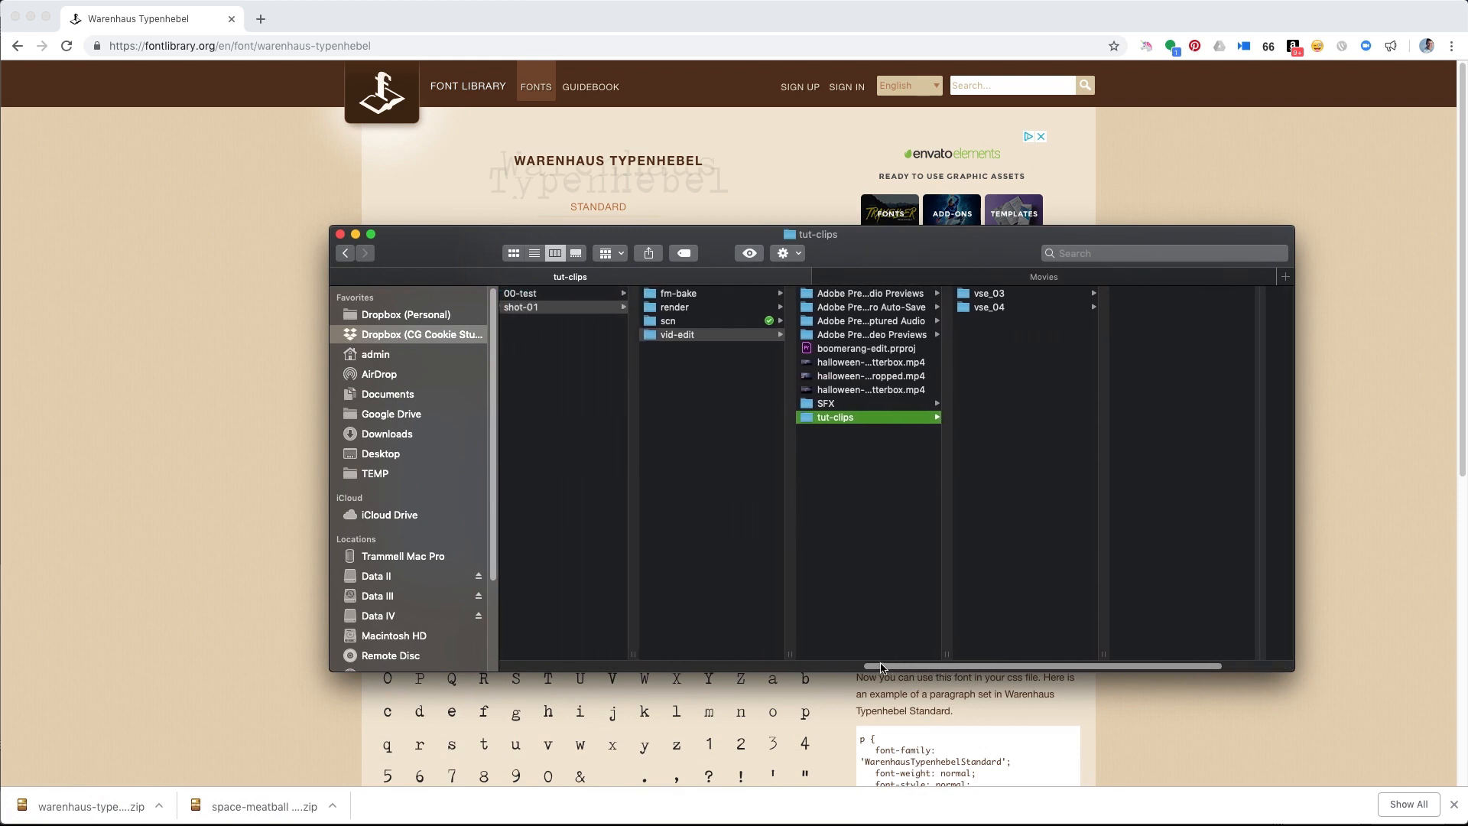
left_click(598, 293)
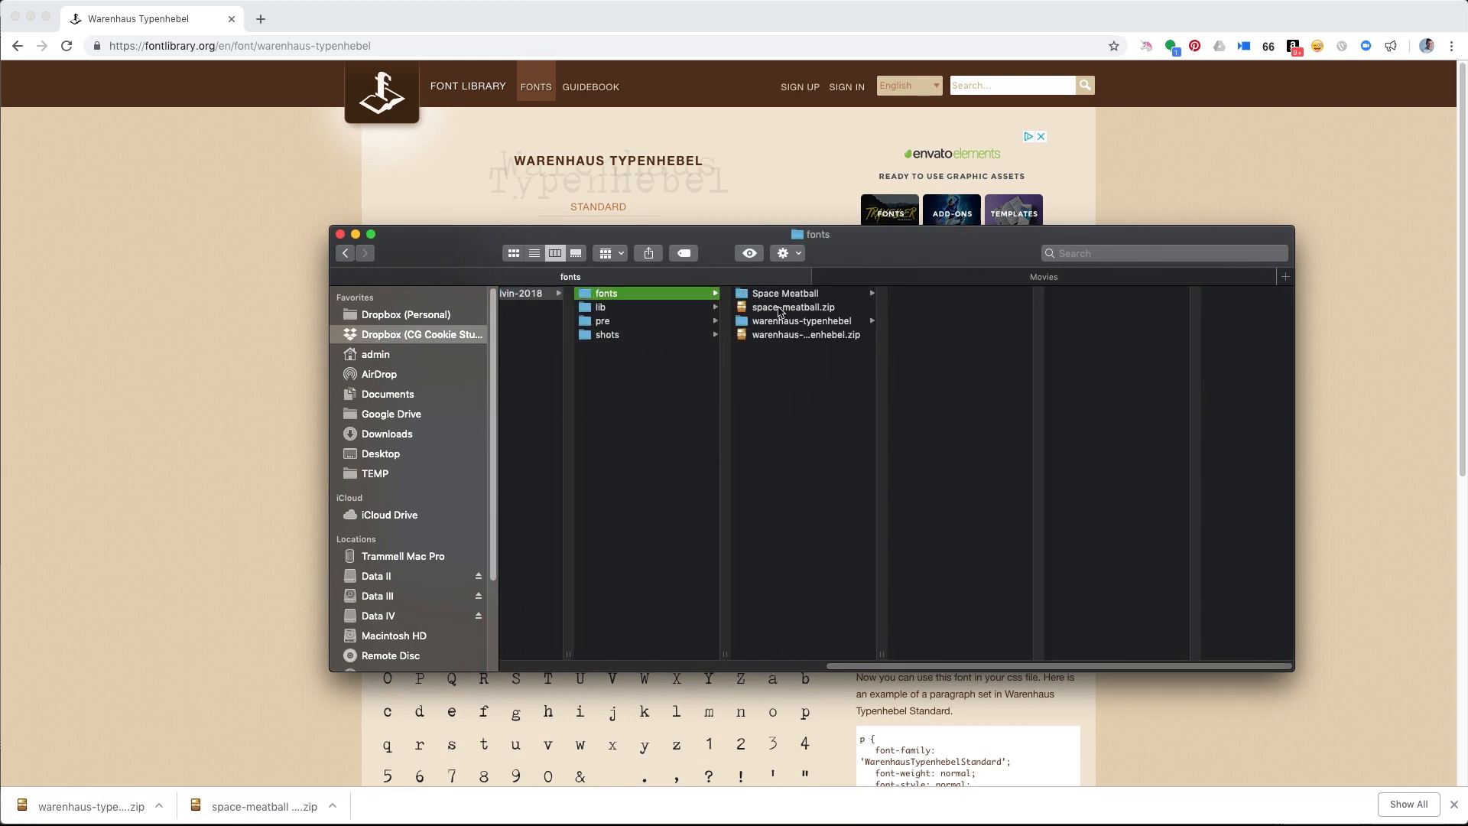
left_click(788, 294)
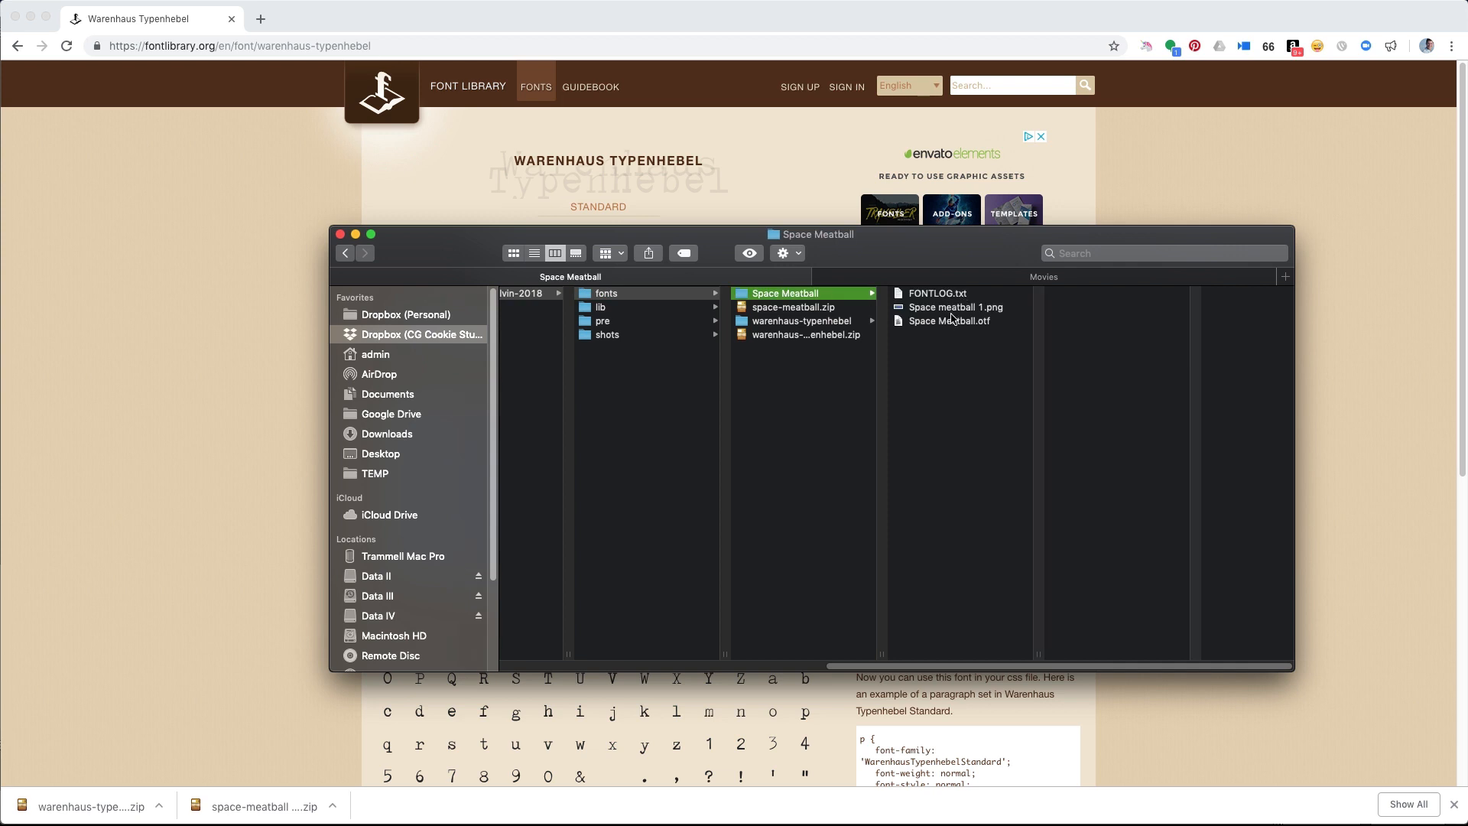
left_click(841, 322)
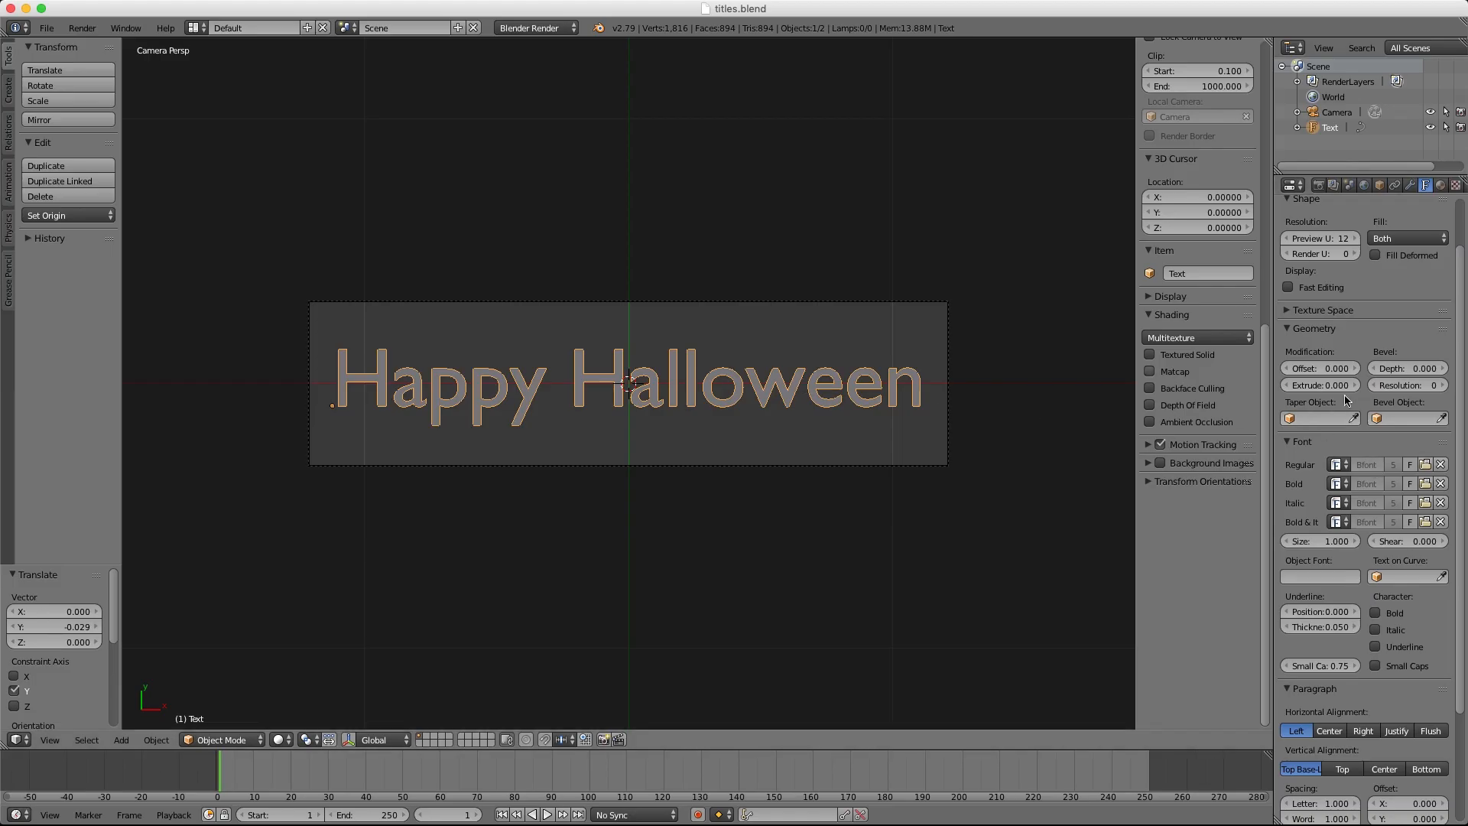
Step: Switch back to Blender and load Space Meatball.otf from the project's fonts folder as the title text's regular font
left_click(1424, 465)
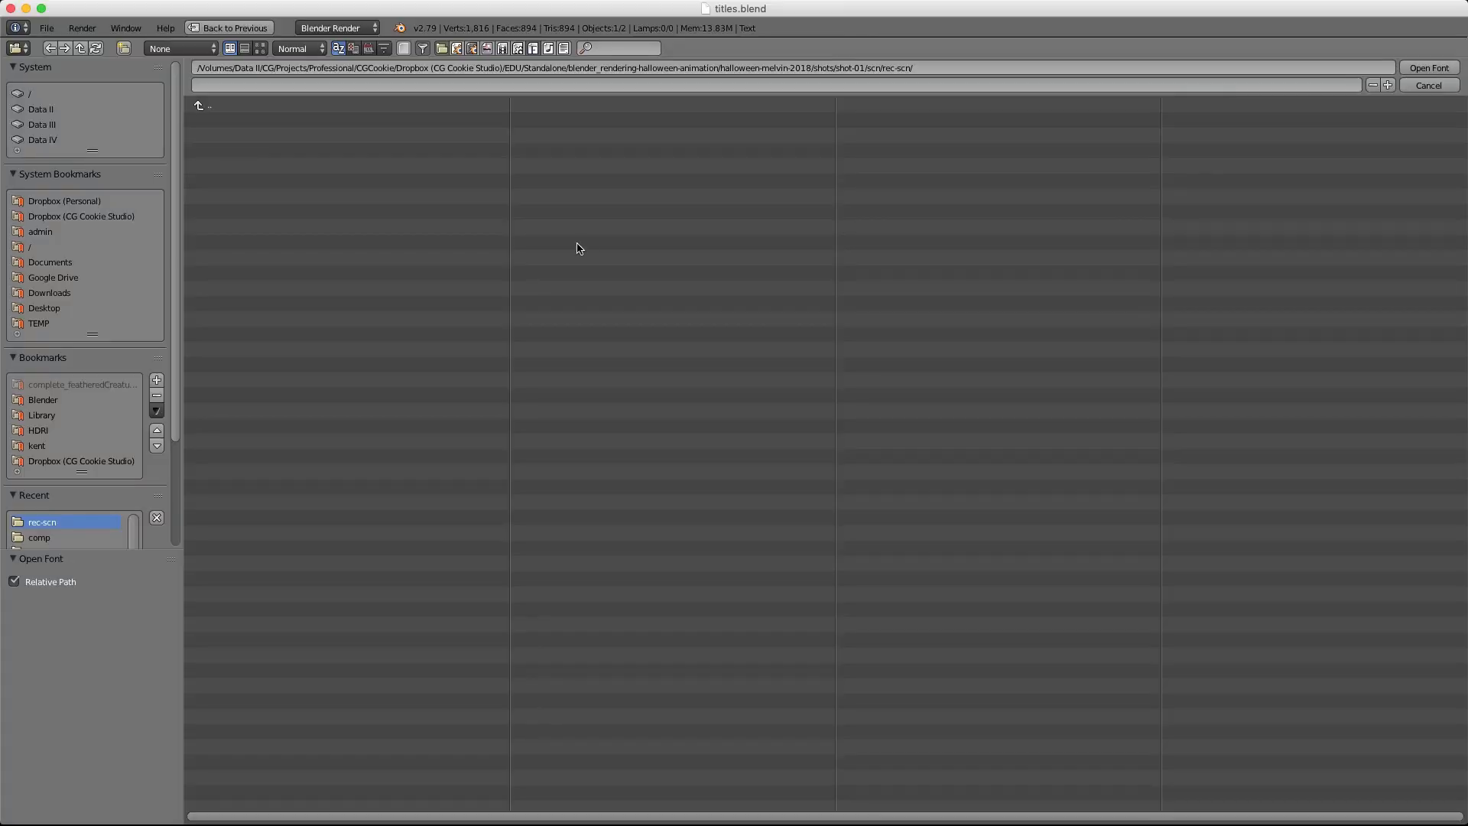
left_click(50, 536)
left_click(210, 108)
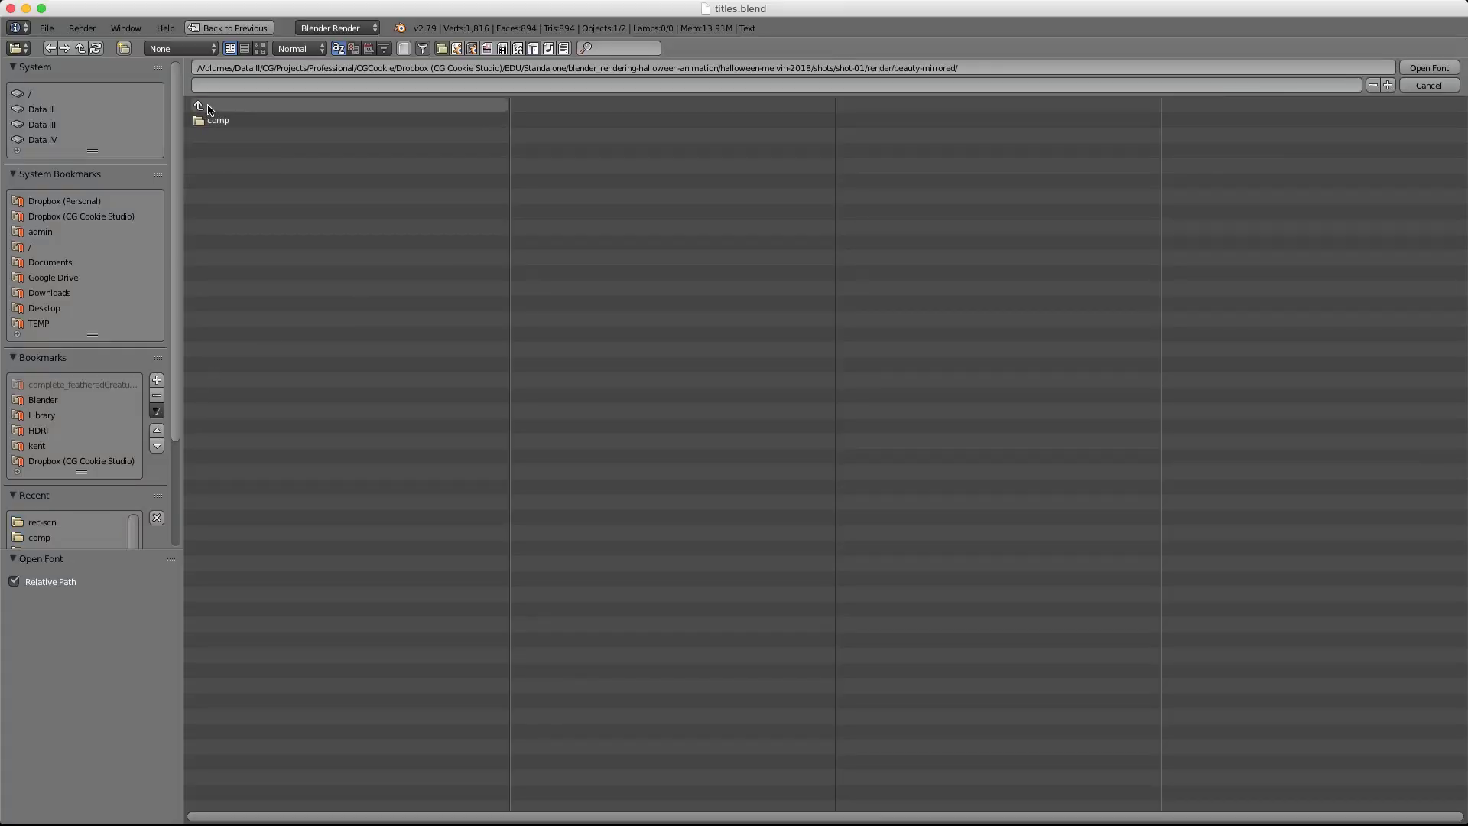
left_click(210, 108)
left_click(209, 108)
left_click(209, 108)
left_click(213, 120)
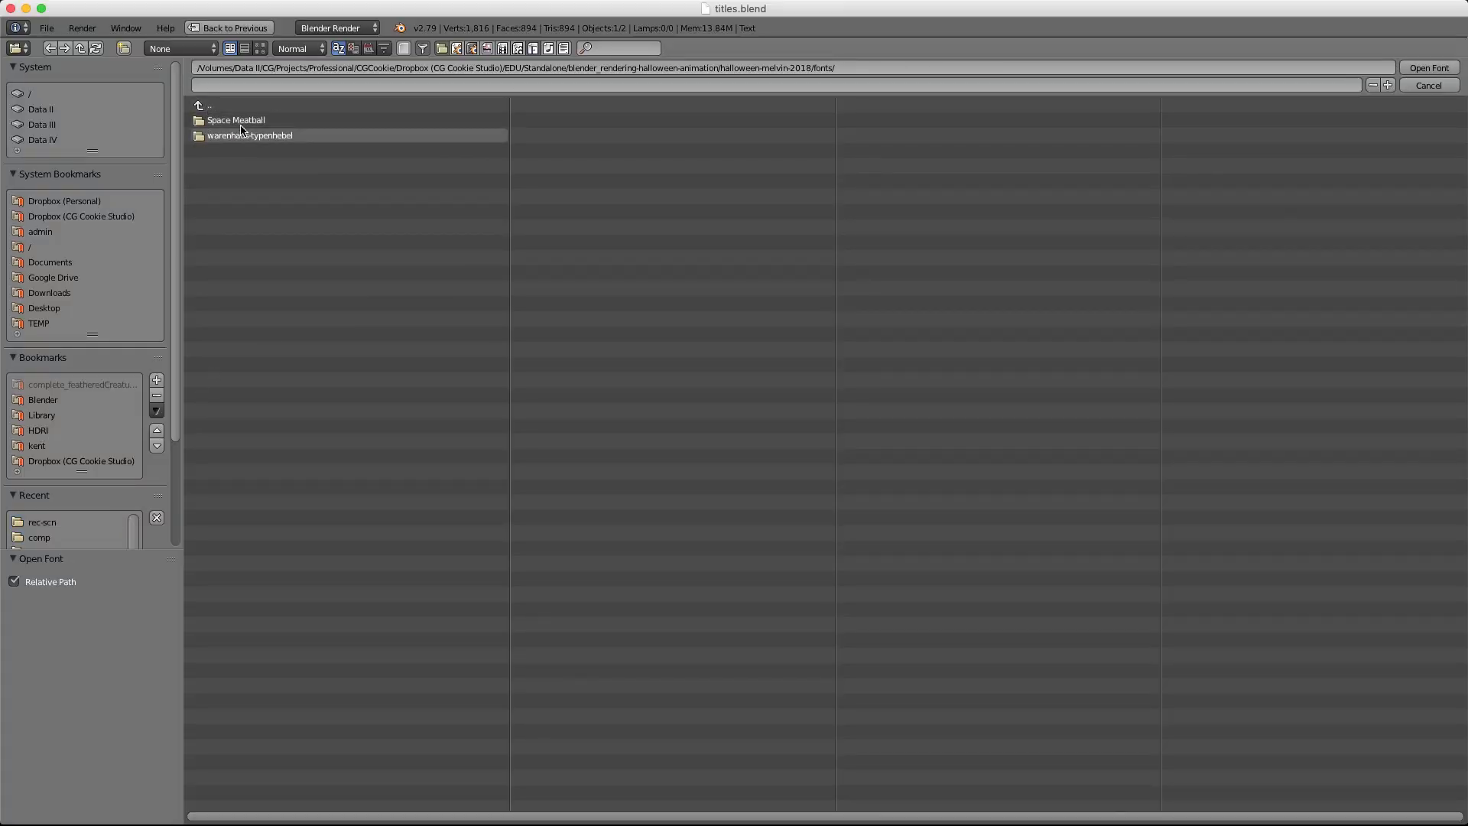
left_click(230, 121)
left_click(234, 123)
left_click(1429, 68)
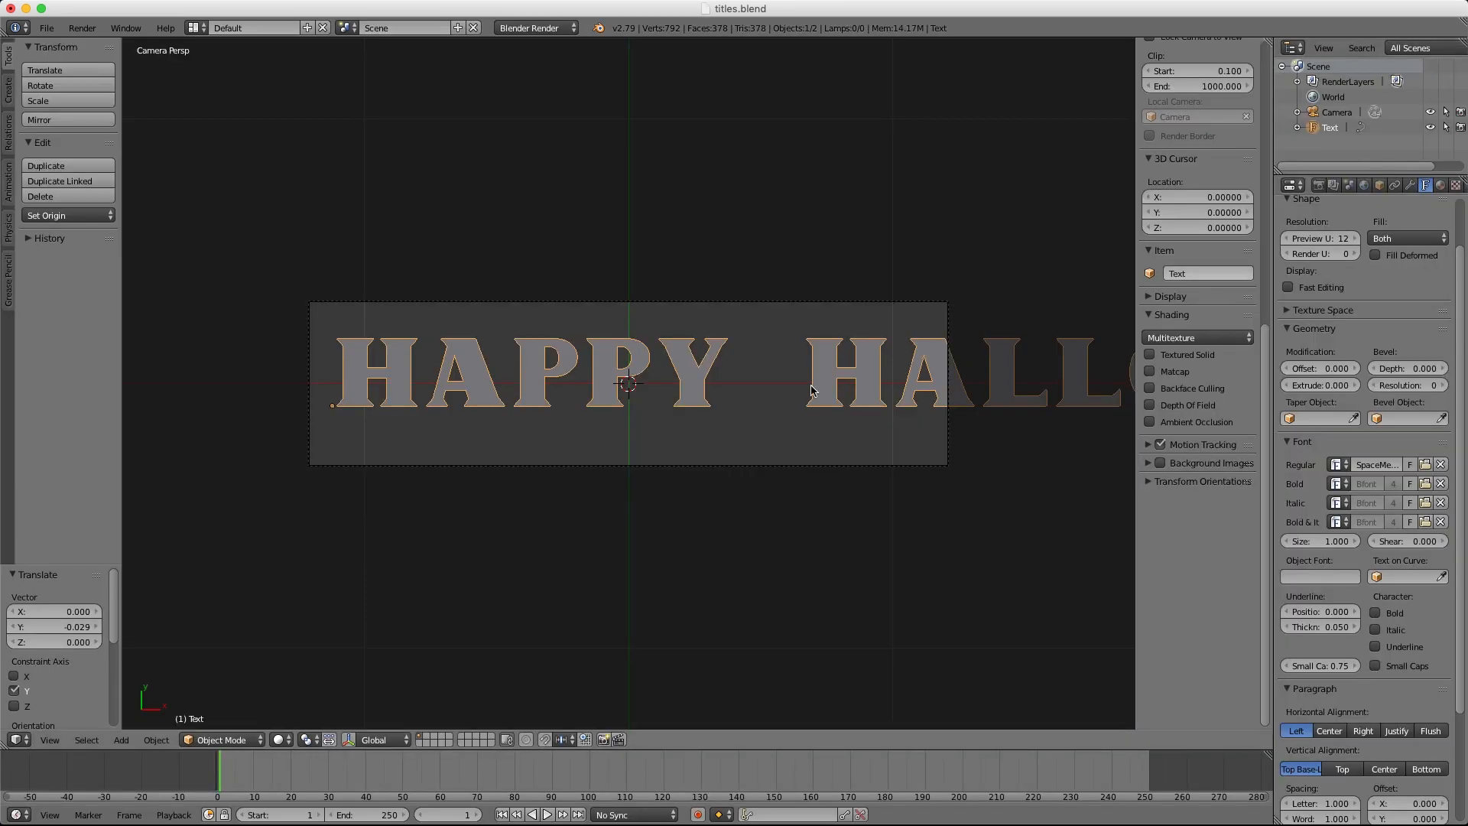
Step: Scale the HAPPY HALLOWEEN text down to about 0.492 and reposition it so the whole title fits inside the camera frame
key("s")
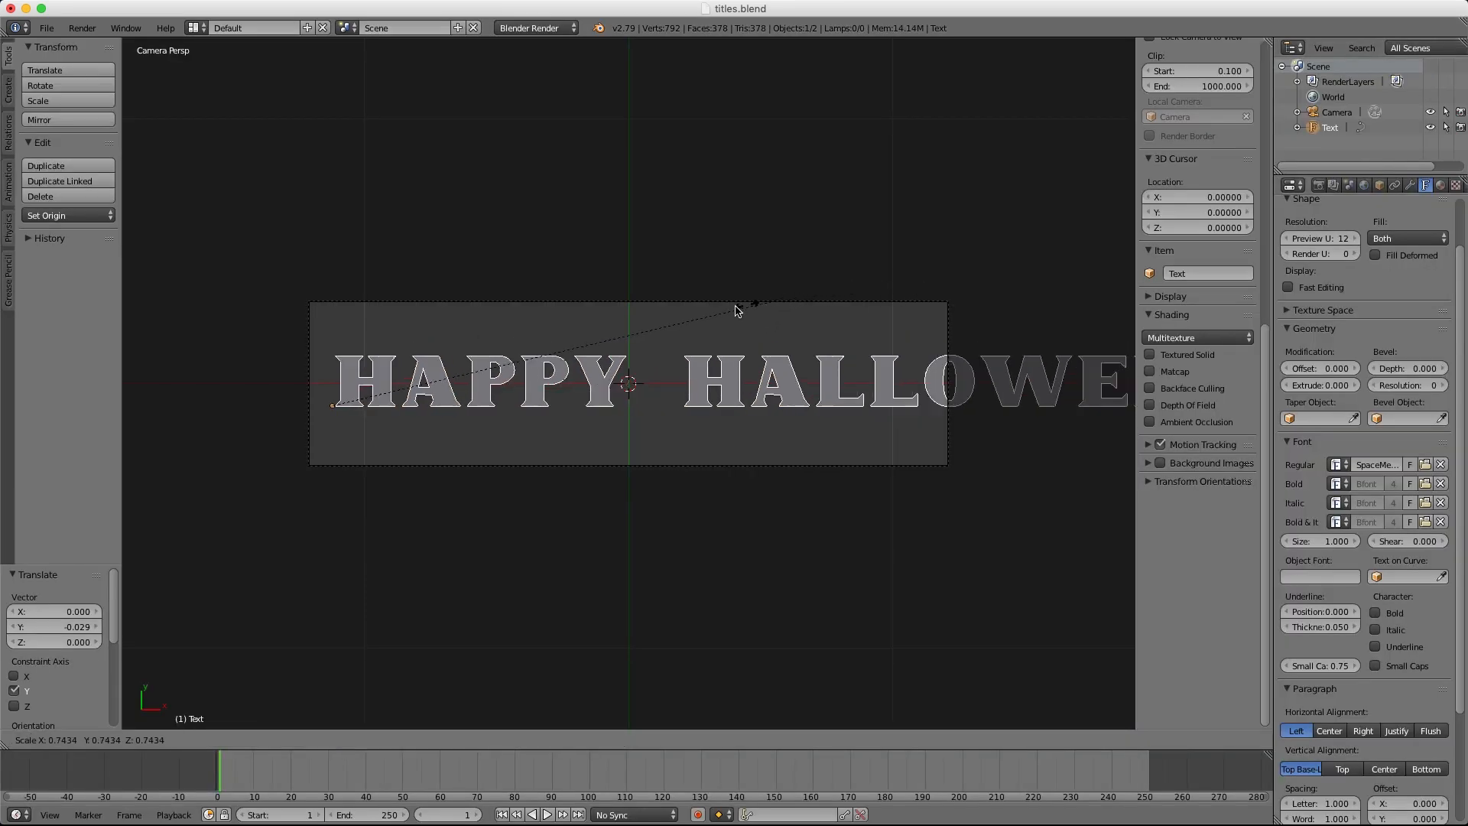
left_click(624, 334)
key("g")
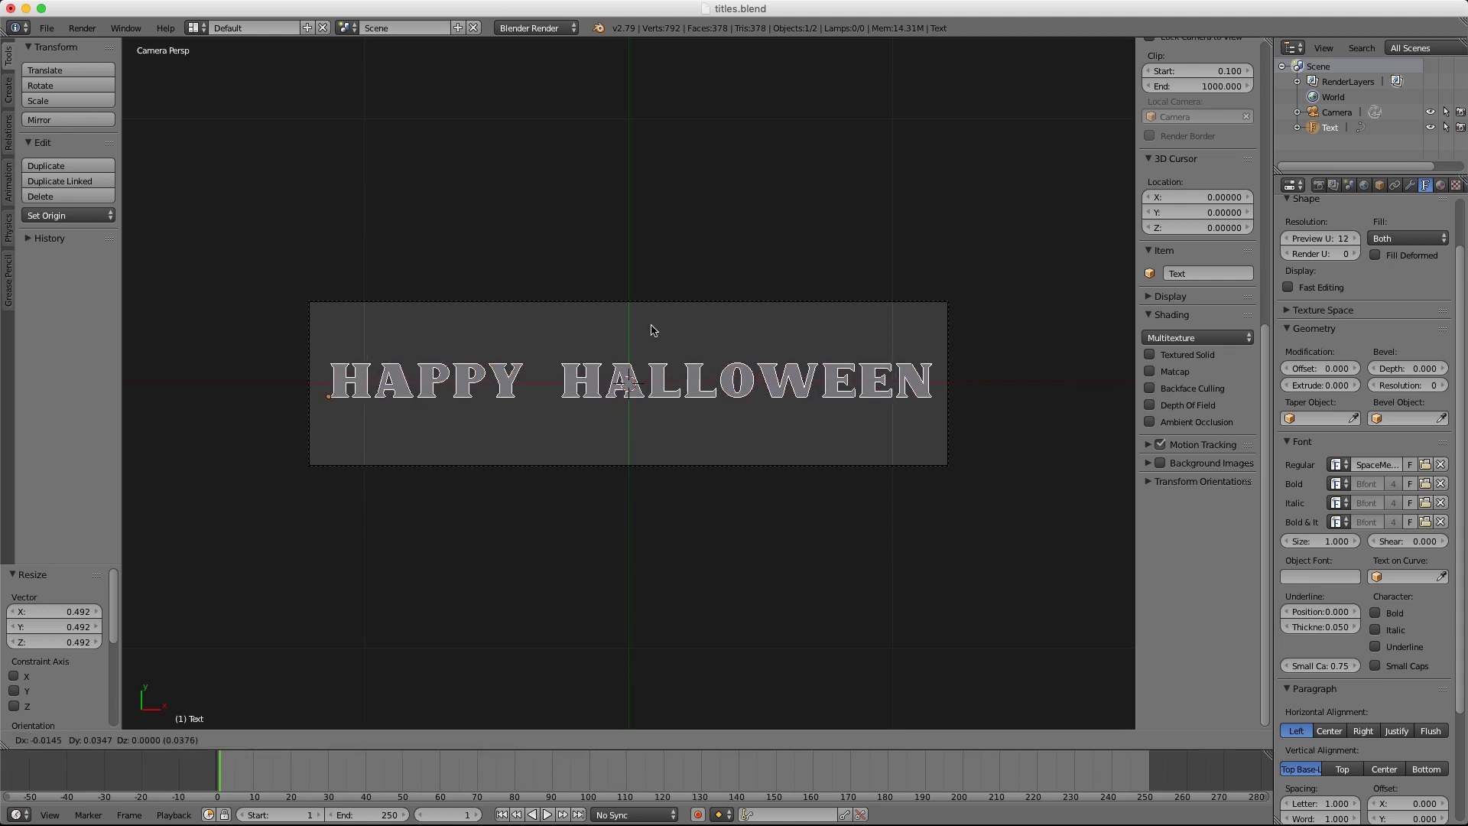
left_click(651, 328)
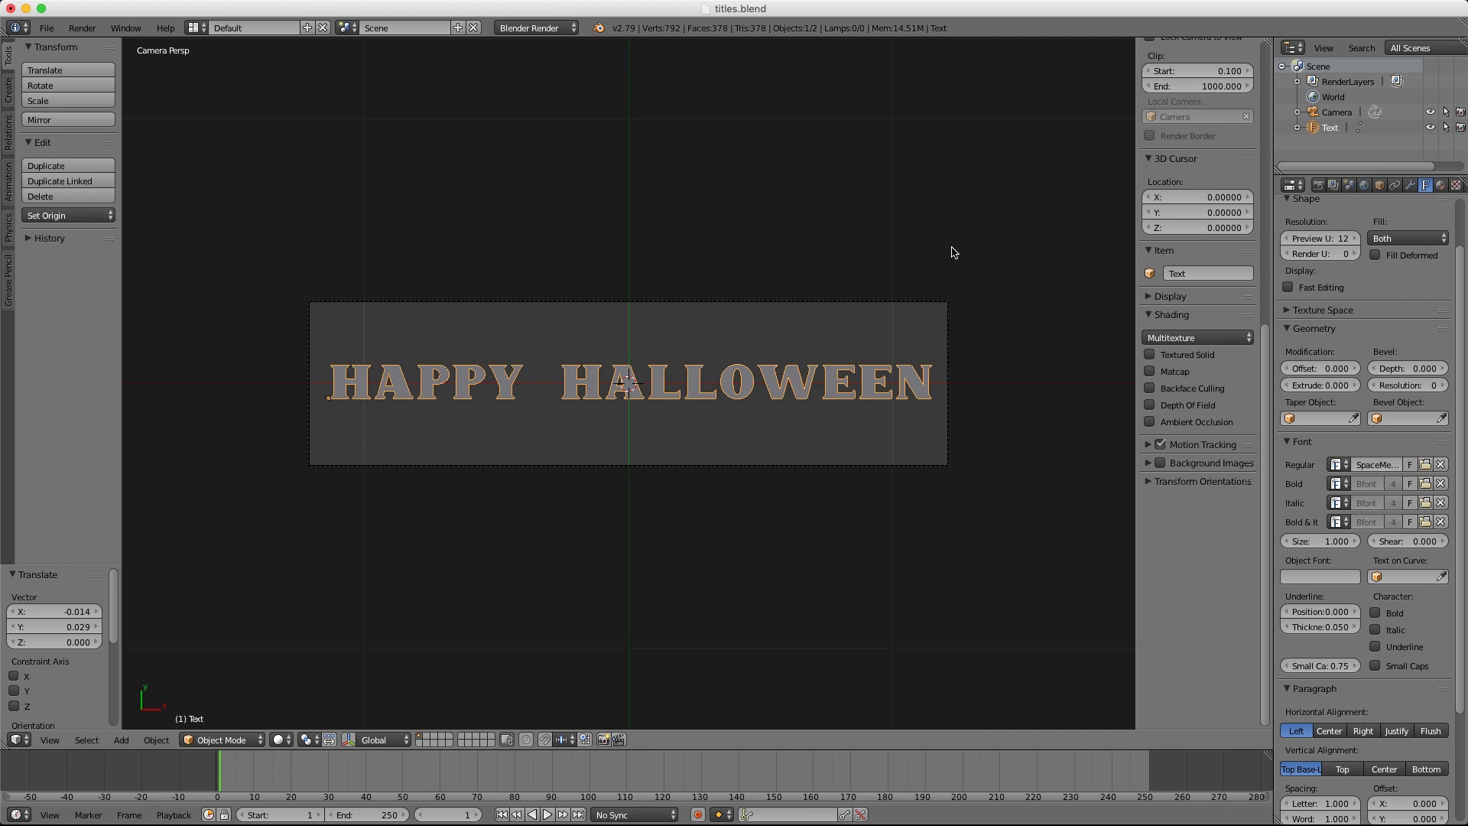
Step: Switch the render engine to Cycles Render
left_click(533, 29)
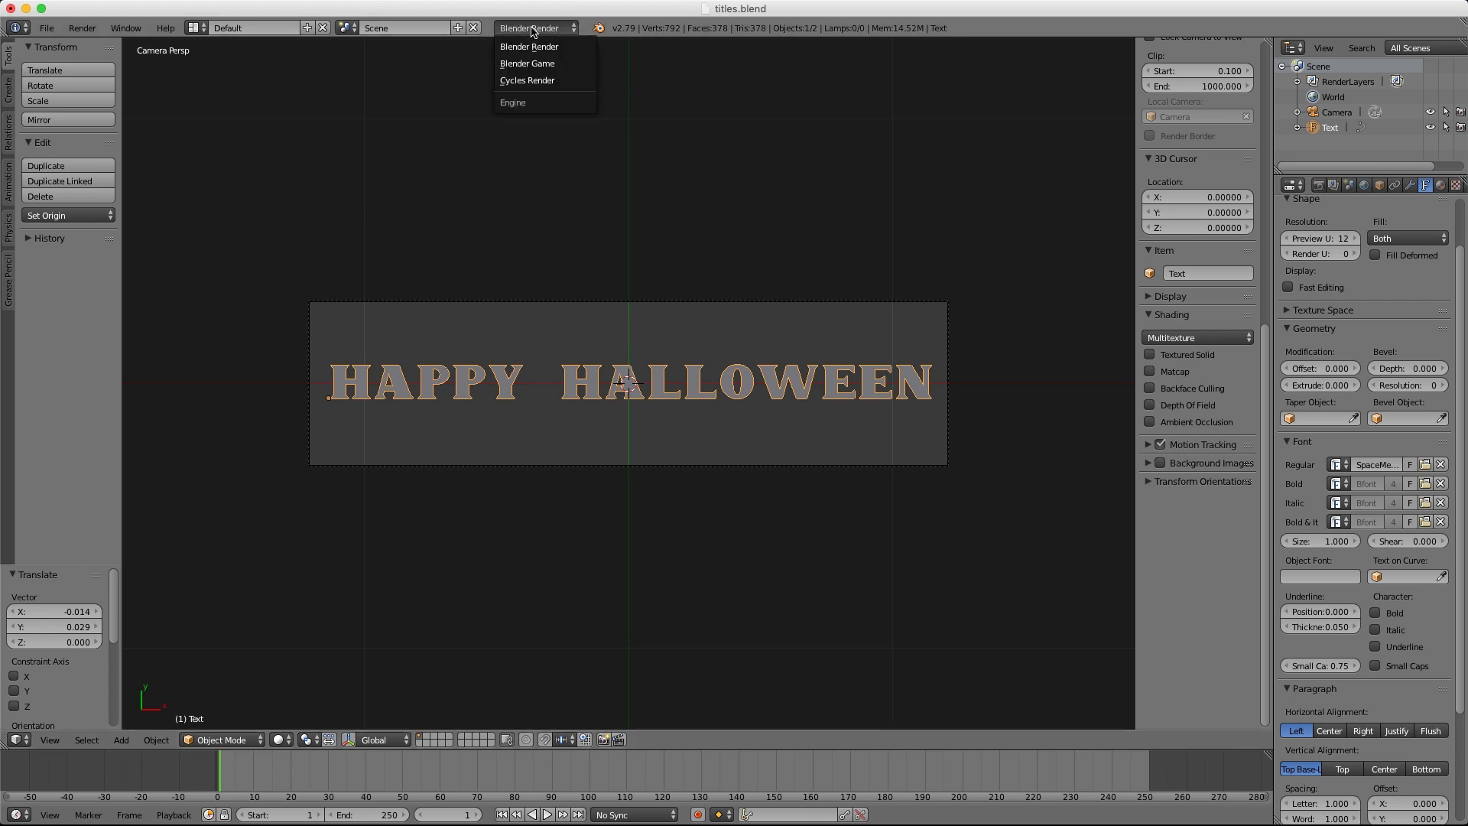
left_click(527, 81)
scroll(797, 317, "up", 2)
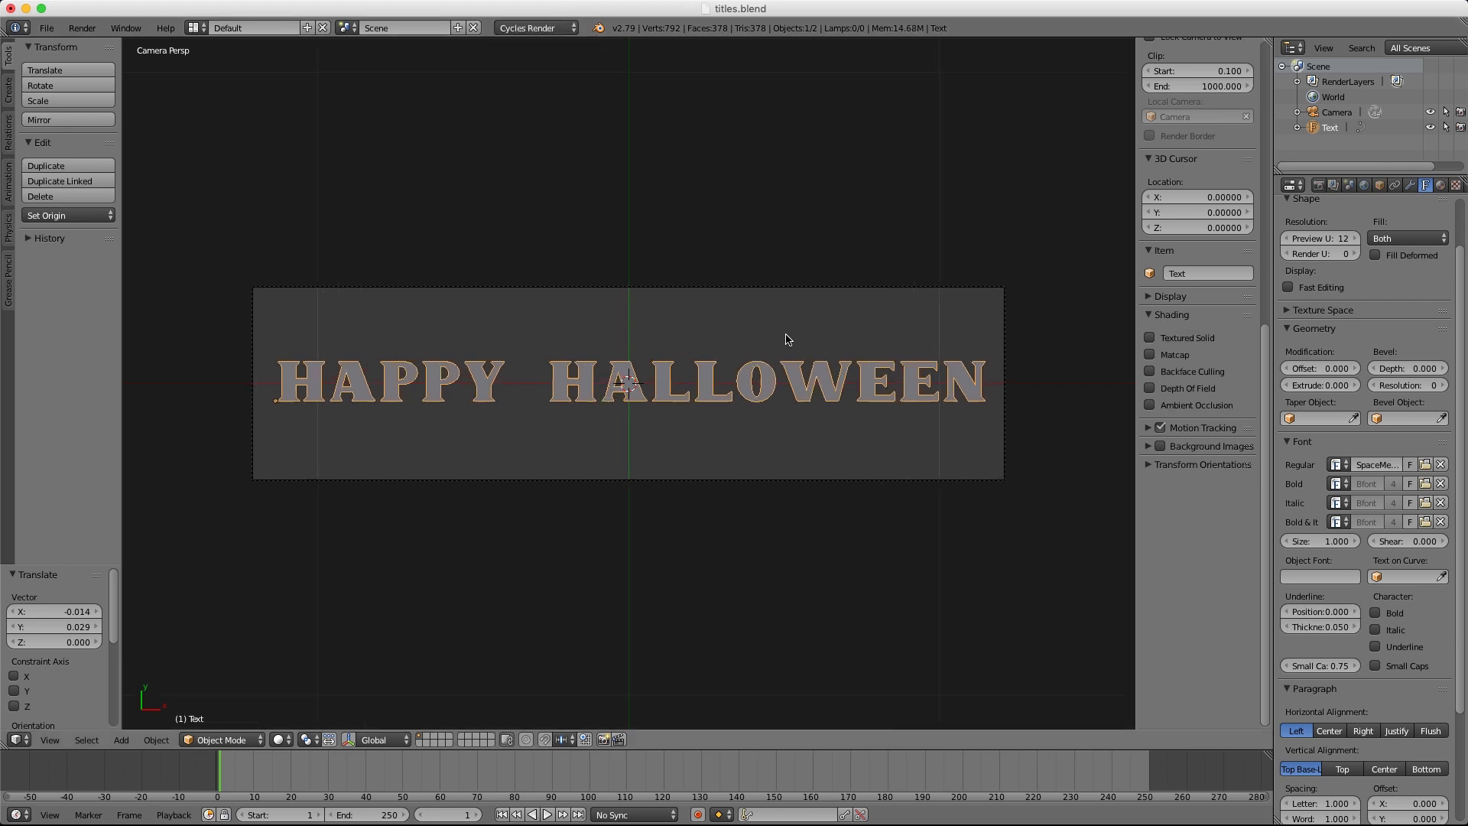
Step: Give the title text a new material with an Emission surface and an orange color
left_click(1440, 185)
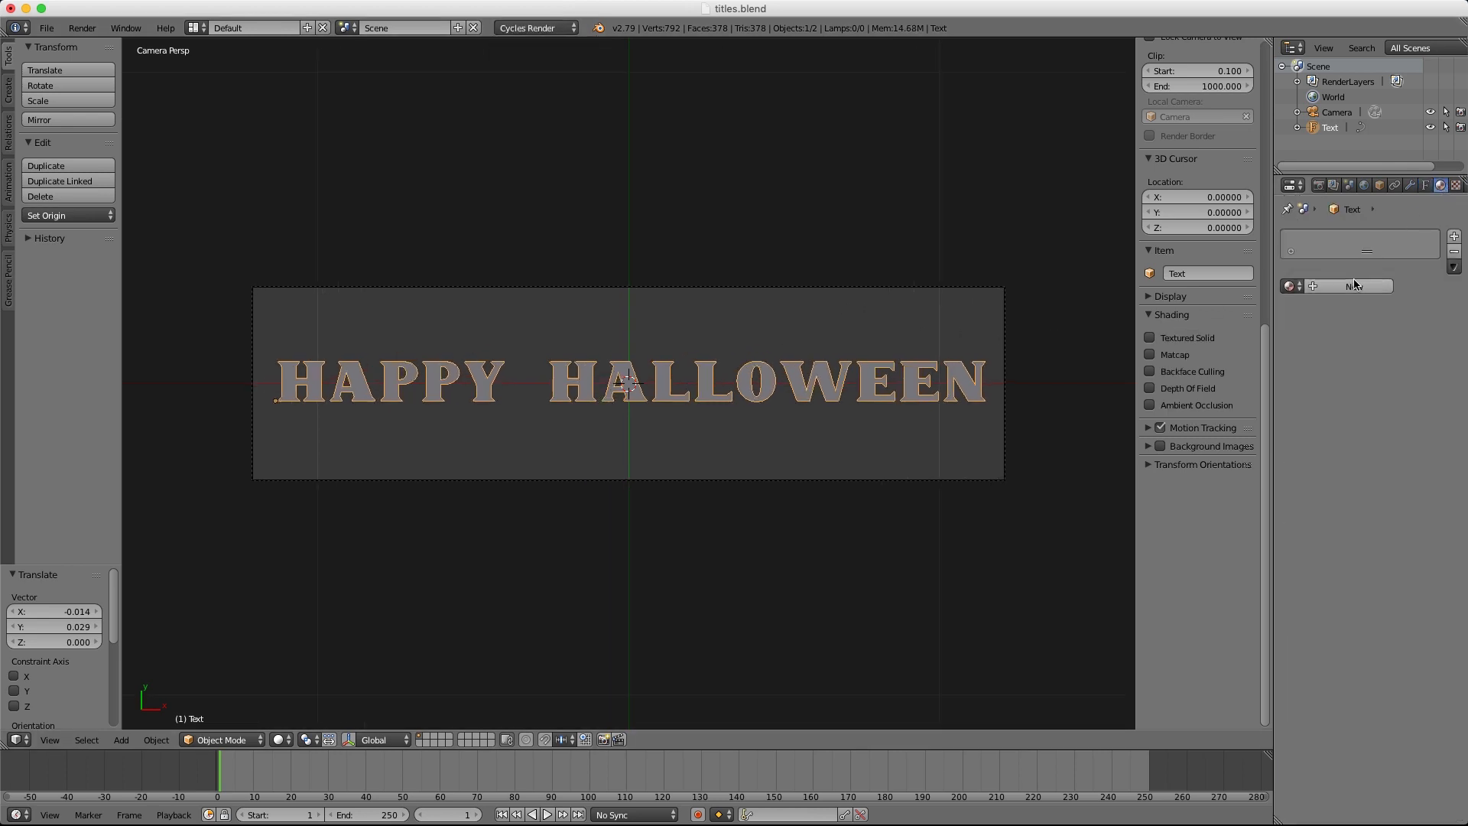
left_click(1355, 285)
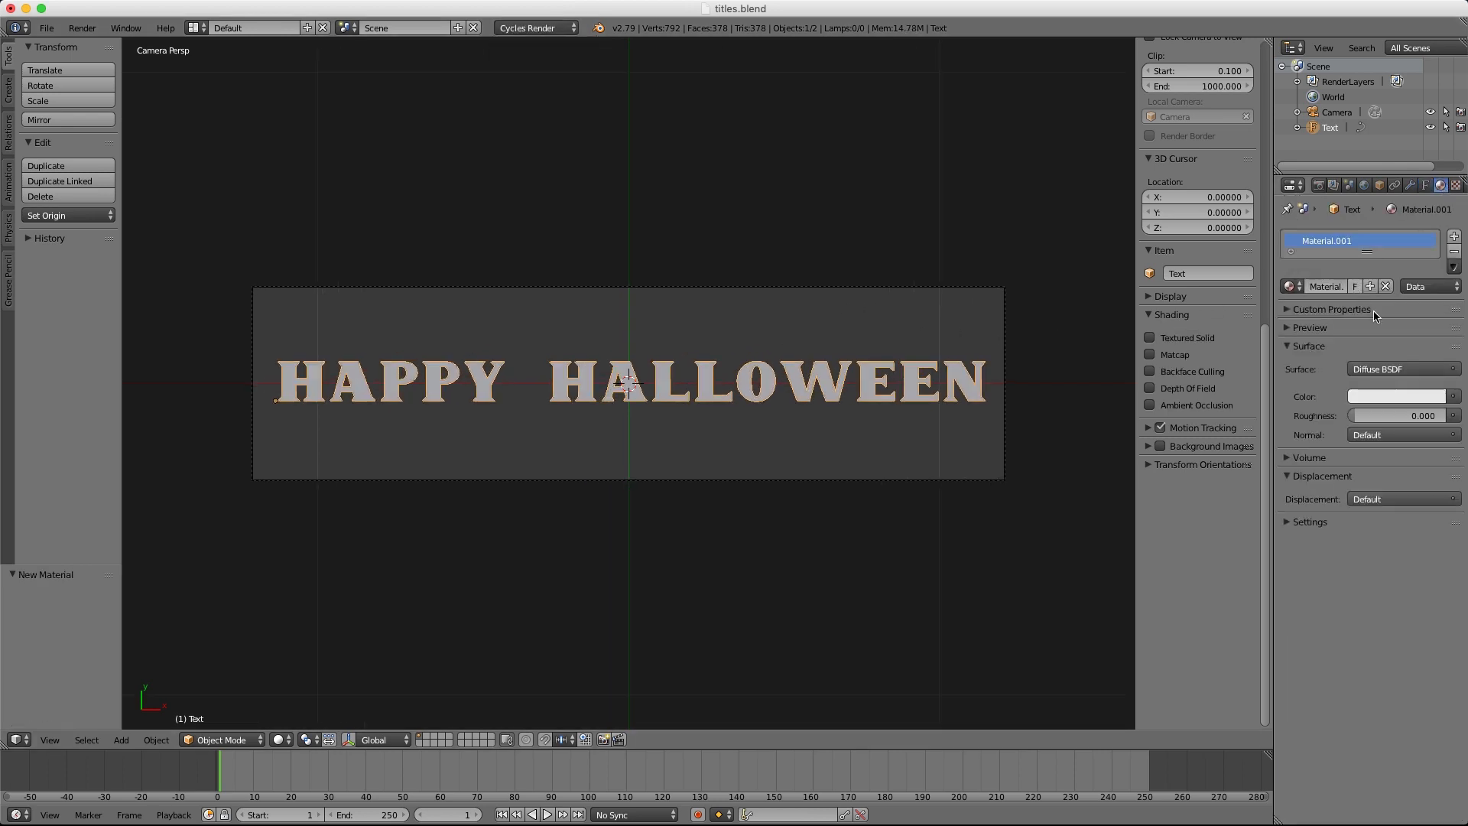
left_click(1393, 369)
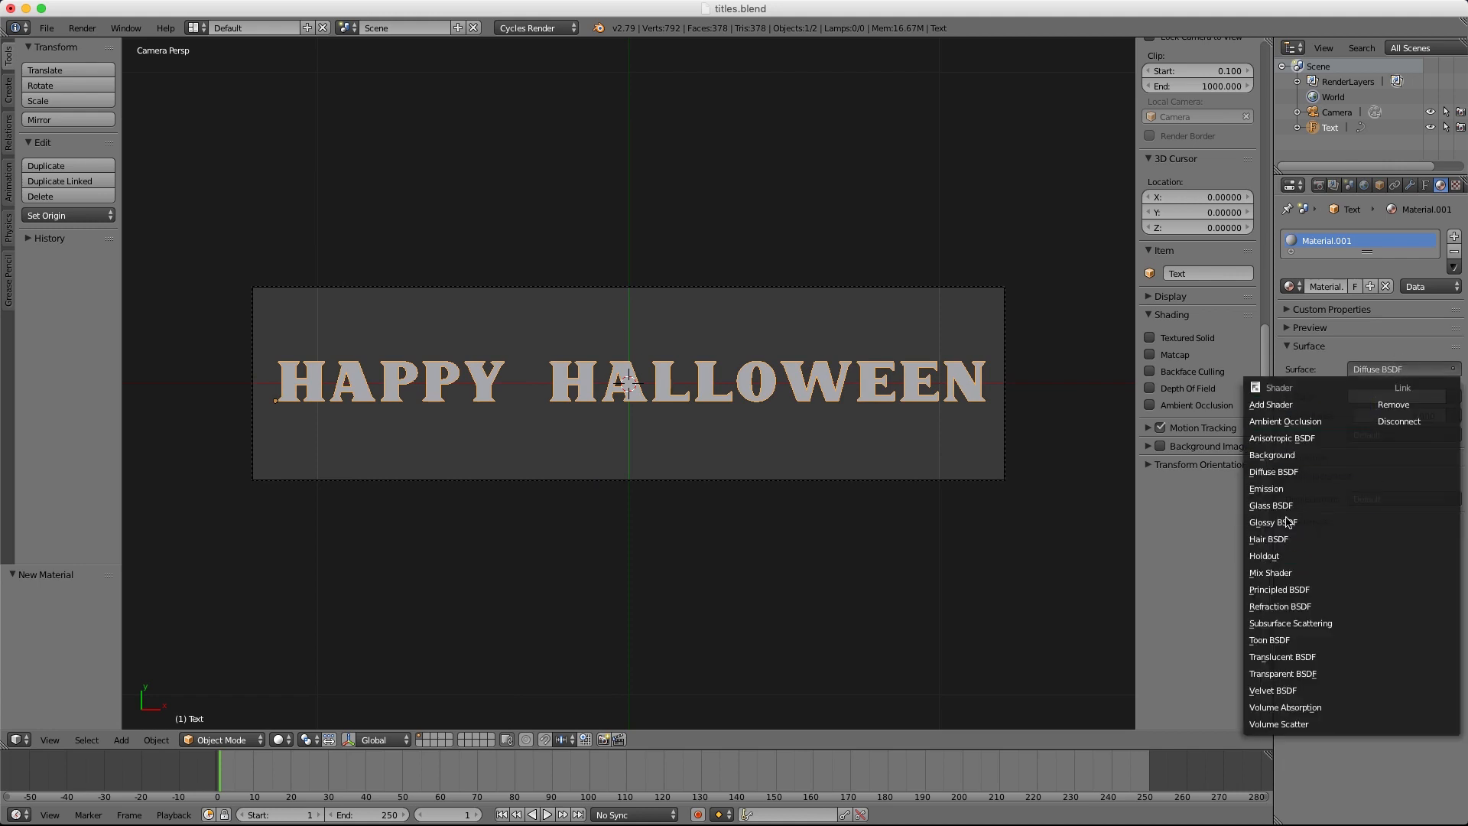
left_click(1290, 488)
left_click(1381, 397)
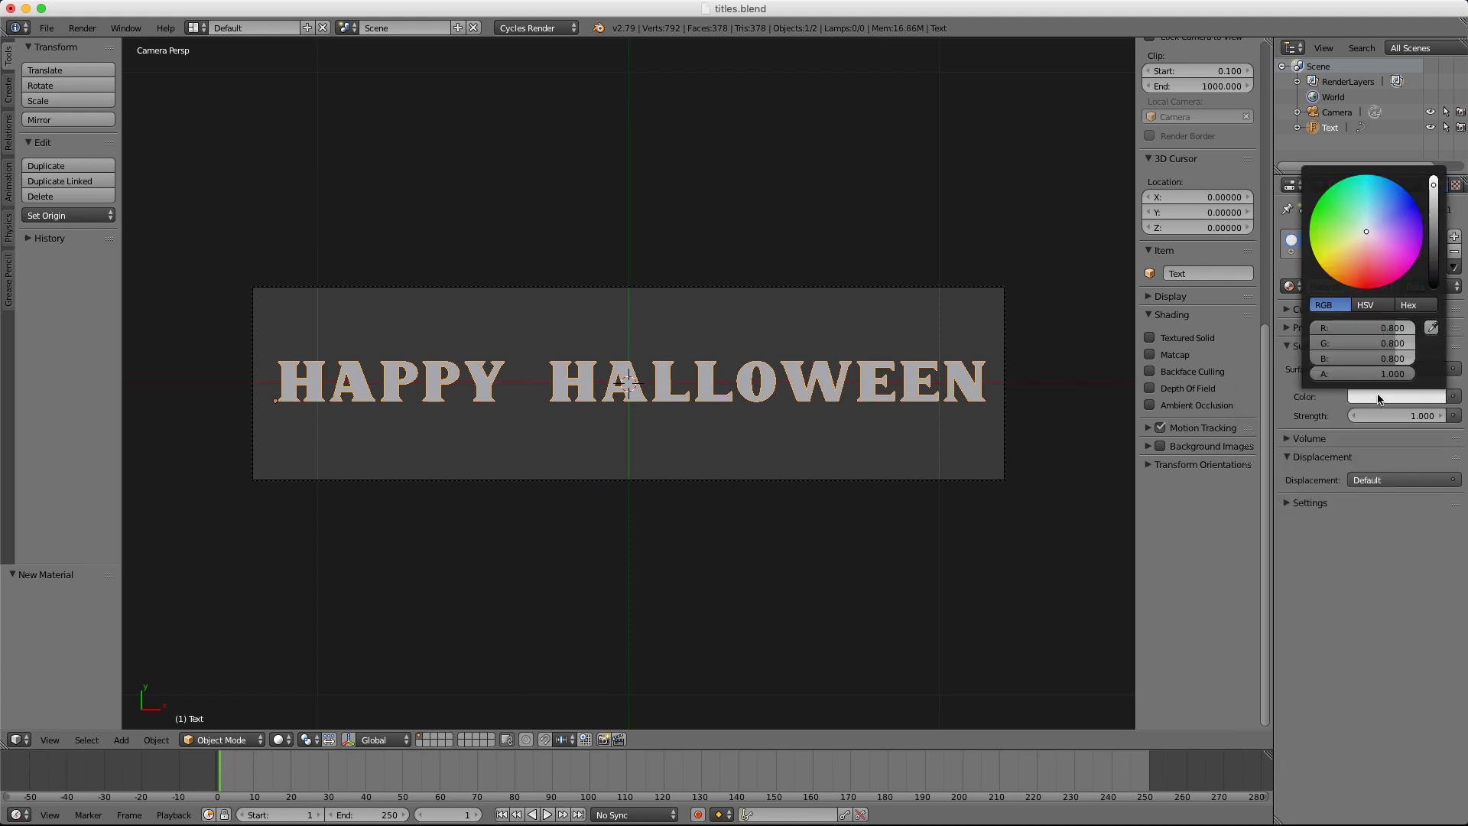
left_click_drag(1368, 246, 1331, 276)
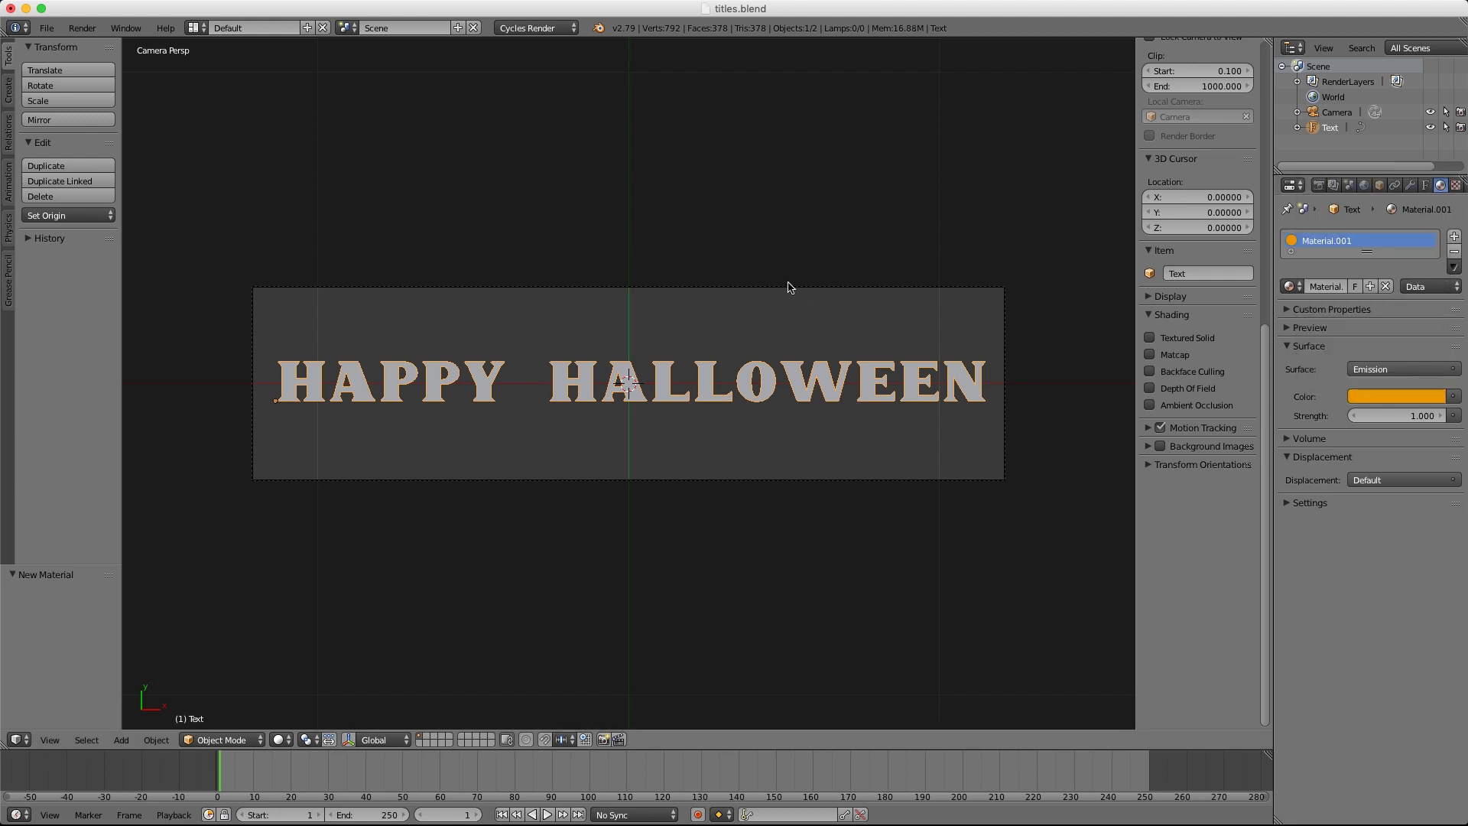
Step: Test-render the scene to check the glowing title against its background, and return to the 3D view
key("shift+z")
key("shift+z")
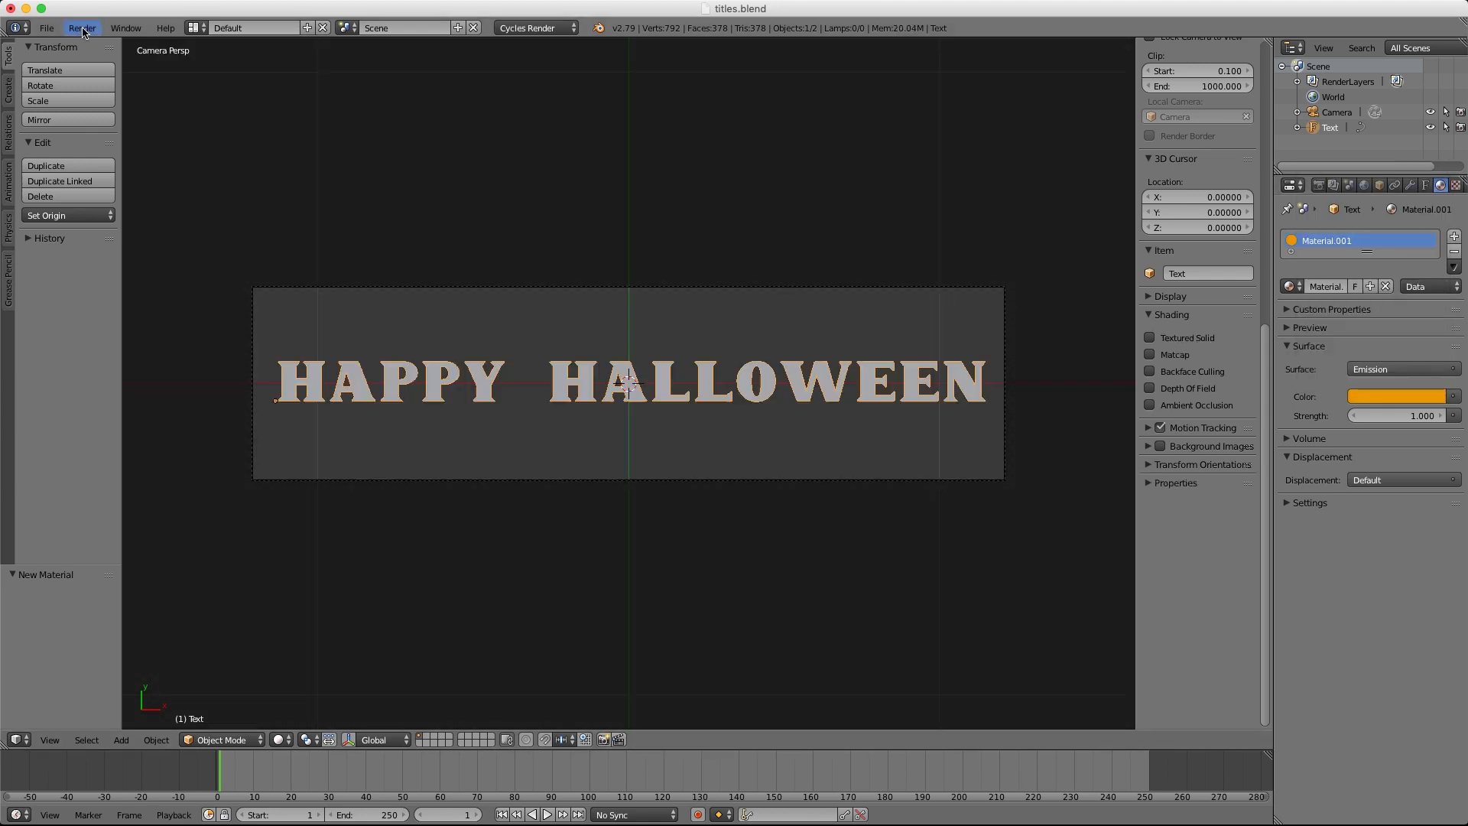
left_click(82, 27)
left_click(92, 47)
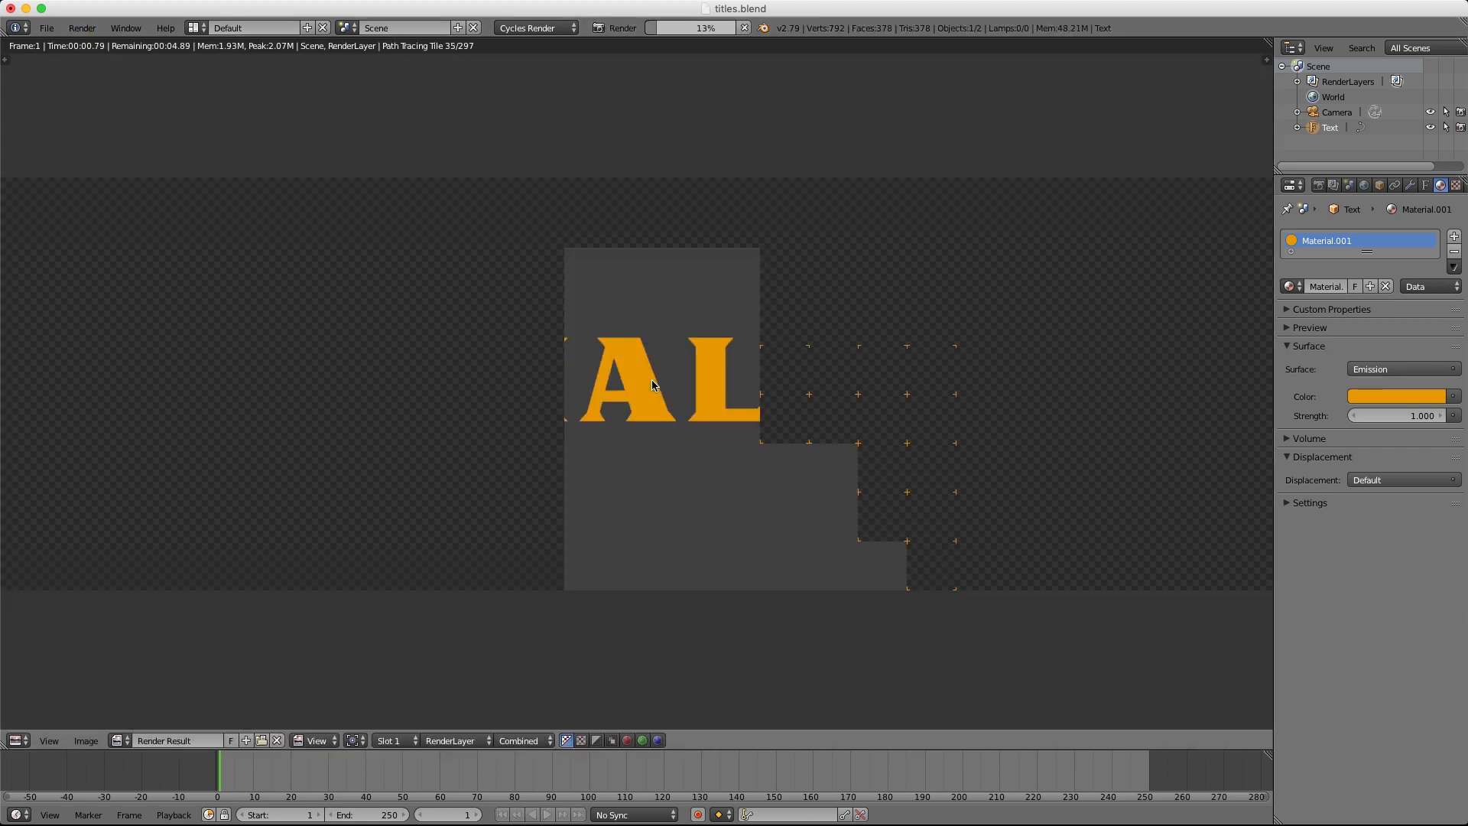
key("Escape")
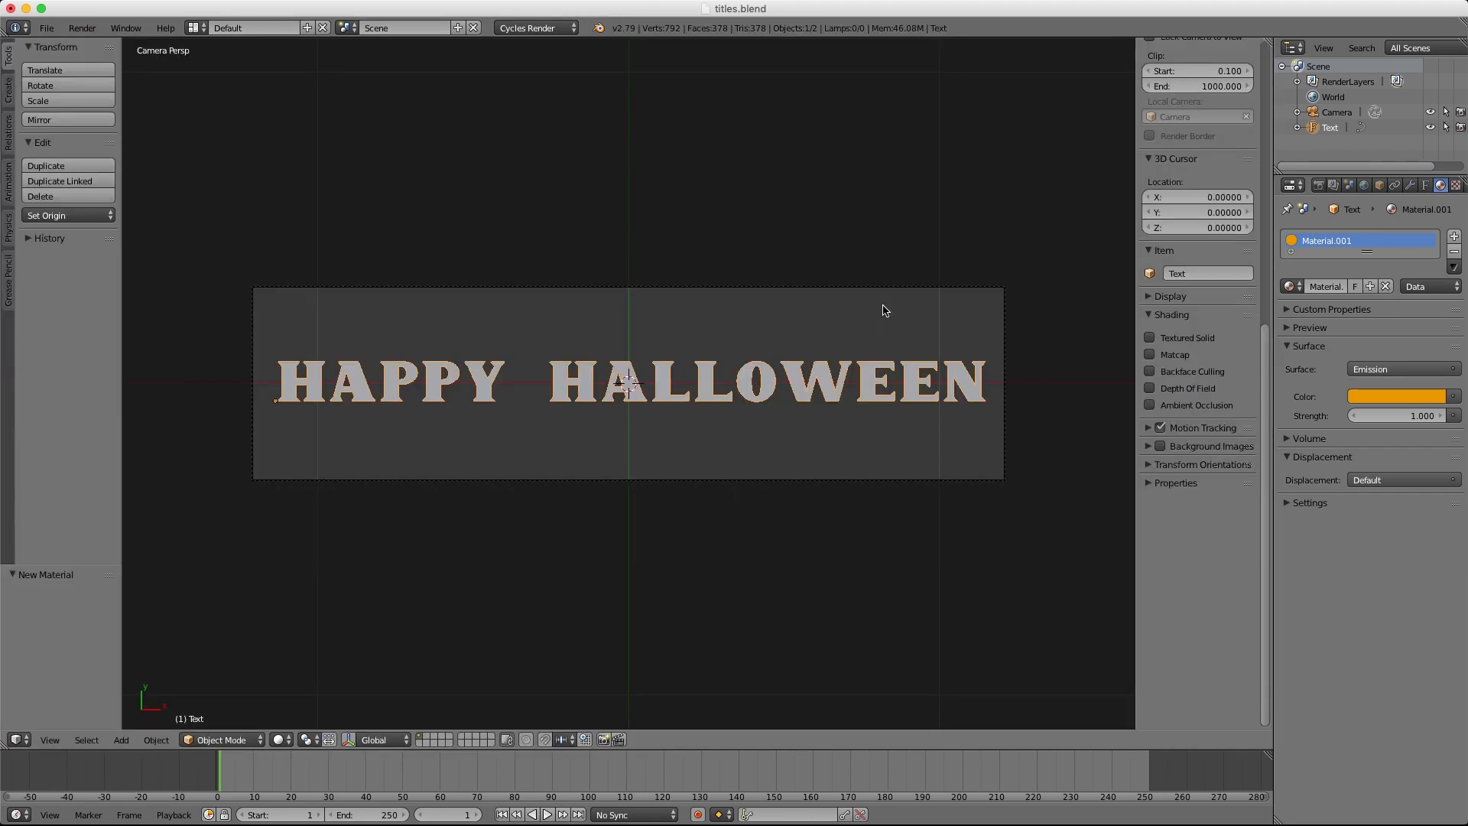
Step: Enable the transparent film background in the render settings and render the title image again
left_click(1318, 186)
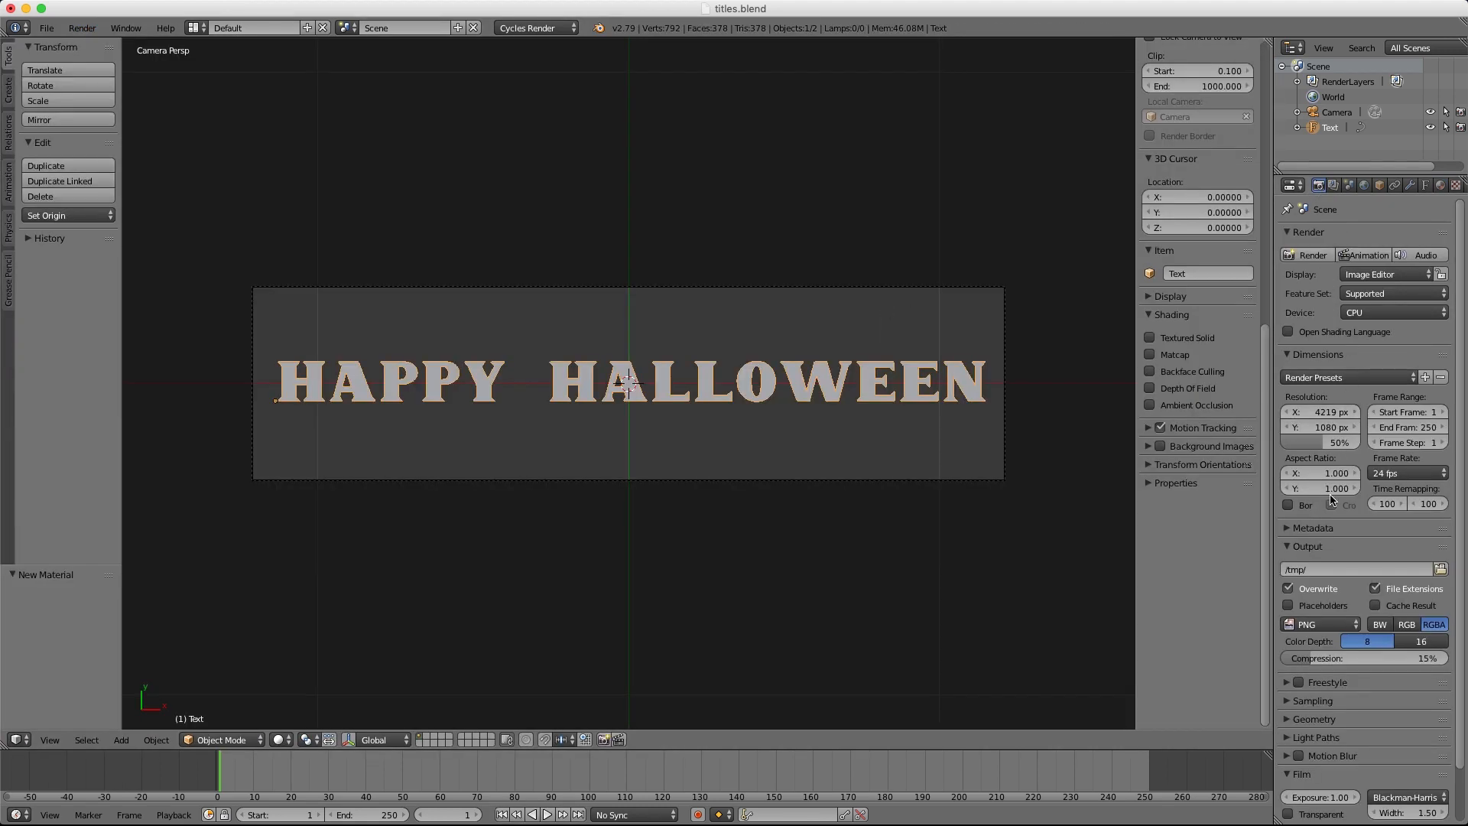
scroll(1312, 726, "down", 2)
scroll(1313, 730, "up", 1)
left_click(1290, 786)
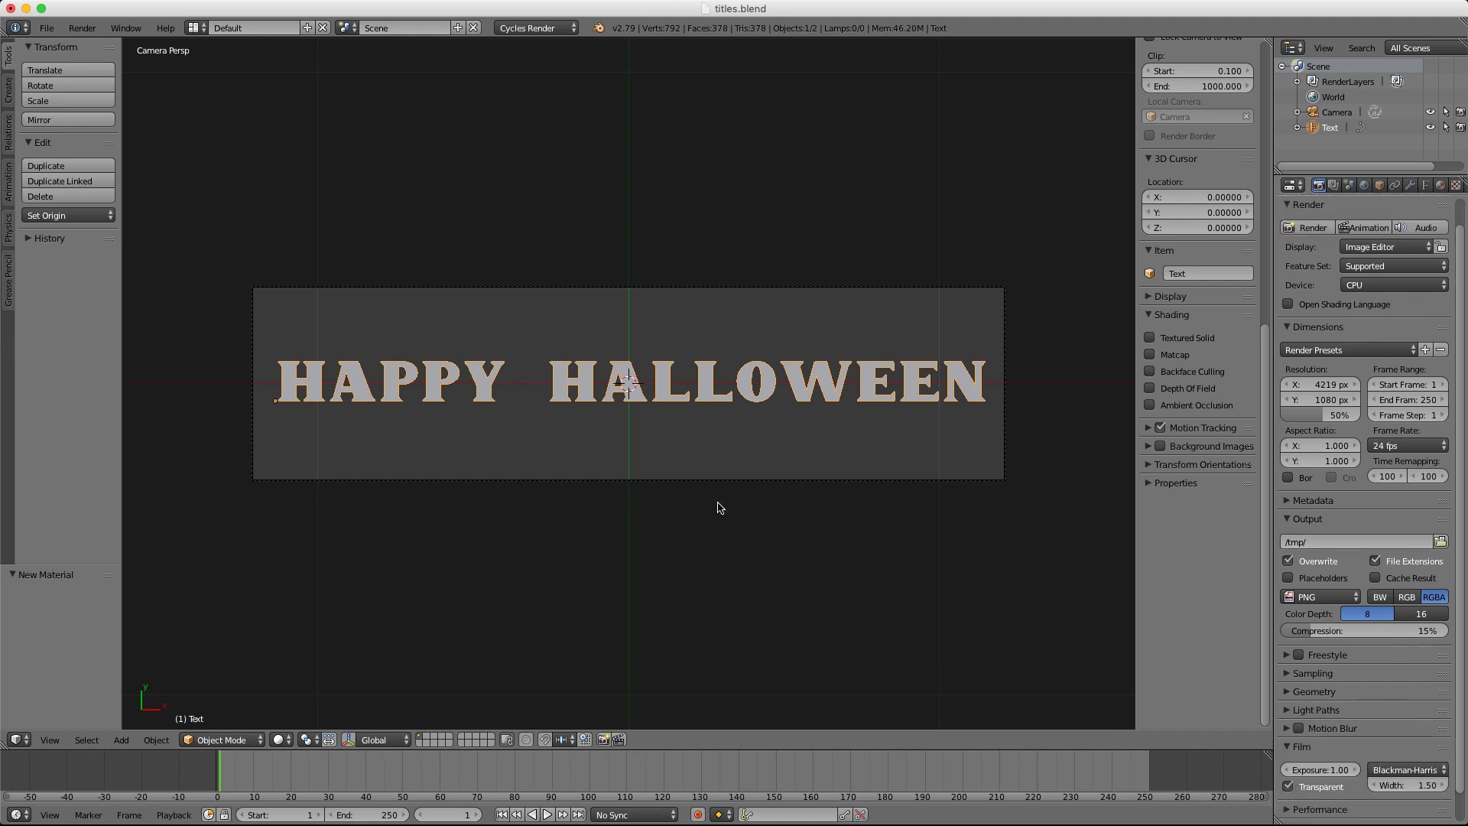
left_click(80, 29)
left_click(96, 43)
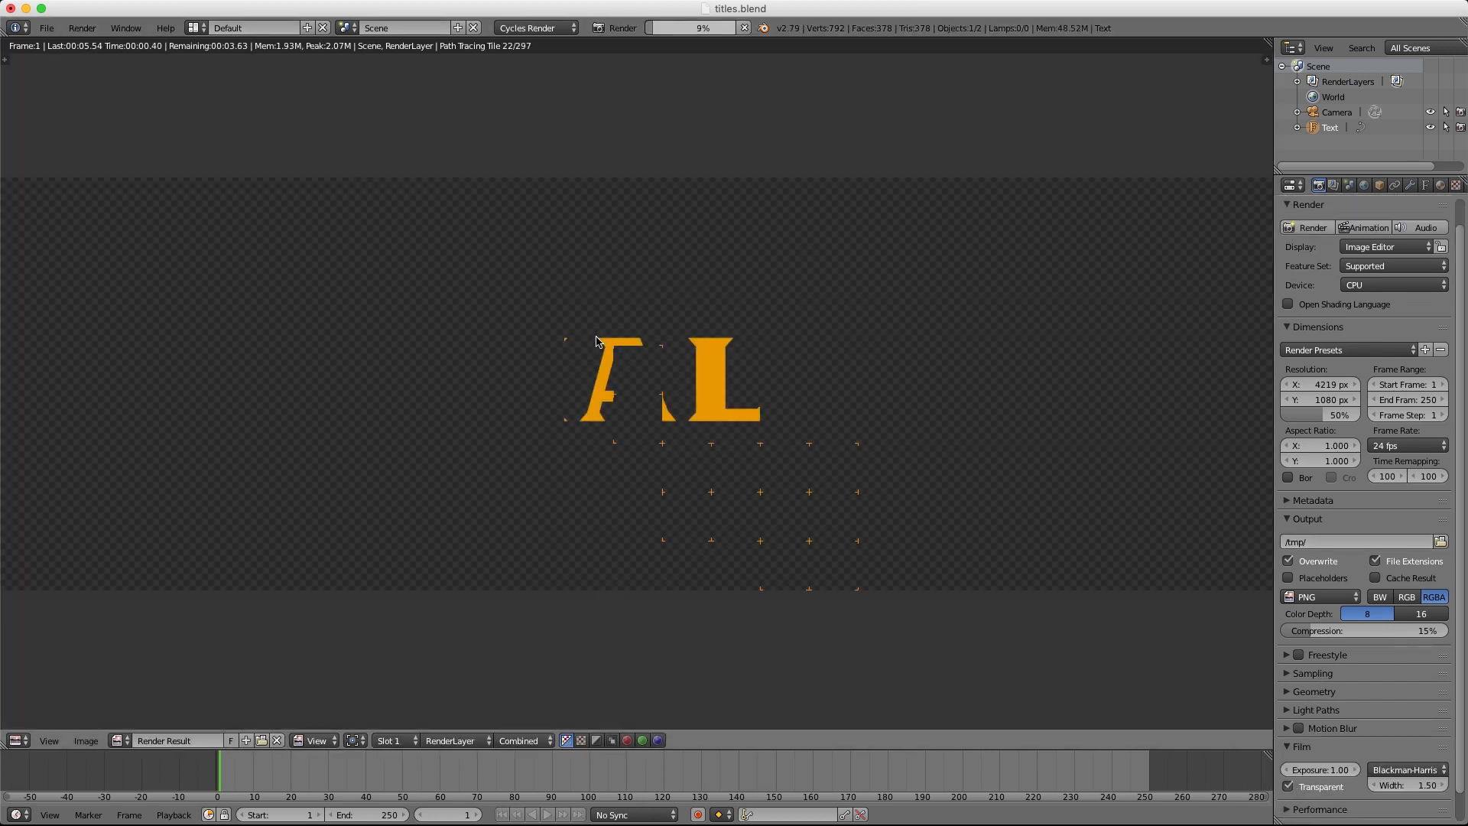
Step: Start saving the render as an image, create a GFX folder inside shot-01's vid-edit folder and open it
left_click(86, 741)
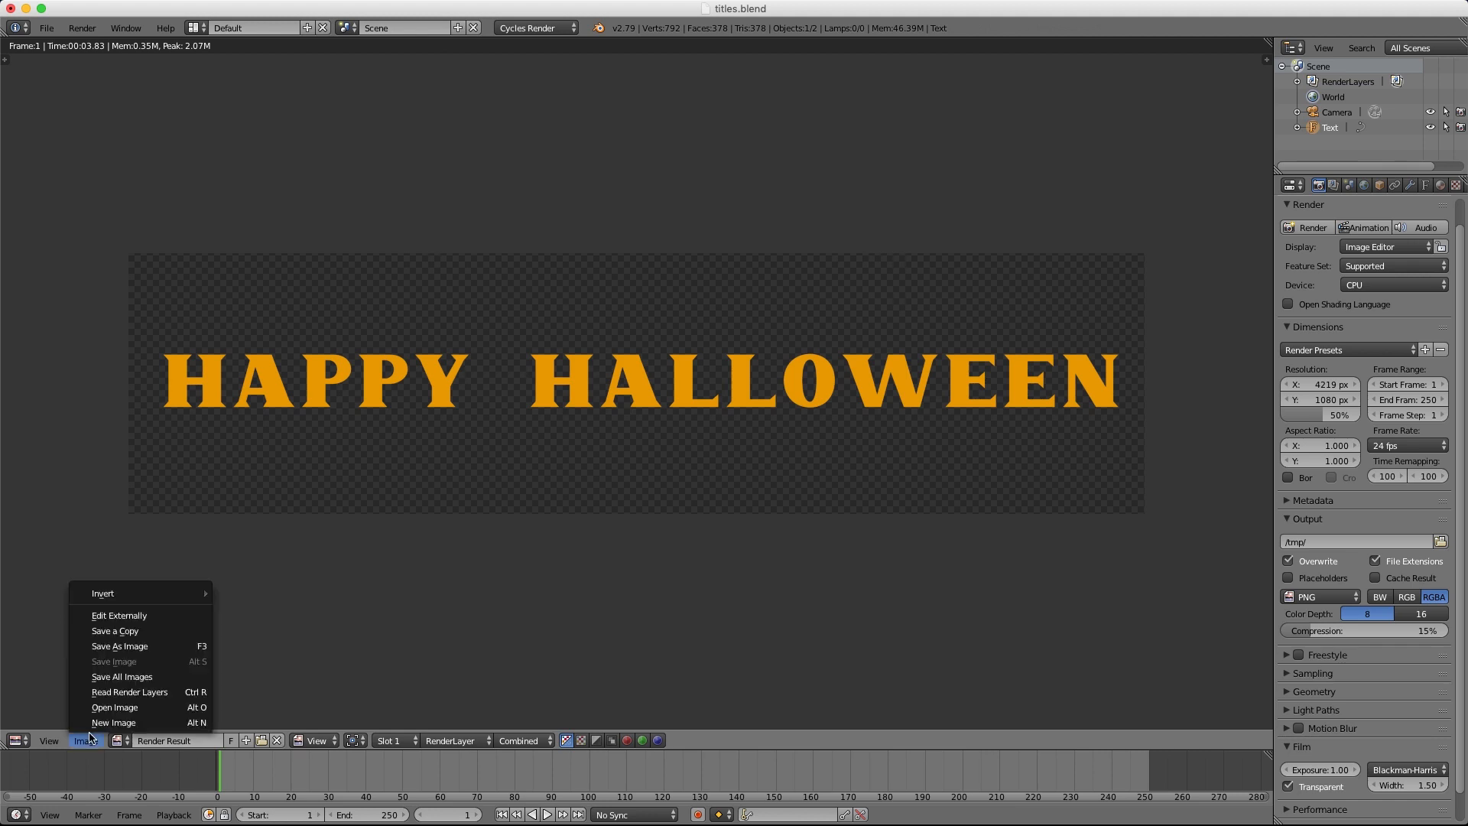
left_click(121, 647)
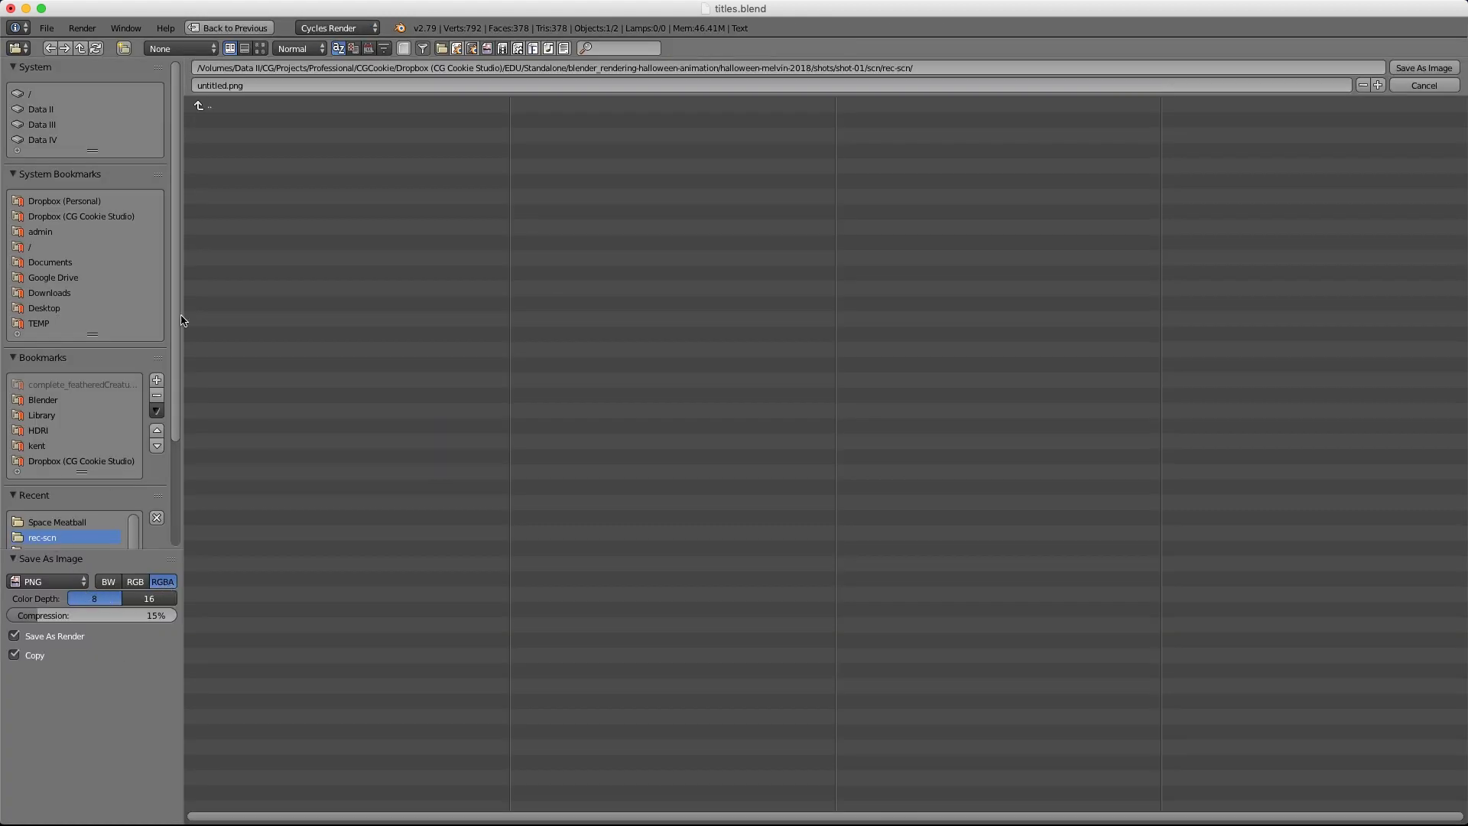
left_click(203, 106)
left_click(203, 105)
left_click(217, 179)
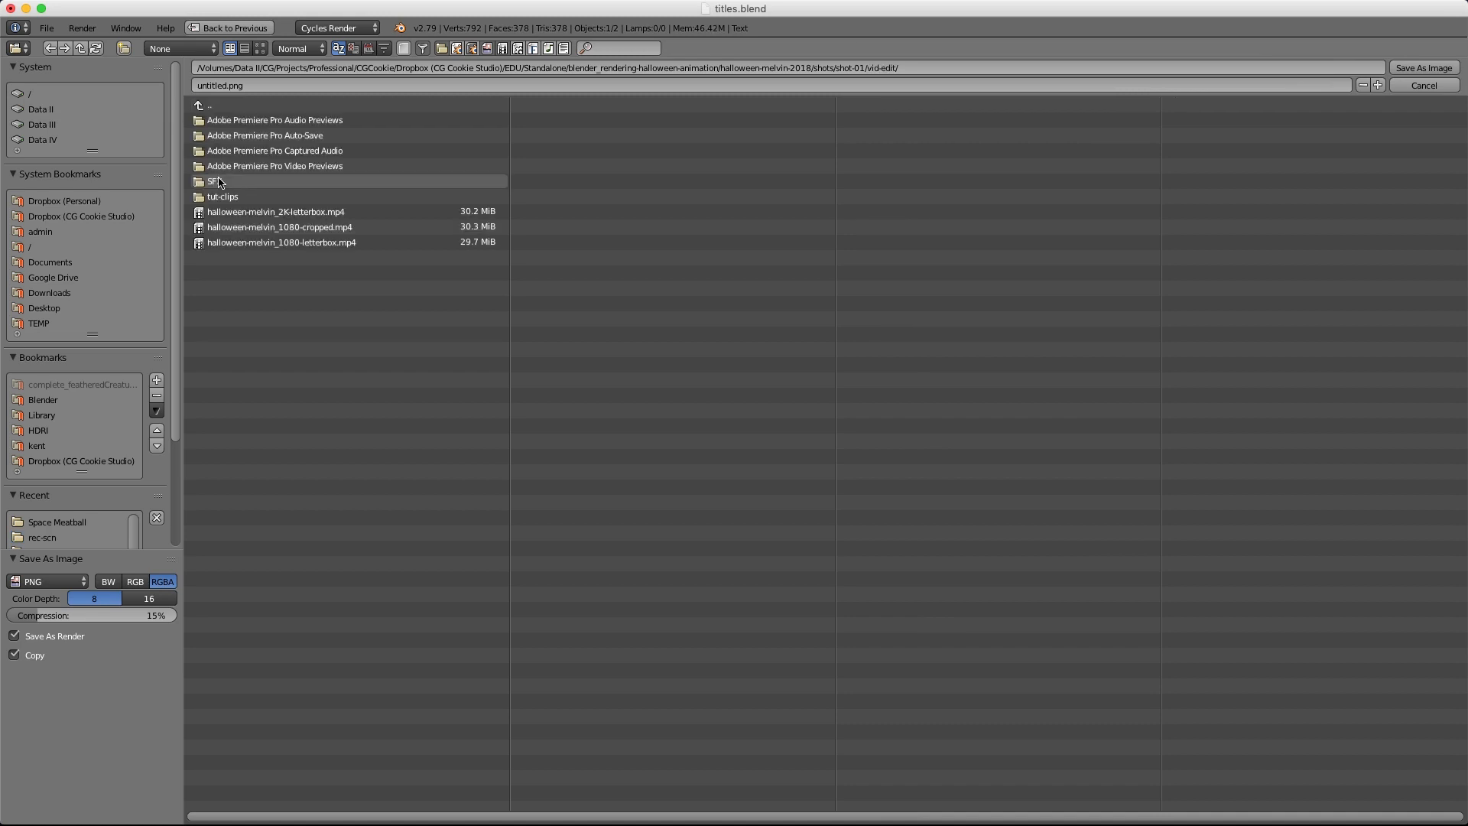
left_click(123, 48)
type("gf")
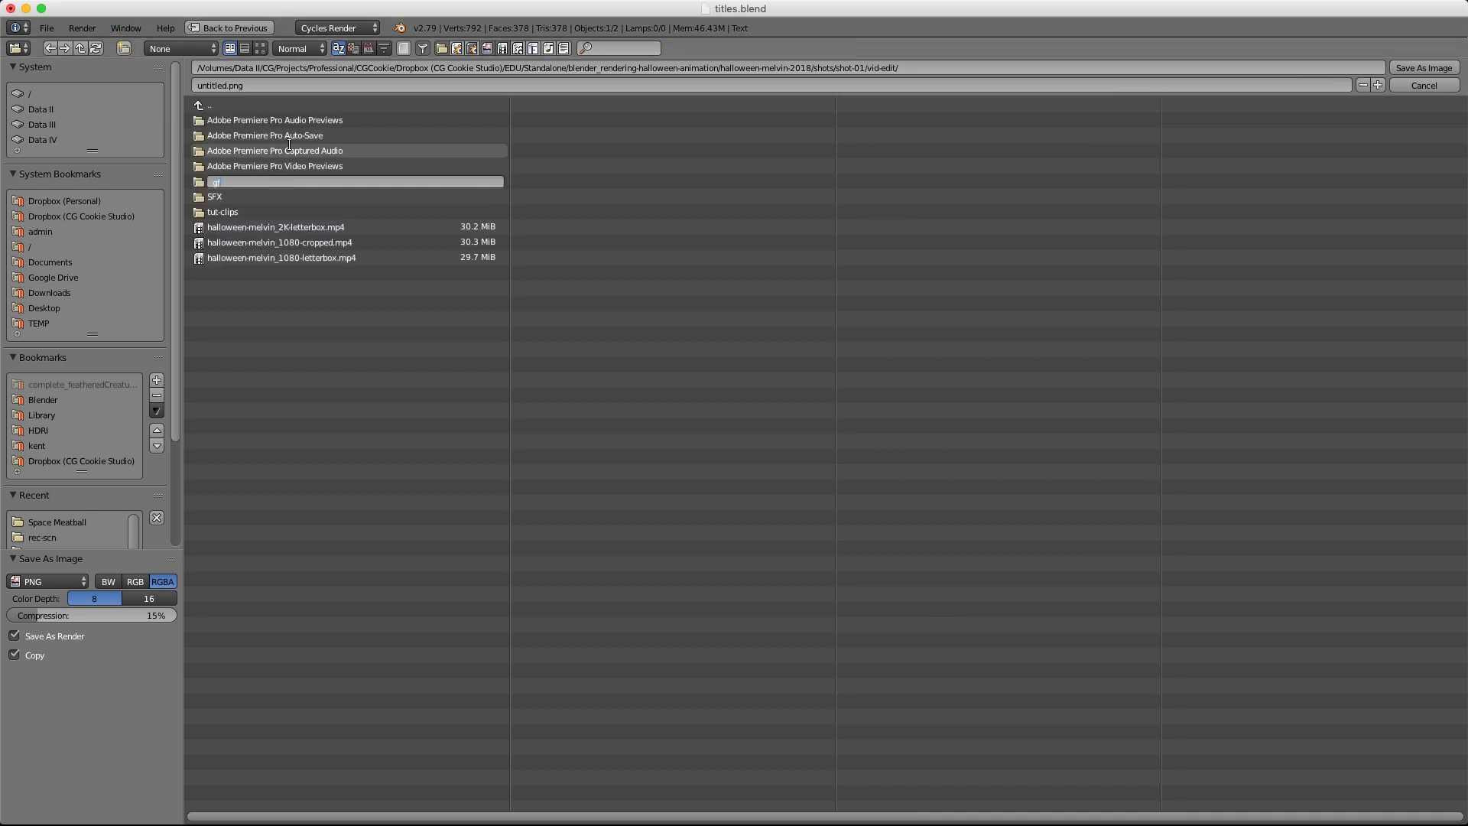
key("Return")
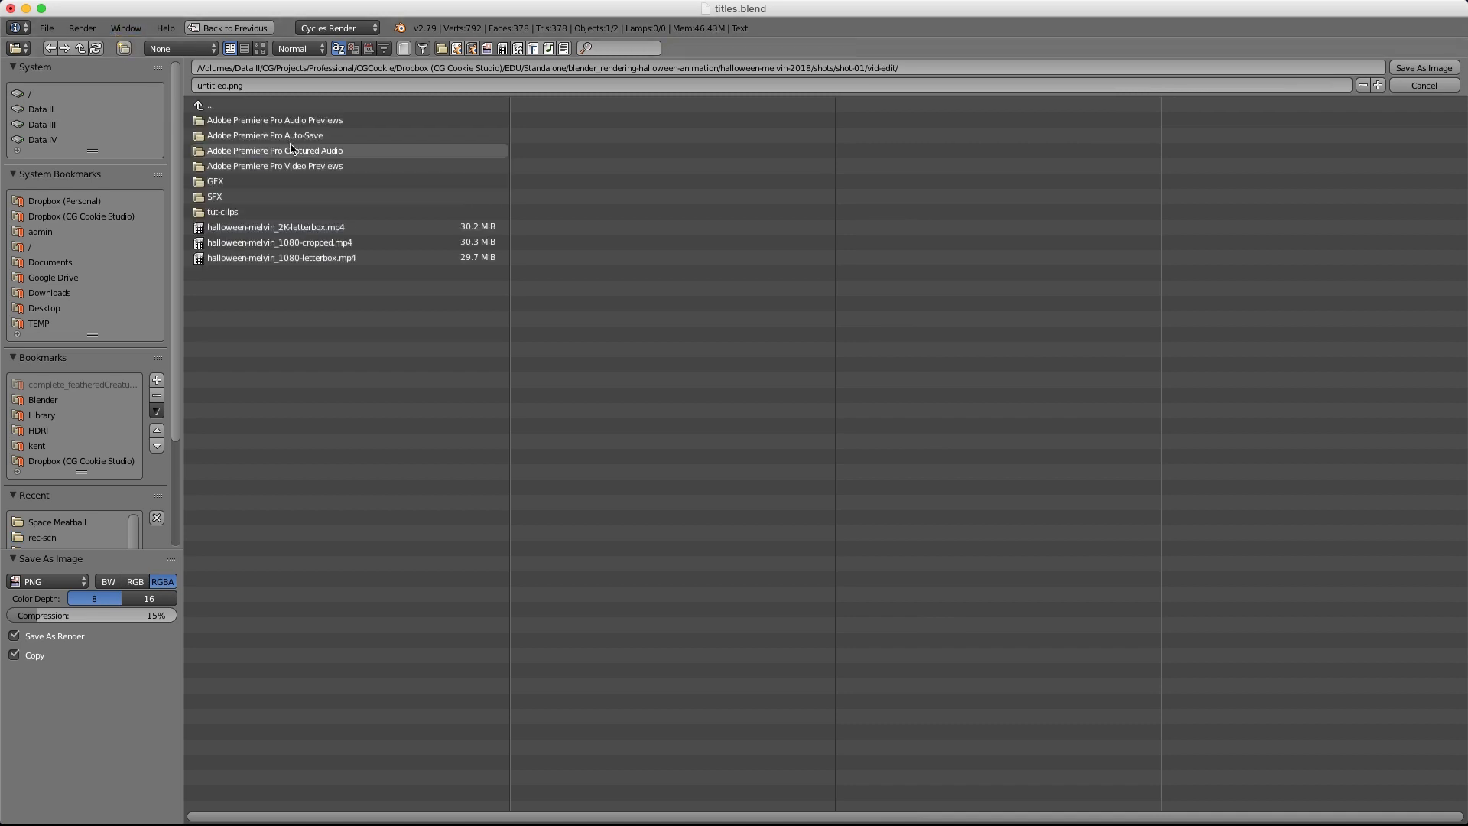
left_click(266, 183)
left_click(214, 107)
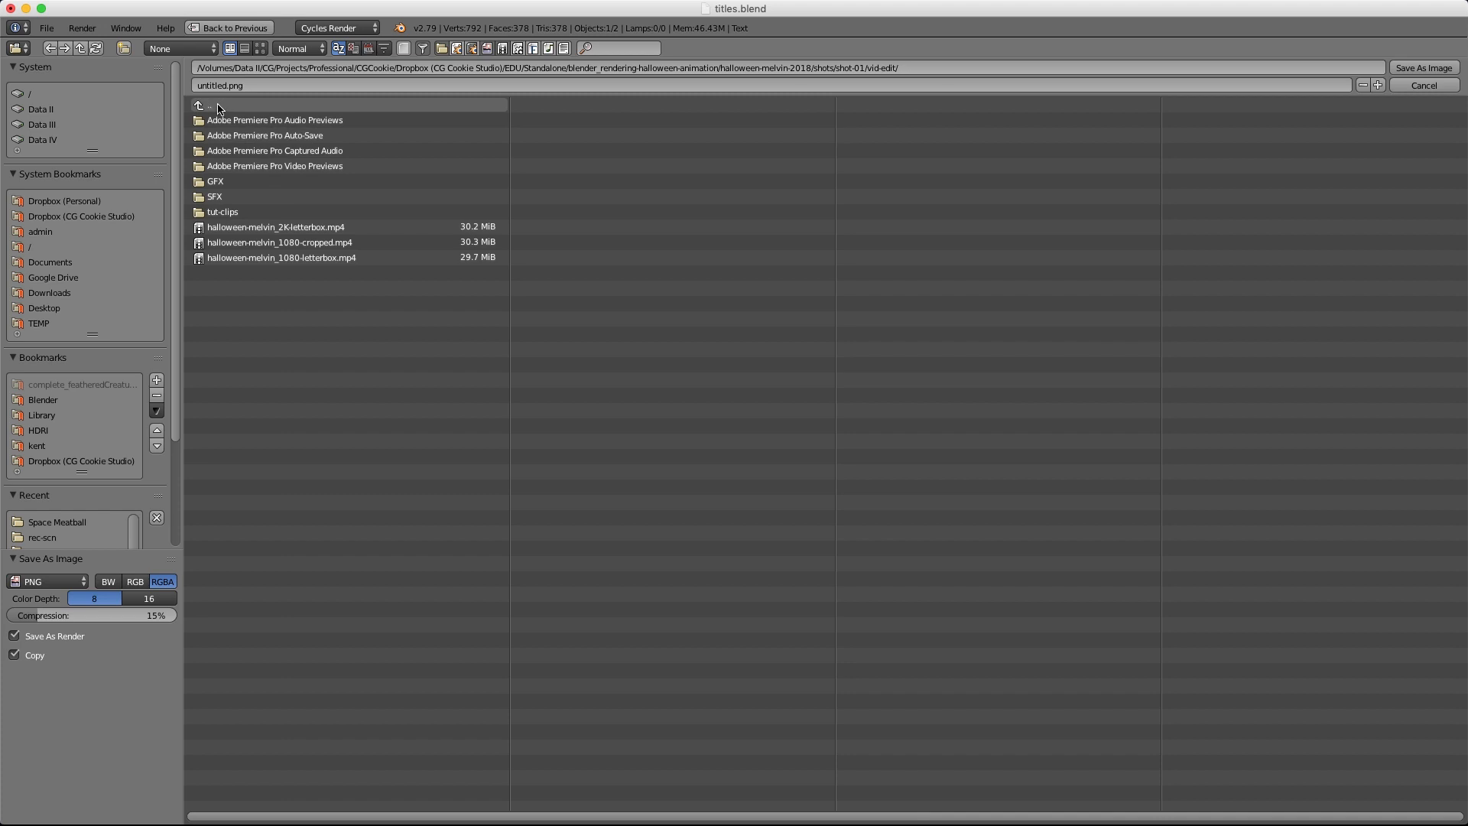
left_click(215, 183)
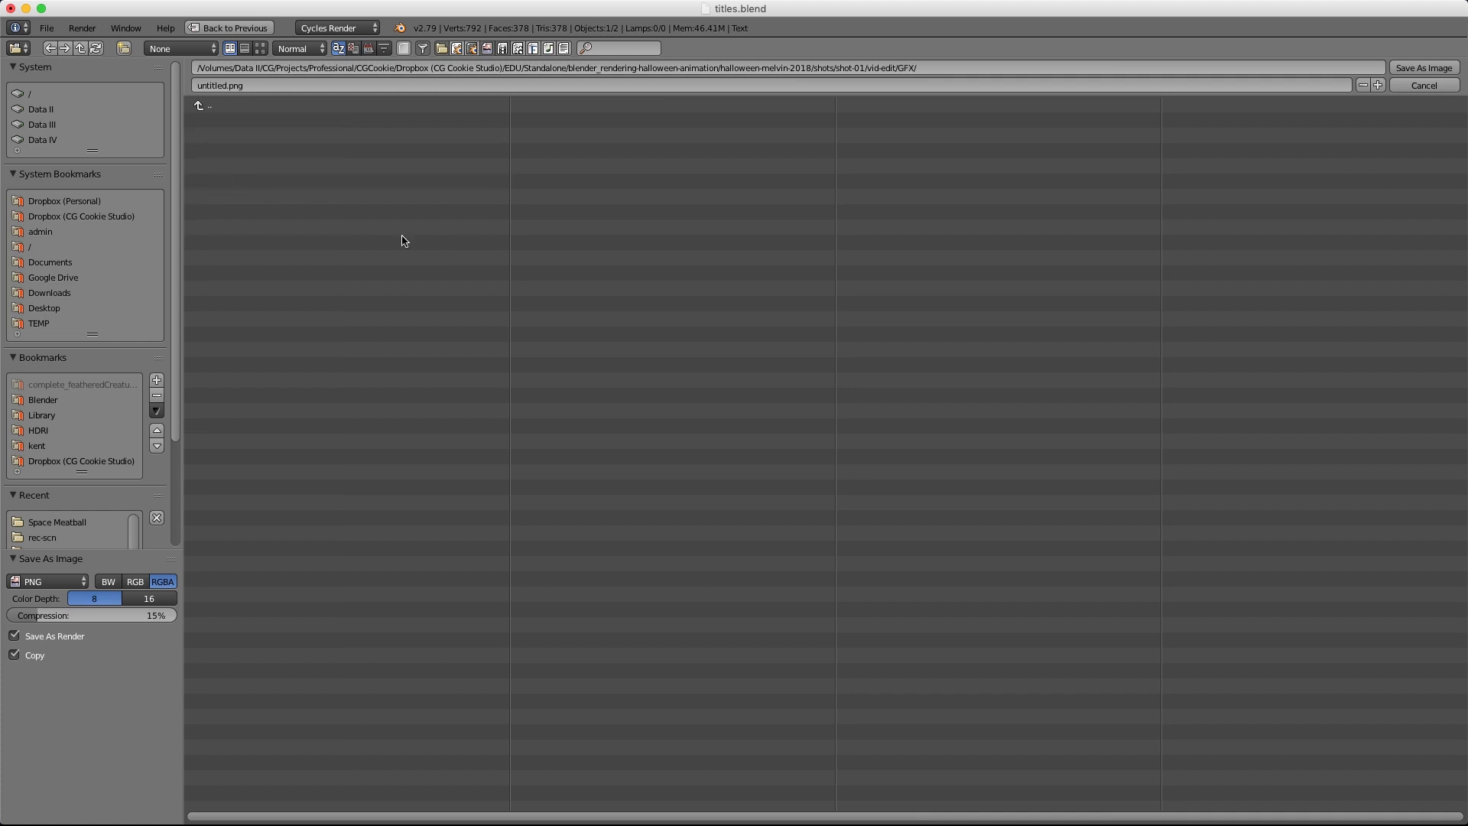
Step: Save the rendered title as title-halloween.png in the GFX folder and return to the 3D view
left_click(231, 87)
left_click_drag(228, 85, 189, 86)
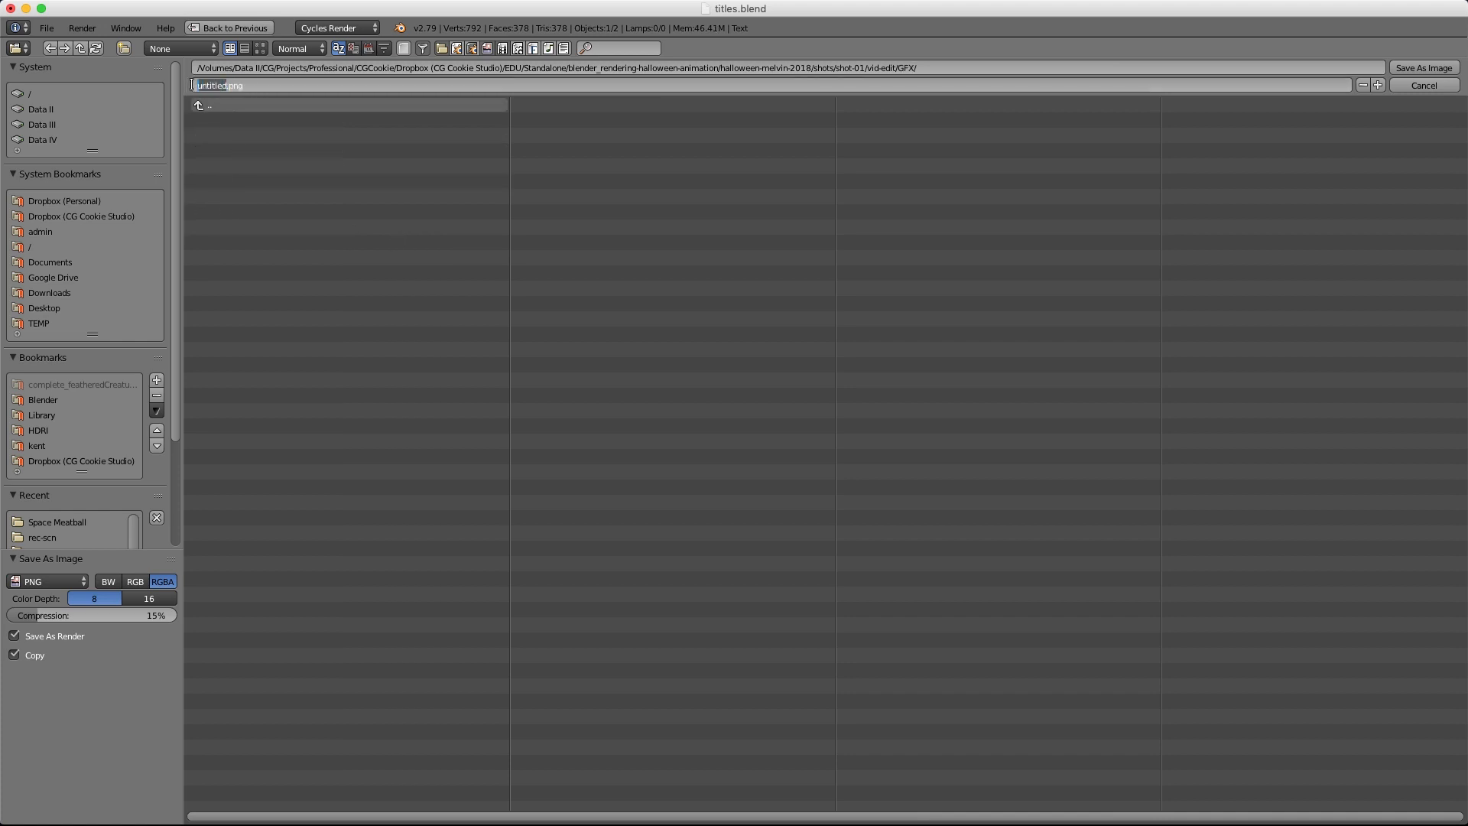
type("title-halloween")
key("Return")
key("Return")
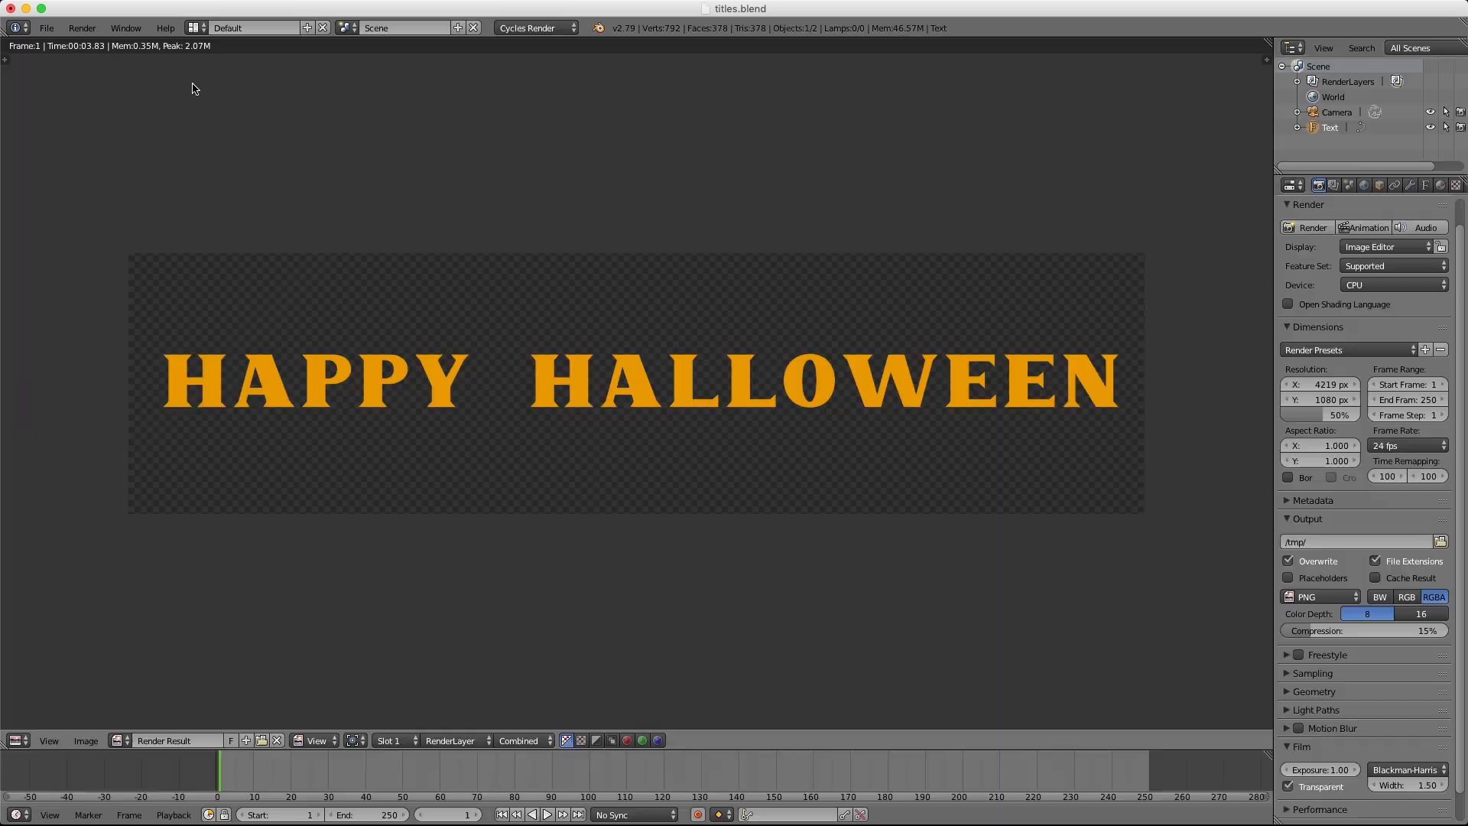
key("Escape")
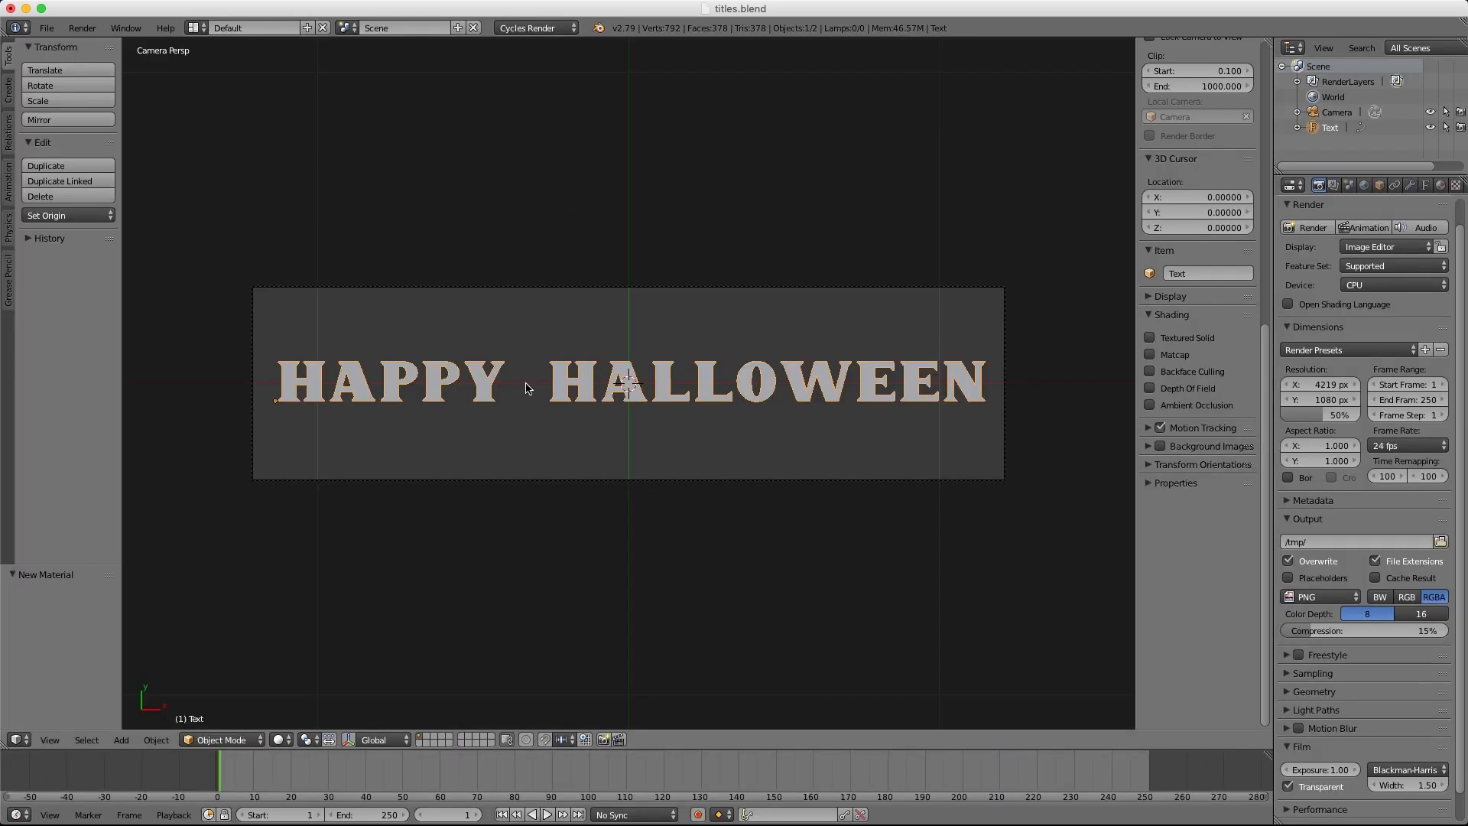
Step: Duplicate the title text in place, move the copy to the second layer and show that layer
key("shift+d")
key("Escape")
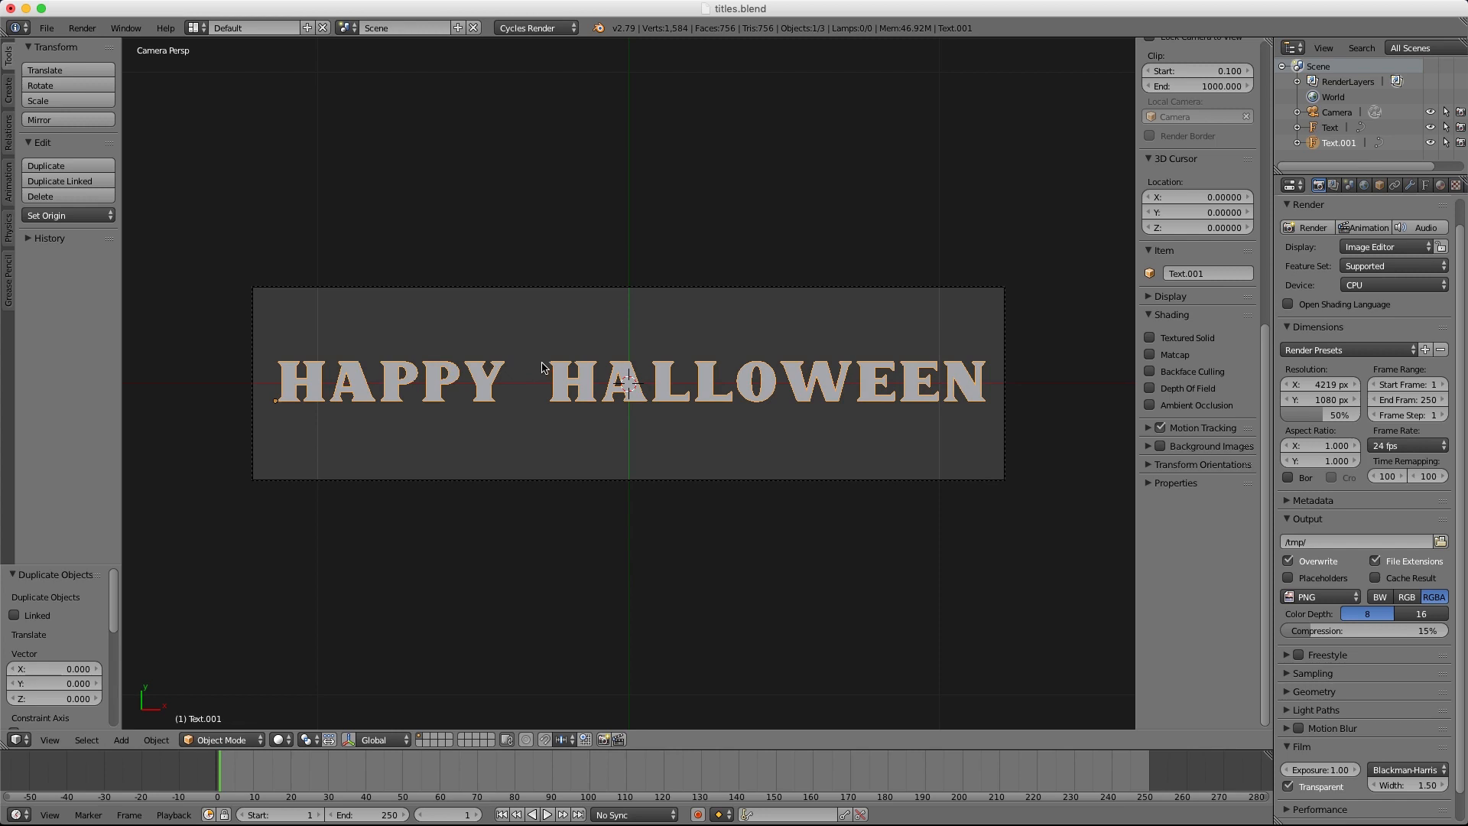
key("m")
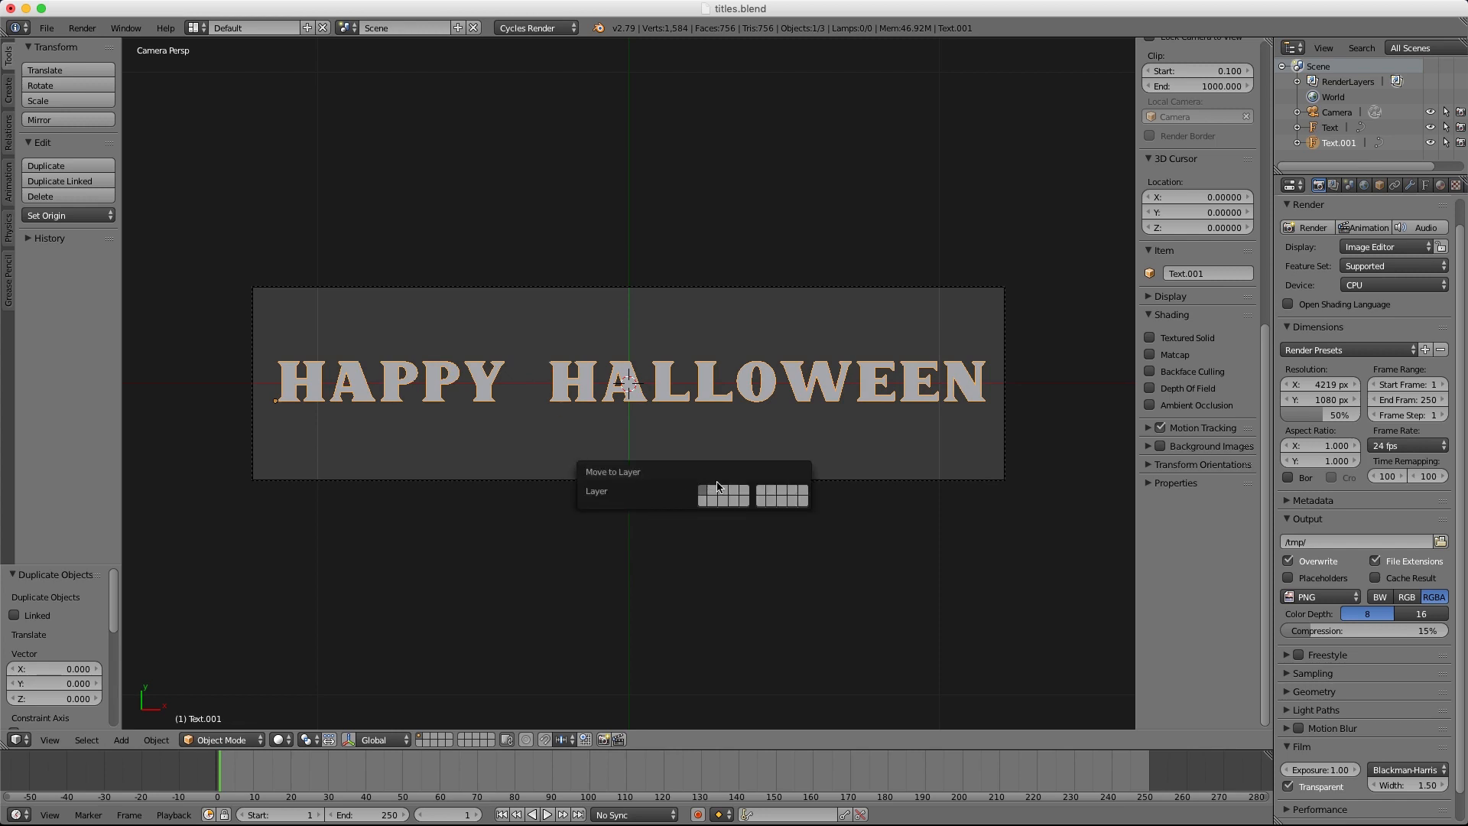
left_click(715, 487)
left_click(429, 739)
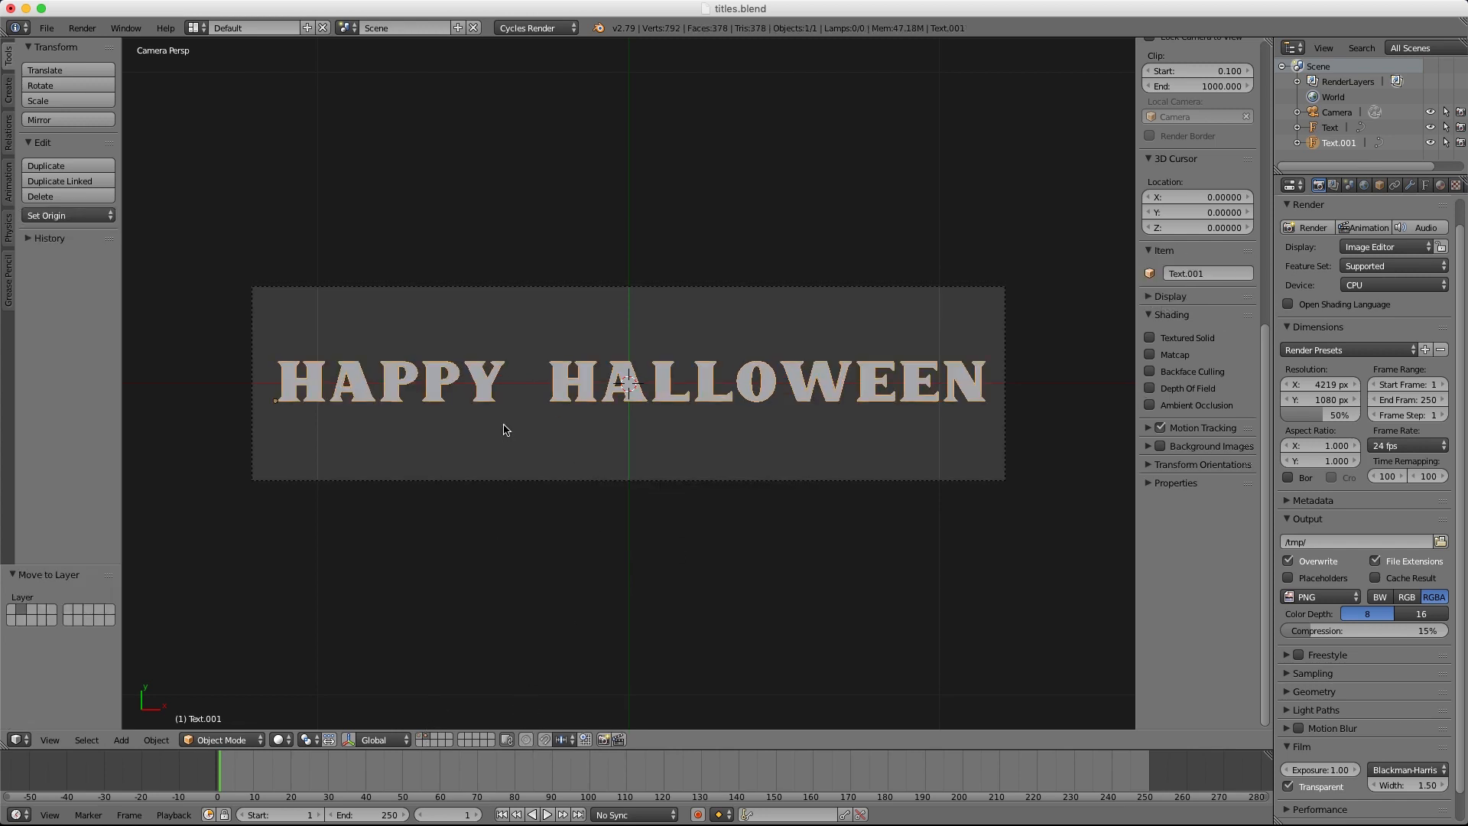
Step: Replace the duplicated text's wording with "from the C"
key("Tab")
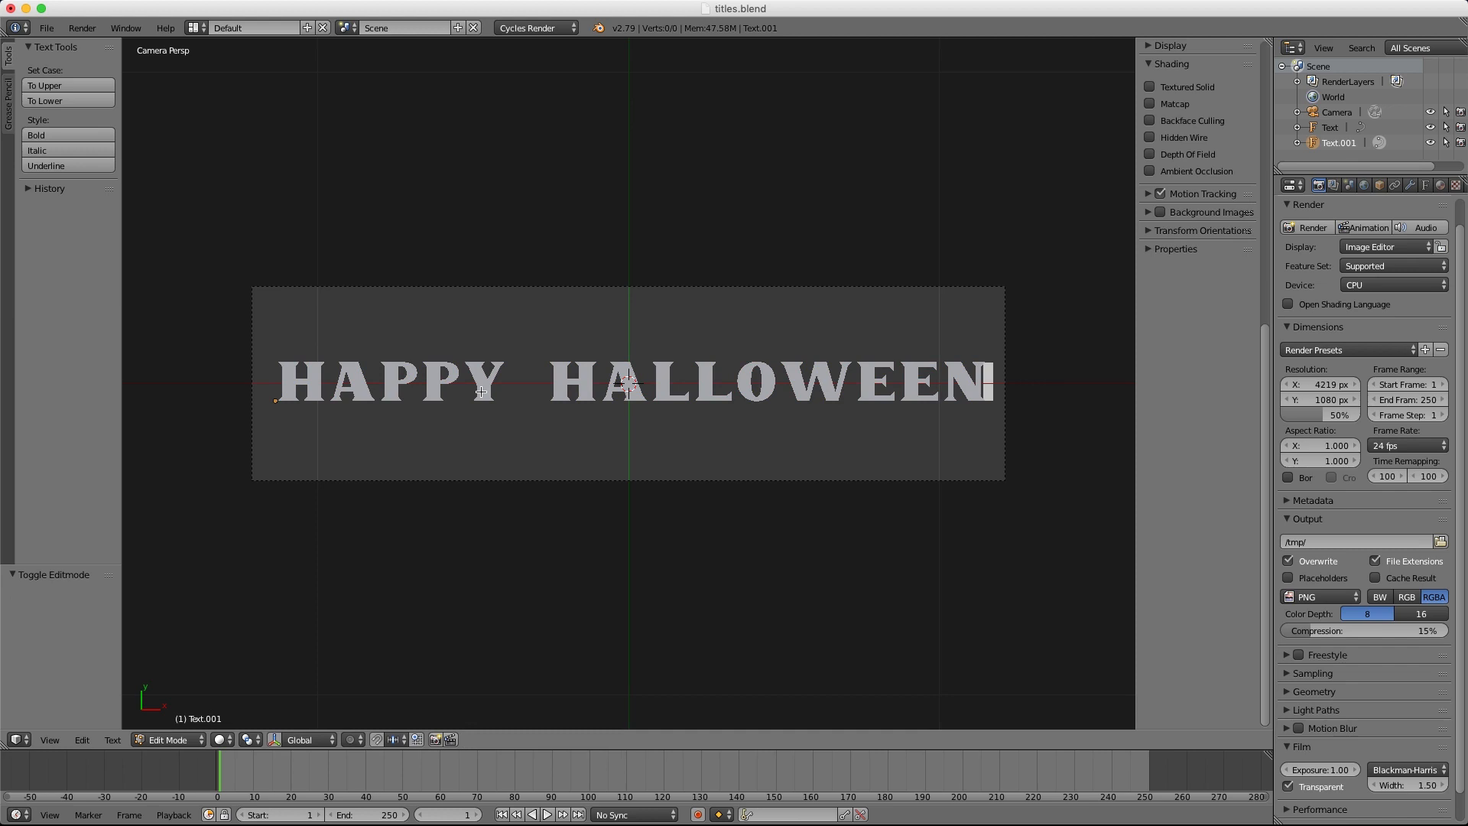
key("BackSpace")
key("BackSpace")
key("BackSpace")
key("BackSpace")
key("BackSpace")
key("BackSpace")
key("BackSpace")
key("BackSpace")
key("BackSpace")
key("BackSpace")
key("BackSpace")
key("BackSpace")
key("BackSpace")
key("BackSpace")
key("BackSpace")
type("from the")
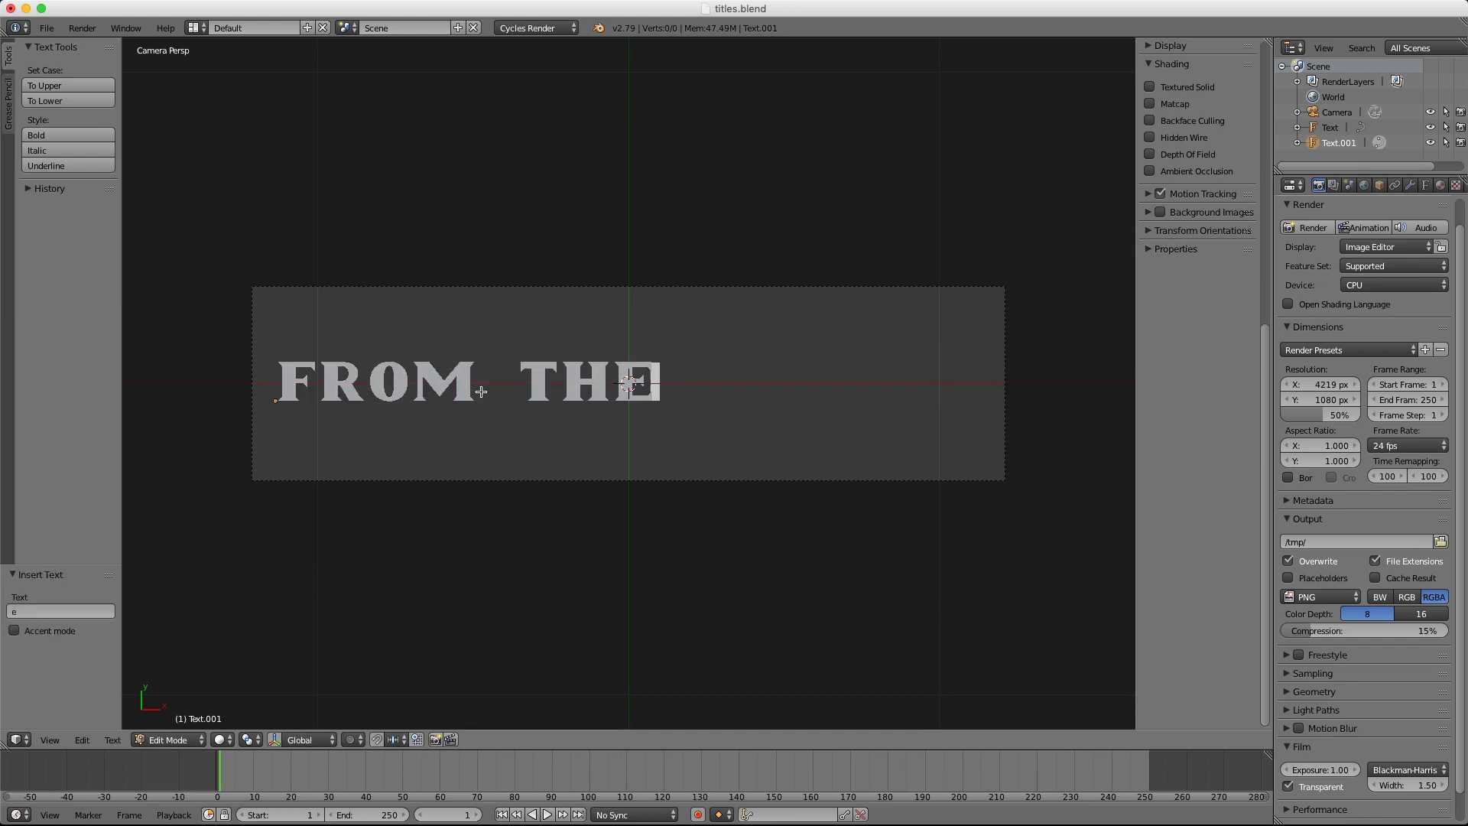
type(" C")
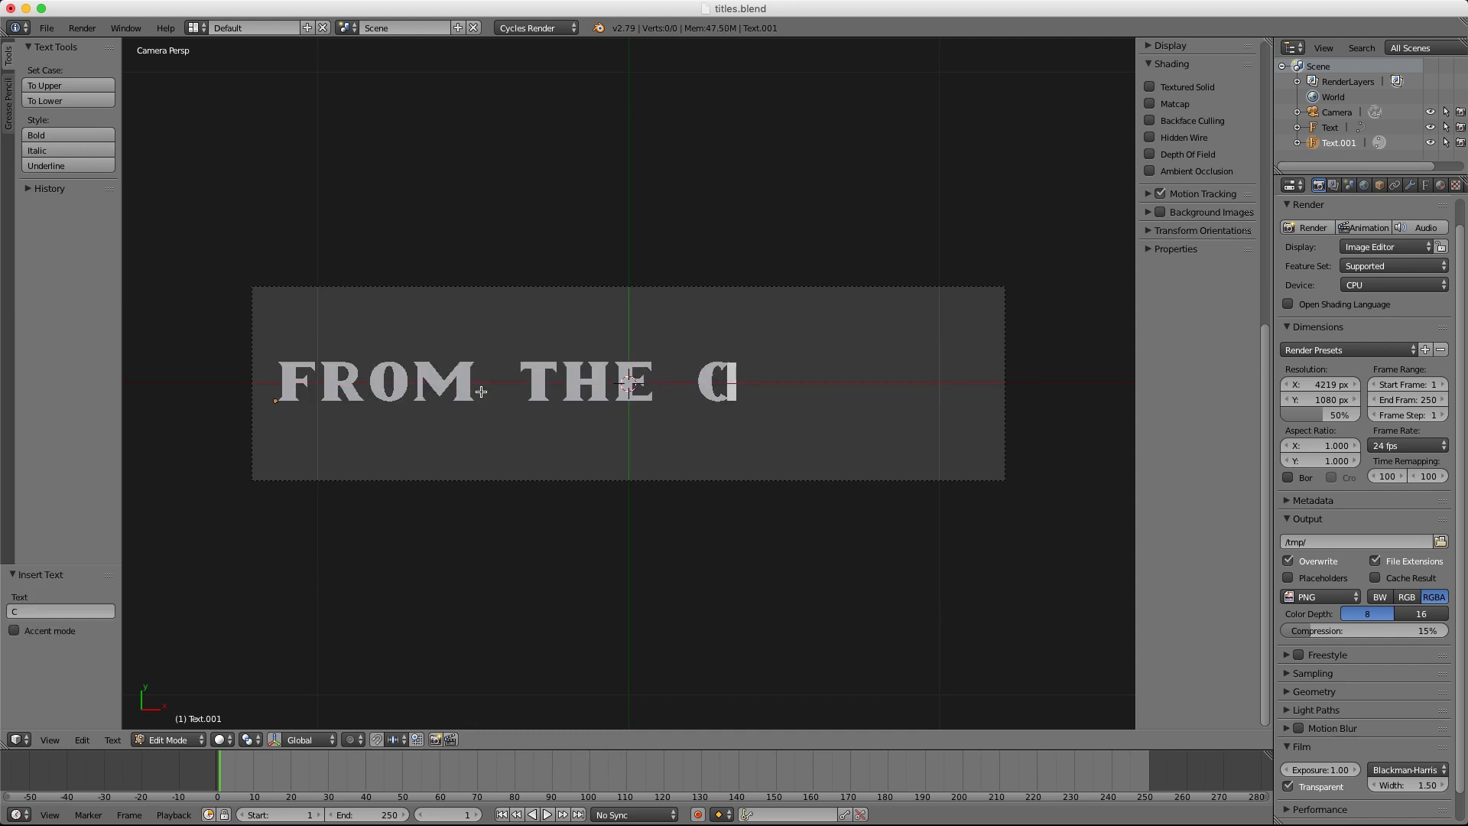
key("Tab")
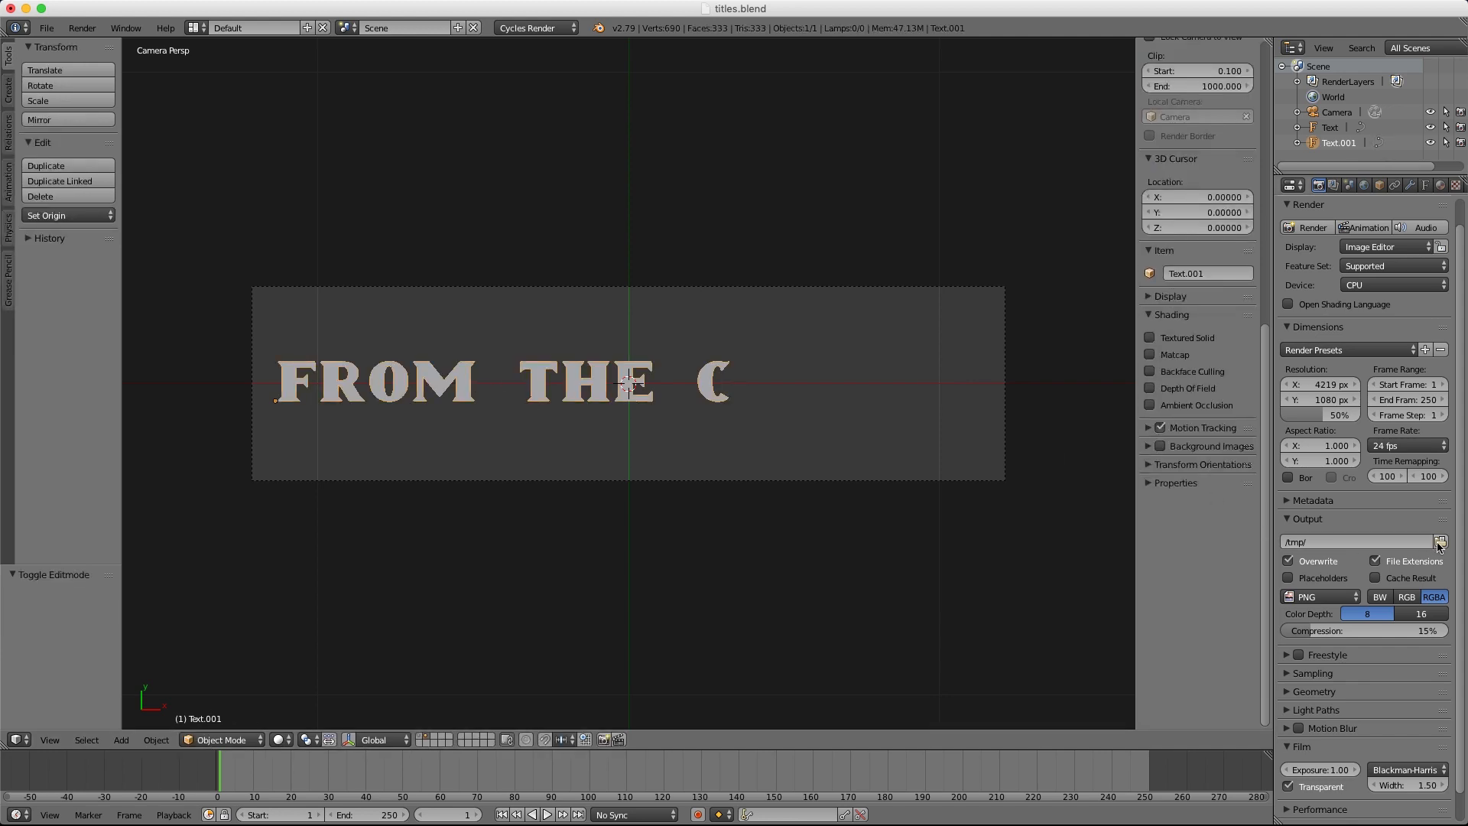
Step: Load Warenhaus-Standard.otf from the warenhaus-typenhebel fonts folder as the second title's regular font
left_click(1426, 185)
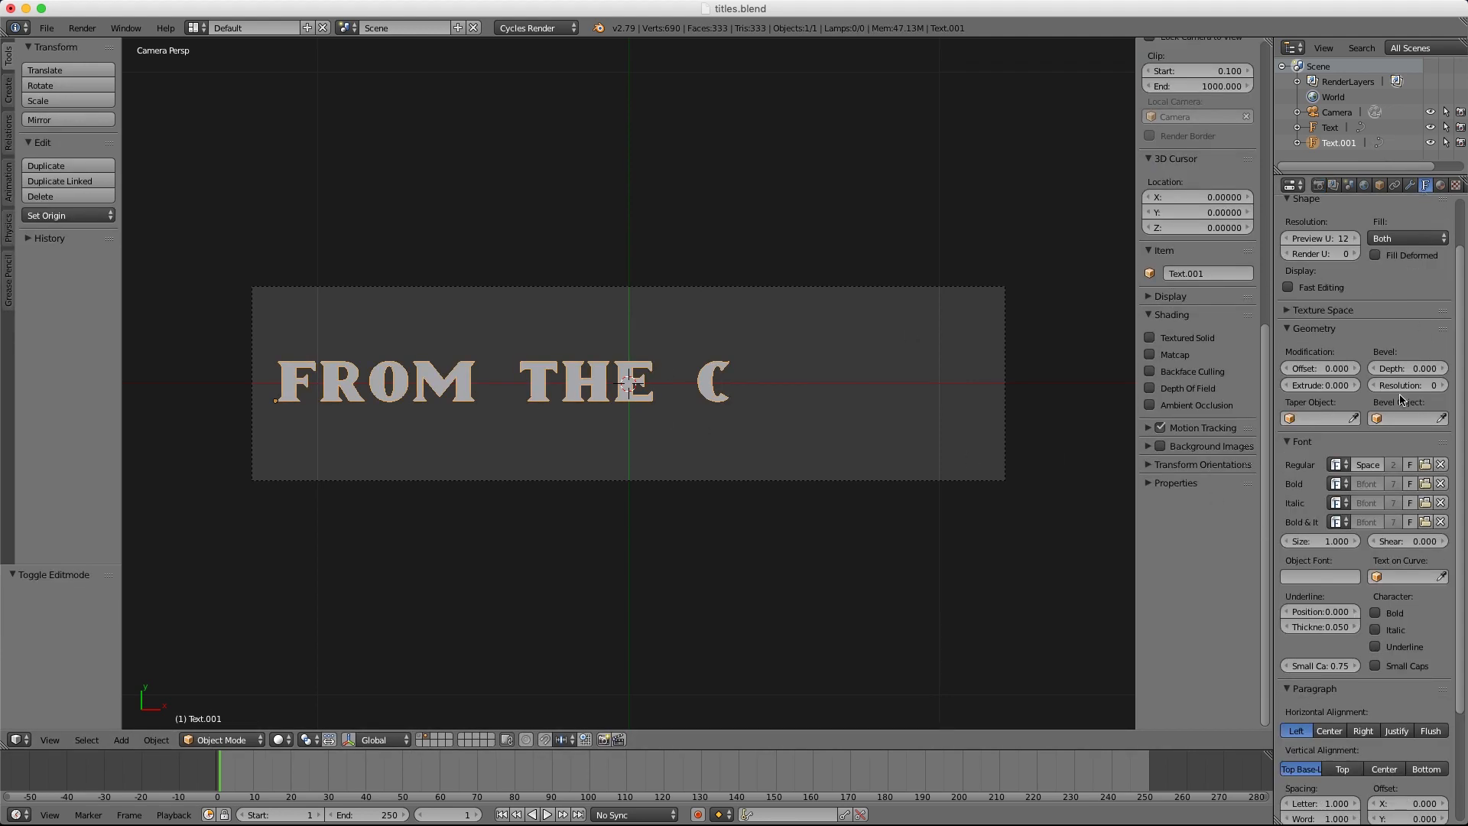
left_click(1424, 464)
left_click(229, 105)
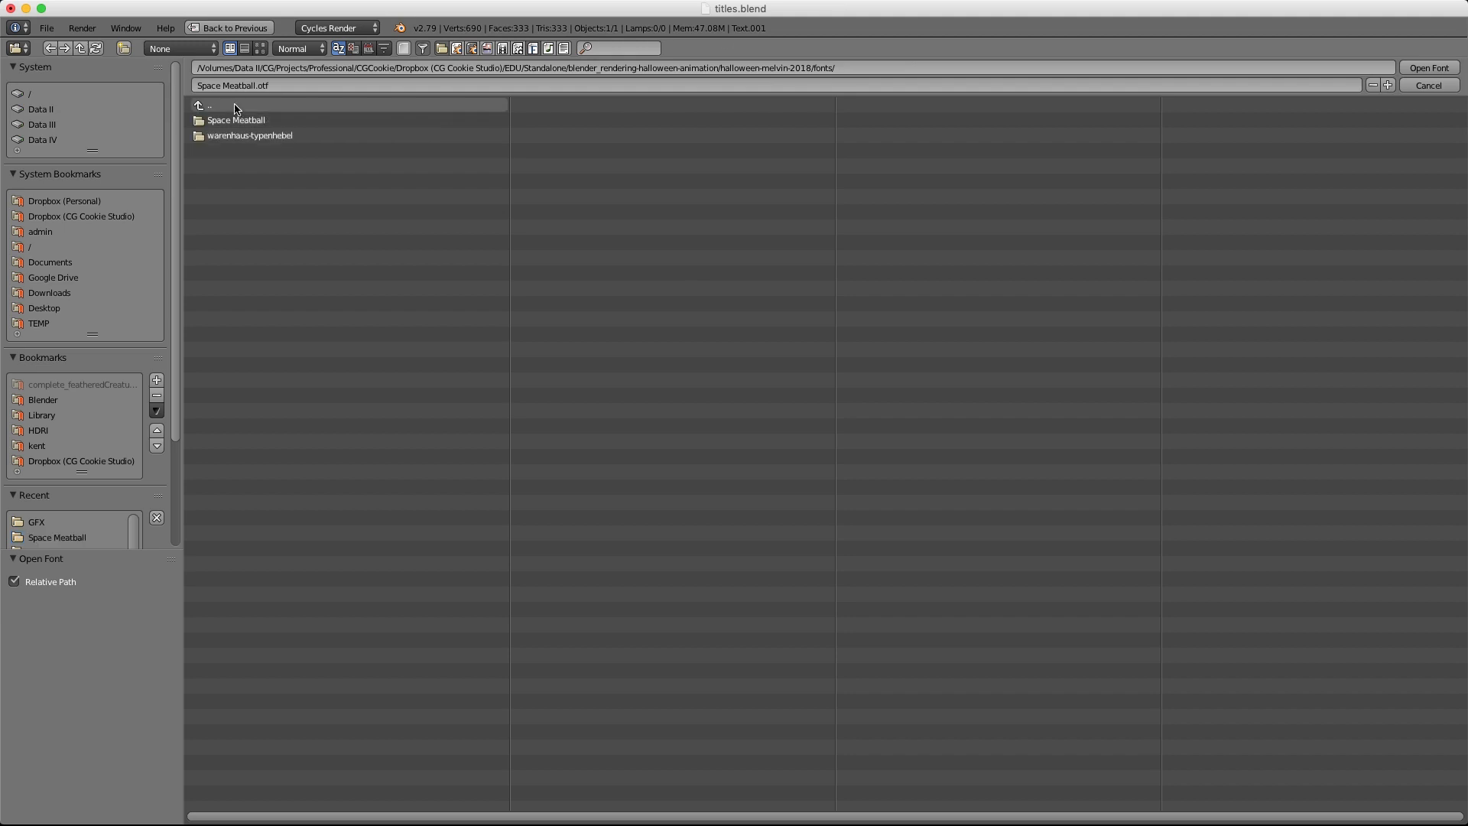
left_click(238, 135)
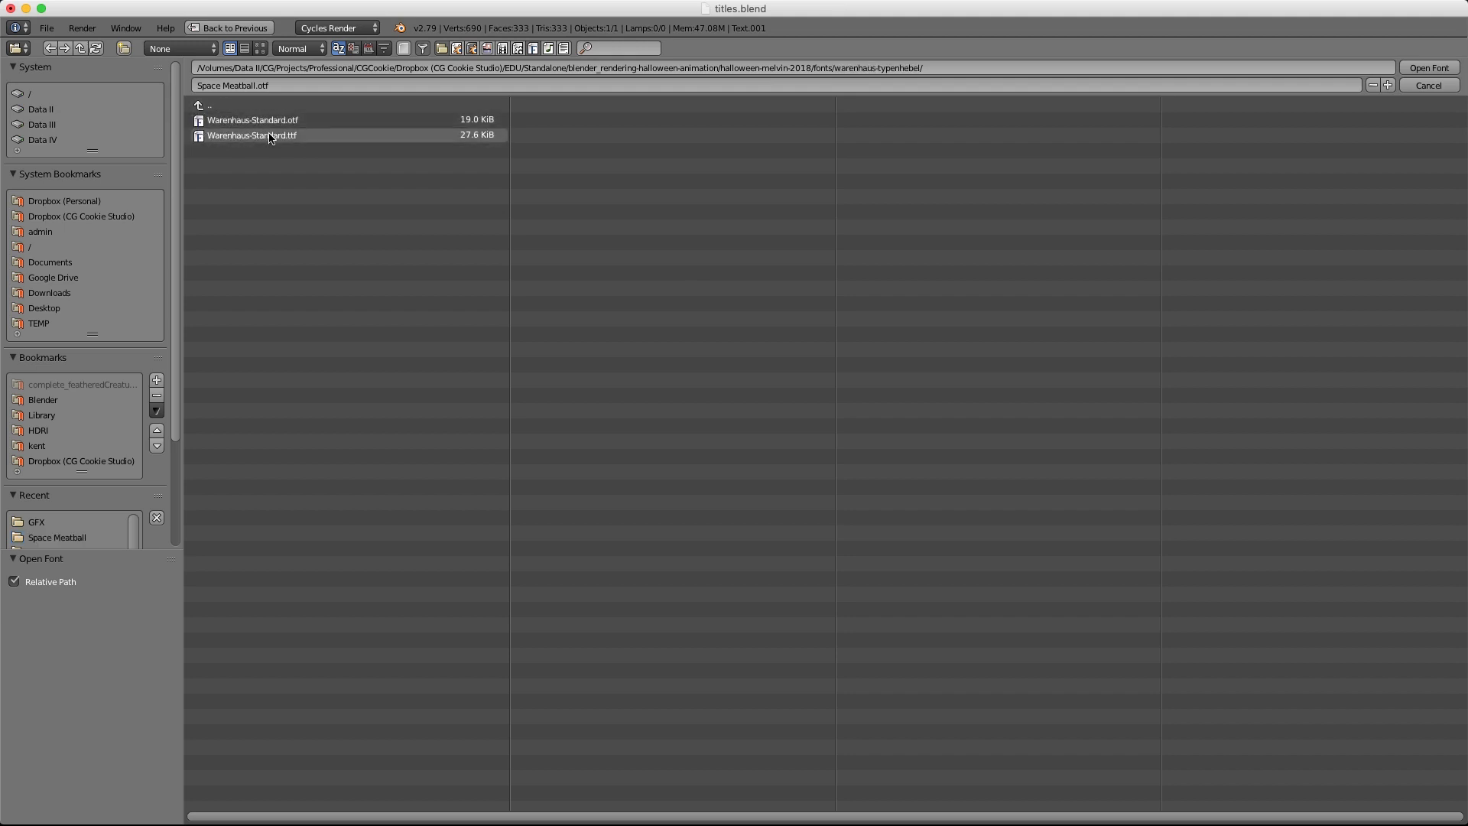
left_click(239, 121)
left_click(1429, 68)
Step: Complete the second title's wording as "From the Crew" with "at CG Cookie" on a second line
key("Tab")
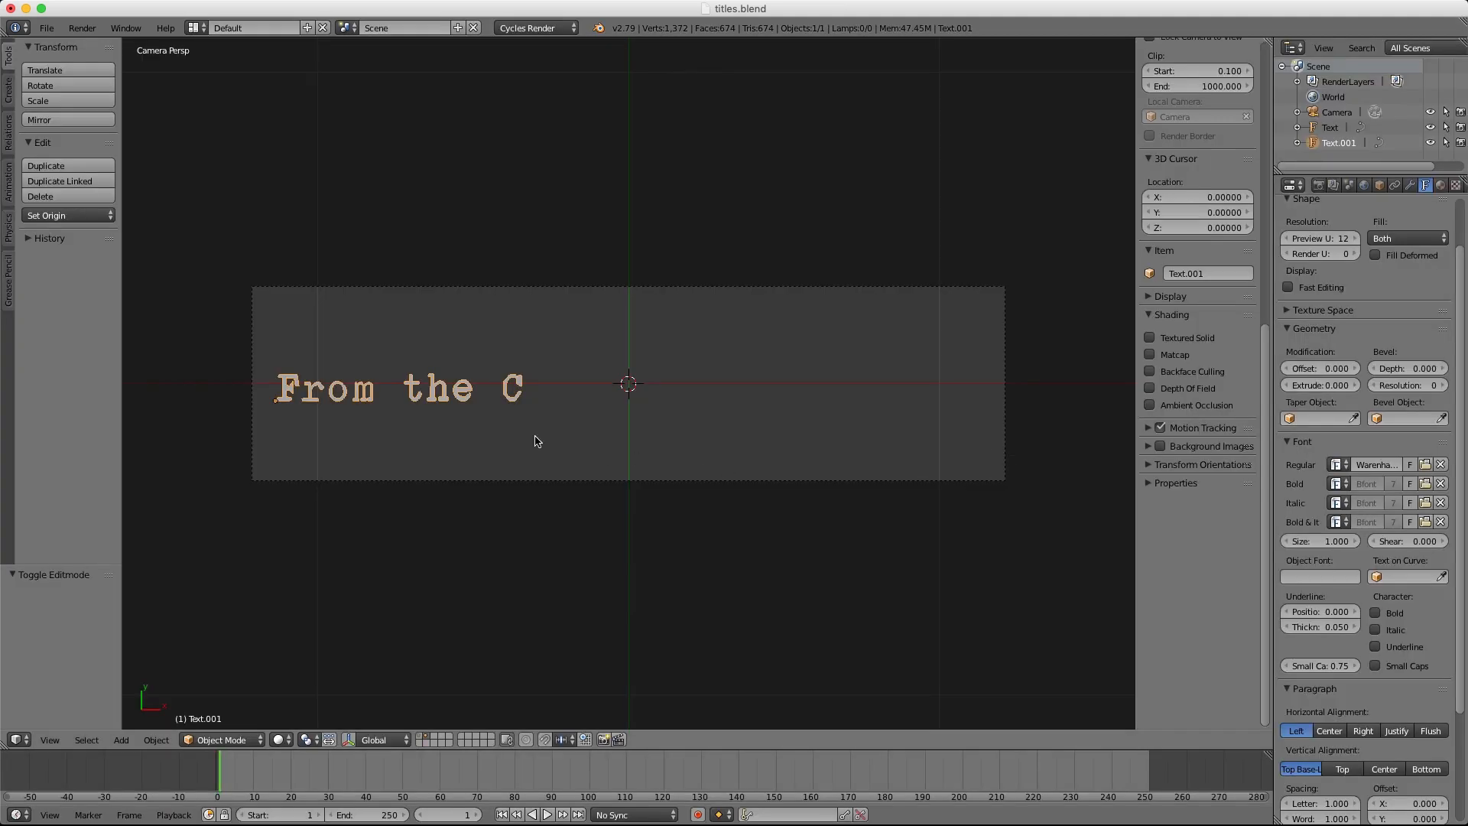
type("rew")
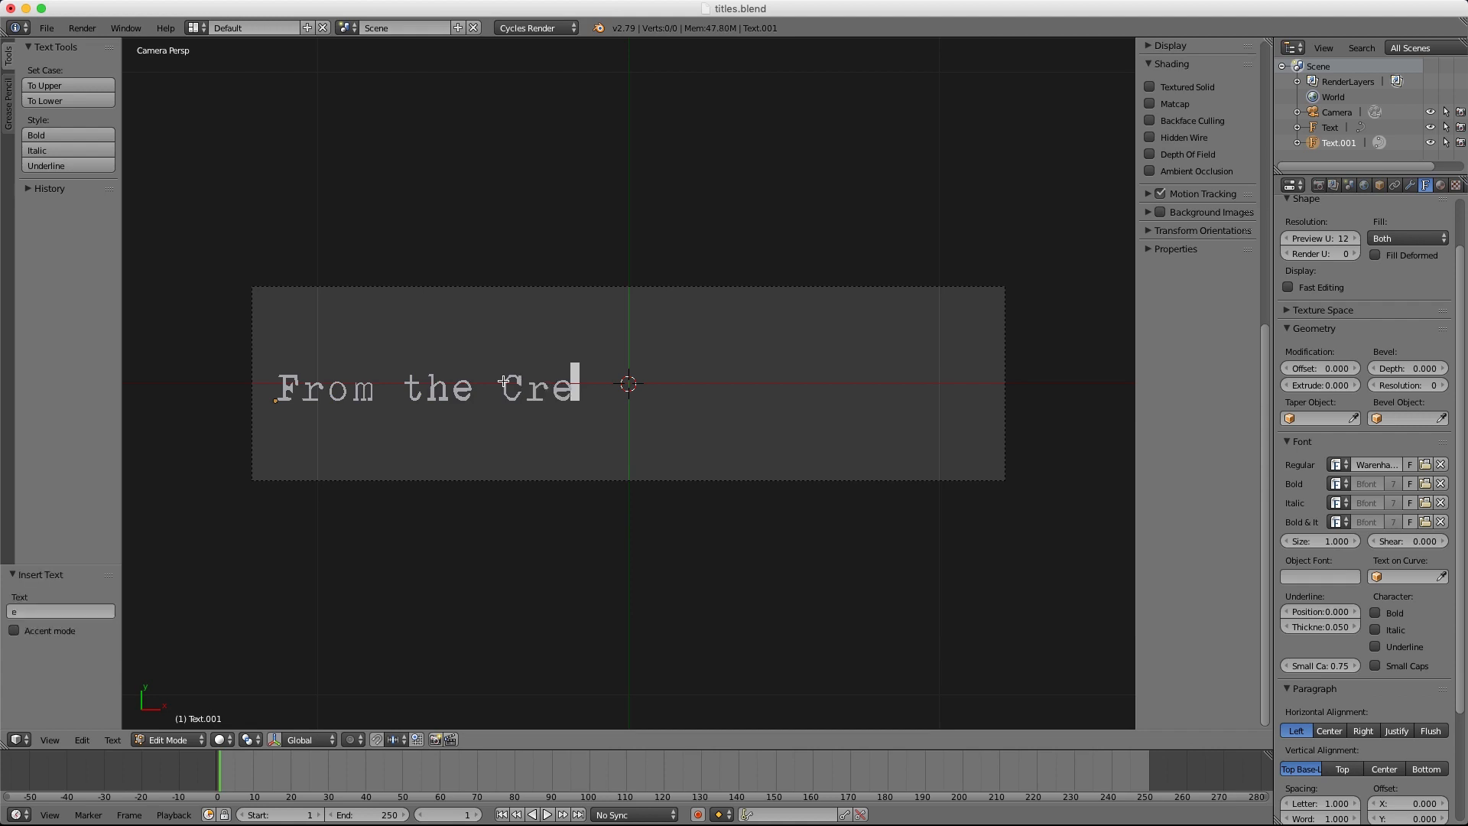
key("Return")
type("at CG Cookie")
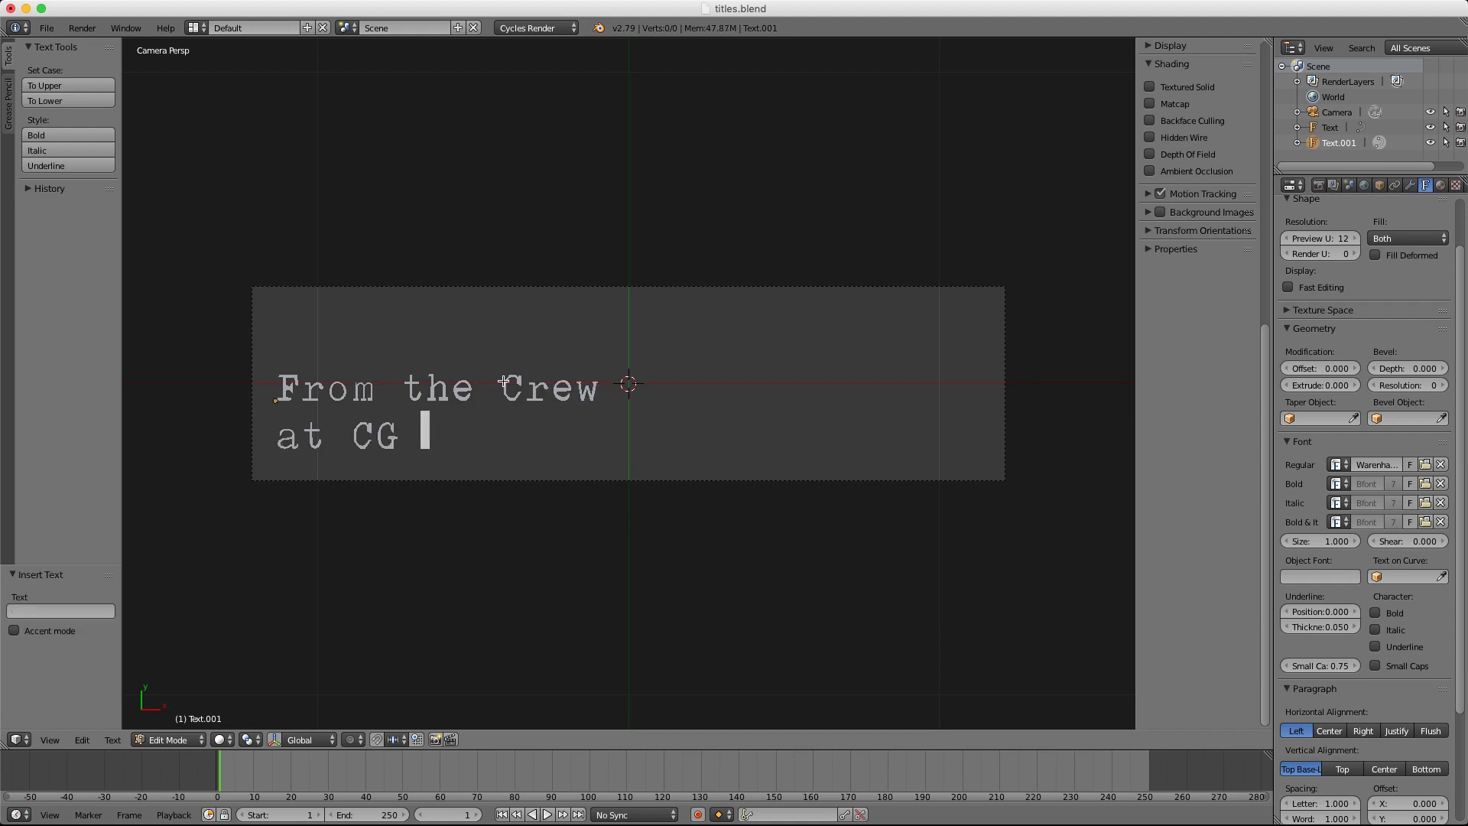
Step: Centre-align the title text and move it about 1.16 along X and 0.098 along Y to the middle of the camera frame
left_click(1329, 730)
key("Tab")
key("g")
key("x")
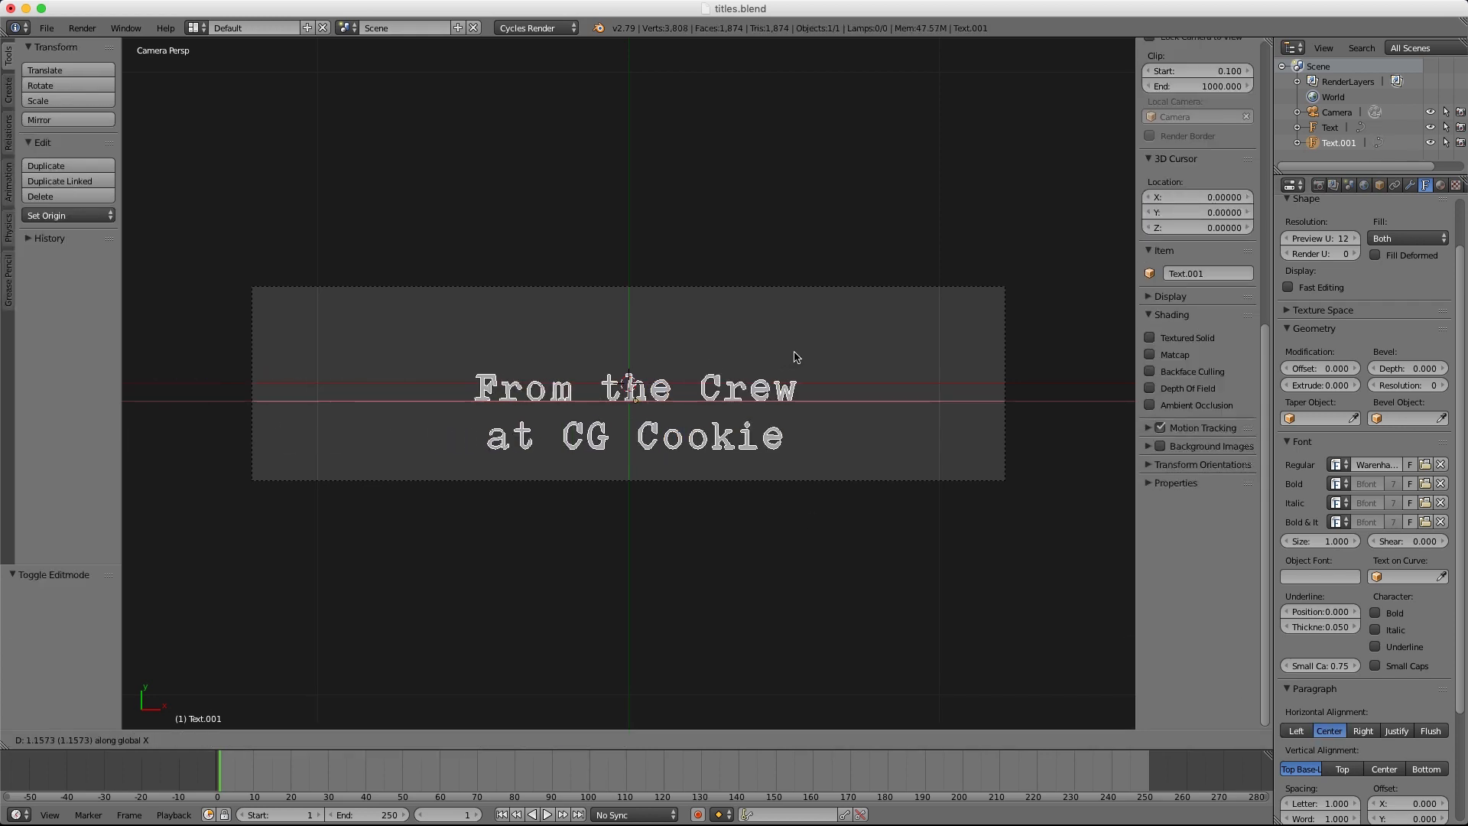
left_click(793, 352)
key("g")
key("y")
left_click(790, 307)
Step: Scale the title up by about 1.68 to fill the camera frame and nudge it about 0.024 along Y
key("s")
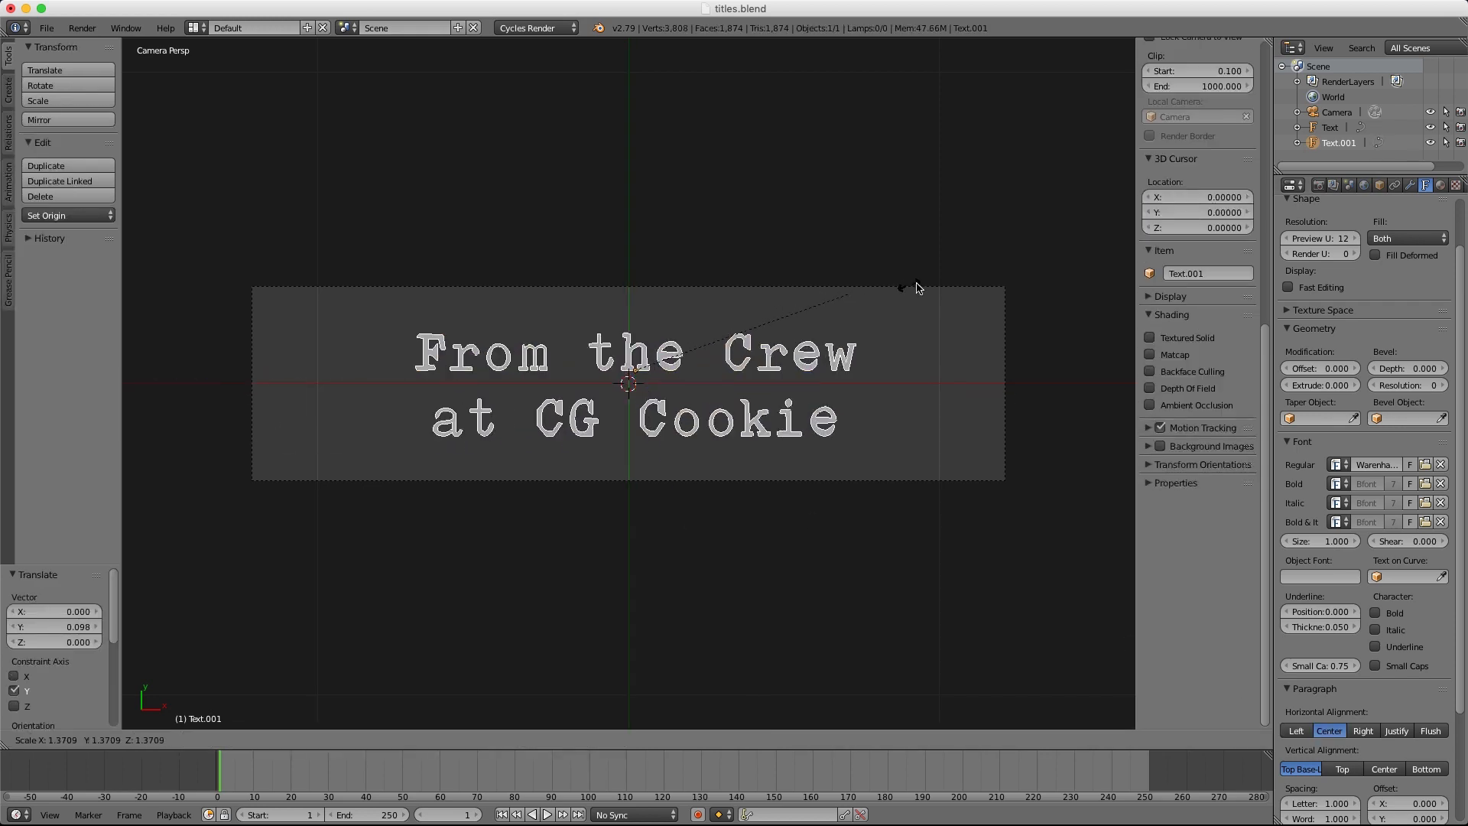
left_click(902, 289)
key("g")
key("y")
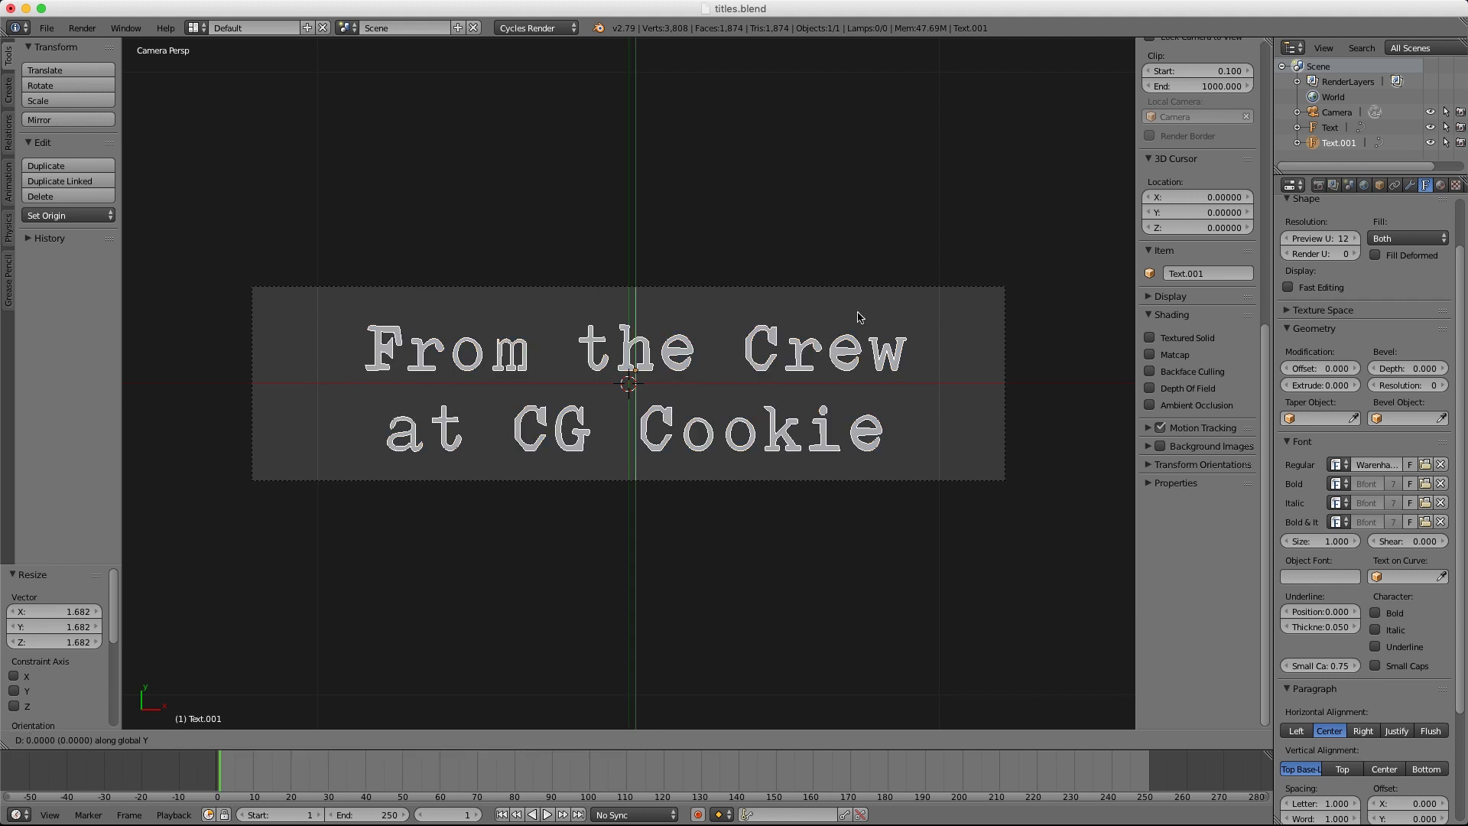
left_click(859, 256)
Step: Render the crew title and save the image as title-crew.png in the GFX folder
left_click(82, 28)
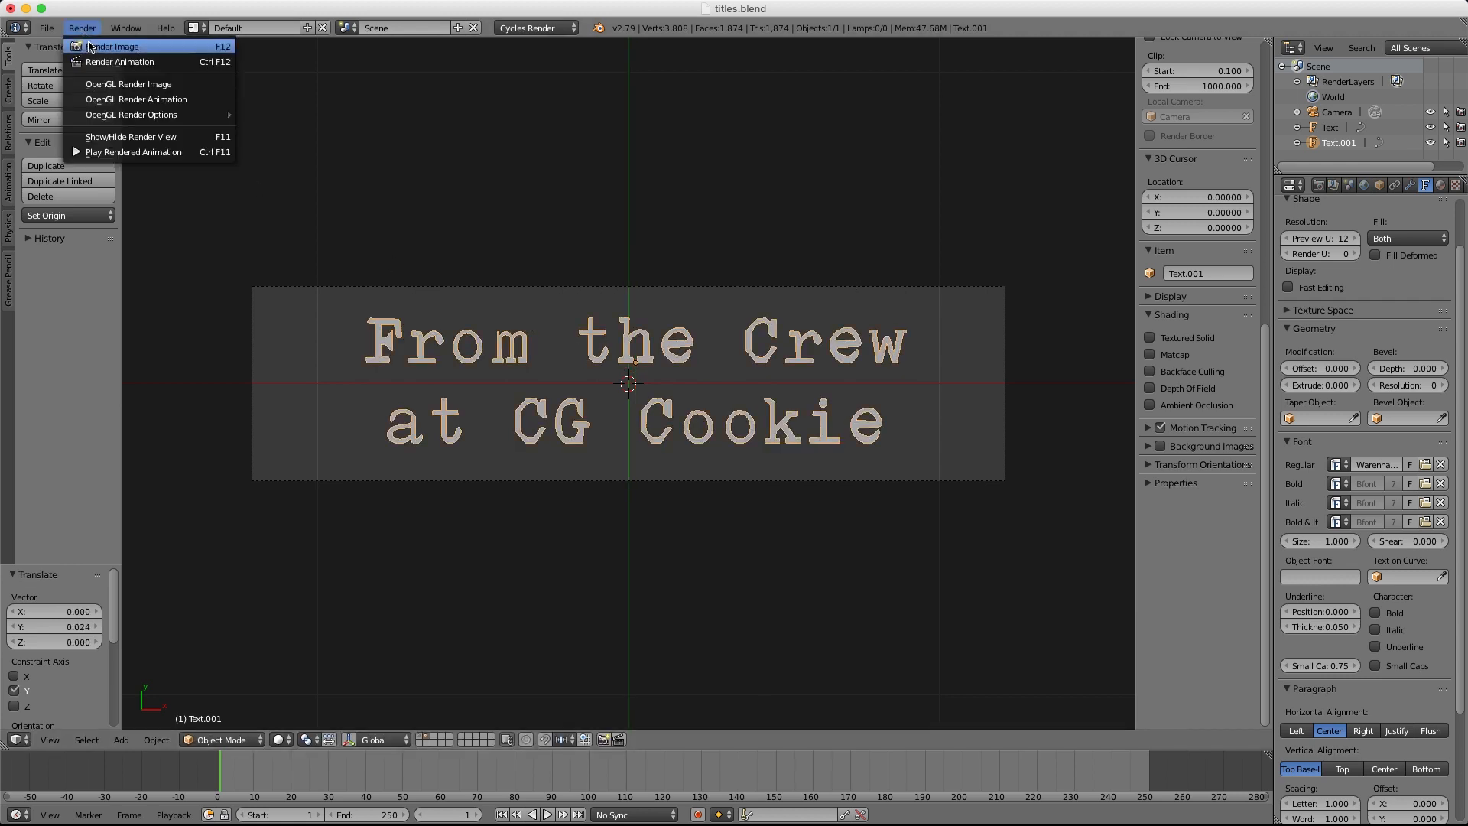
left_click(88, 40)
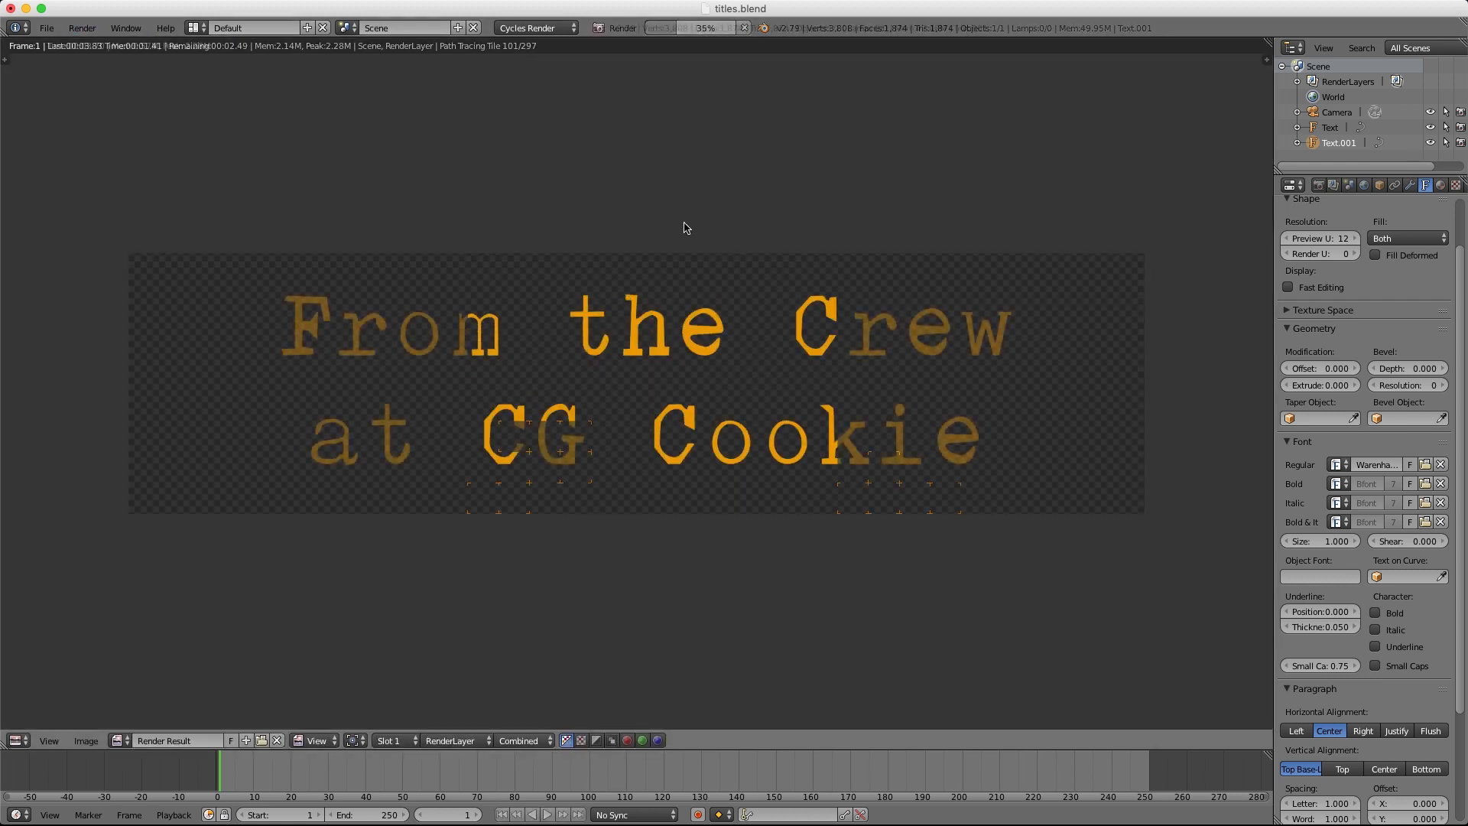
left_click(86, 740)
left_click(123, 648)
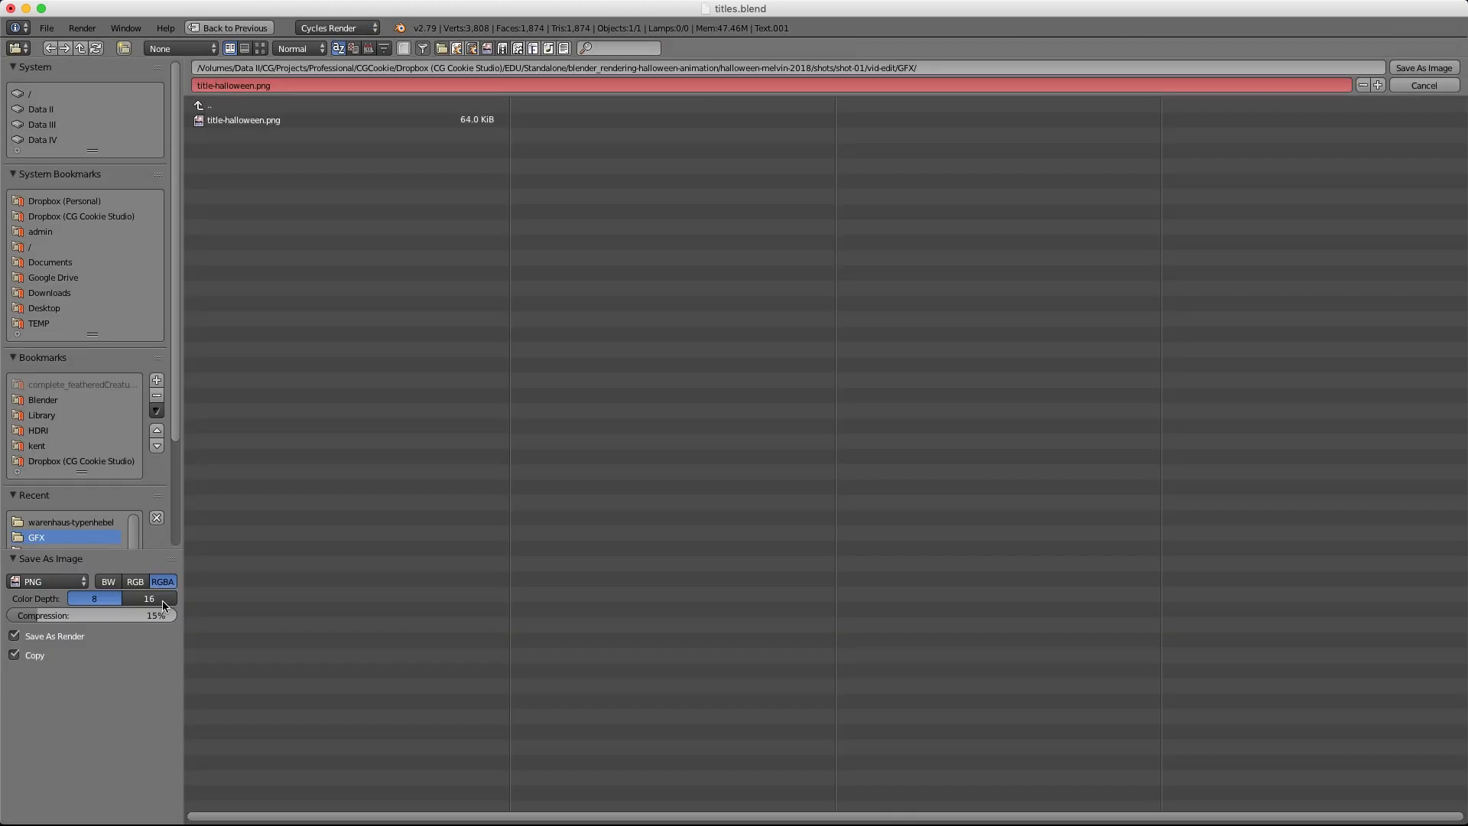
left_click(233, 124)
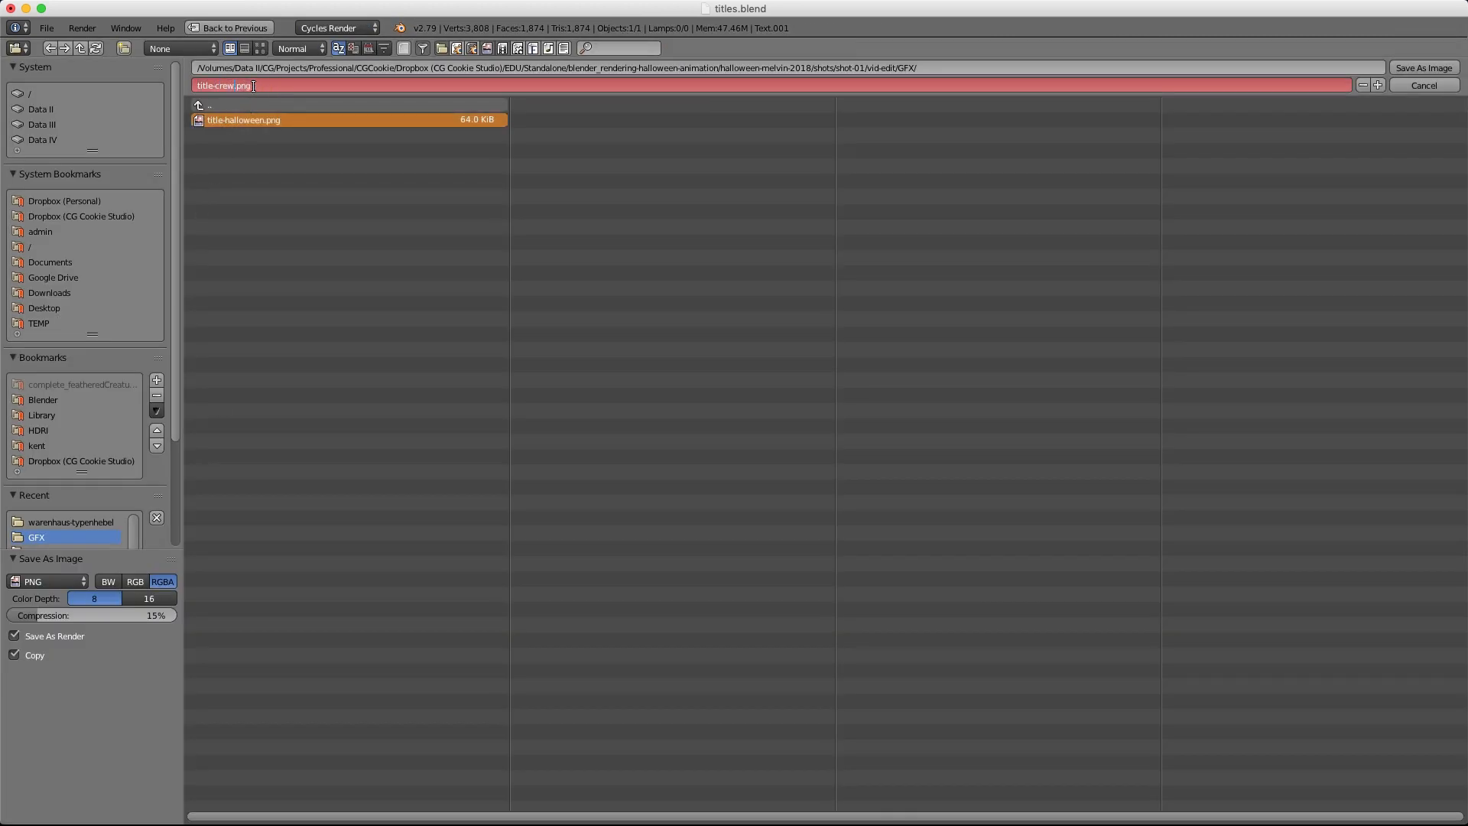
key("Return")
left_click(1424, 68)
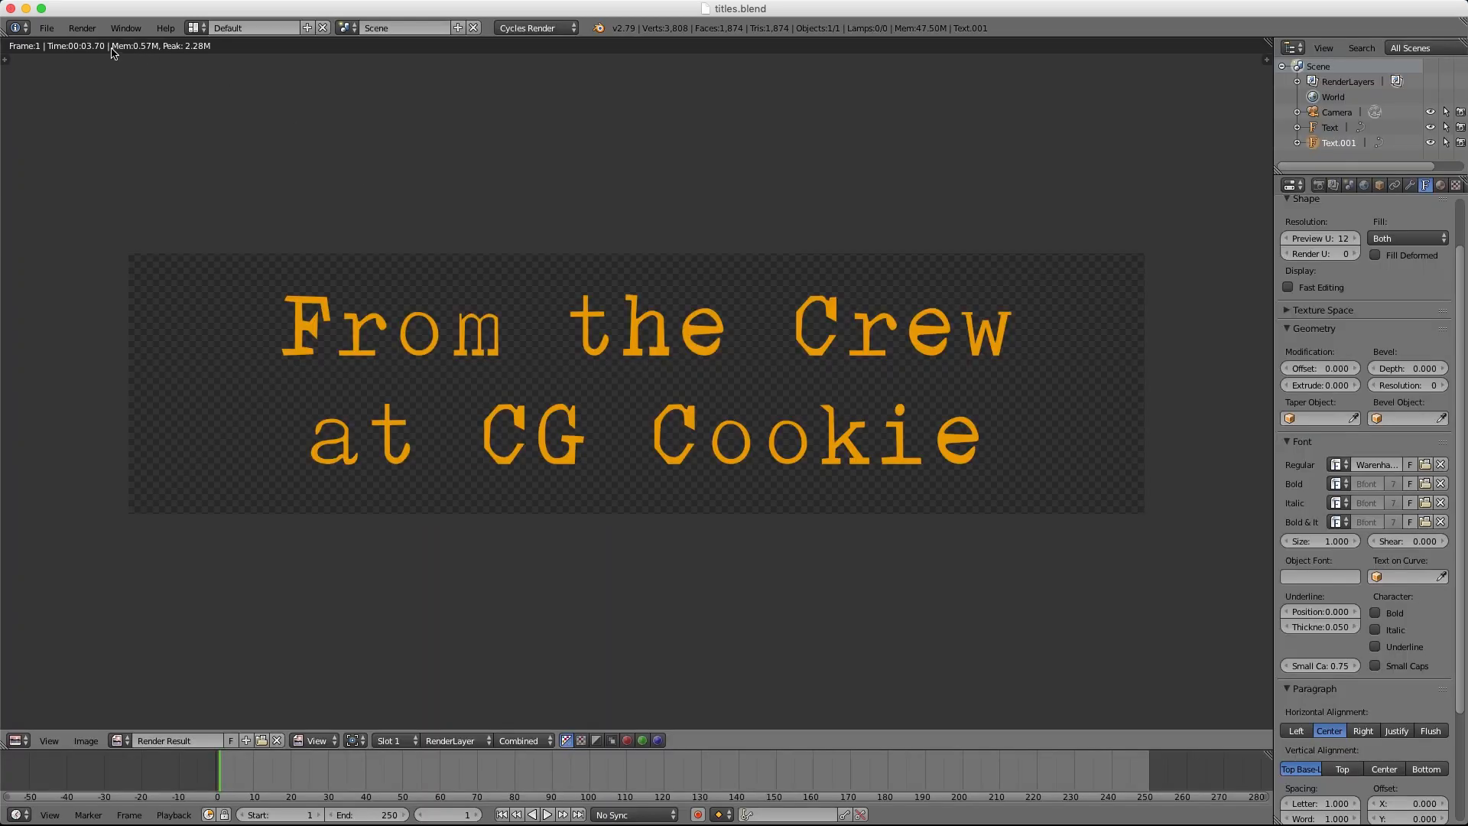
Step: Open the recent video editing file rec_vse_02.blend
left_click(47, 28)
mouse_move(79, 76)
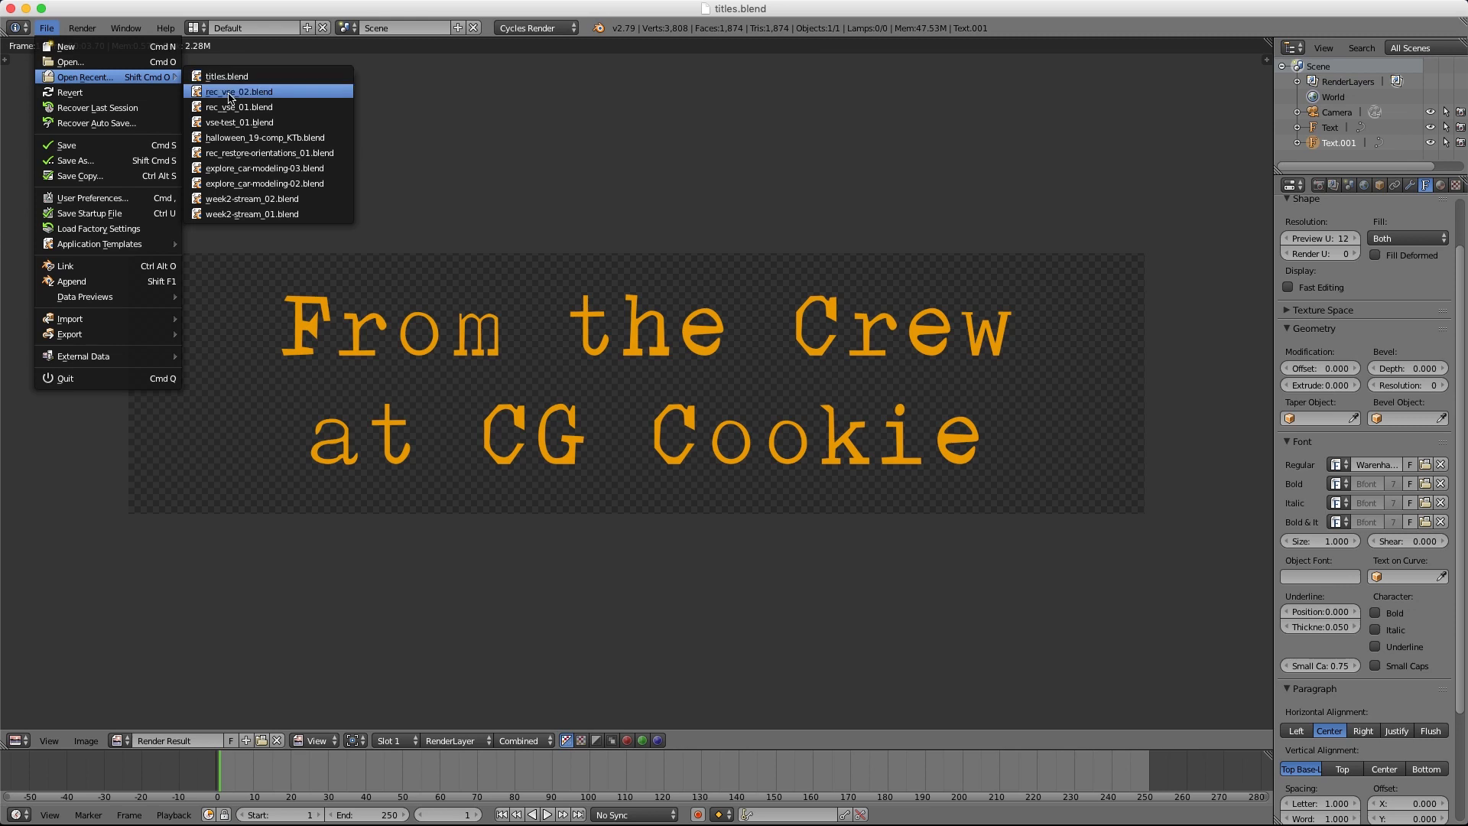
left_click(229, 95)
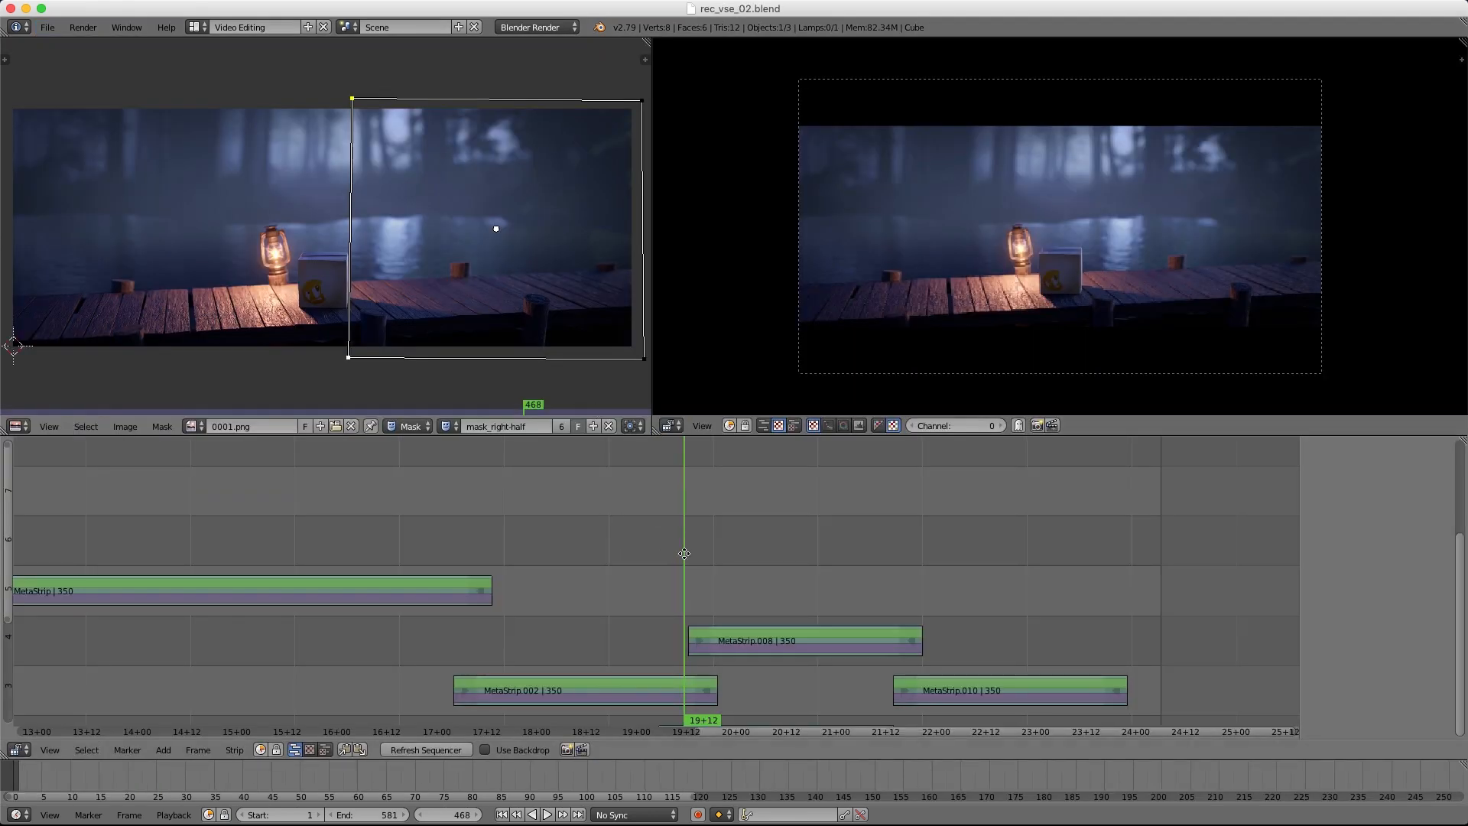
Step: Add title-halloween.png from shot-01's vid-edit/GFX folder as an image strip starting at frame 468
key("shift+a")
left_click(717, 590)
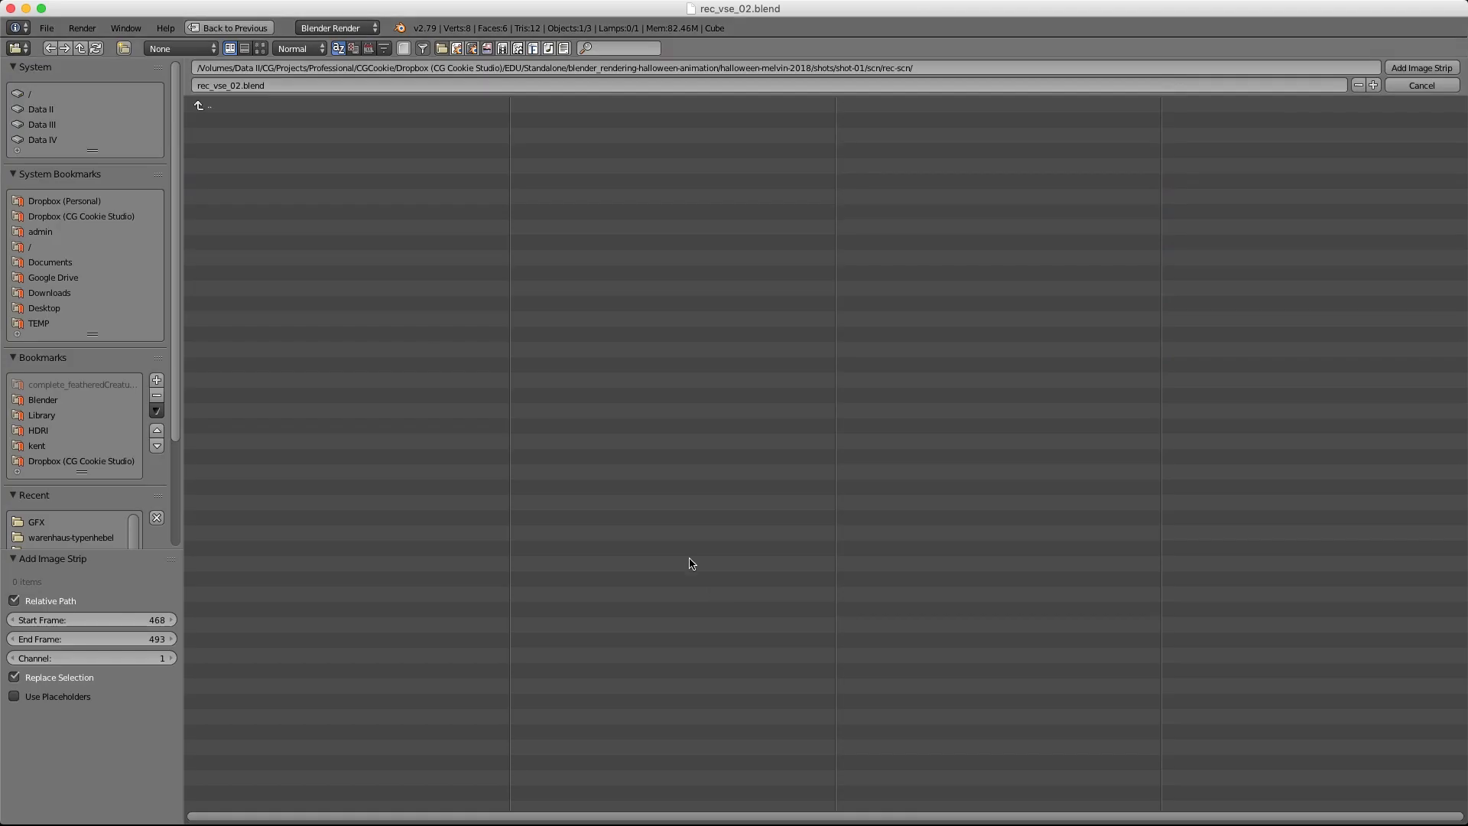
left_click(214, 108)
left_click(213, 108)
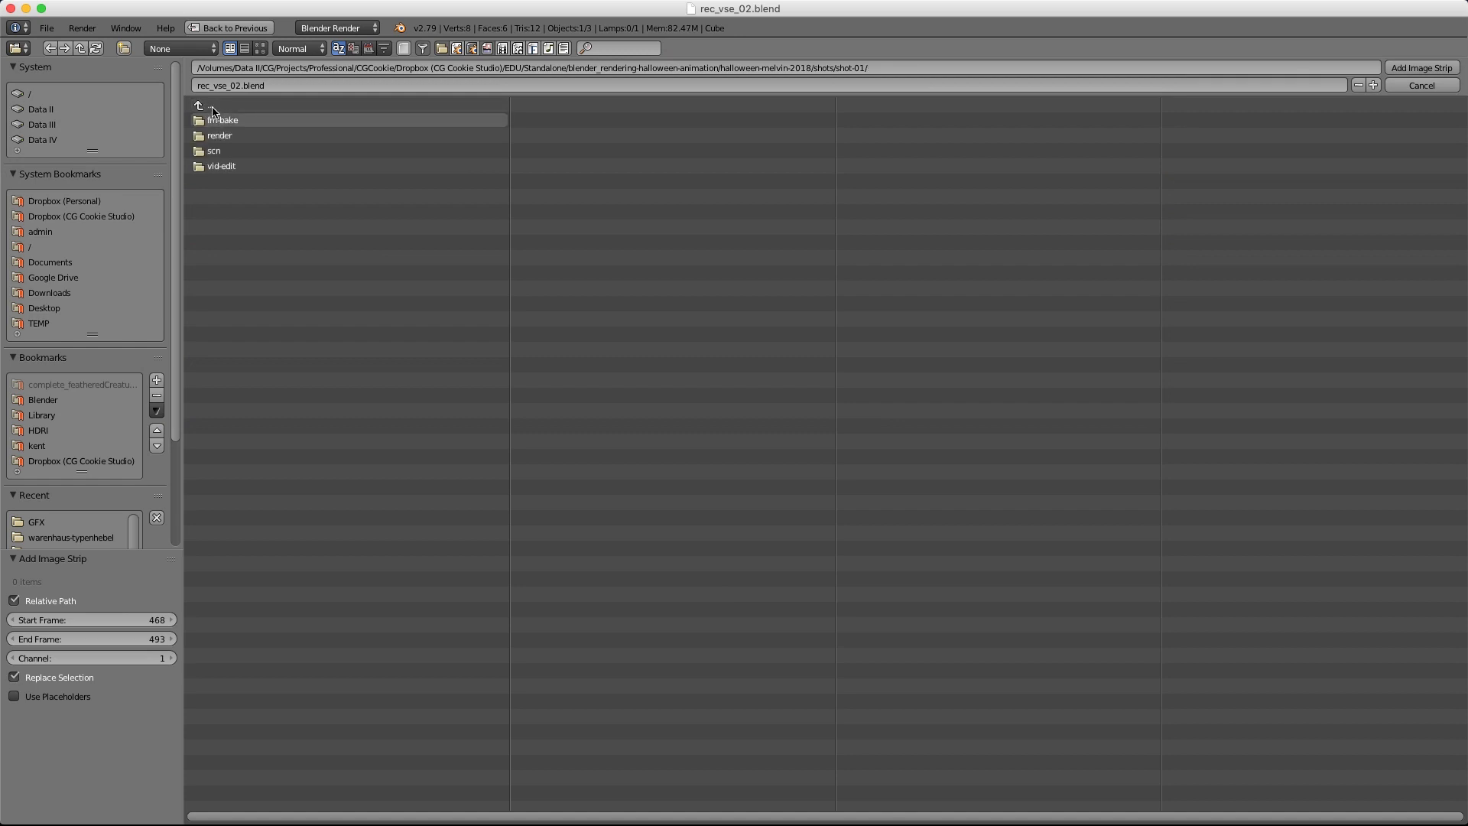
left_click(214, 108)
left_click(226, 136)
left_click(222, 151)
left_click(219, 180)
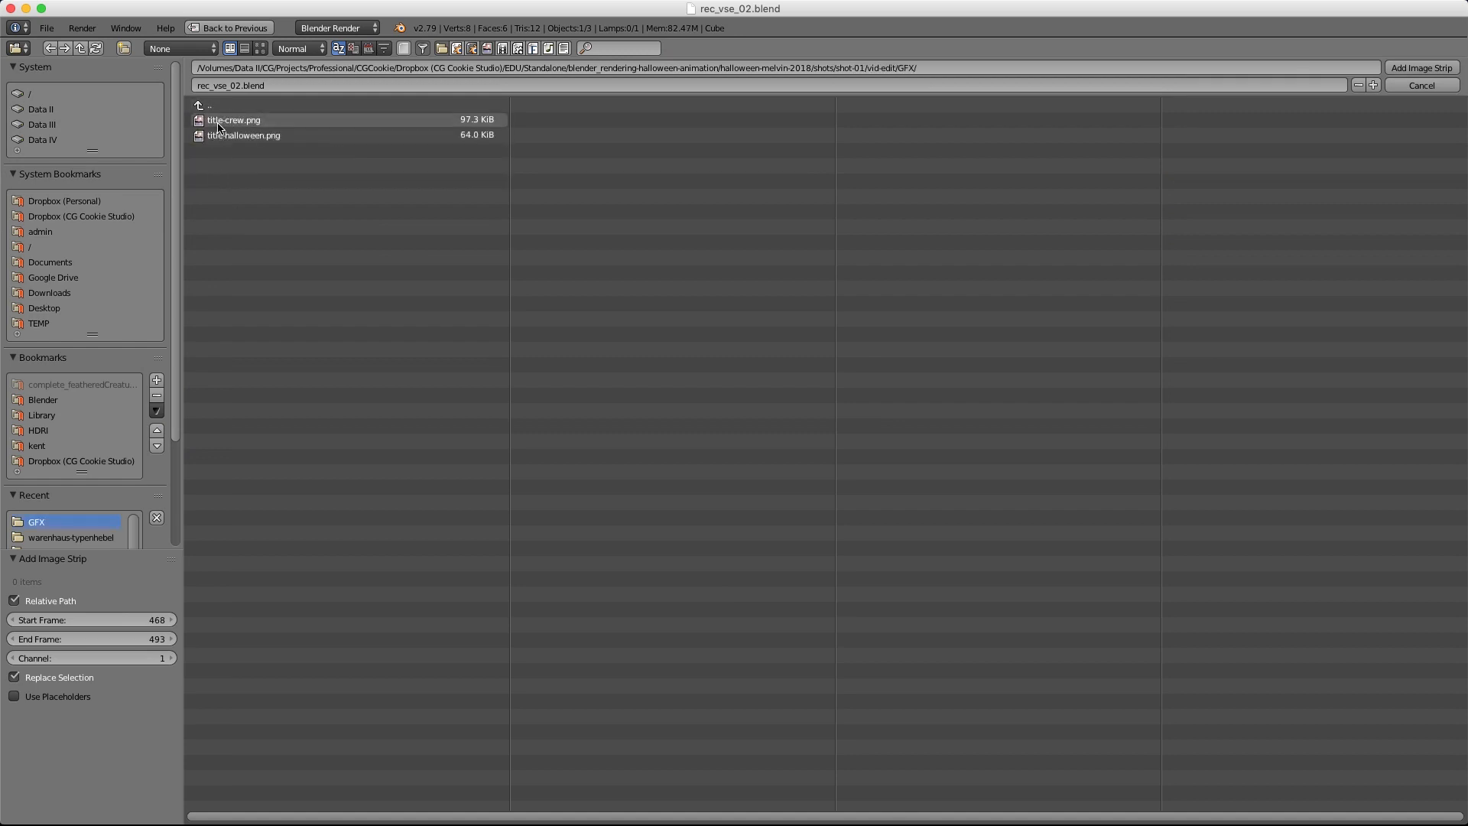
double_click(222, 134)
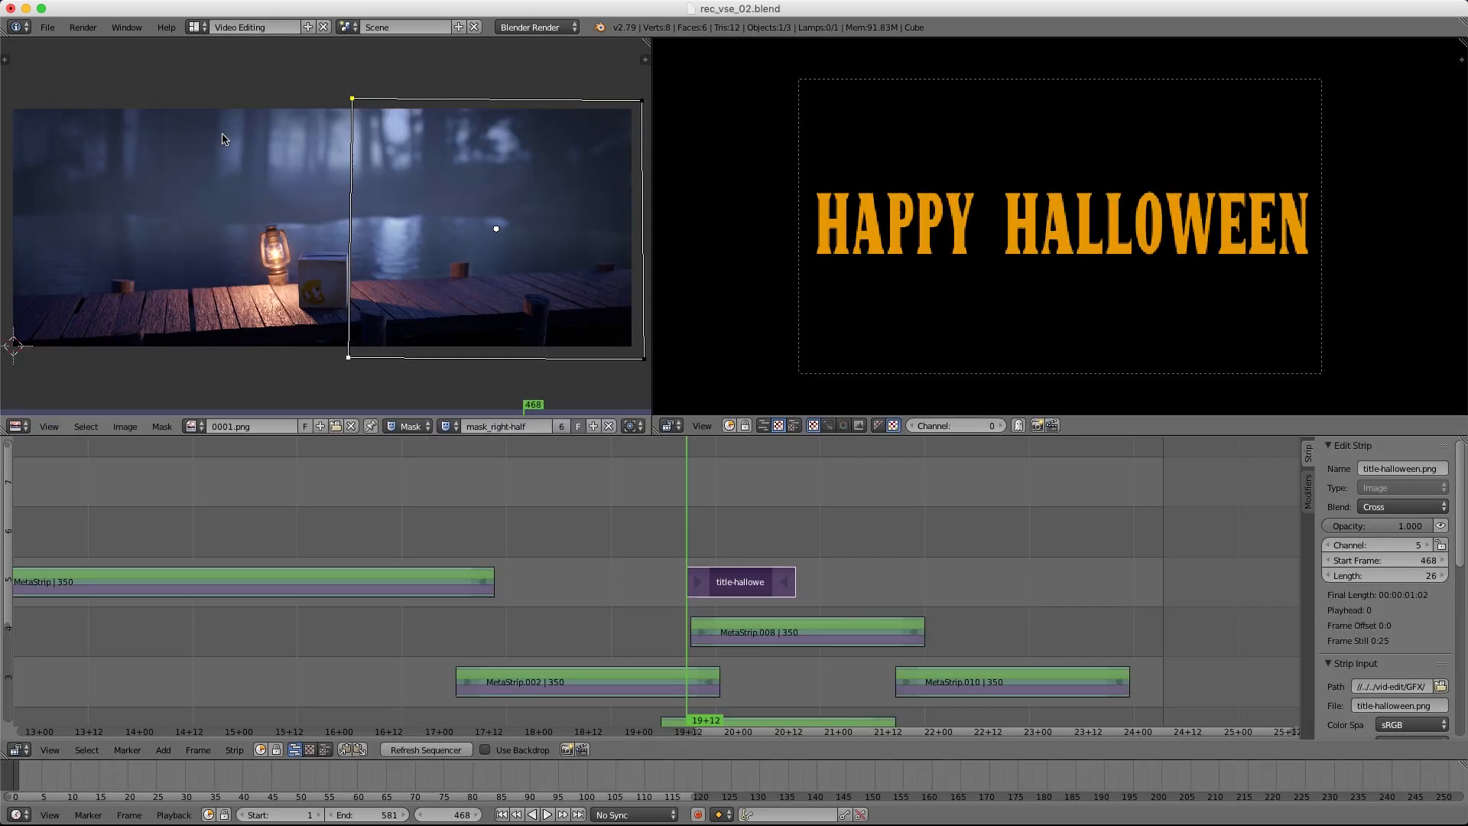
Step: Set the title-halloween.png strip's blend mode to Alpha Over and move the playhead to frame 479
left_click(1396, 511)
left_click(1388, 424)
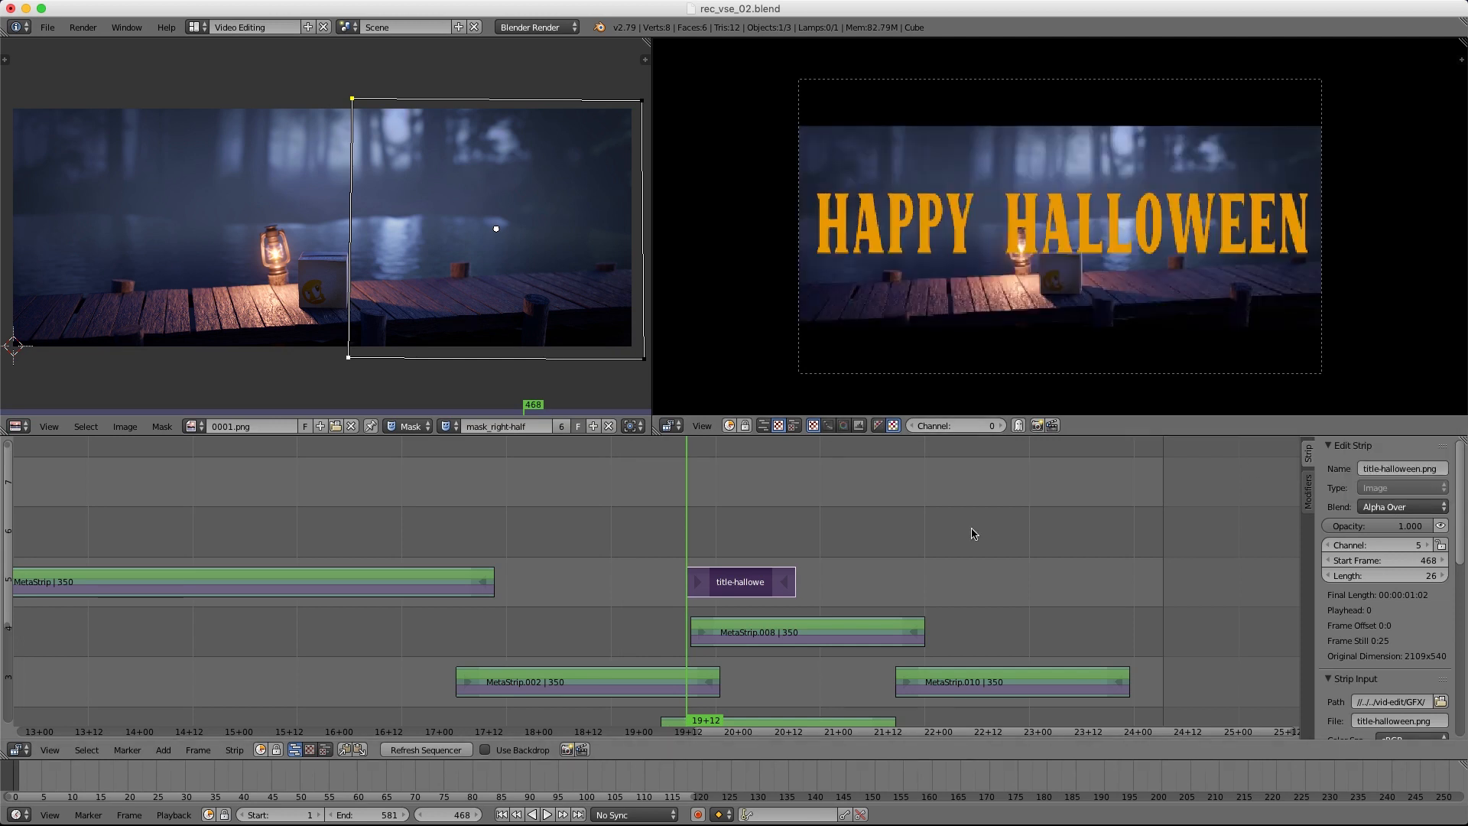
left_click(731, 536)
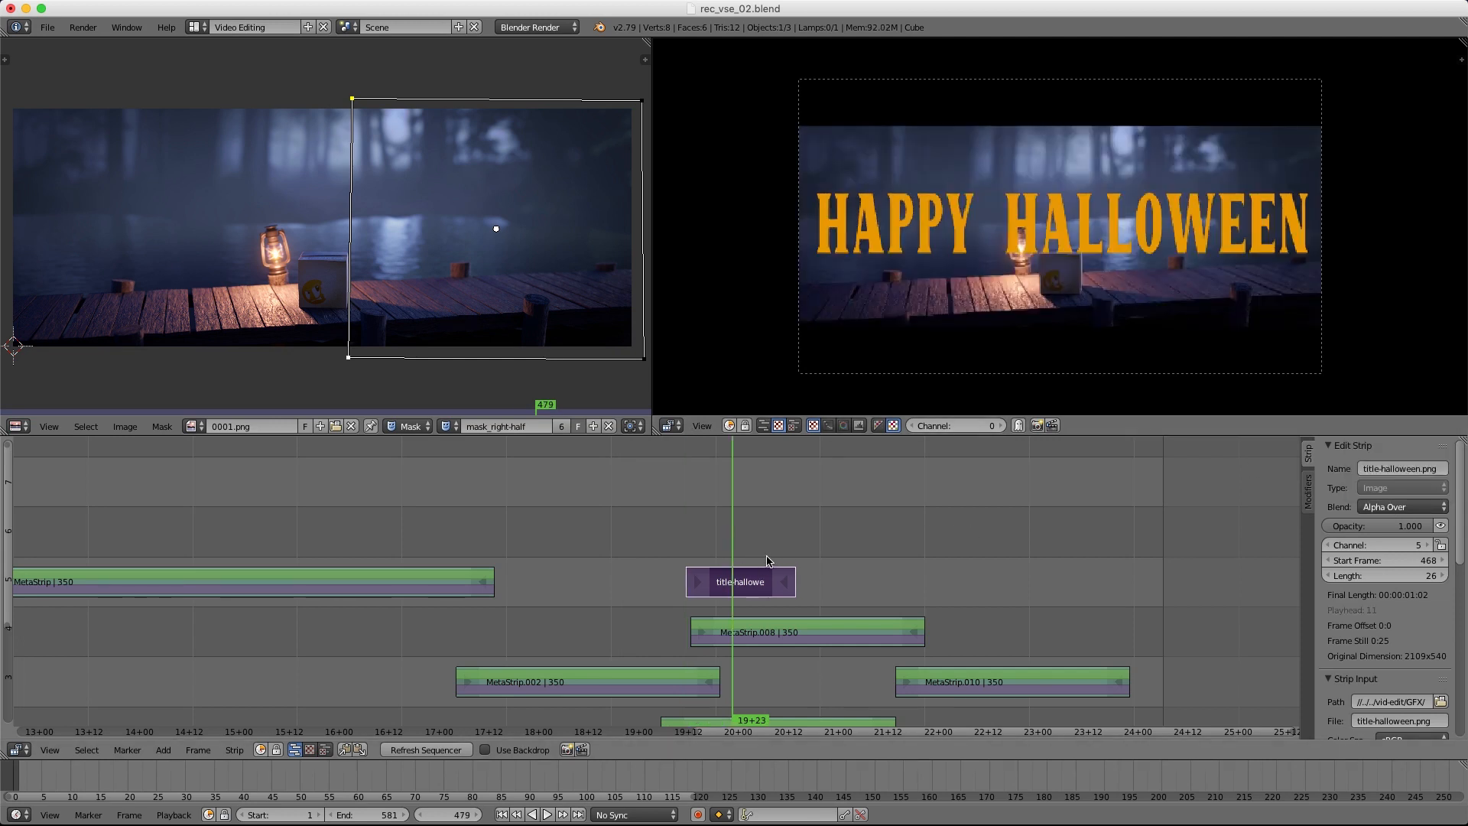
middle_click_drag(767, 561, 692, 534)
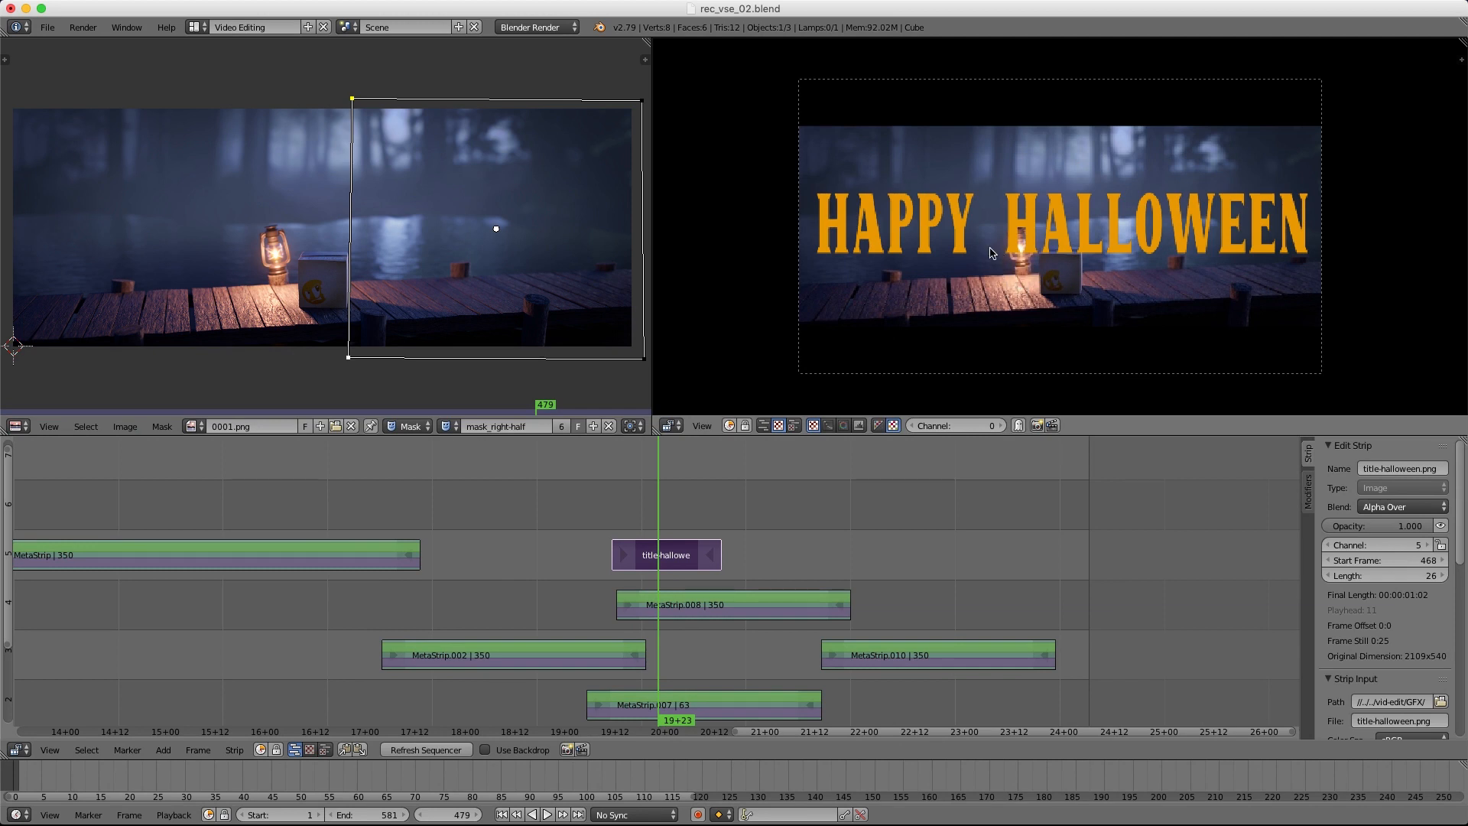
middle_click_drag(650, 574, 625, 501)
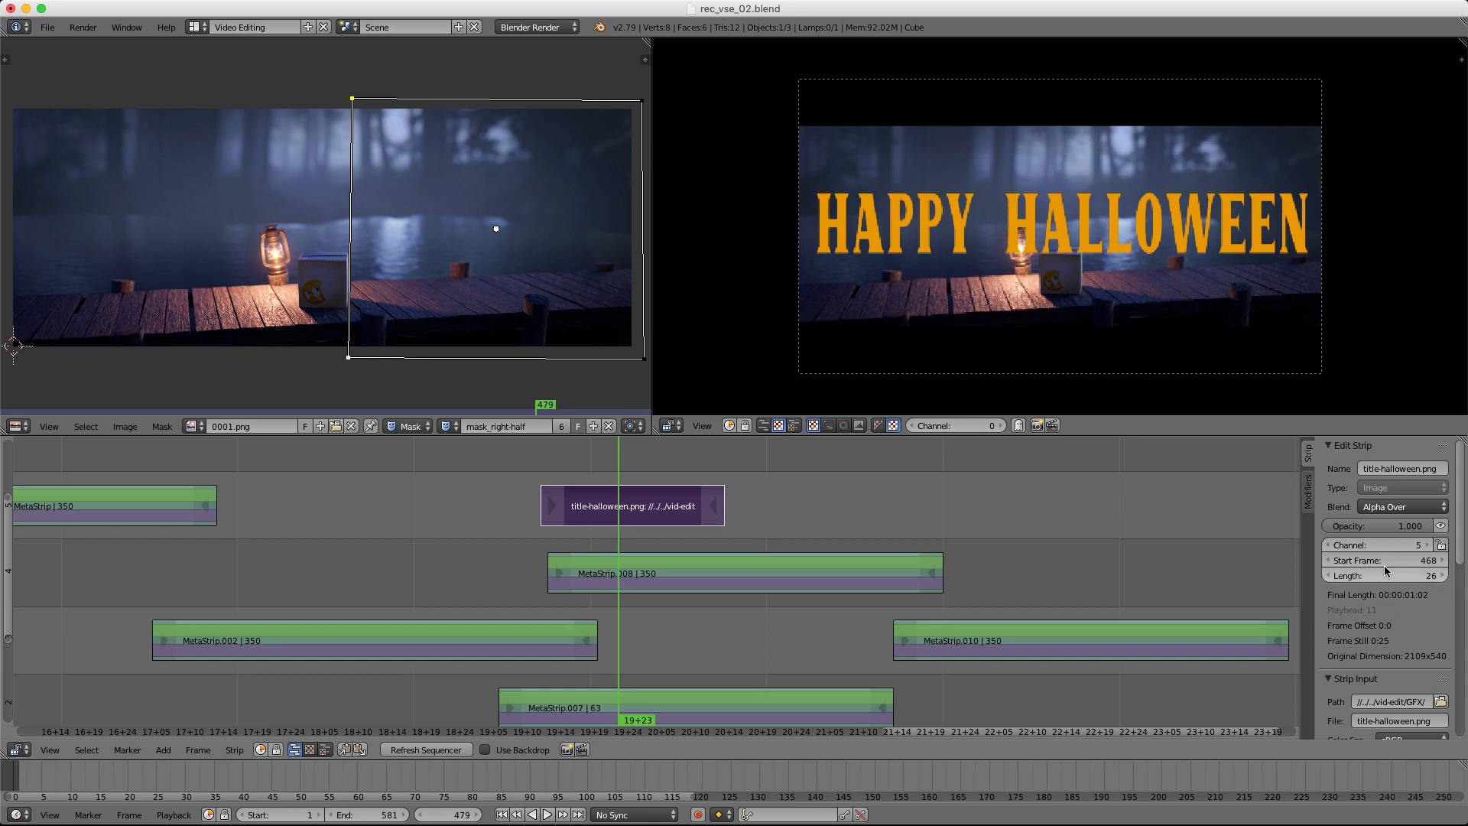
Step: Try the Image Offset and Image Crop options on the title-halloween.png strip and turn both off again
scroll(1368, 612, "down", 6)
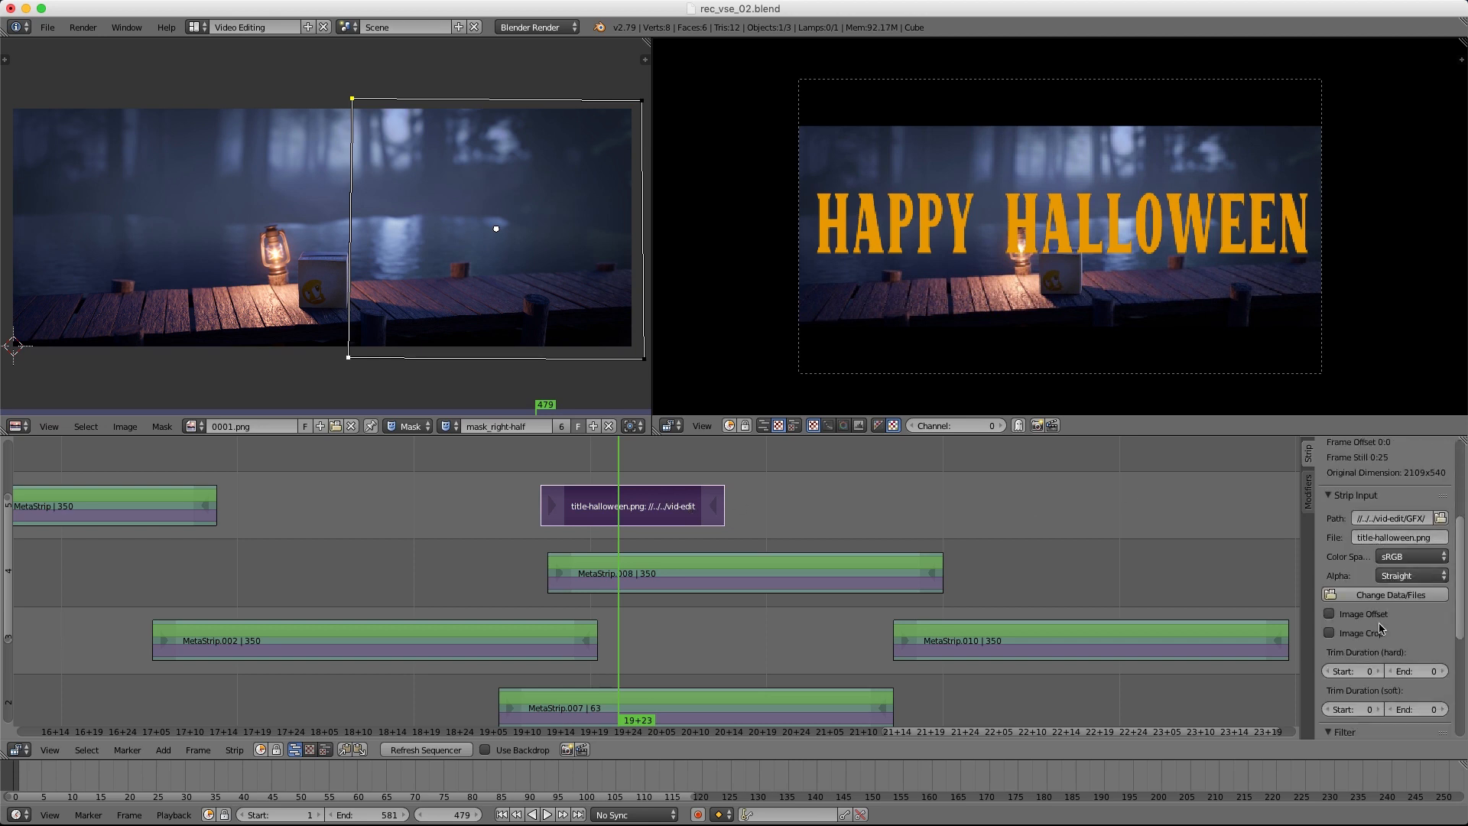
left_click(1330, 614)
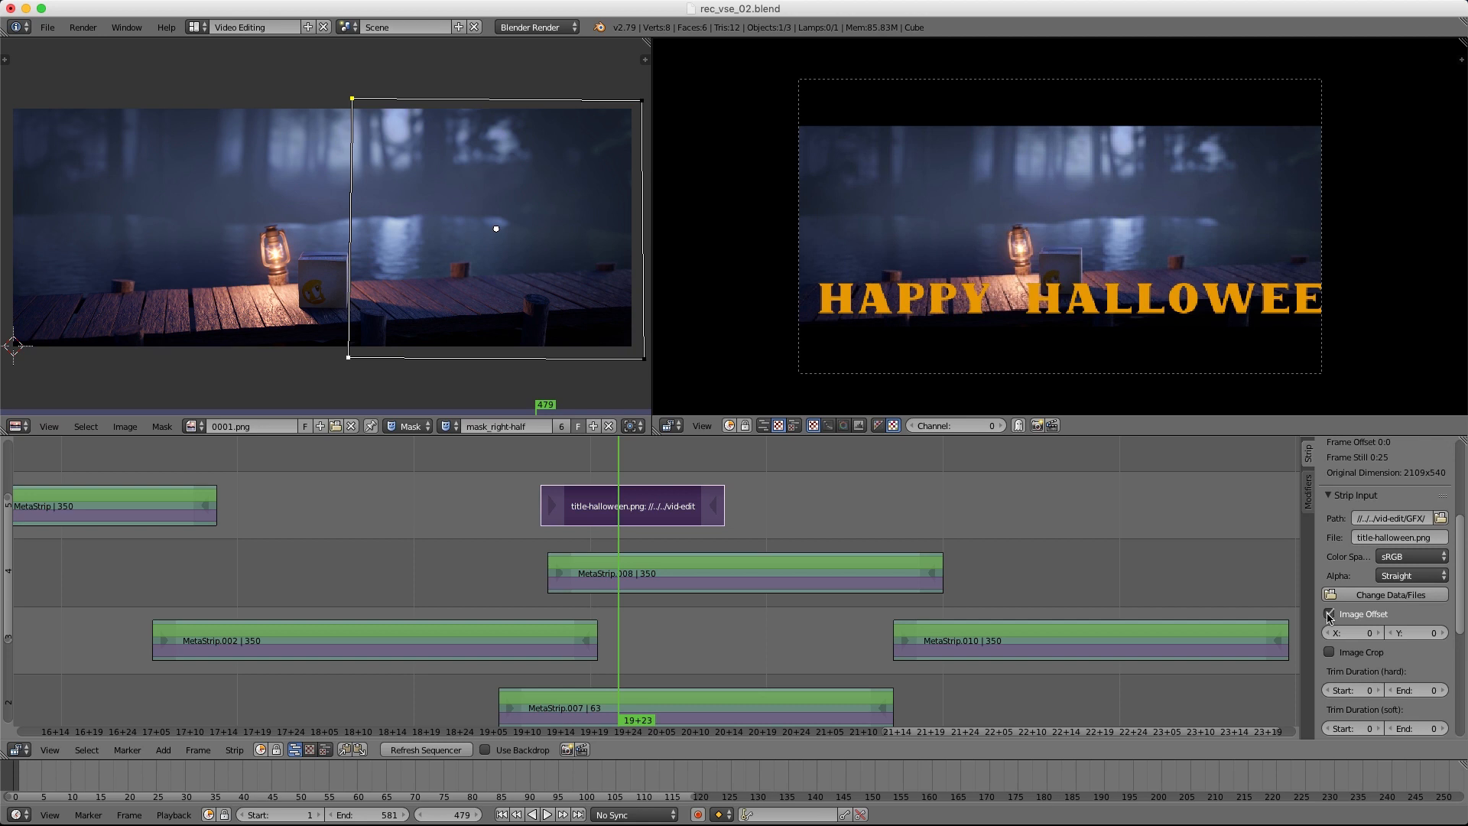
left_click(1329, 614)
left_click(1329, 616)
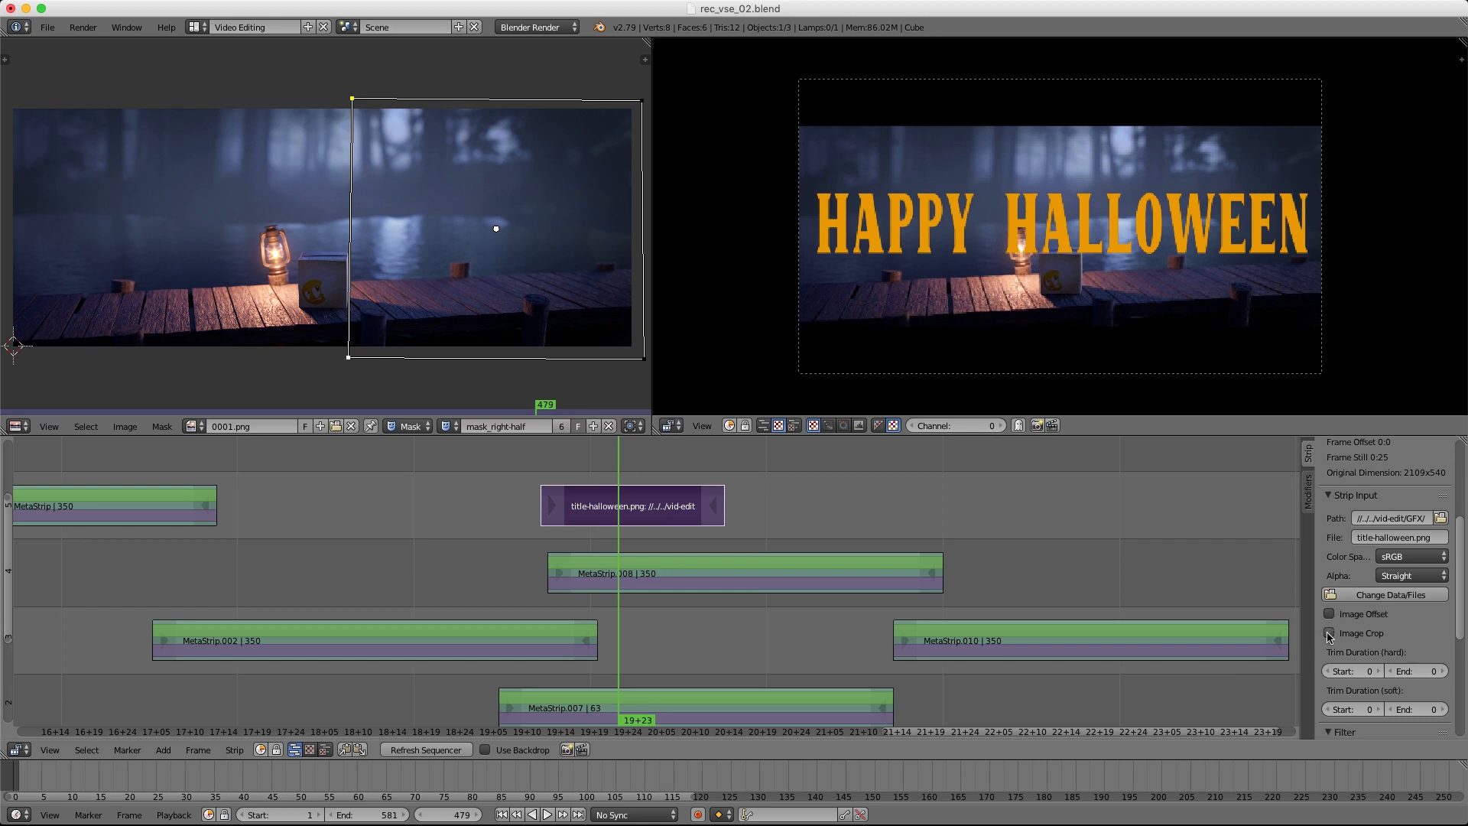
left_click(1329, 634)
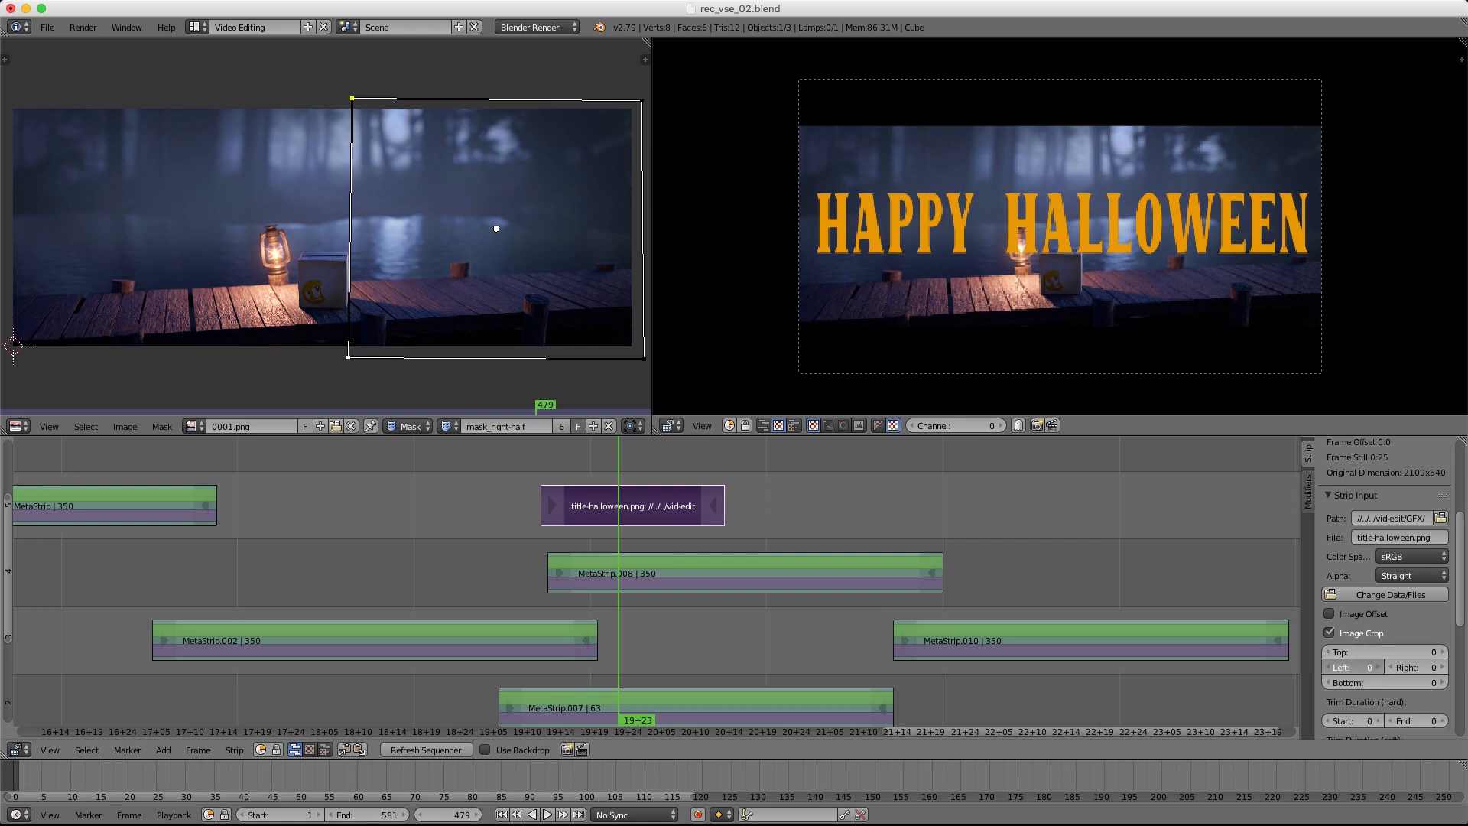
mouse_move(1352, 668)
left_mouse_down()
mouse_move(1395, 668)
mouse_move(1351, 667)
left_mouse_up()
mouse_move(1352, 667)
left_mouse_down()
mouse_move(1384, 668)
mouse_move(1354, 668)
left_mouse_up()
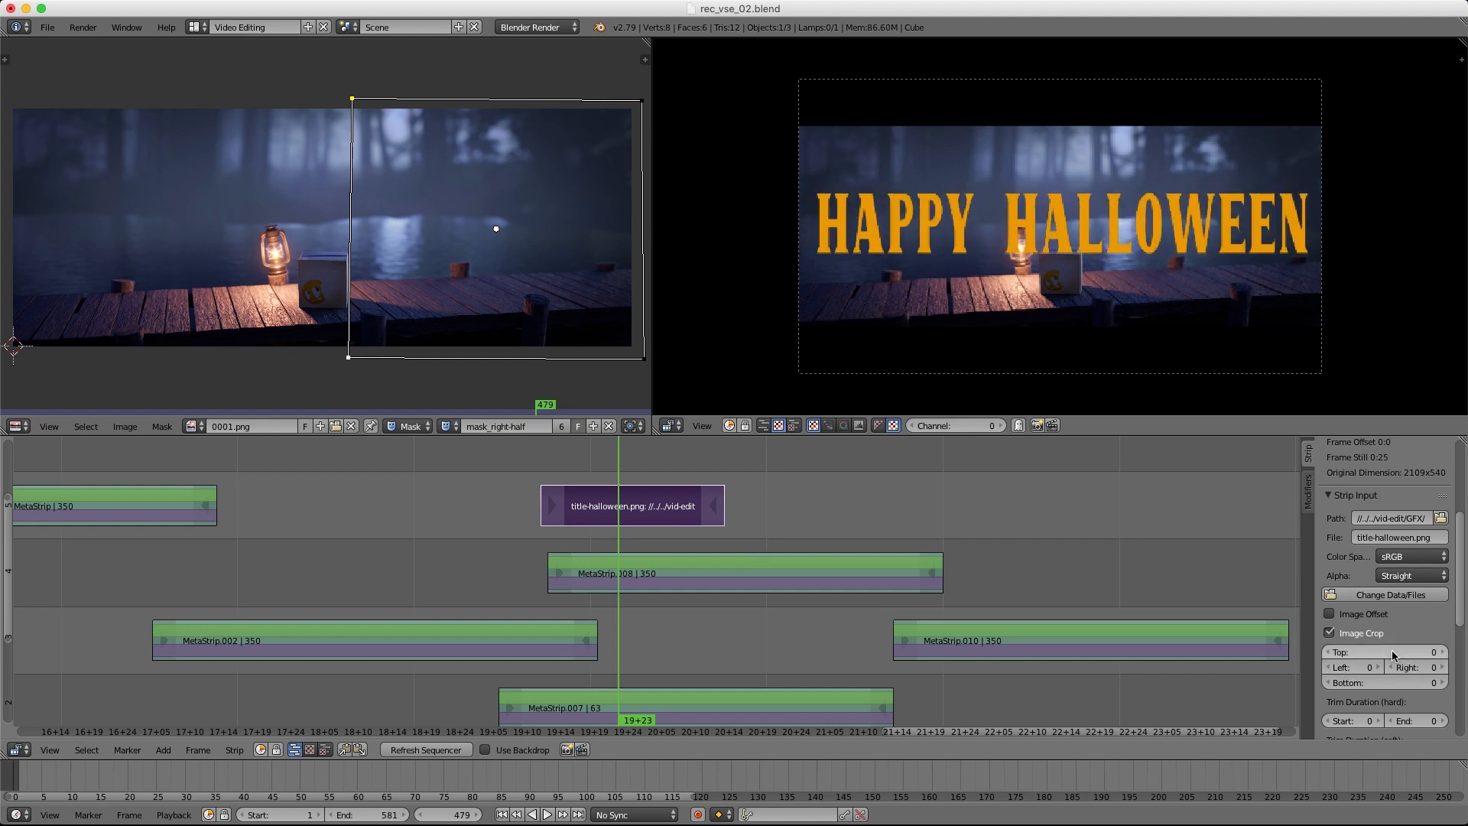
left_click(1333, 632)
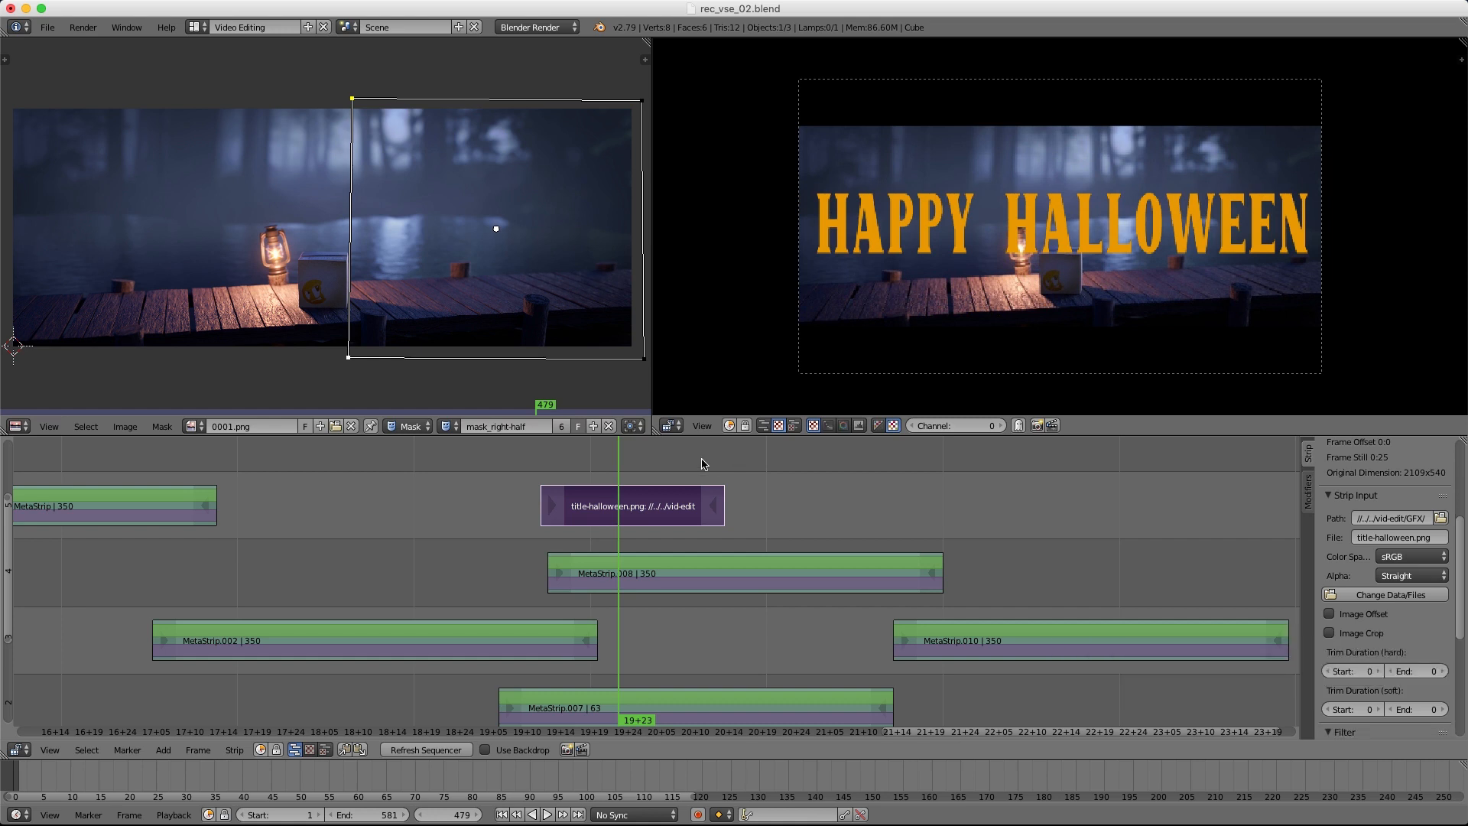
Step: Add a Transform effect strip to the title-halloween.png strip and enable Uniform Scale on it
middle_click_drag(648, 468, 648, 507)
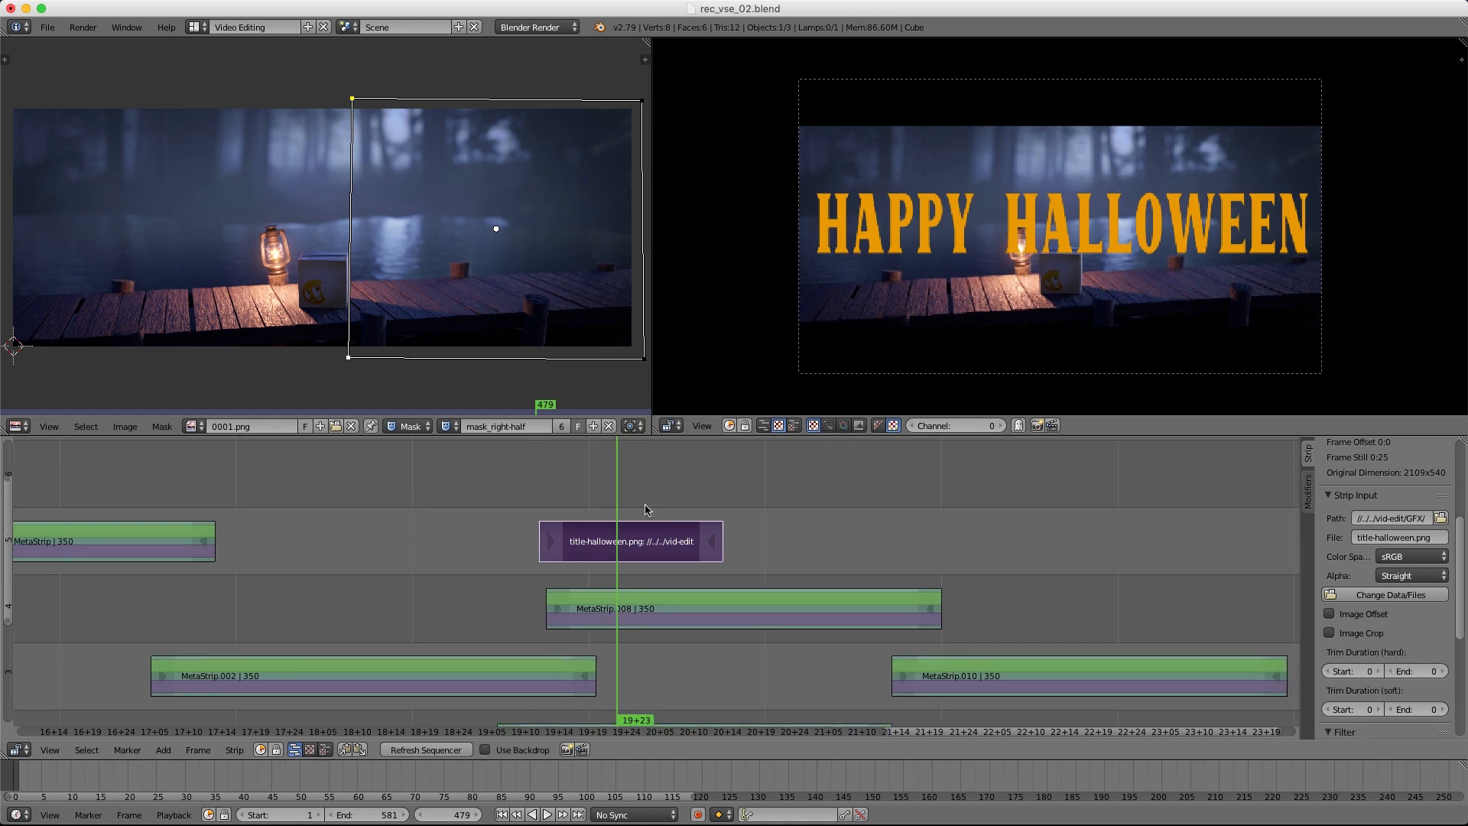
key("shift+a")
mouse_move(631, 539)
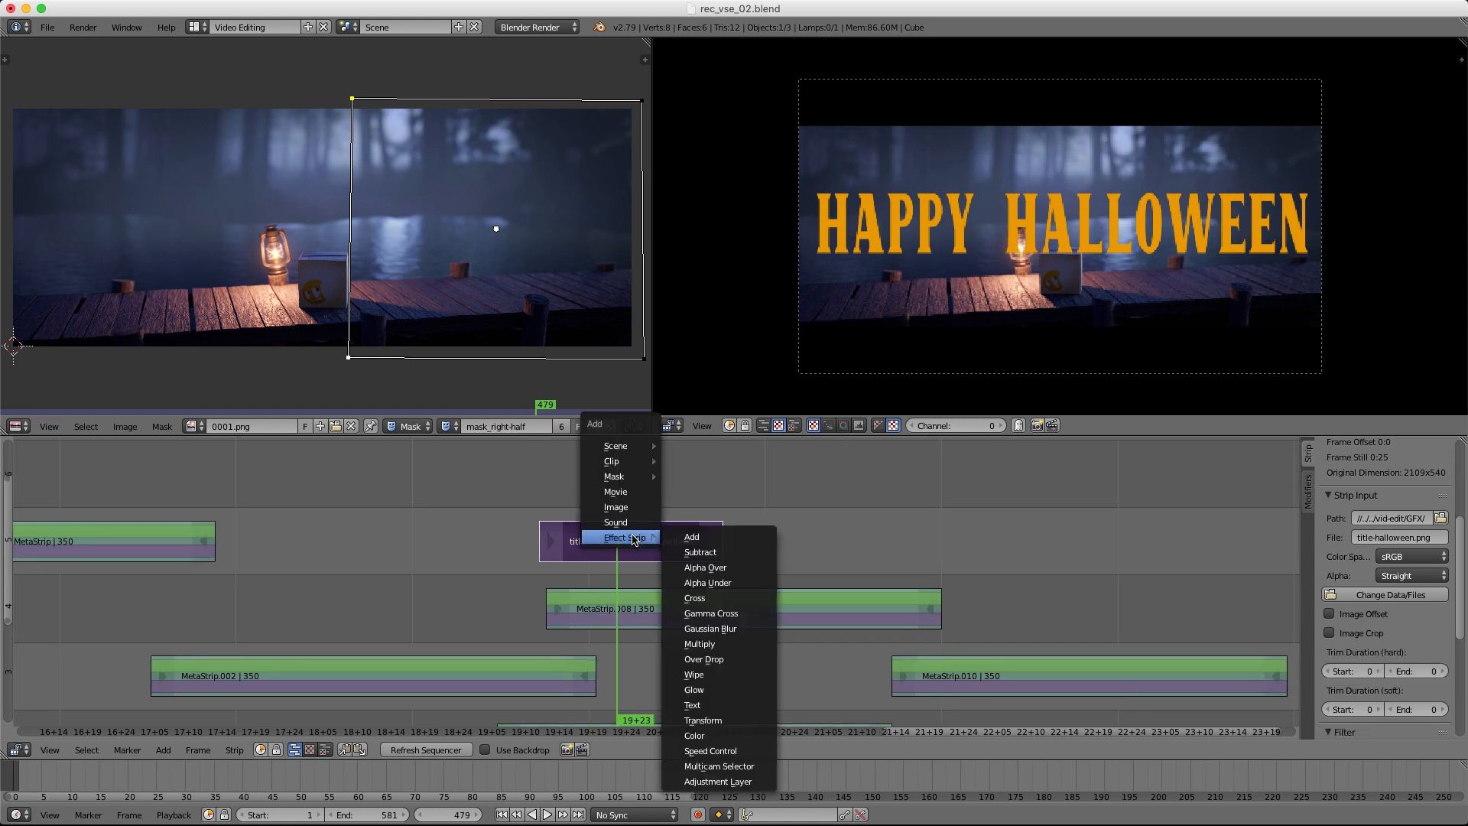
left_click(703, 720)
middle_click_drag(656, 529, 646, 524)
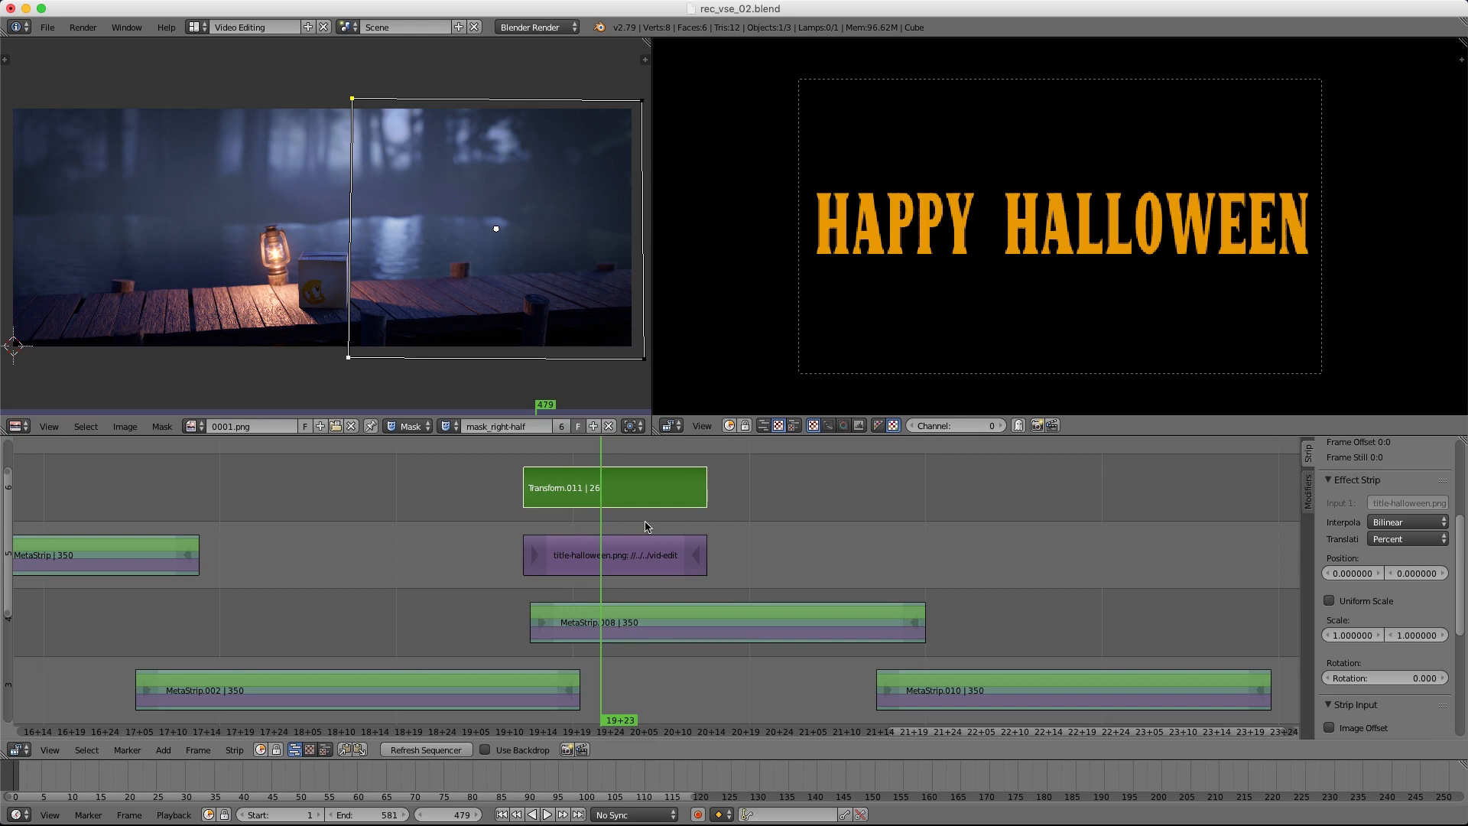
left_click(1330, 601)
Step: Set the Transform effect strip's blend mode to Alpha Over
scroll(1361, 497, "up", 5)
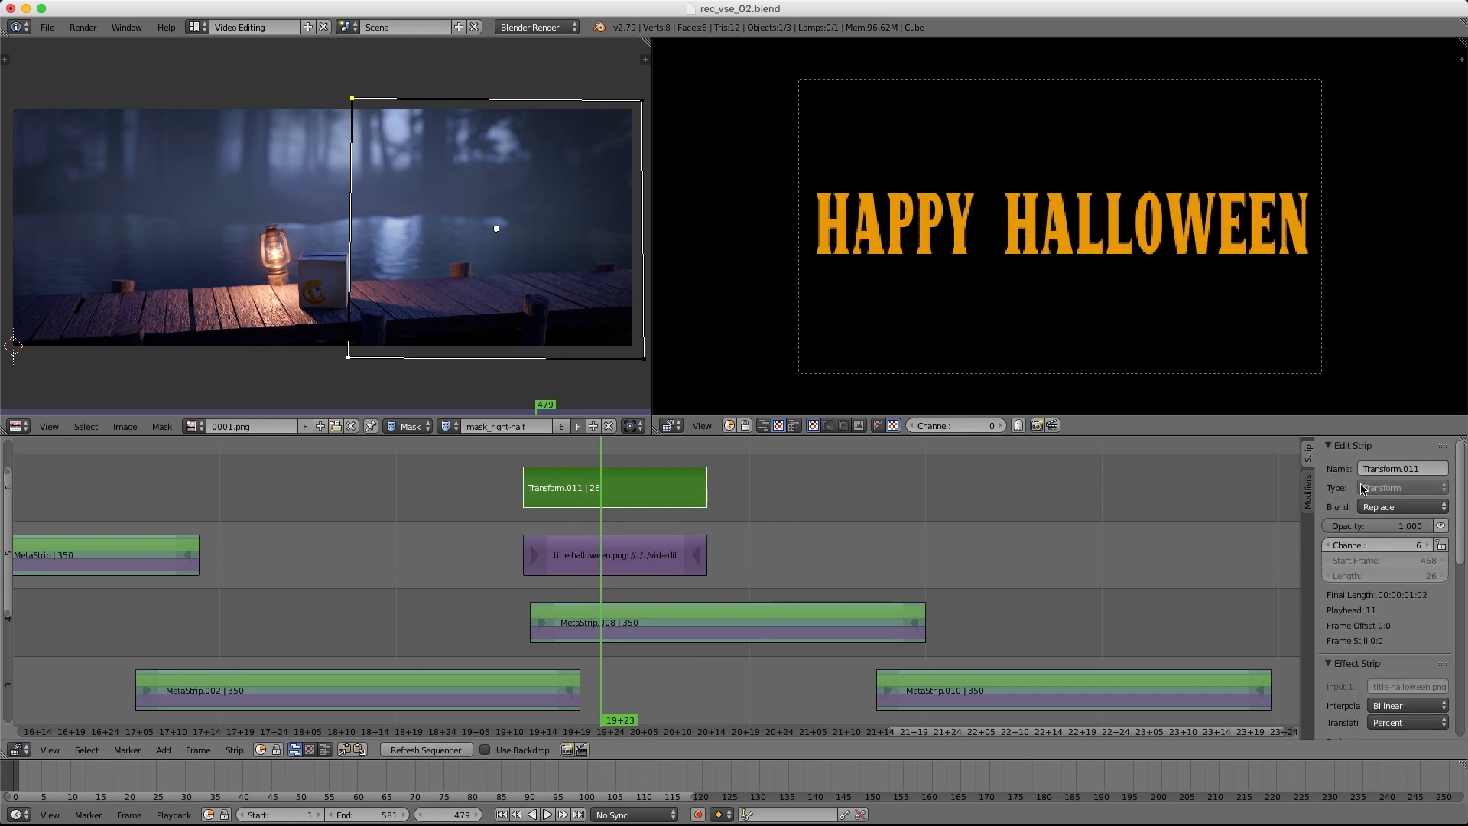
left_click(1370, 504)
left_click(1432, 514)
left_click(1414, 511)
left_click(1397, 410)
scroll(1375, 618, "down", 3)
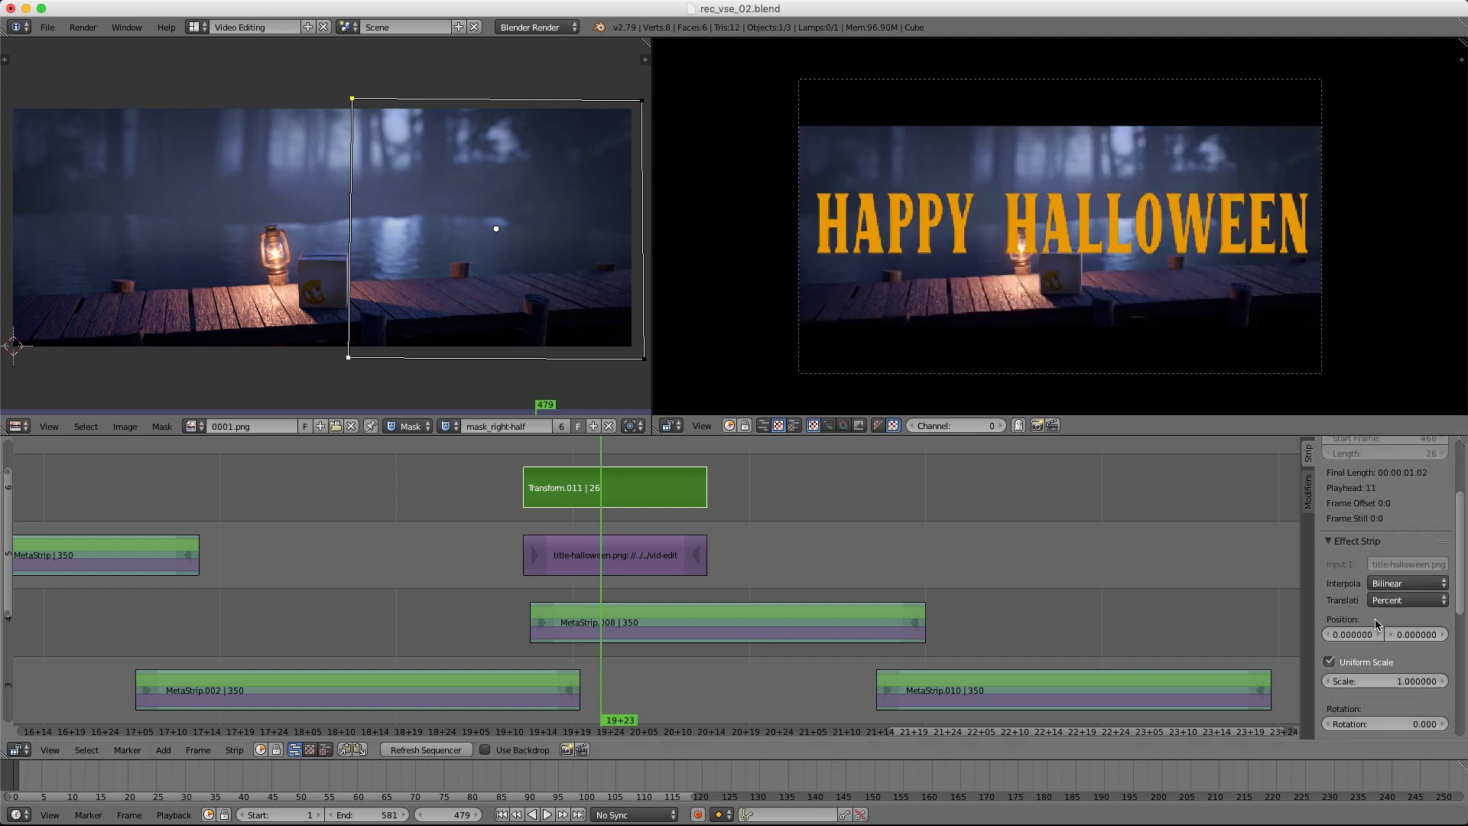
Step: Turn off Uniform Scale on the Halloween title's Transform strip, scale it to 0.49 by 0.40 and position it at X 21.99, Y 10.38
scroll(1375, 618, "down", 2)
left_click_drag(1380, 589, 1180, 568)
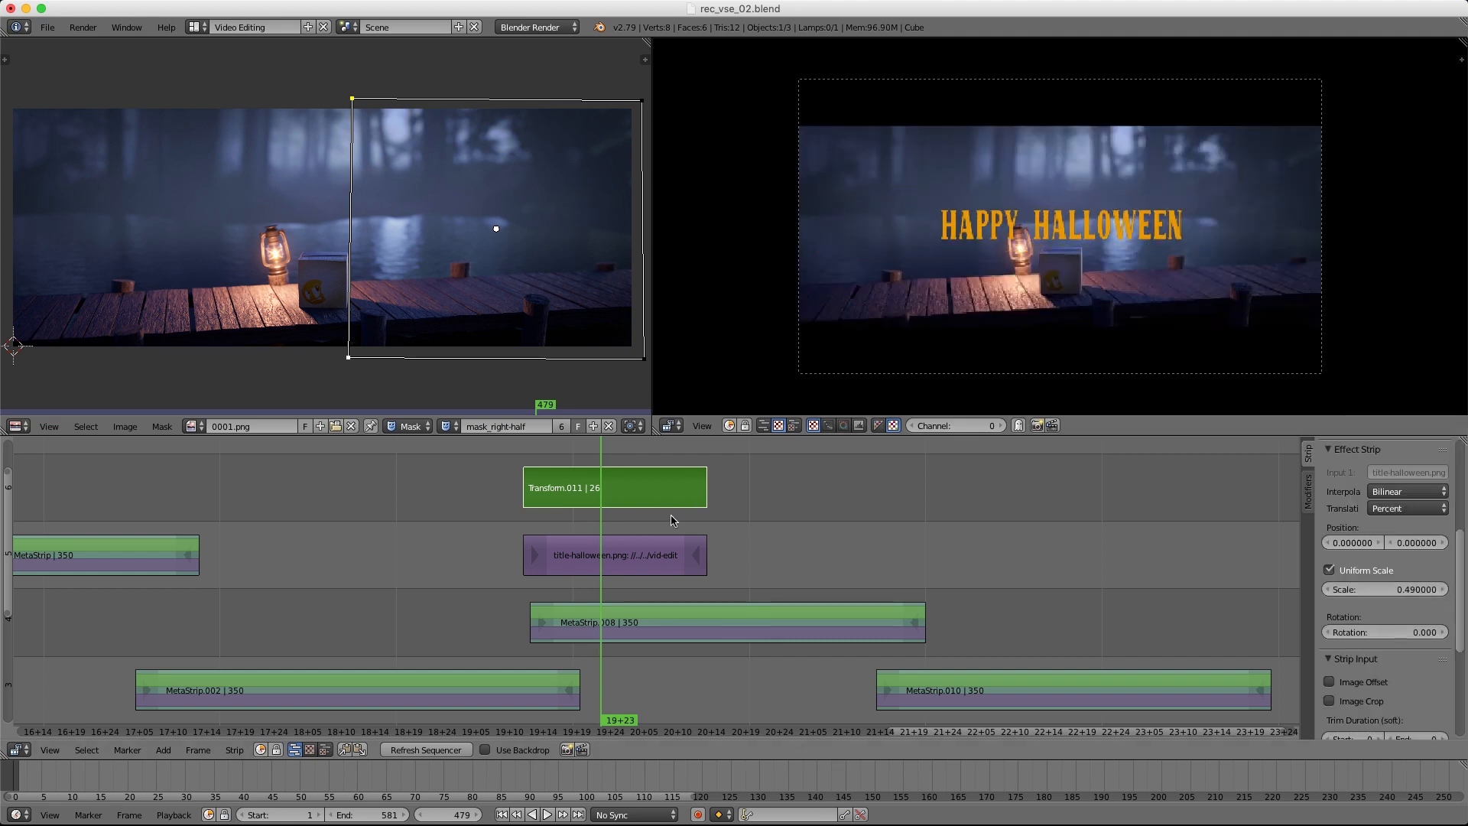
middle_click_drag(643, 512, 627, 519)
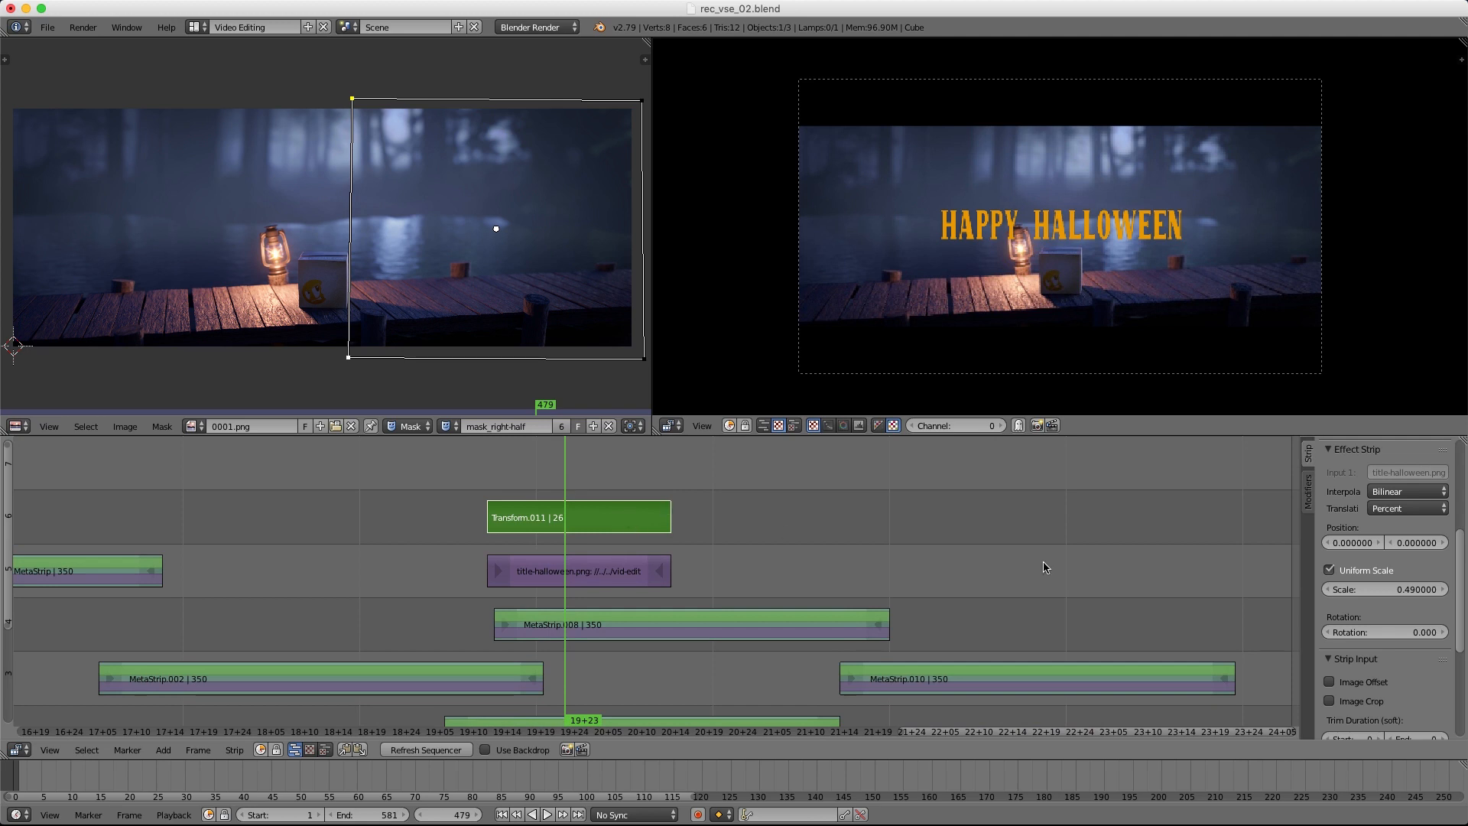
scroll(1377, 550, "down", 2)
left_click(1329, 514)
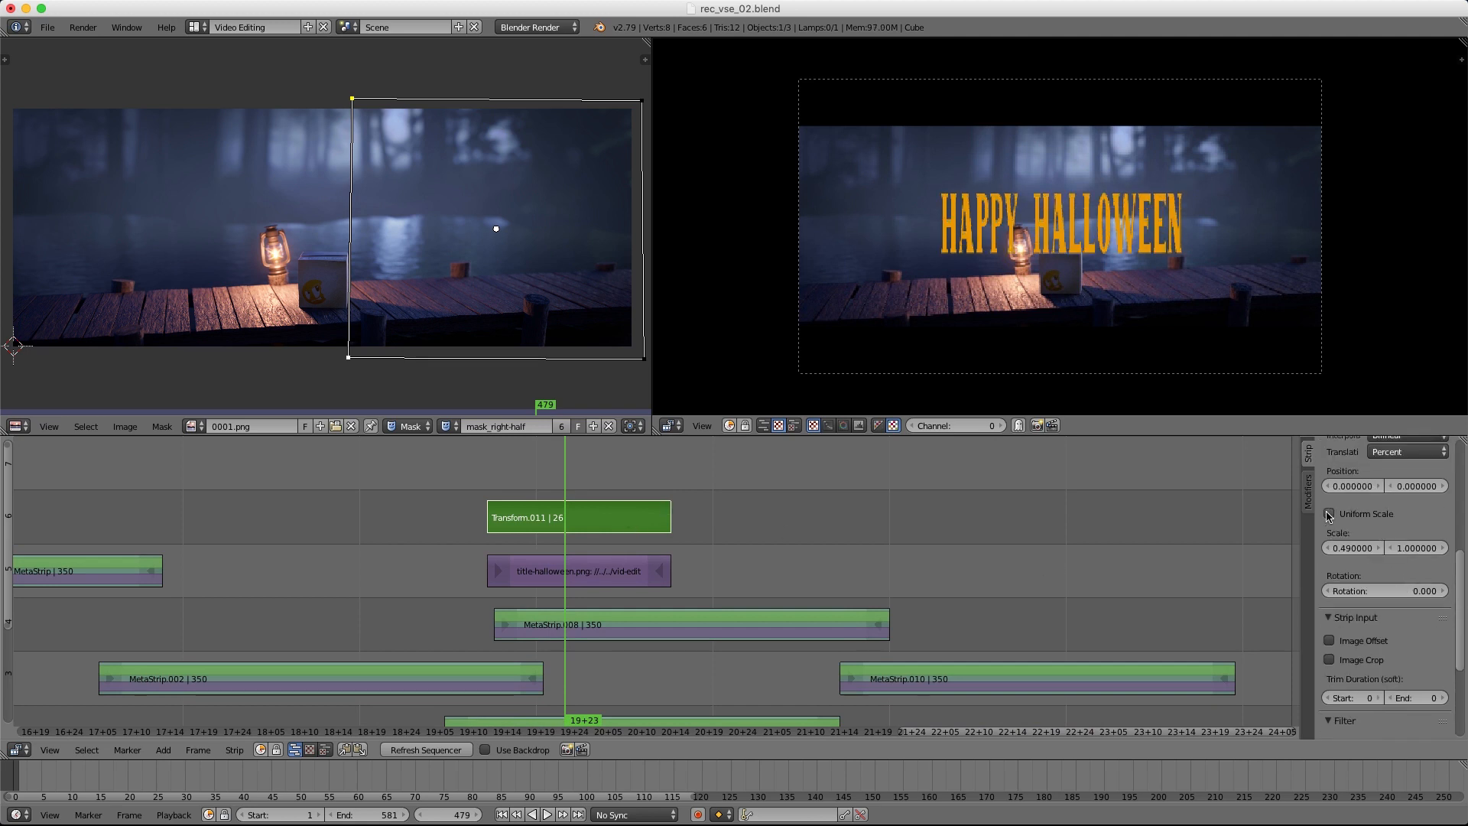
left_click_drag(1352, 548, 1288, 549)
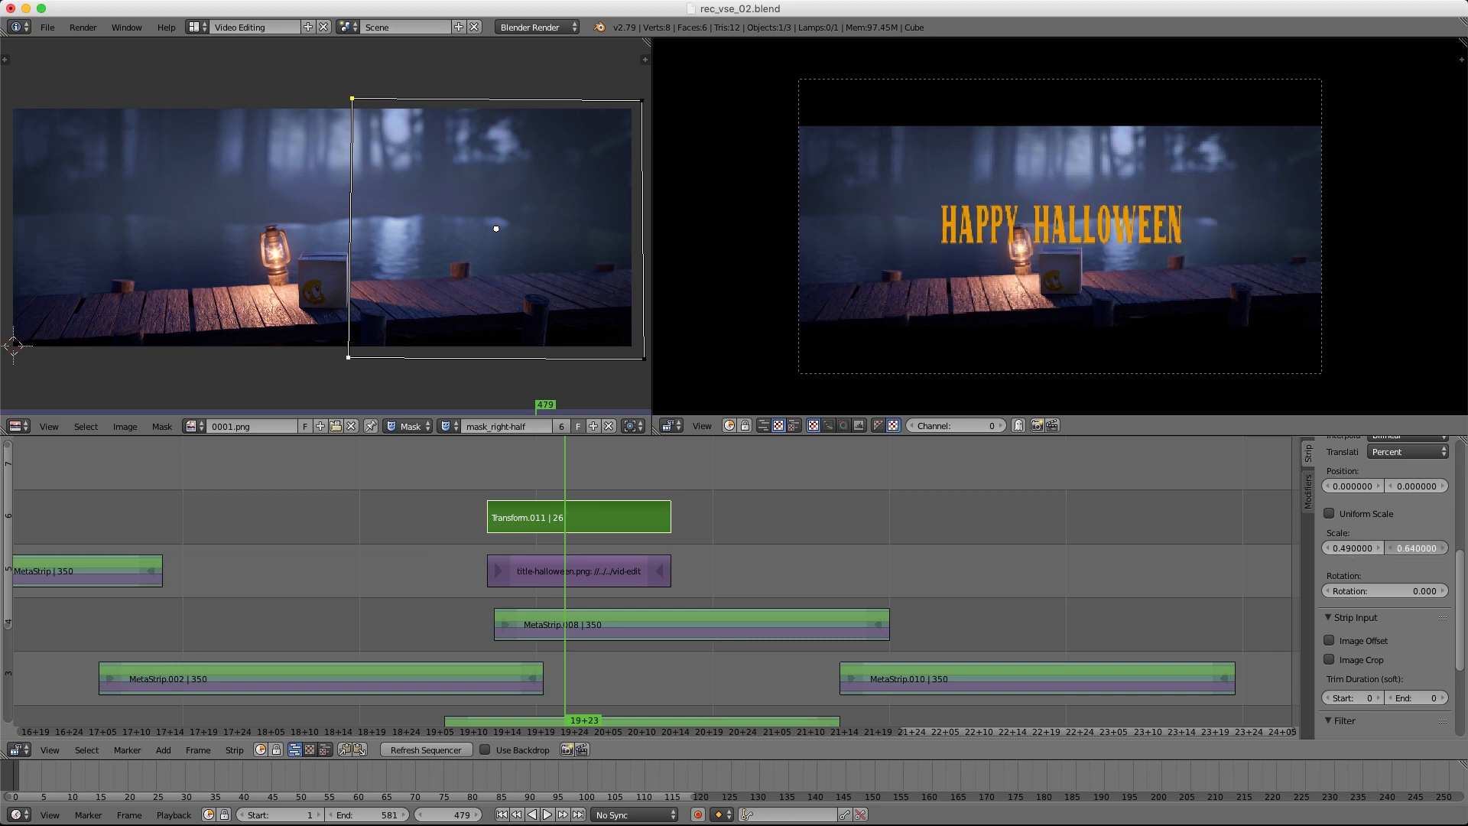
left_click_drag(1417, 548, 1369, 548)
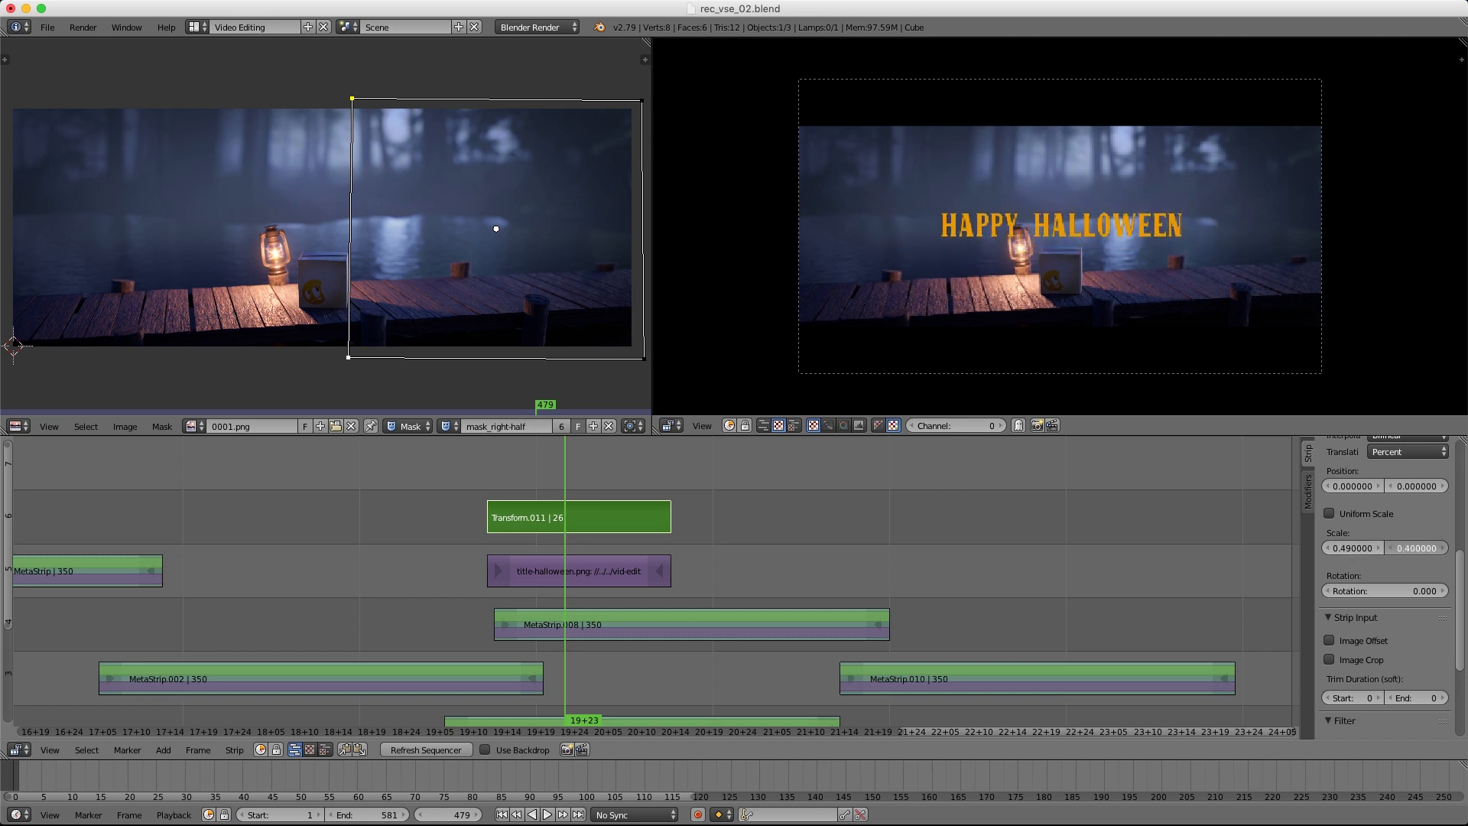
left_click_drag(1356, 483, 1429, 486)
Step: Group the Halloween title image and its Transform strip into a meta strip and set its blend mode to Alpha Over
middle_click_drag(626, 466, 584, 564, "ctrl")
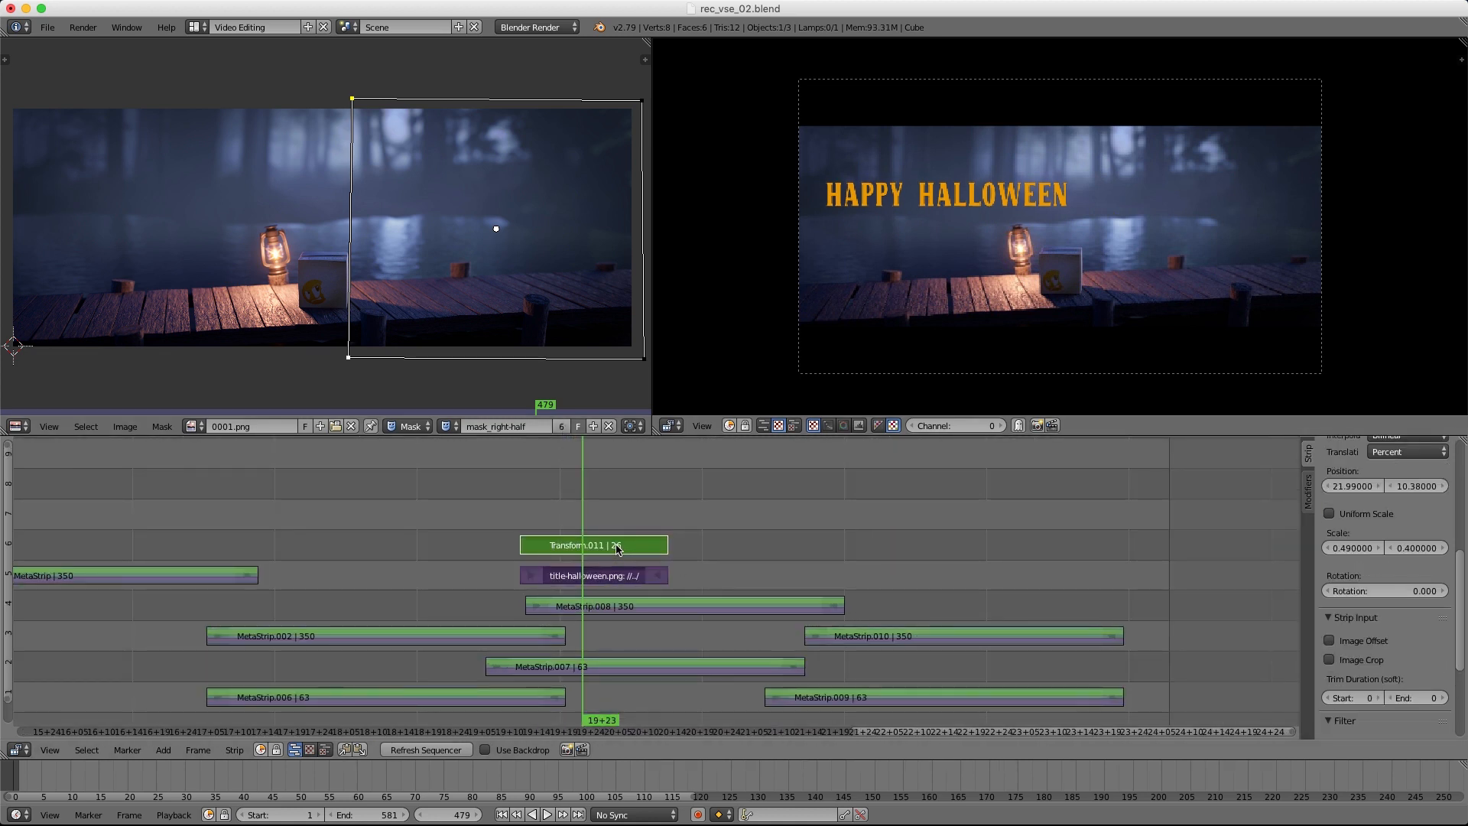
key("ctrl+g")
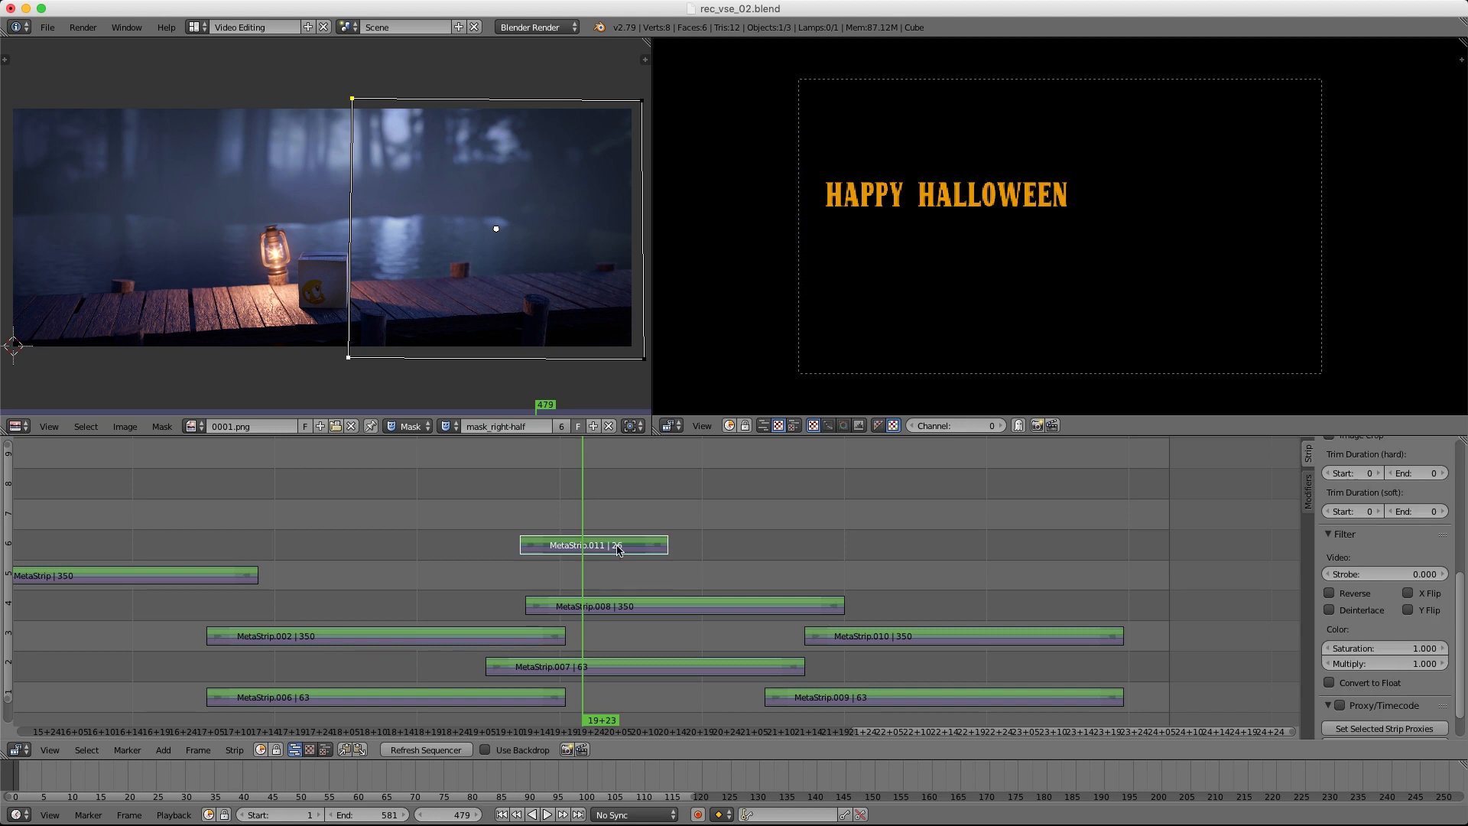
scroll(1430, 493, "up", 8)
left_click(1399, 507)
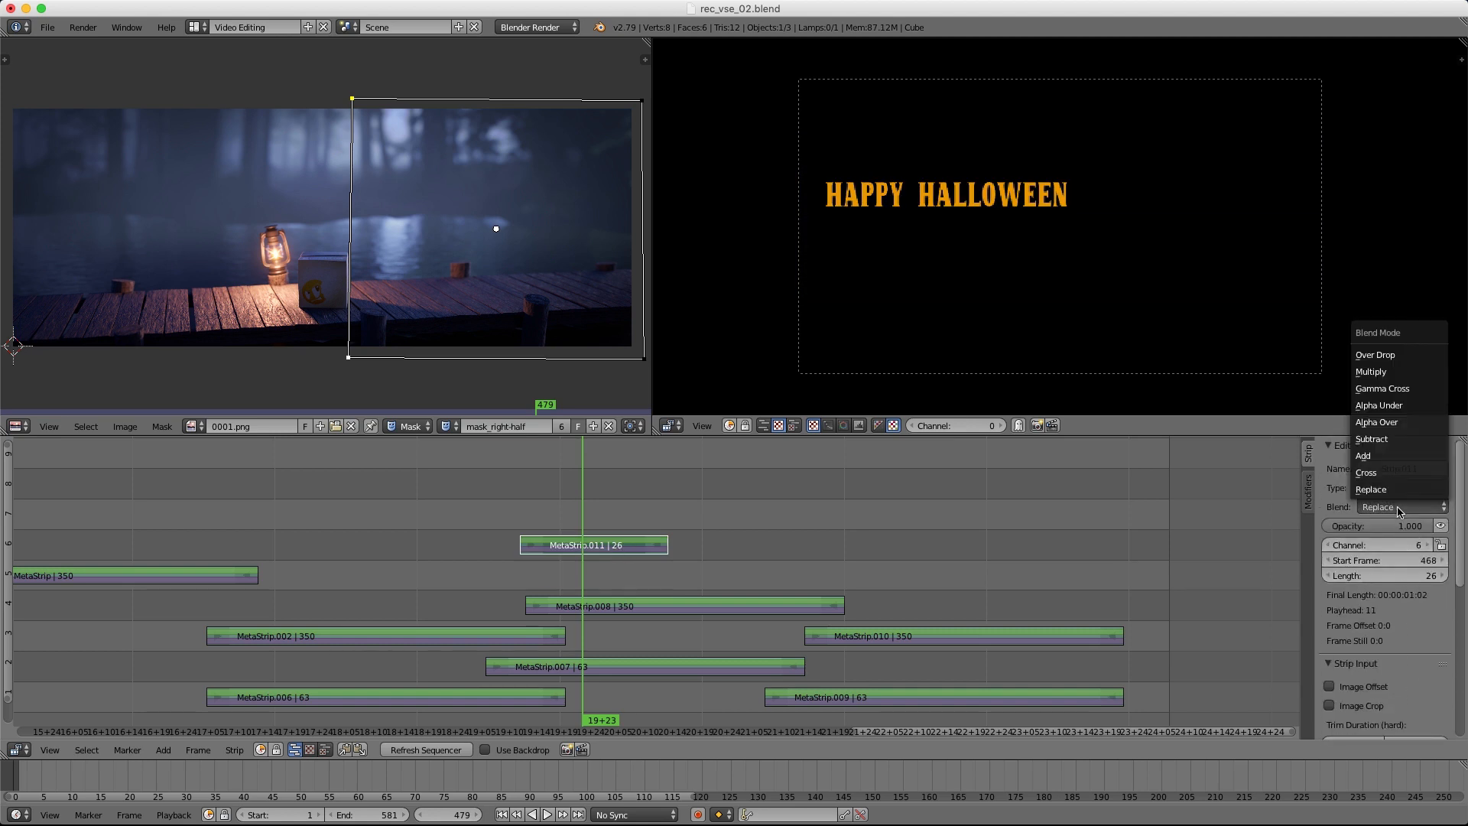
left_click(1393, 422)
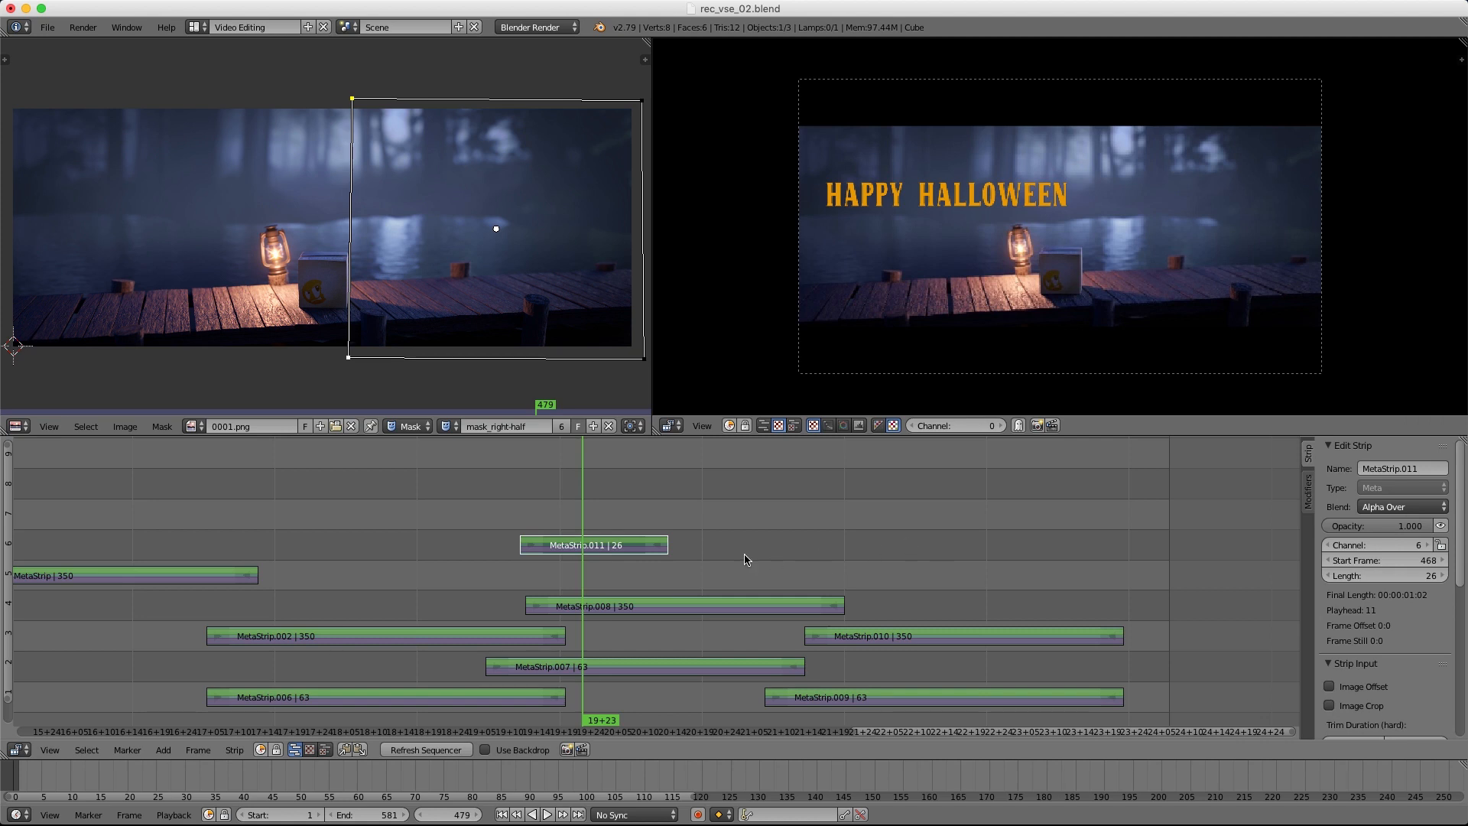
Step: Move the Halloween title meta strip to start at frame 436 on channel 5 and play back the edit to check its timing
key("g")
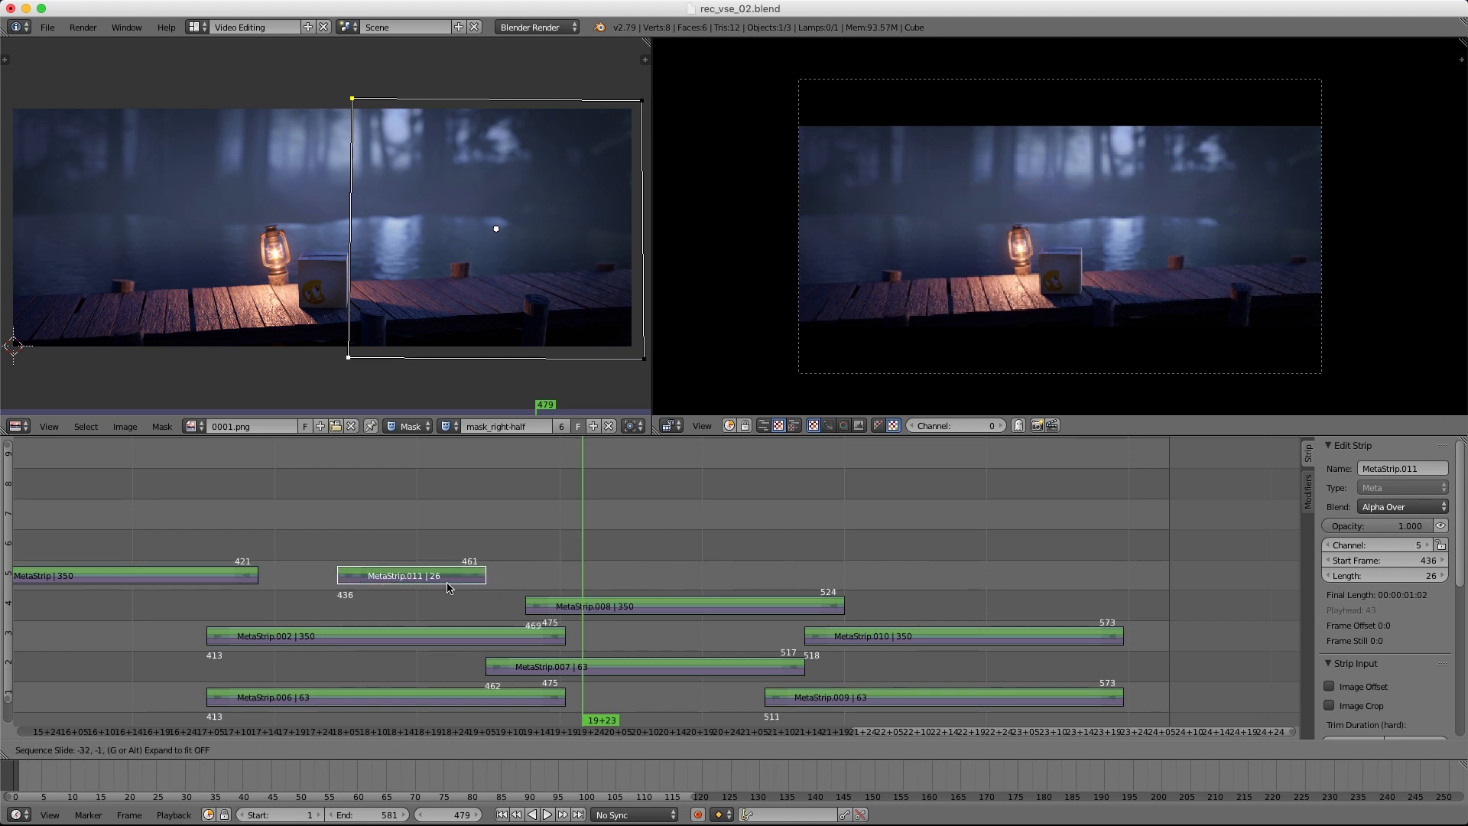
left_click(348, 569)
left_click_drag(208, 524, 173, 520)
key("alt+a")
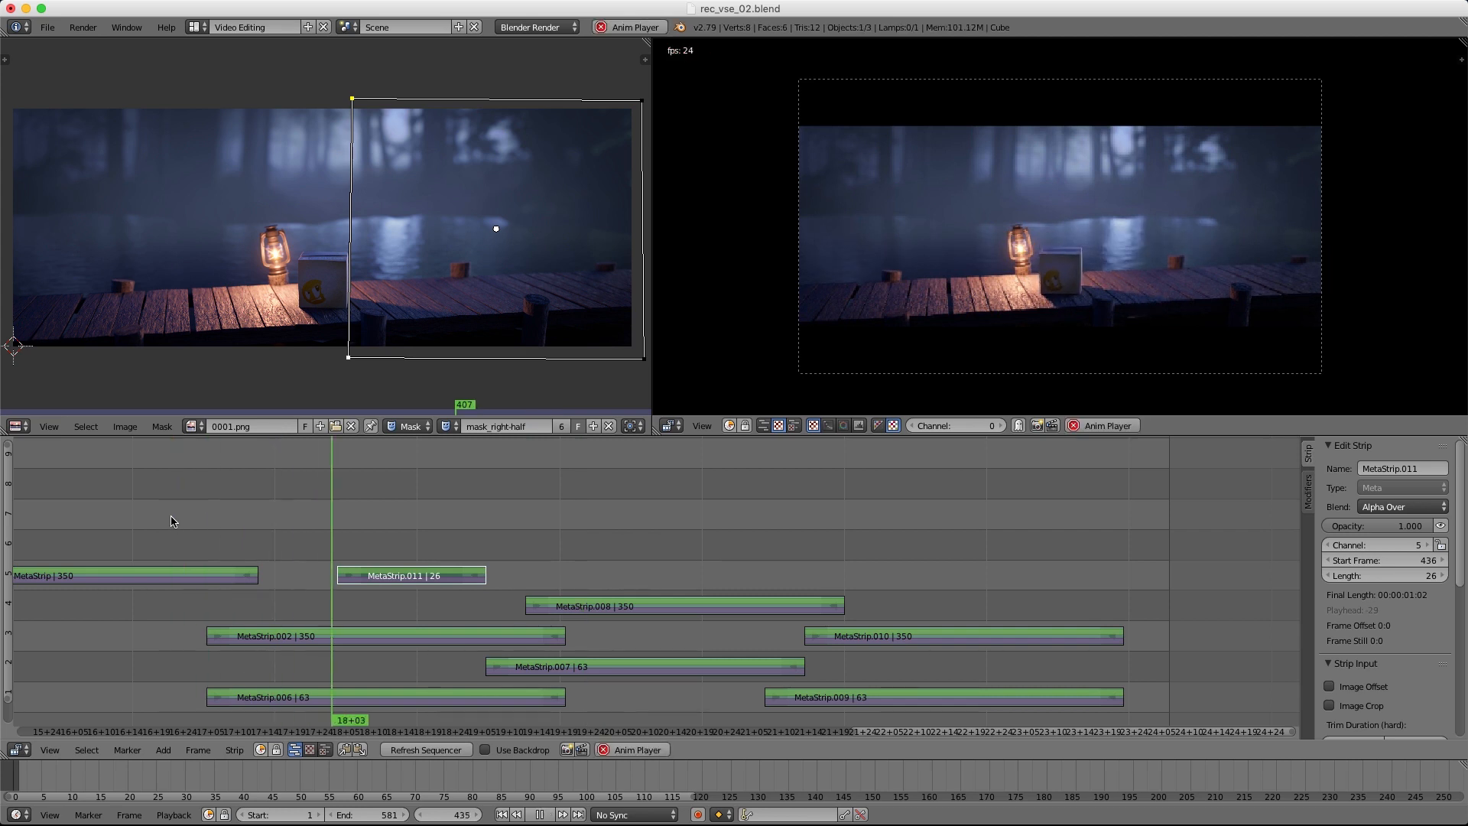
scroll(353, 516, "down", 4)
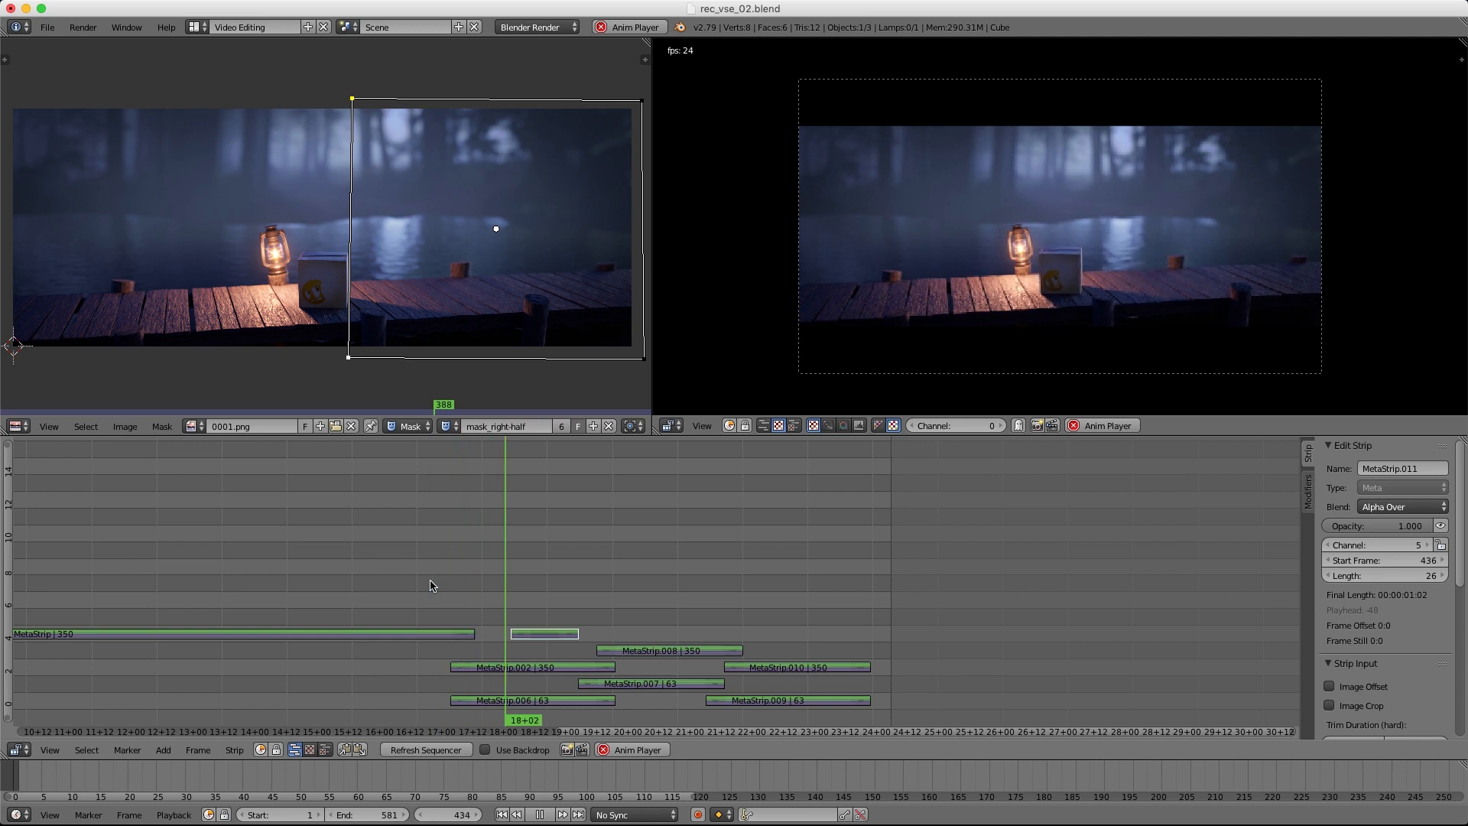
key("alt+a")
scroll(532, 635, "up", 2)
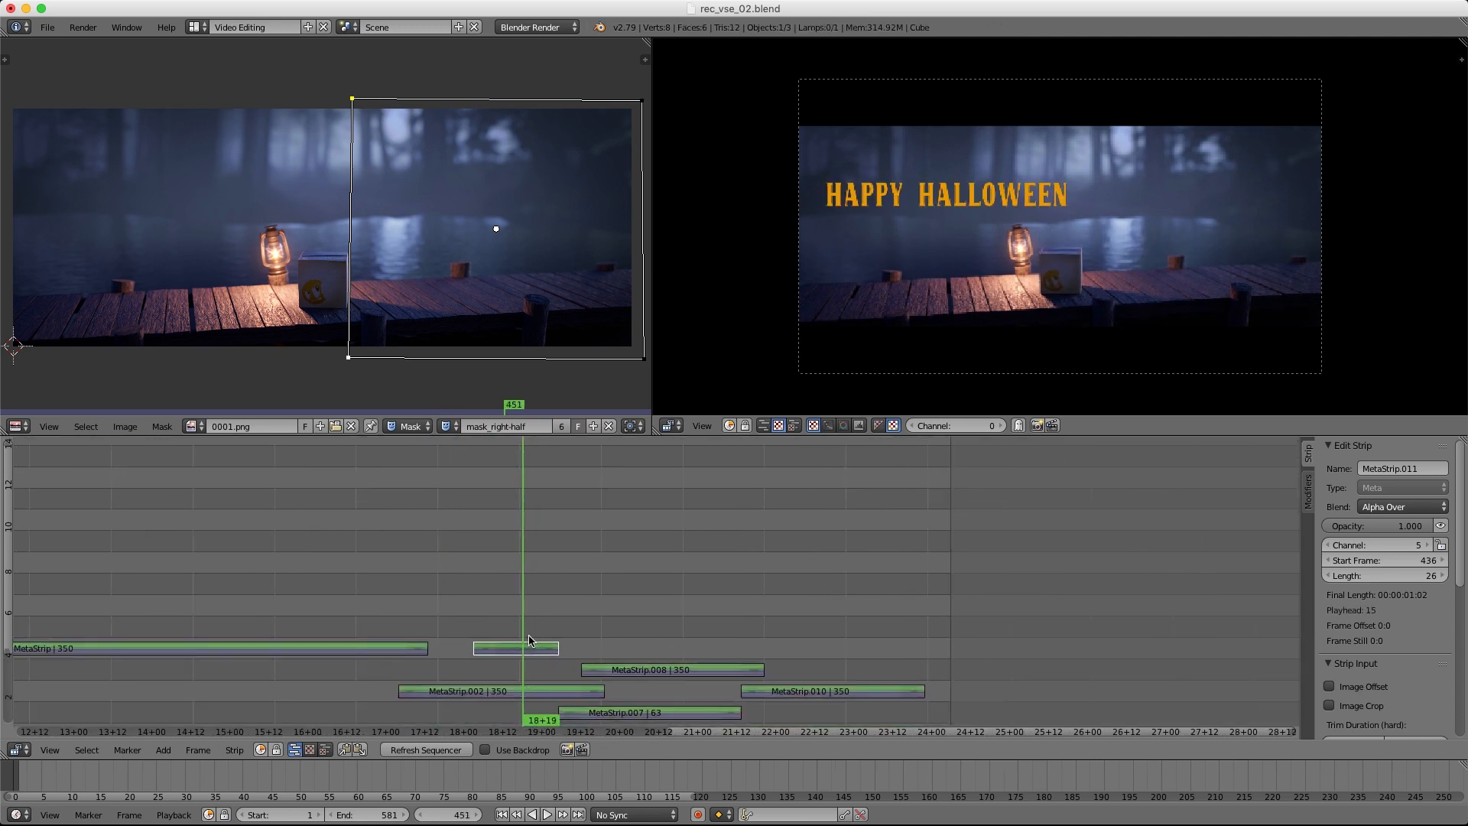
Step: Move the Halloween title meta strip to start at frame 443 on channel 6 and play back from frame 394
key("g")
left_click(553, 621)
left_click(340, 578)
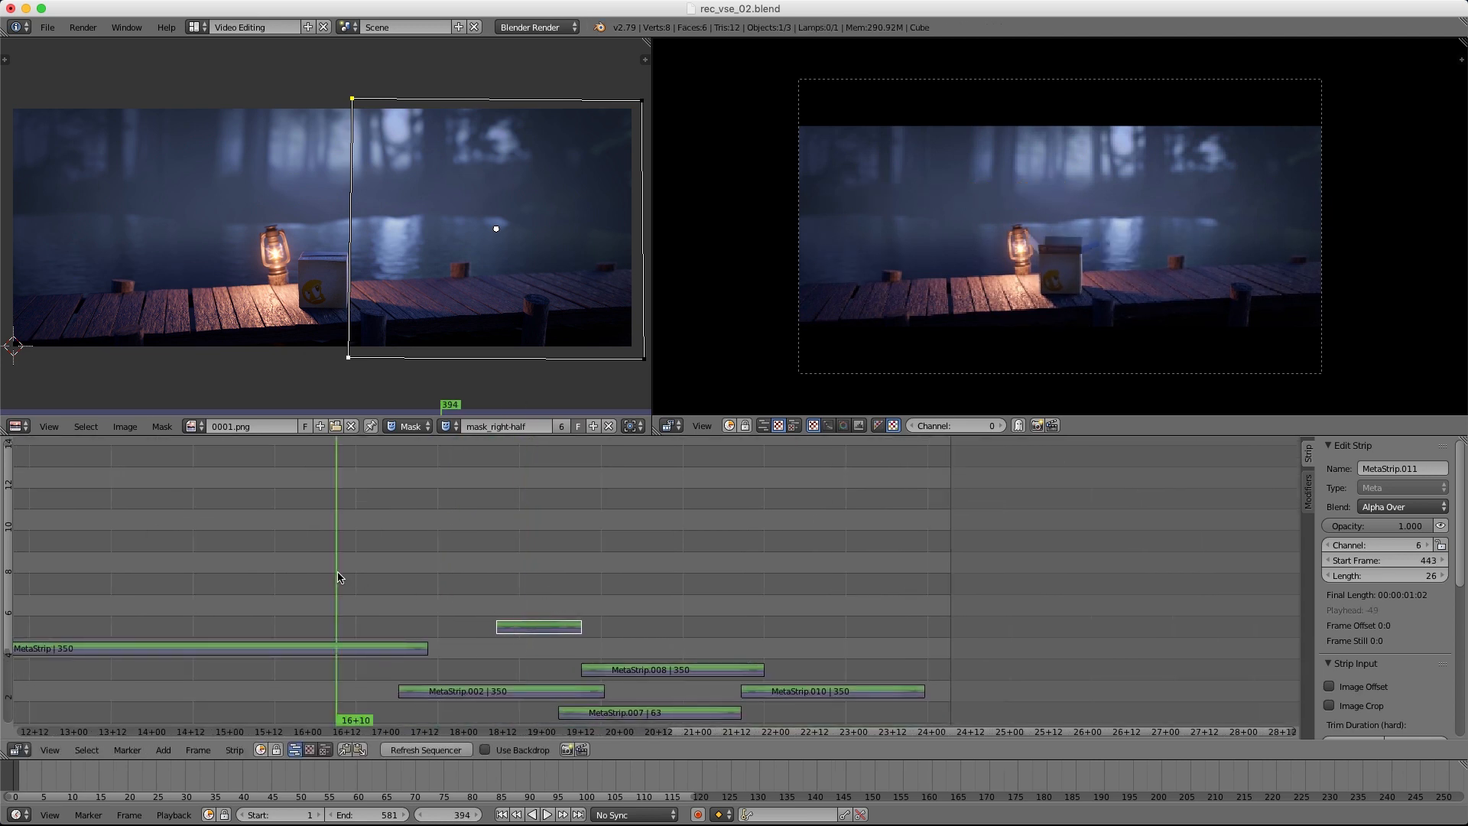
key("alt+a")
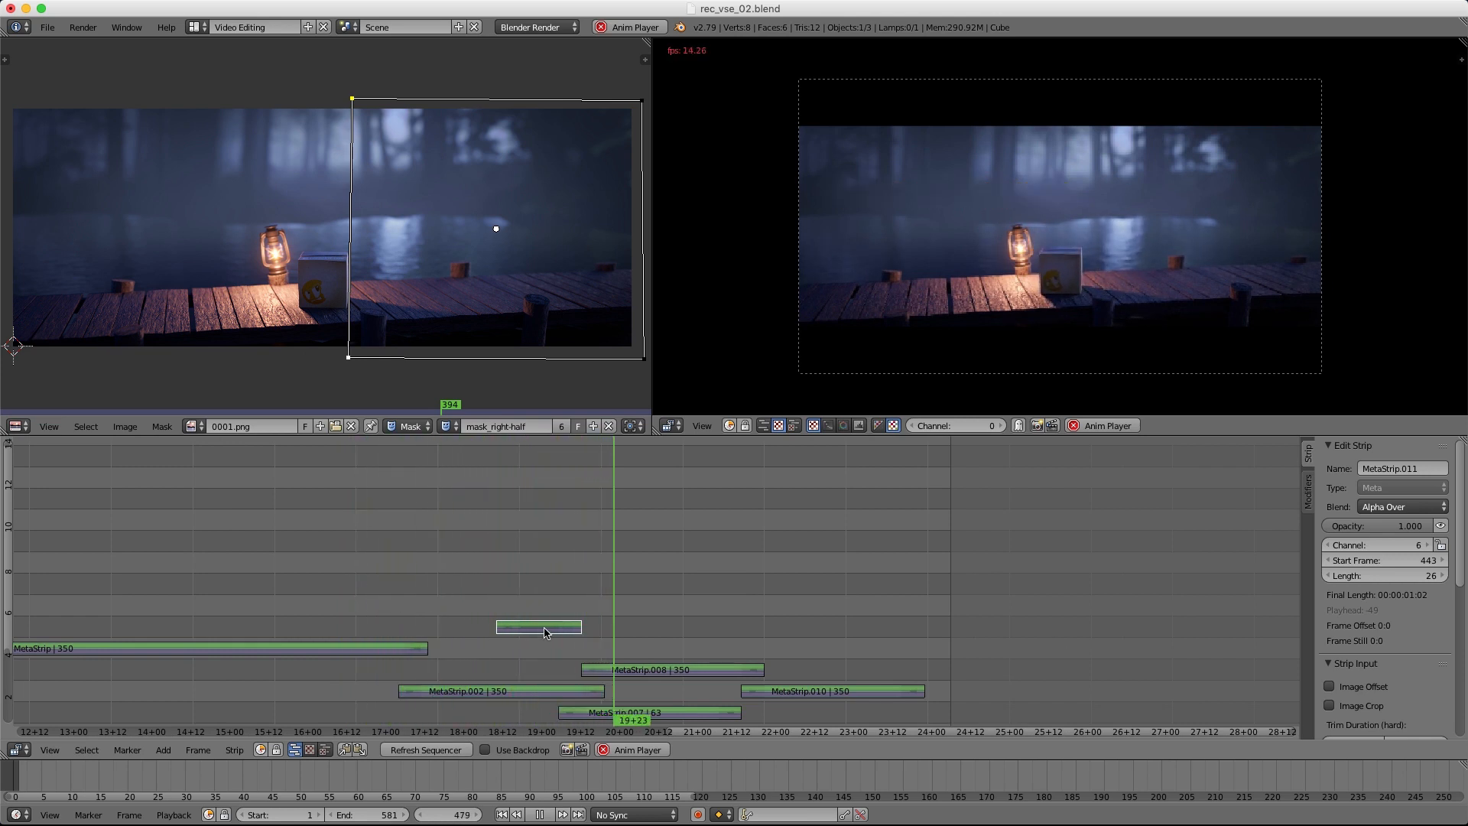
key("alt+a")
Step: Extend the end of the Halloween title meta strip to frame 572 and play back from frame 450
right_click(576, 628)
key("g")
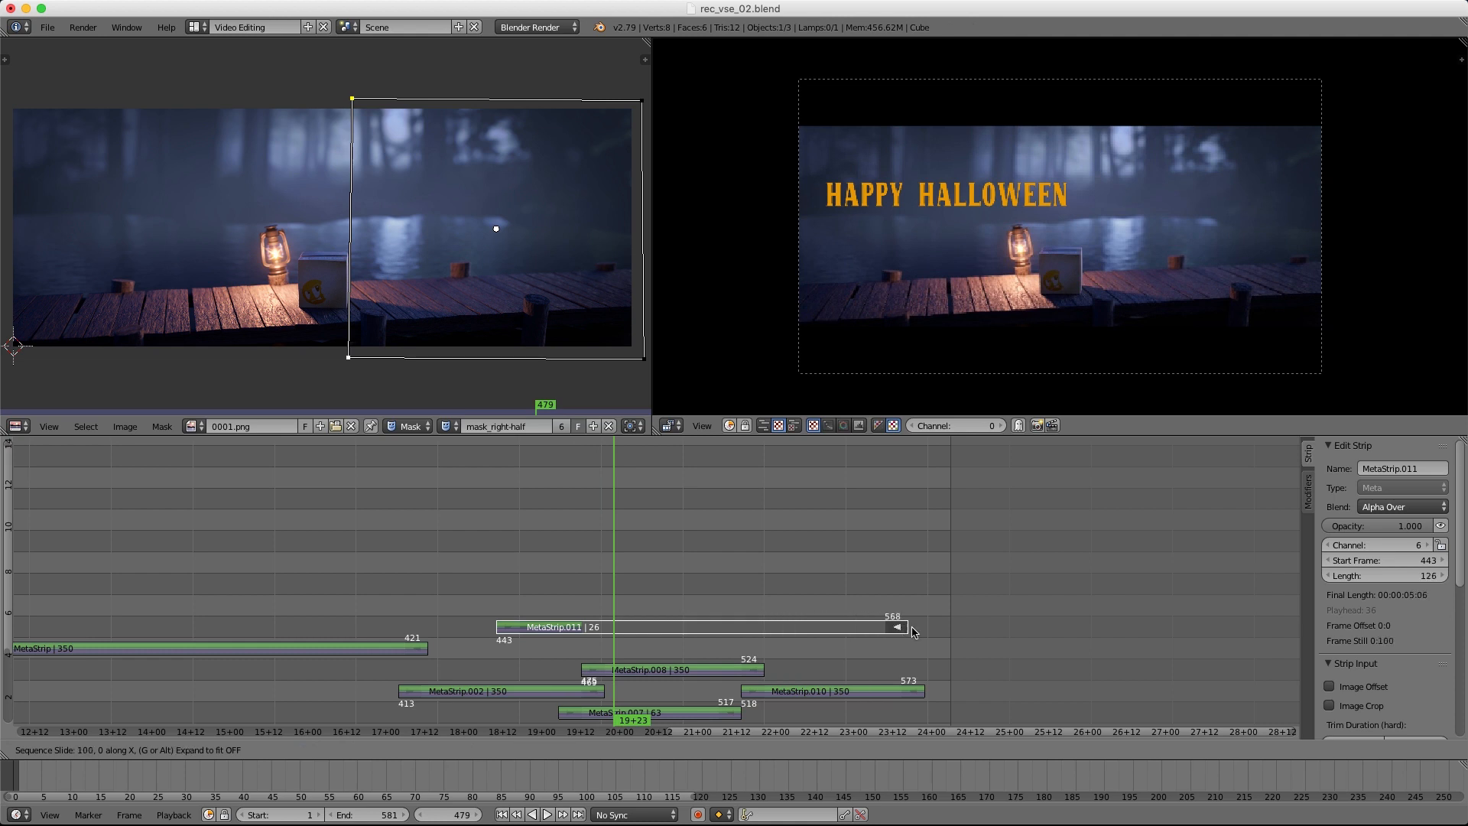
key("alt+a")
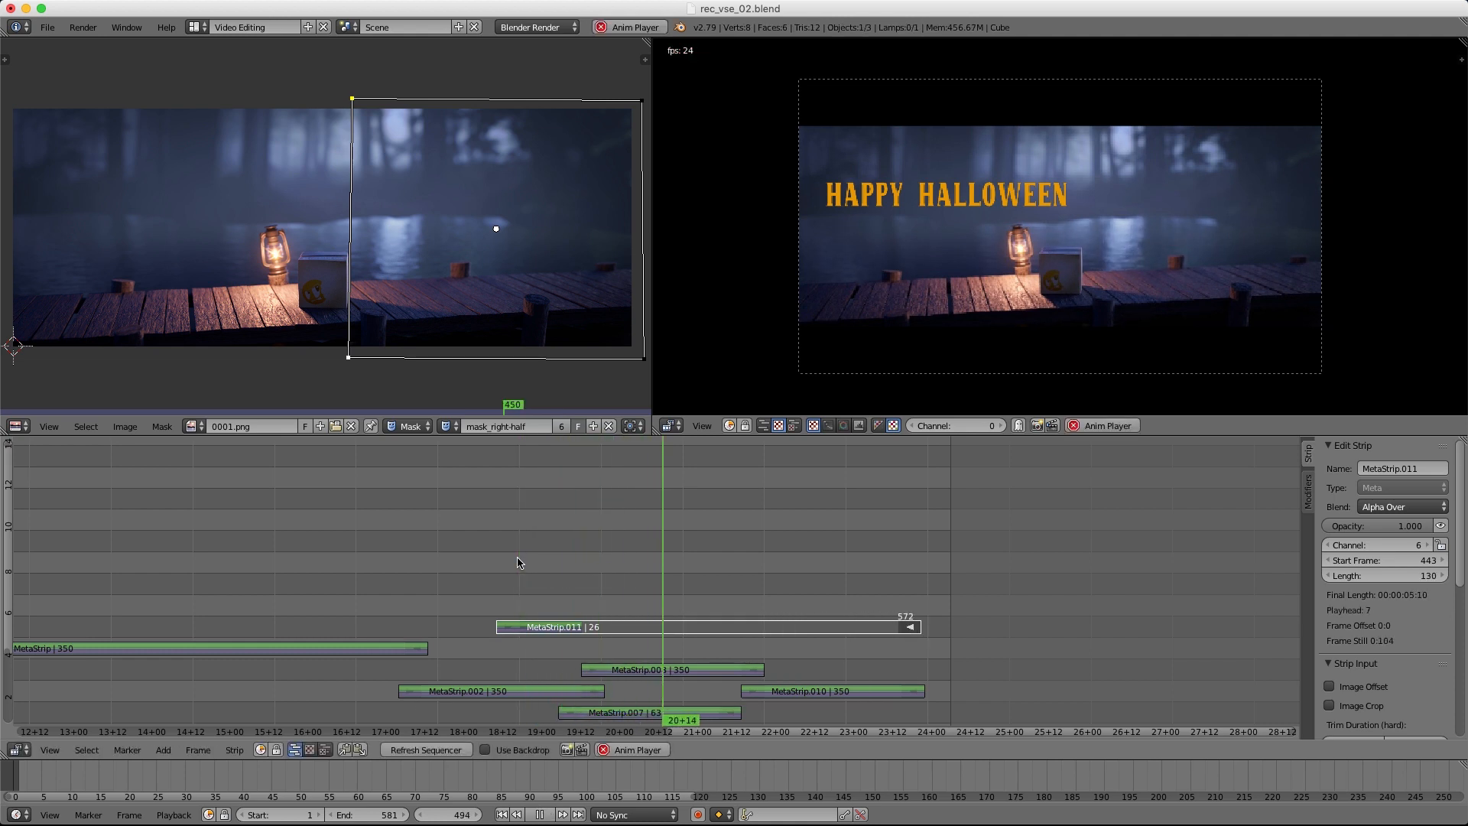
key("alt+a")
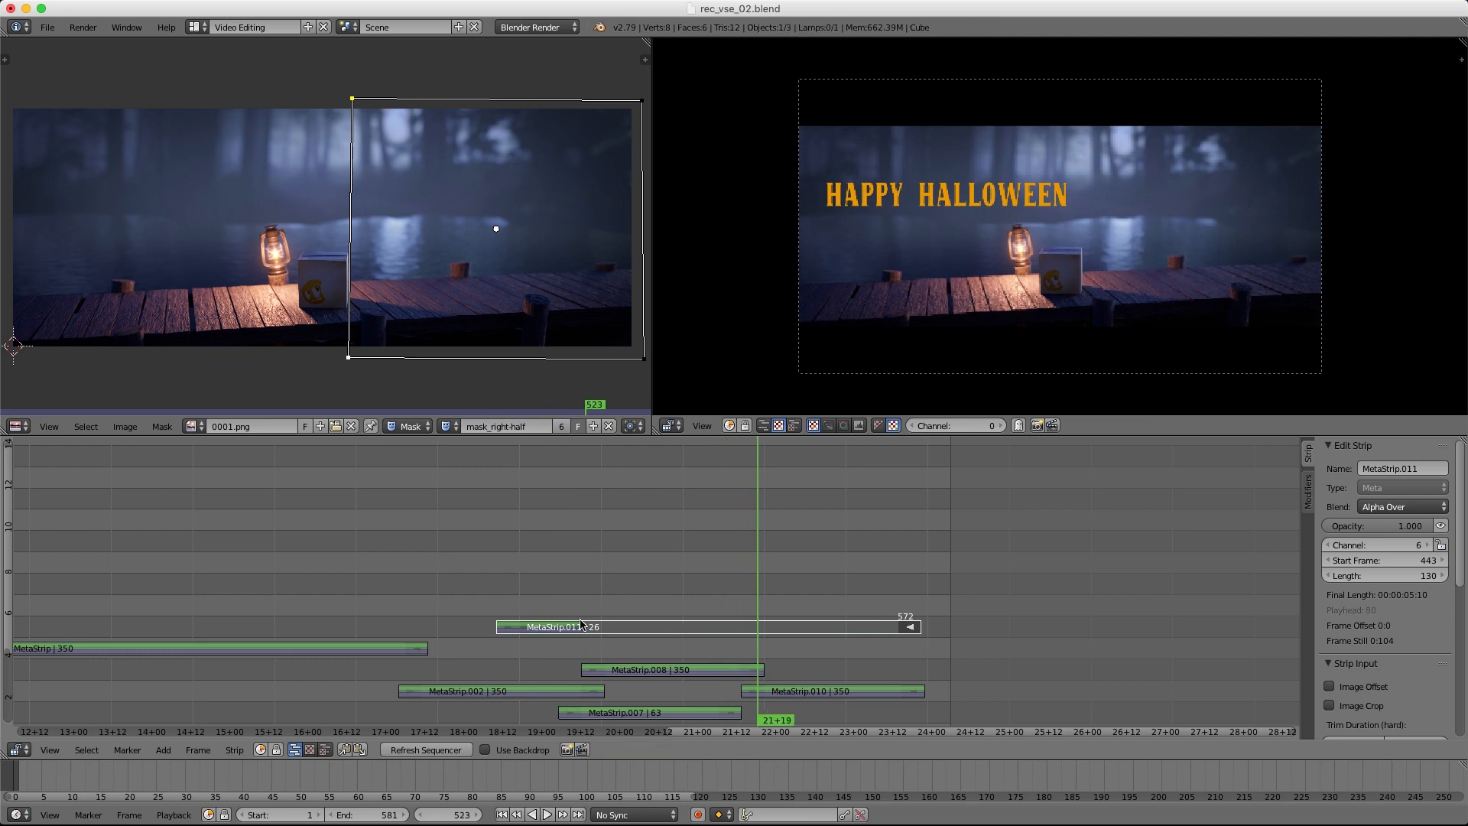
Step: Add title-crew.png as an image strip and place it on channel 7 starting at frame 510
key("shift+a")
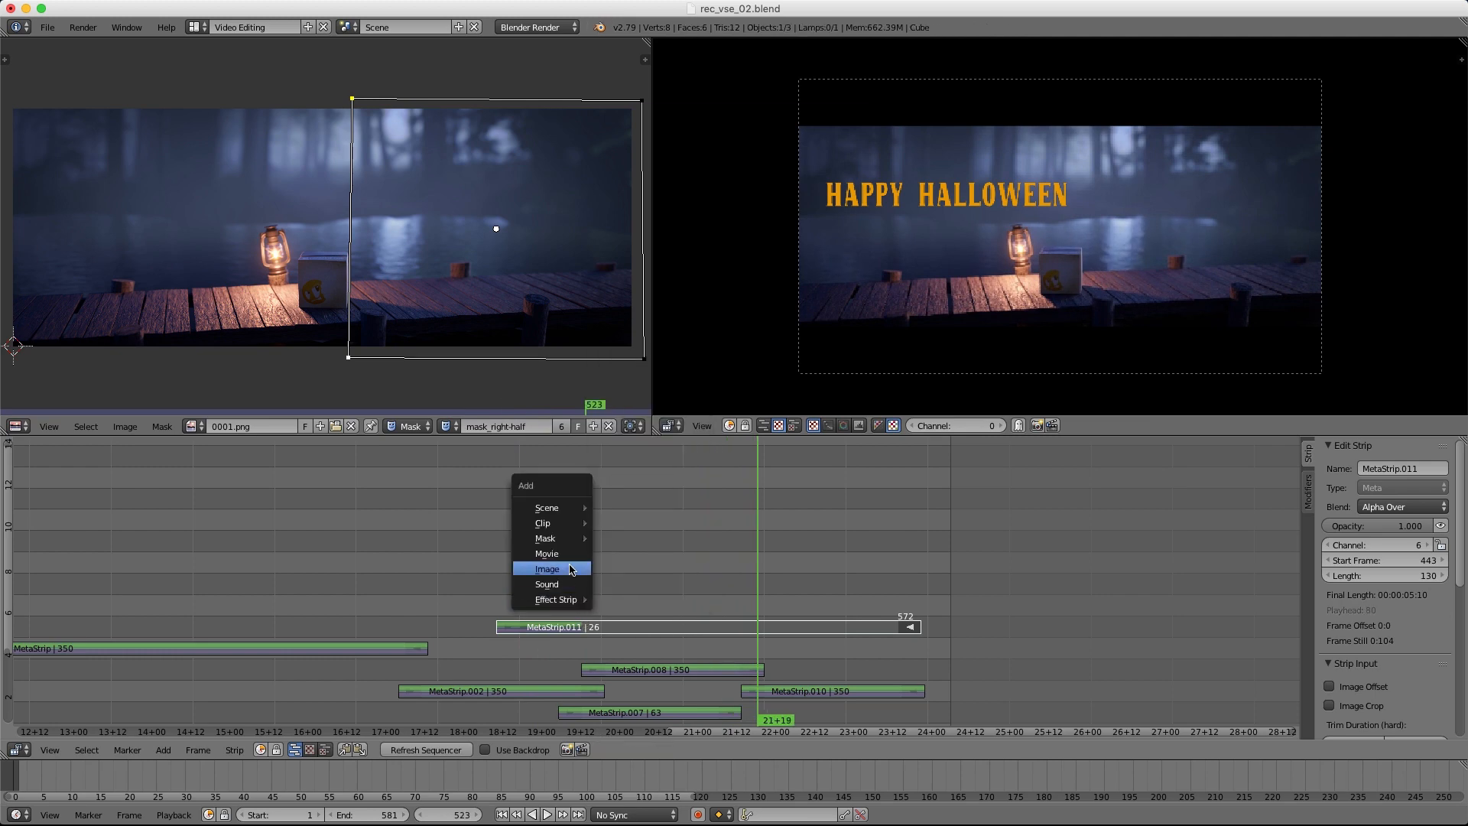
left_click(575, 566)
double_click(234, 120)
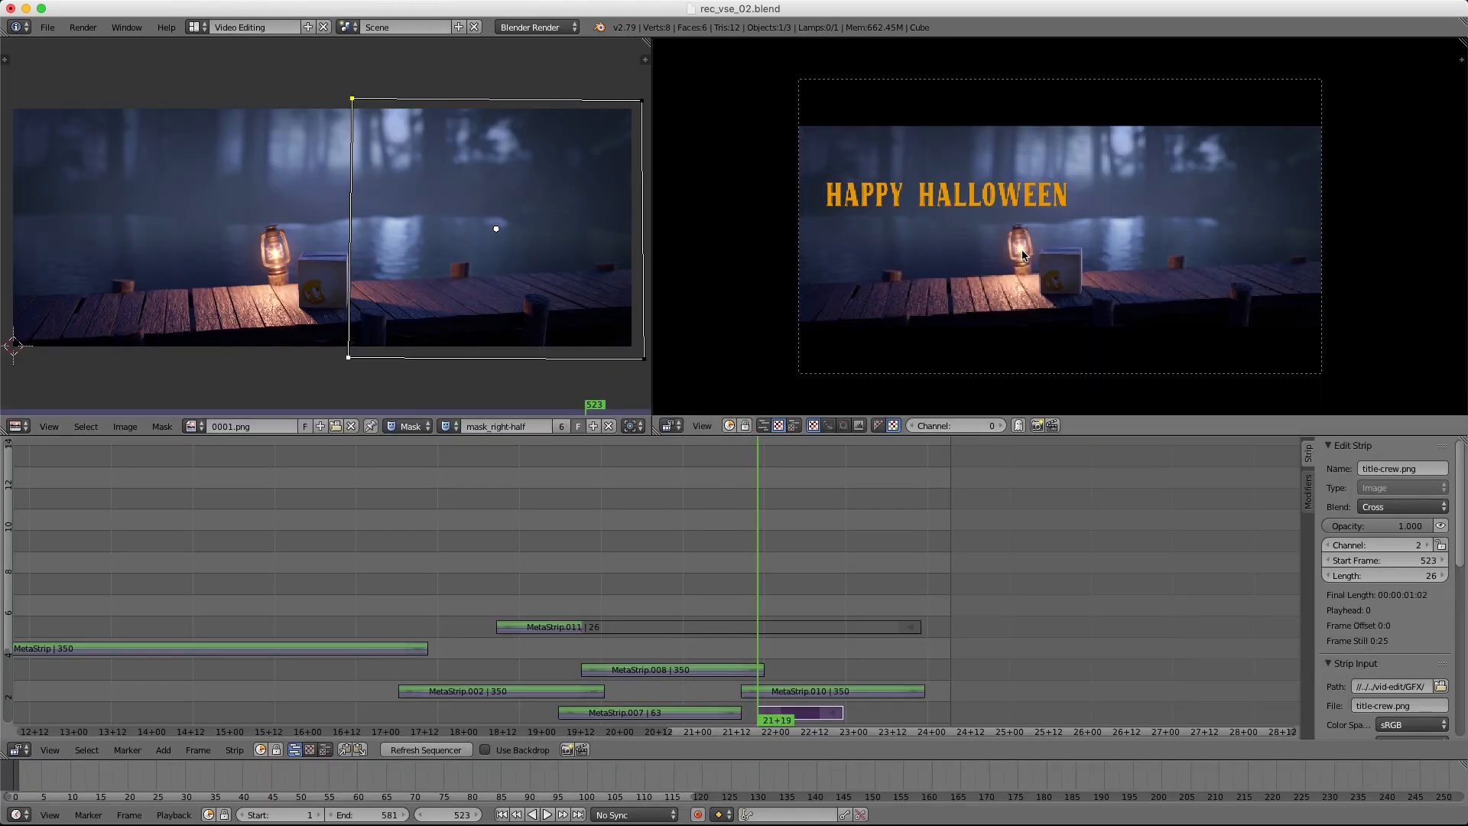
key("g")
left_click(813, 527)
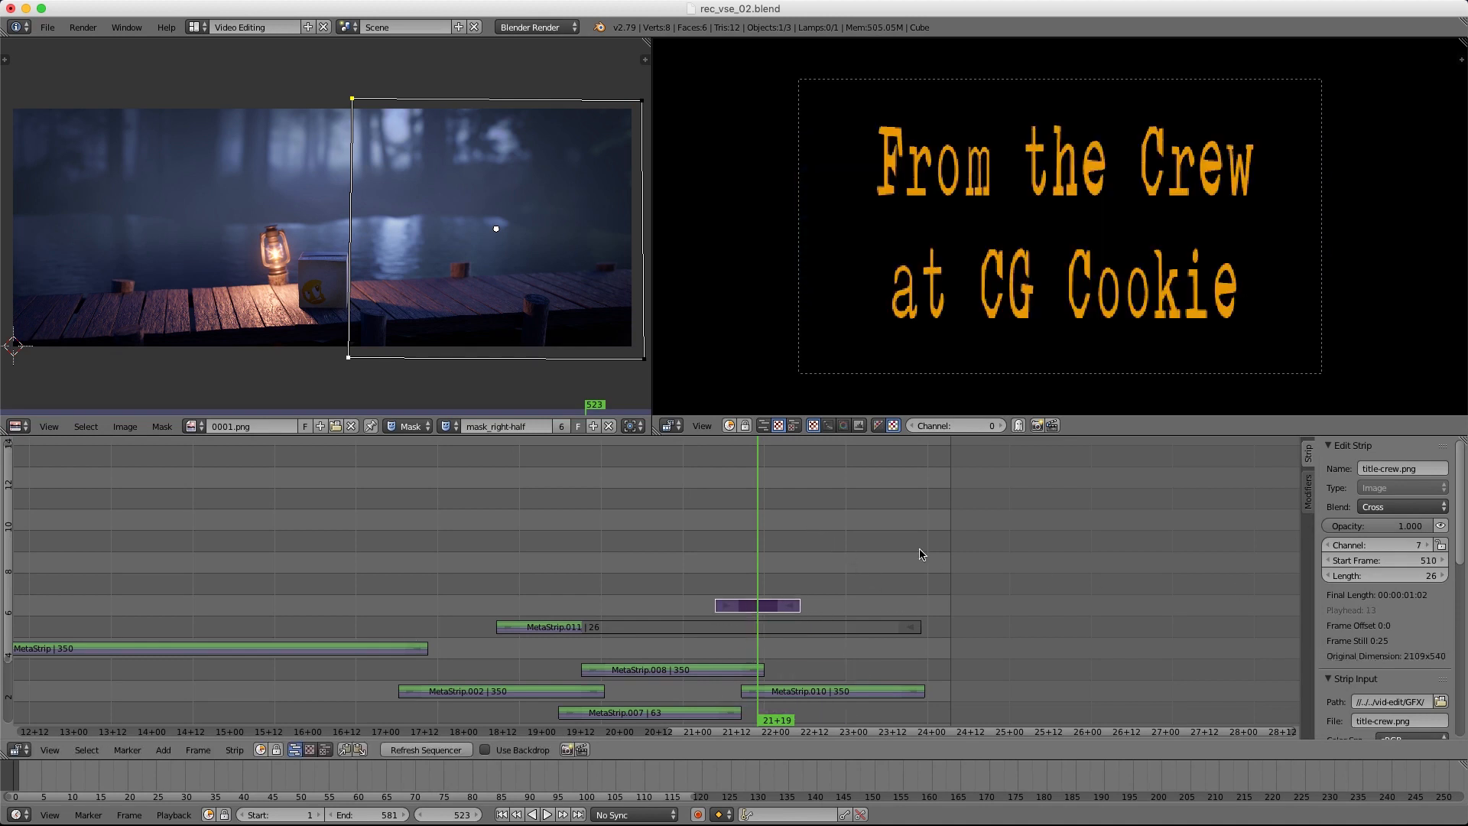
Step: Set the title-crew.png strip's blend mode to Alpha Over
scroll(768, 579, "up", 4)
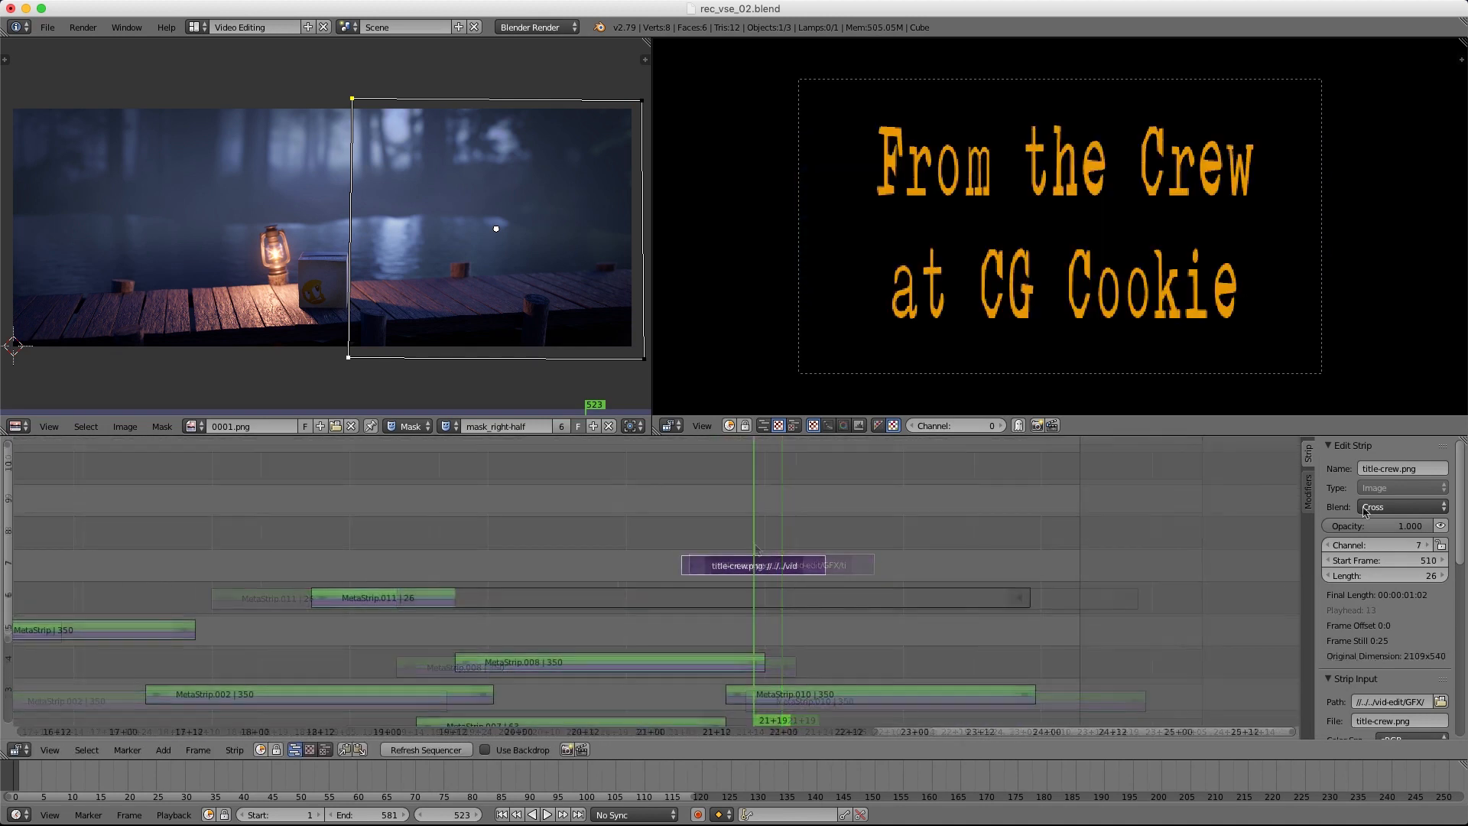
left_click(1390, 506)
left_click(1380, 422)
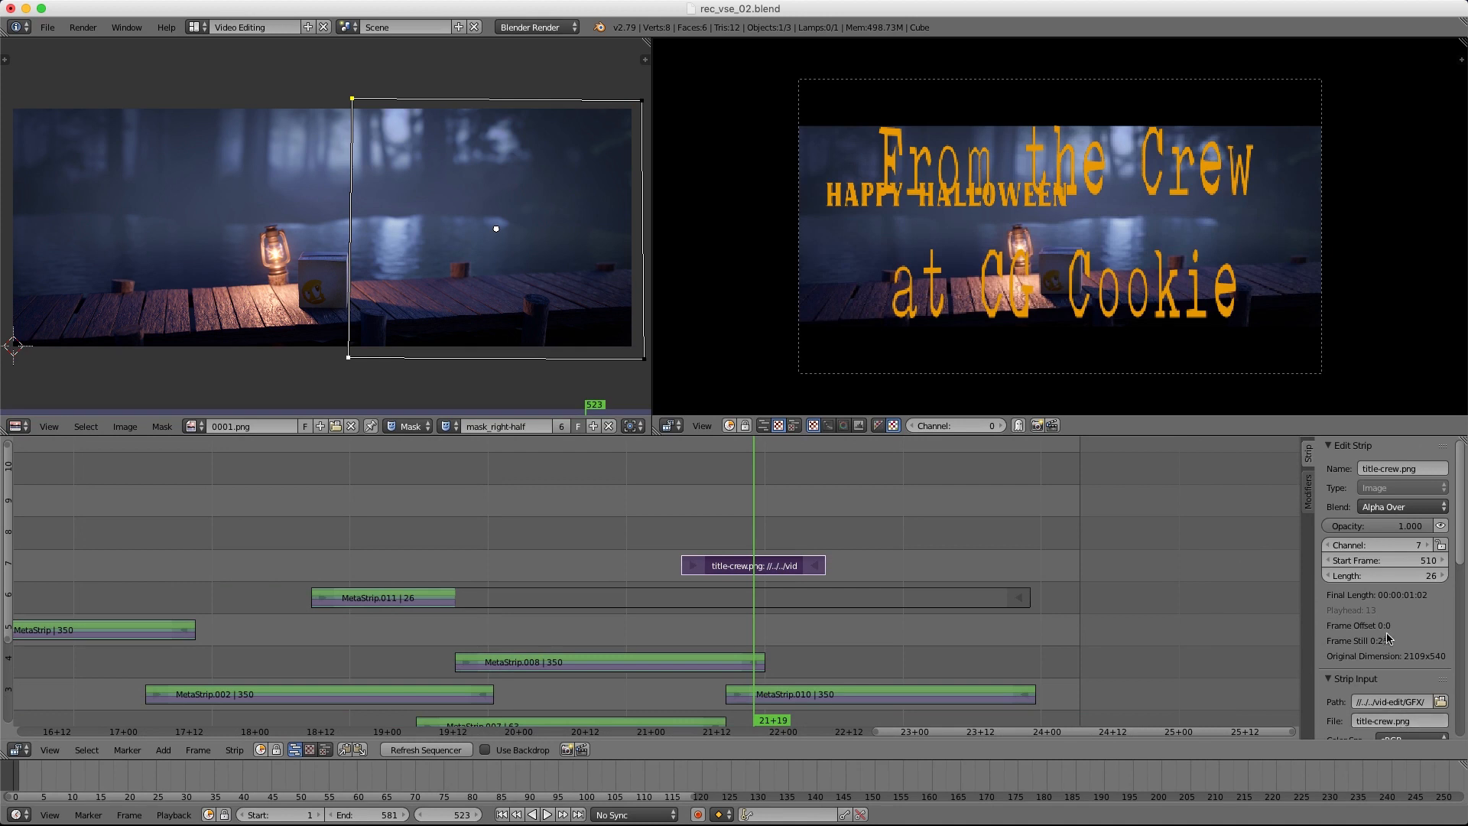
Step: Add a Transform effect strip to the title-crew.png strip and set the effect's blend mode to Alpha Over
key("shift+a")
mouse_move(778, 575)
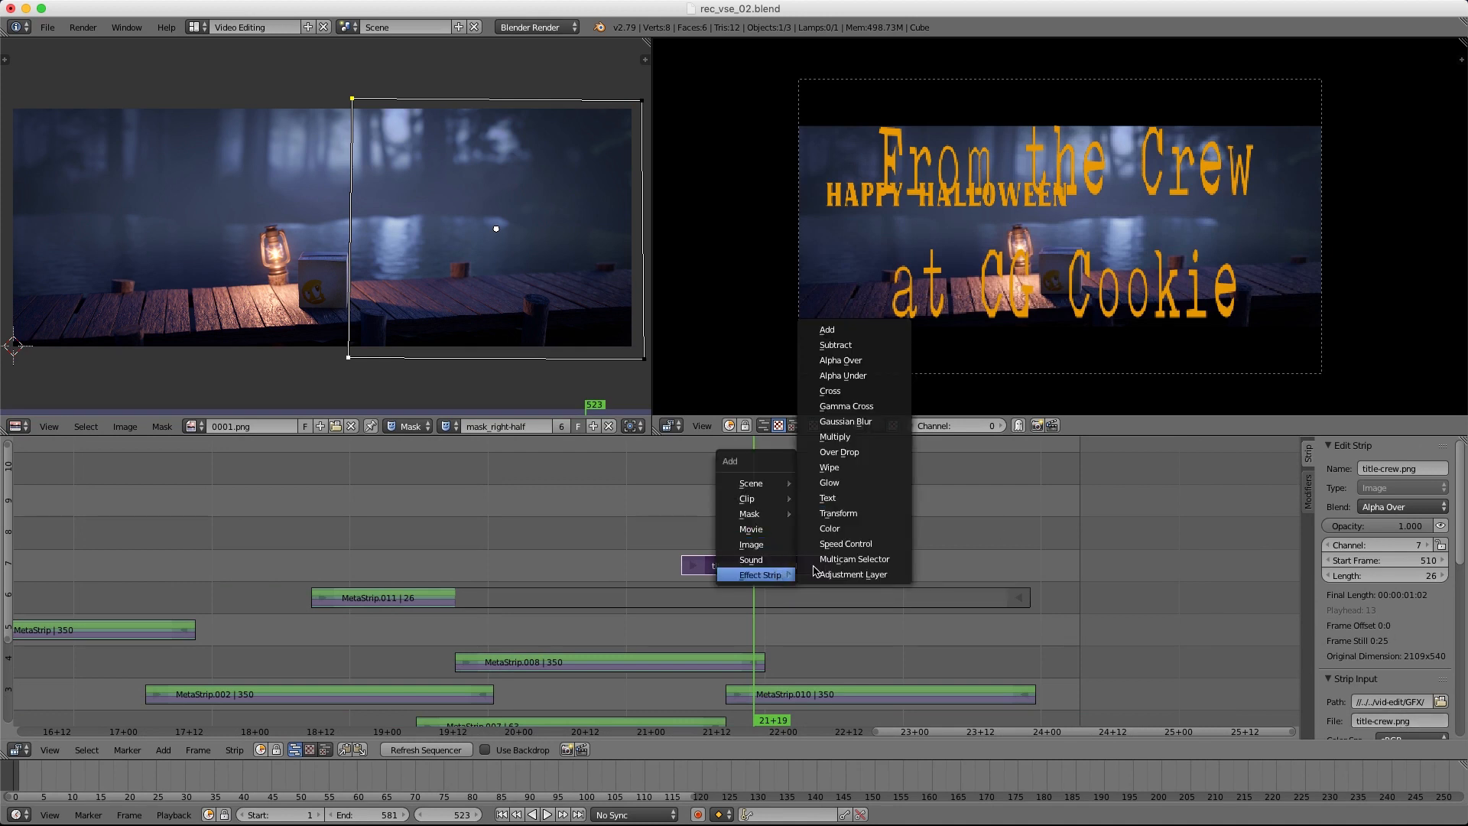
left_click(842, 513)
left_click(1390, 505)
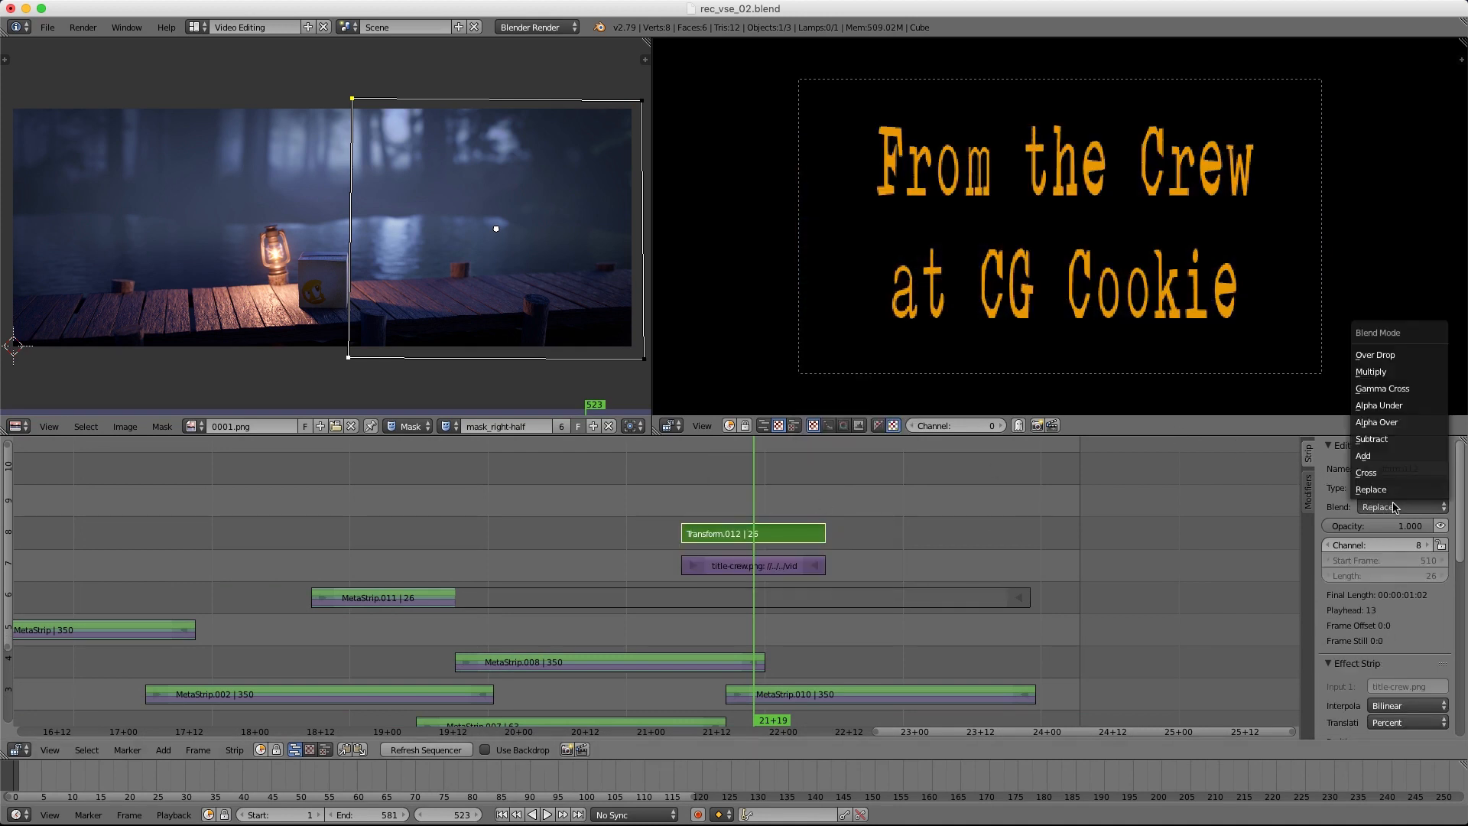
left_click(1390, 422)
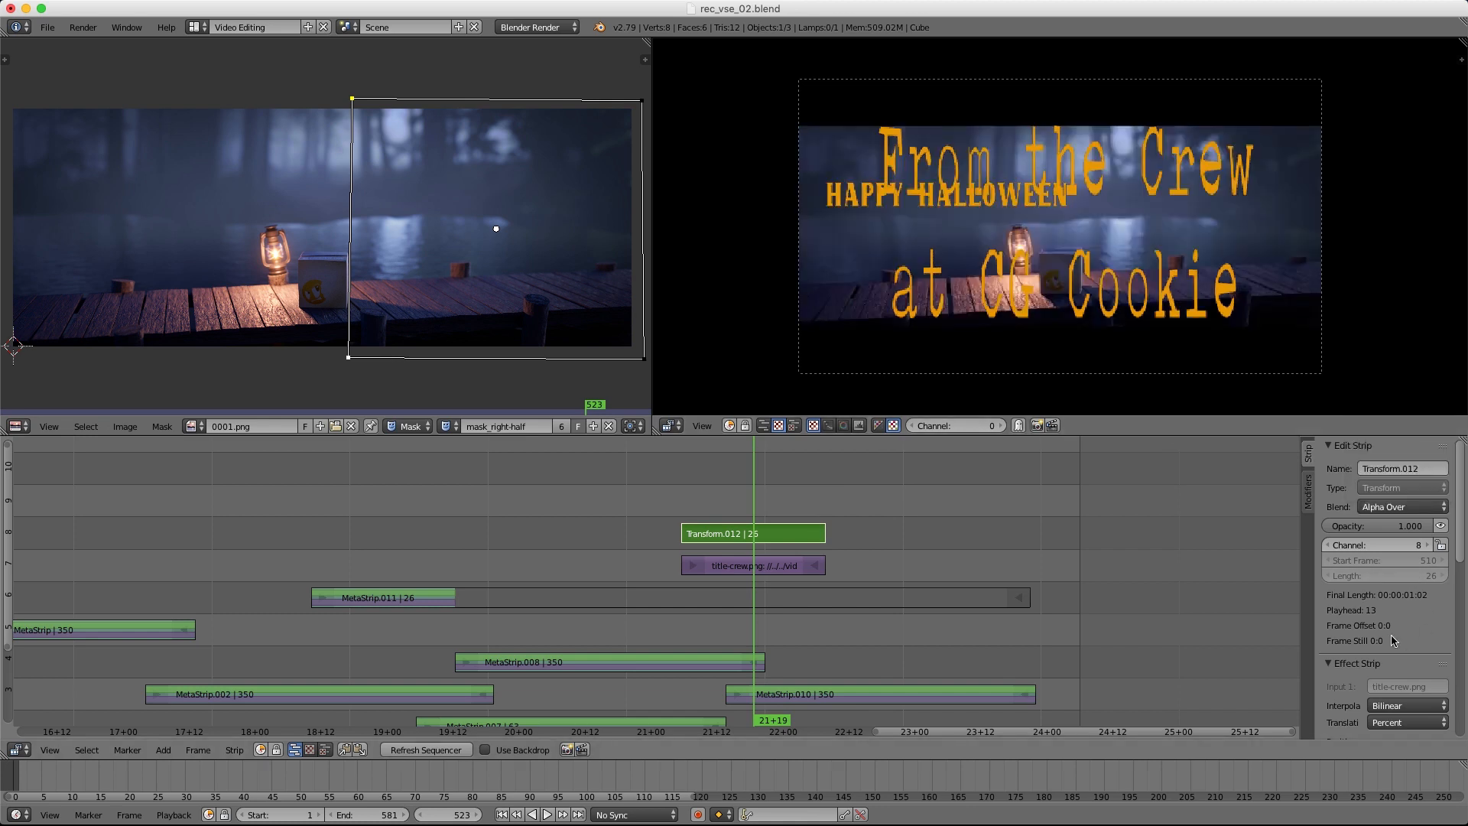
Step: Scale the crew title's Transform strip to 0.40 by 0.22 and shift it to X 24.66 and slightly upward, beside the Halloween title
scroll(1388, 624, "down", 7)
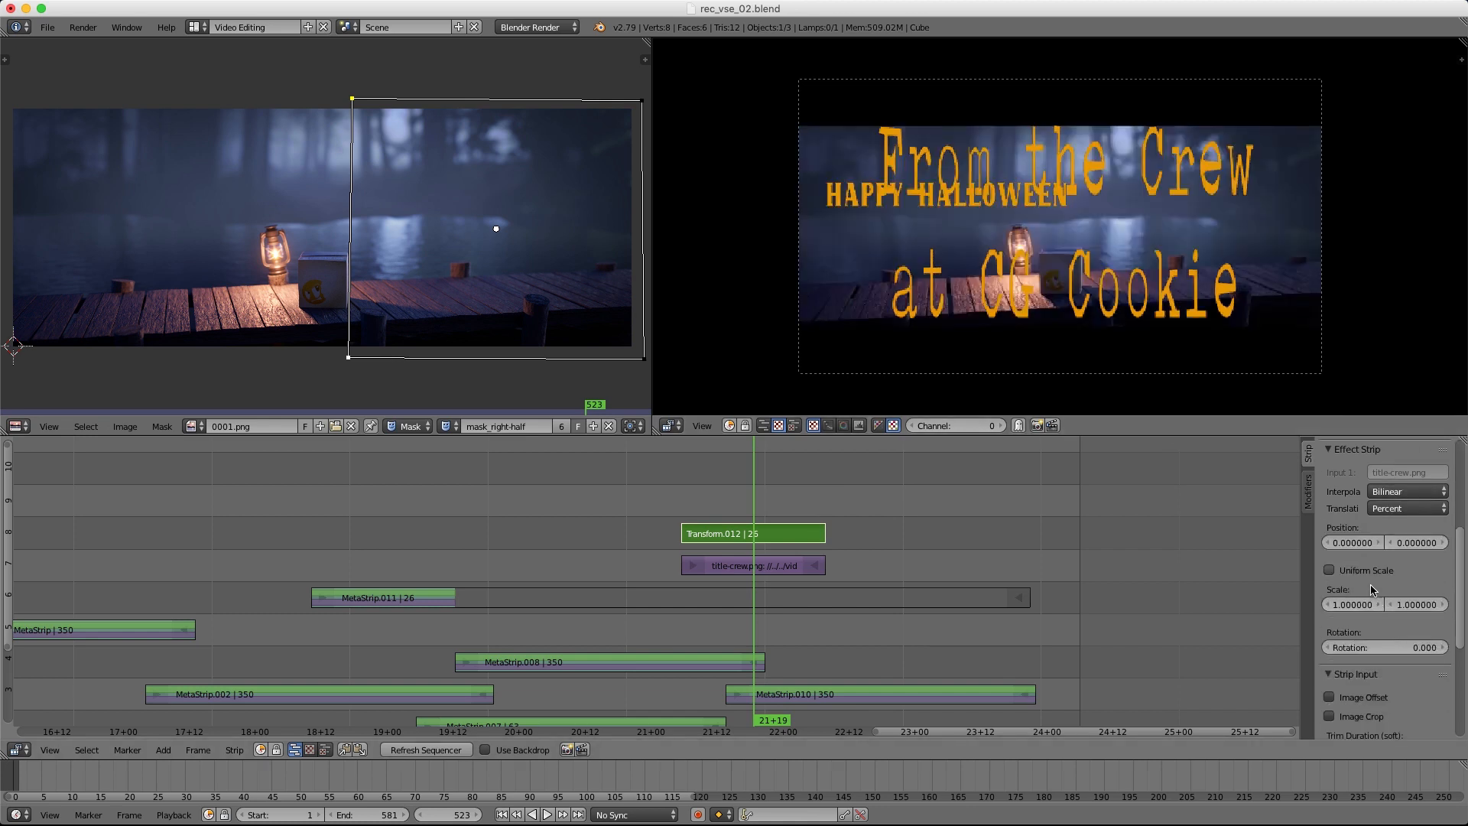
left_click_drag(1353, 605, 1313, 605)
left_click_drag(1418, 605, 1364, 605)
left_click_drag(1353, 605, 1395, 605)
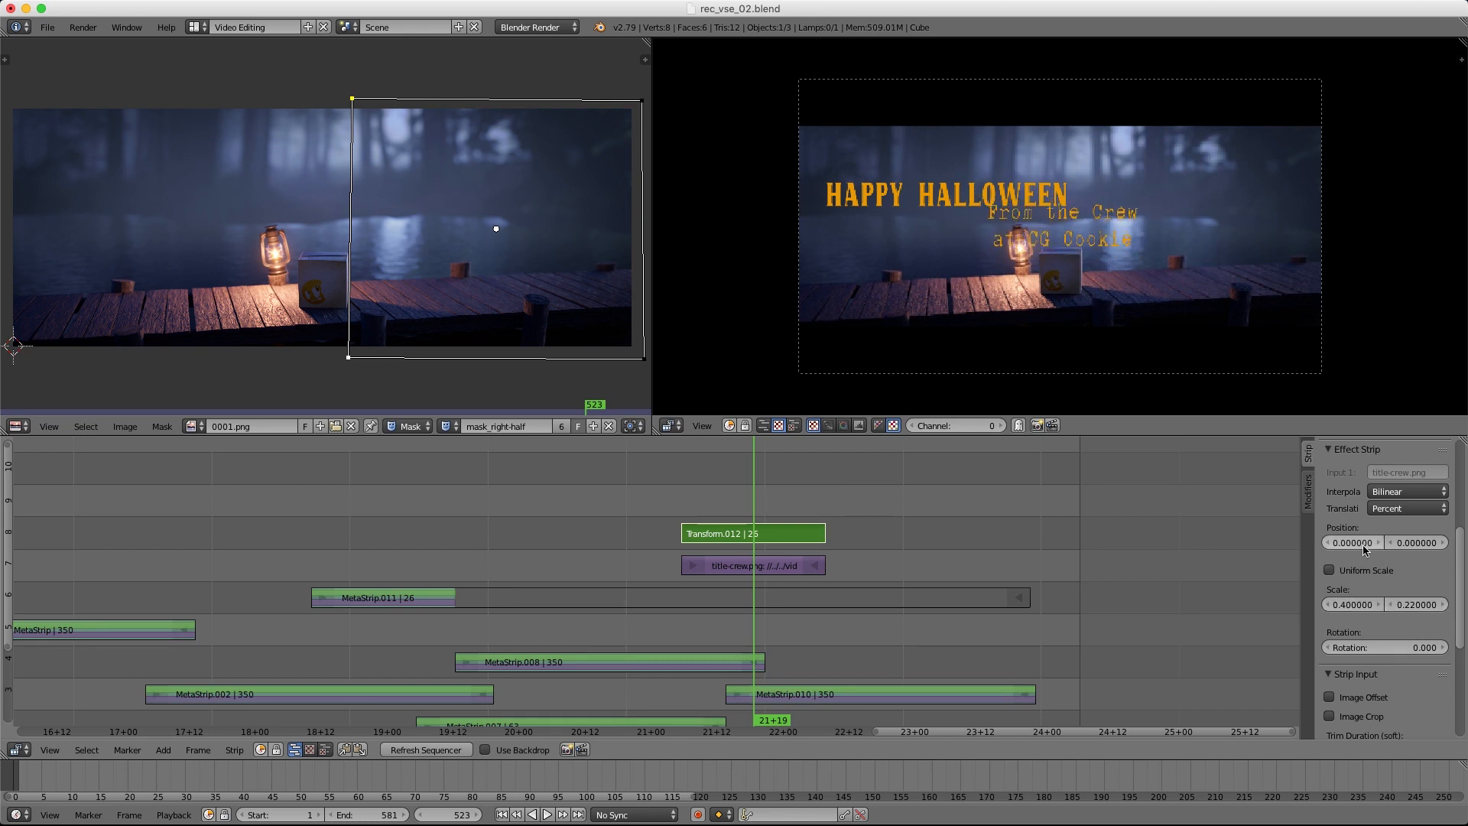
left_click_drag(1364, 544, 1441, 543)
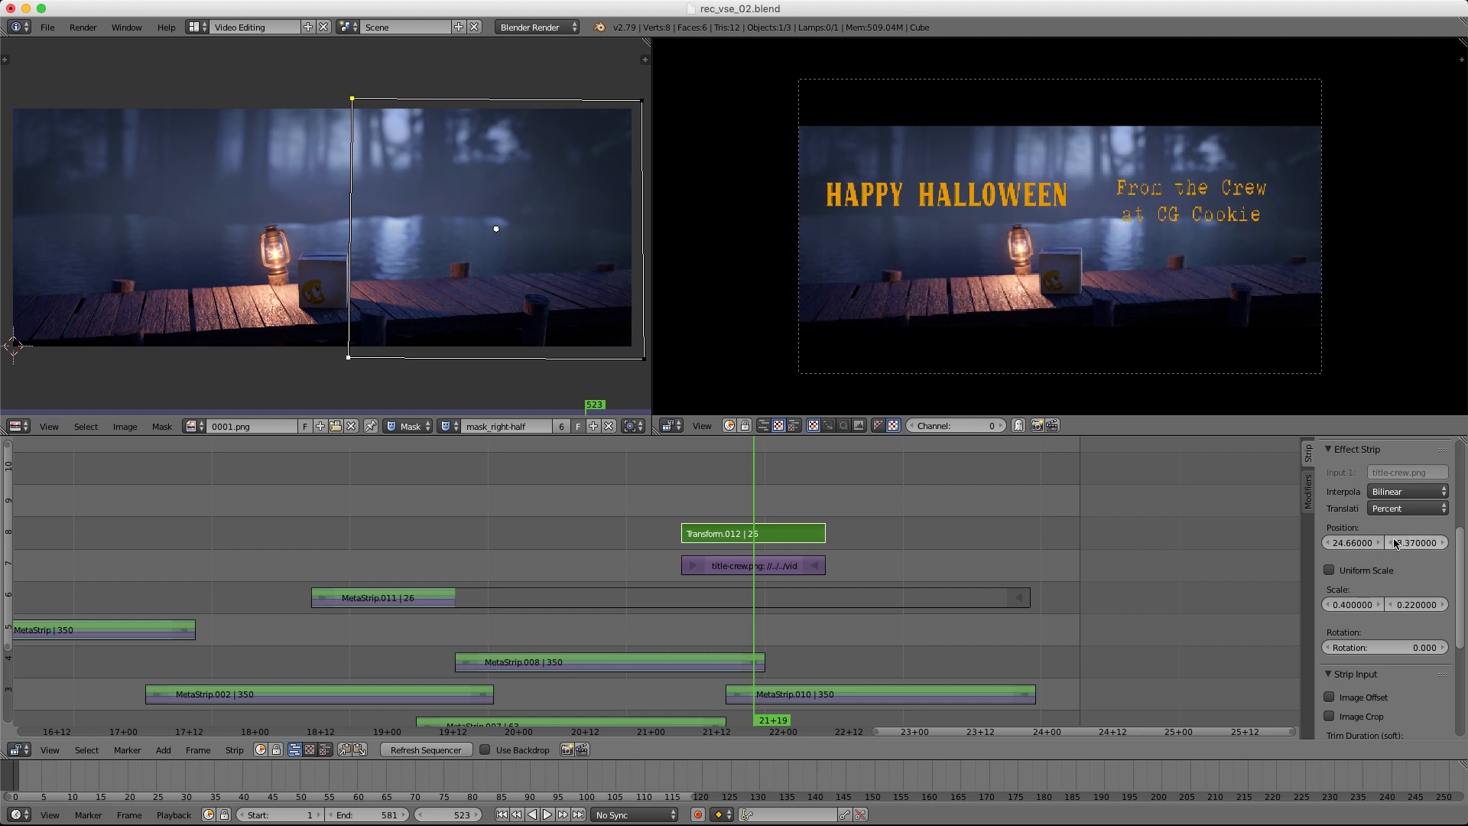
Step: Group the crew title image and its Transform strip into a meta strip and set its blend mode to Alpha Over
right_click(726, 566, "shift")
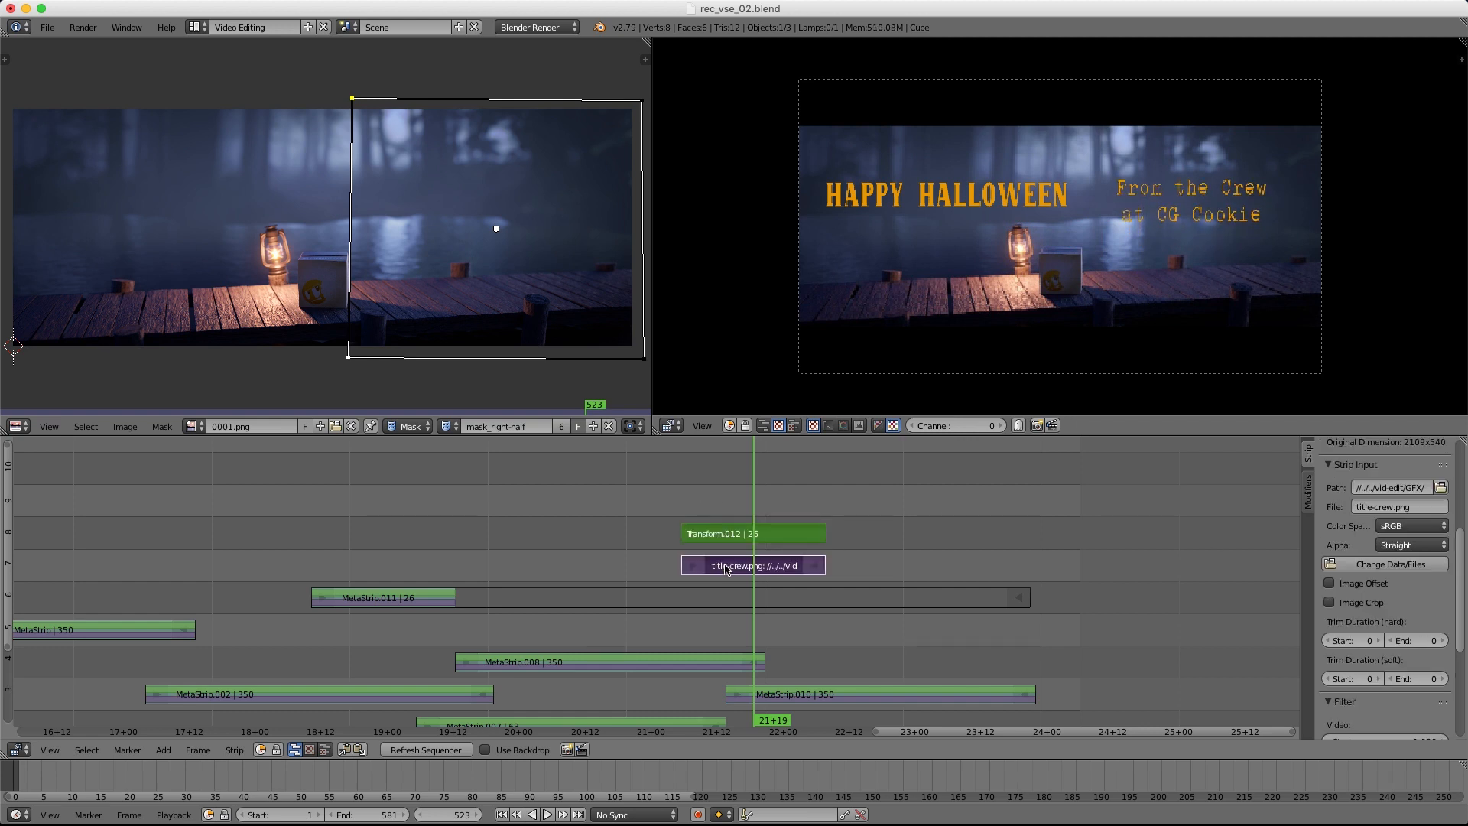
key("ctrl+g")
scroll(1401, 506, "up", 5)
left_click(1401, 506)
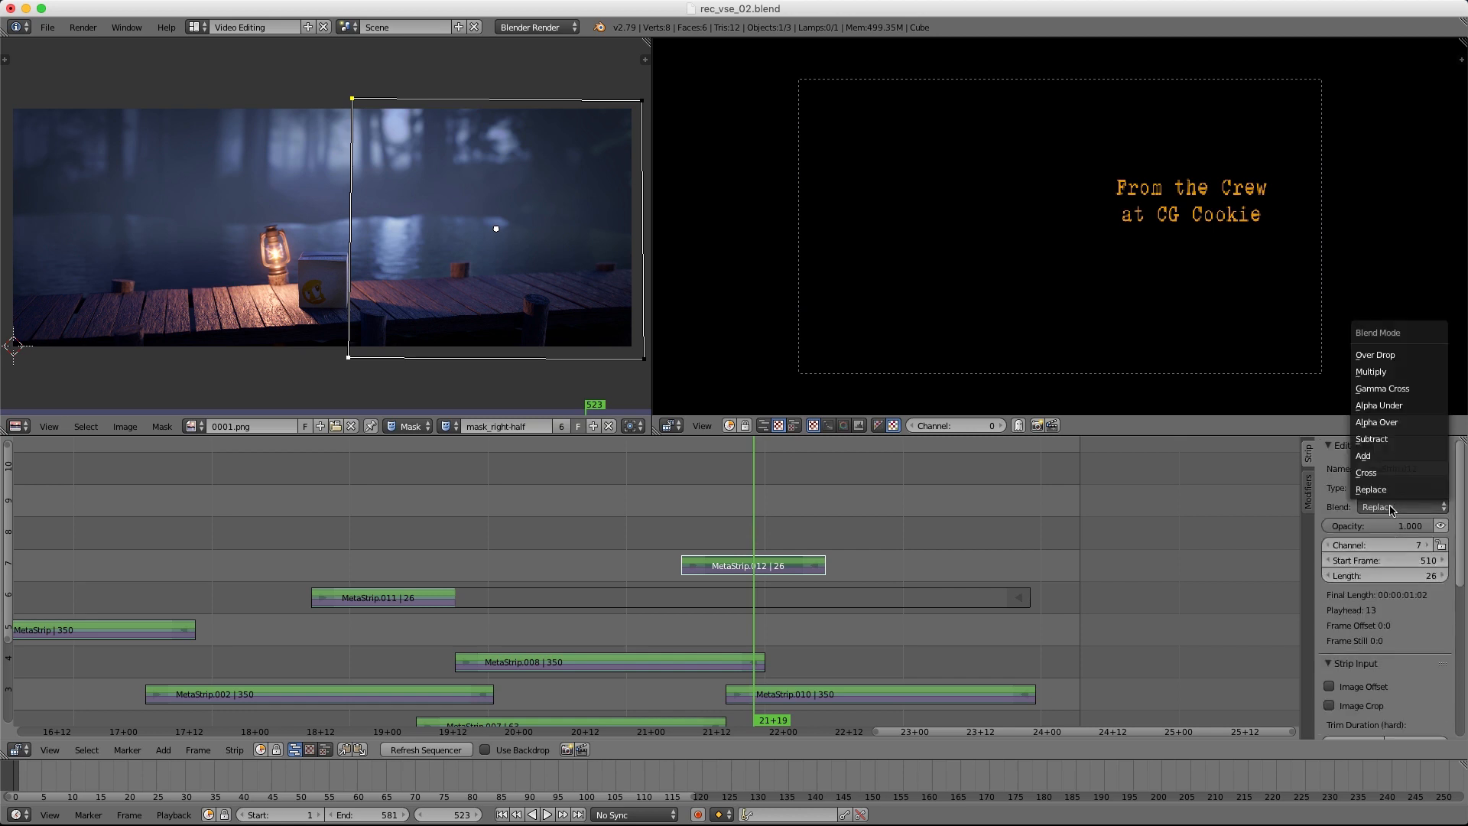
left_click(1390, 423)
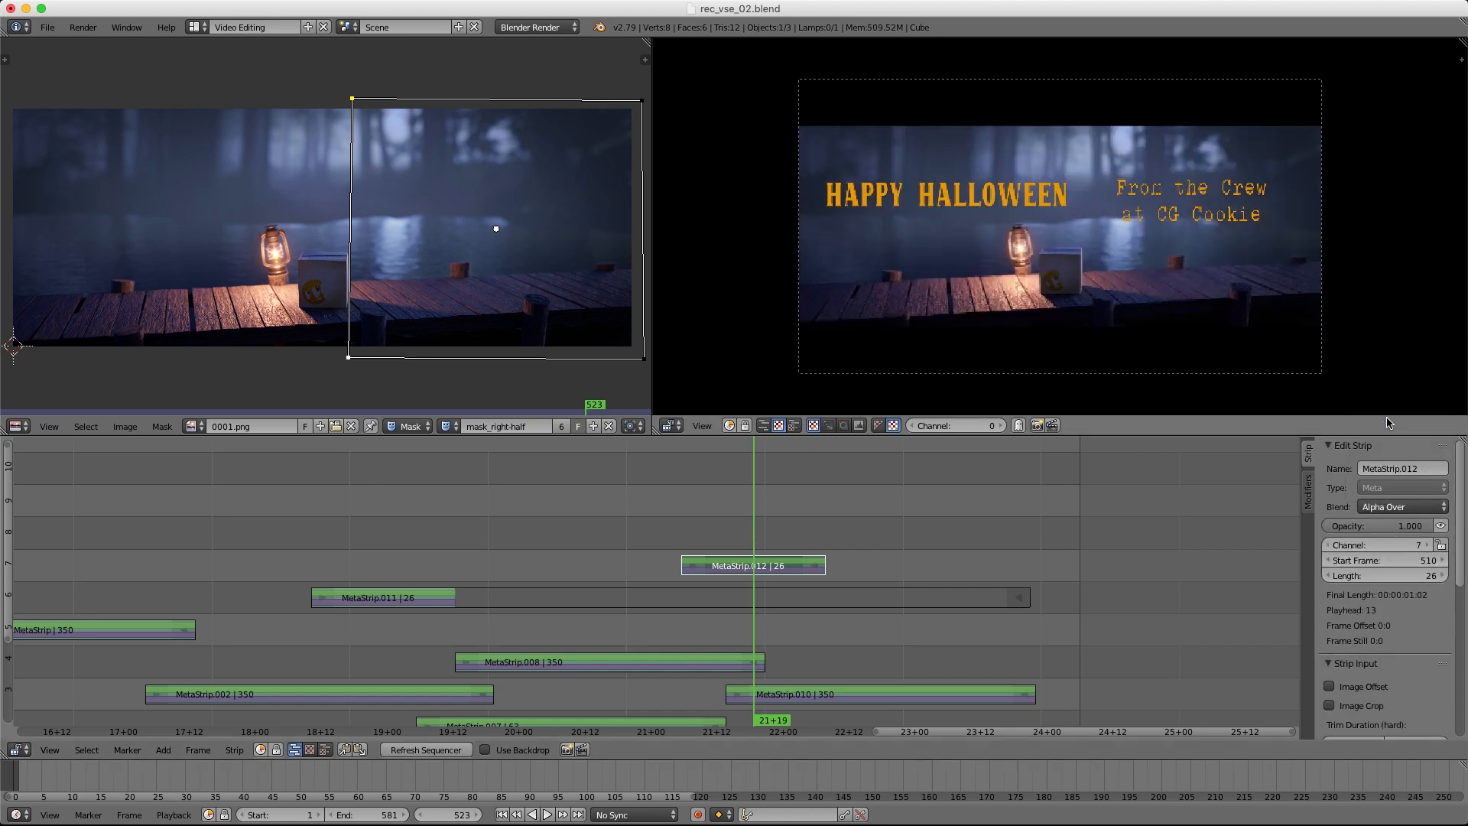
Step: Play back the edit from frame 409 to check the timing of both titles
left_click(273, 510)
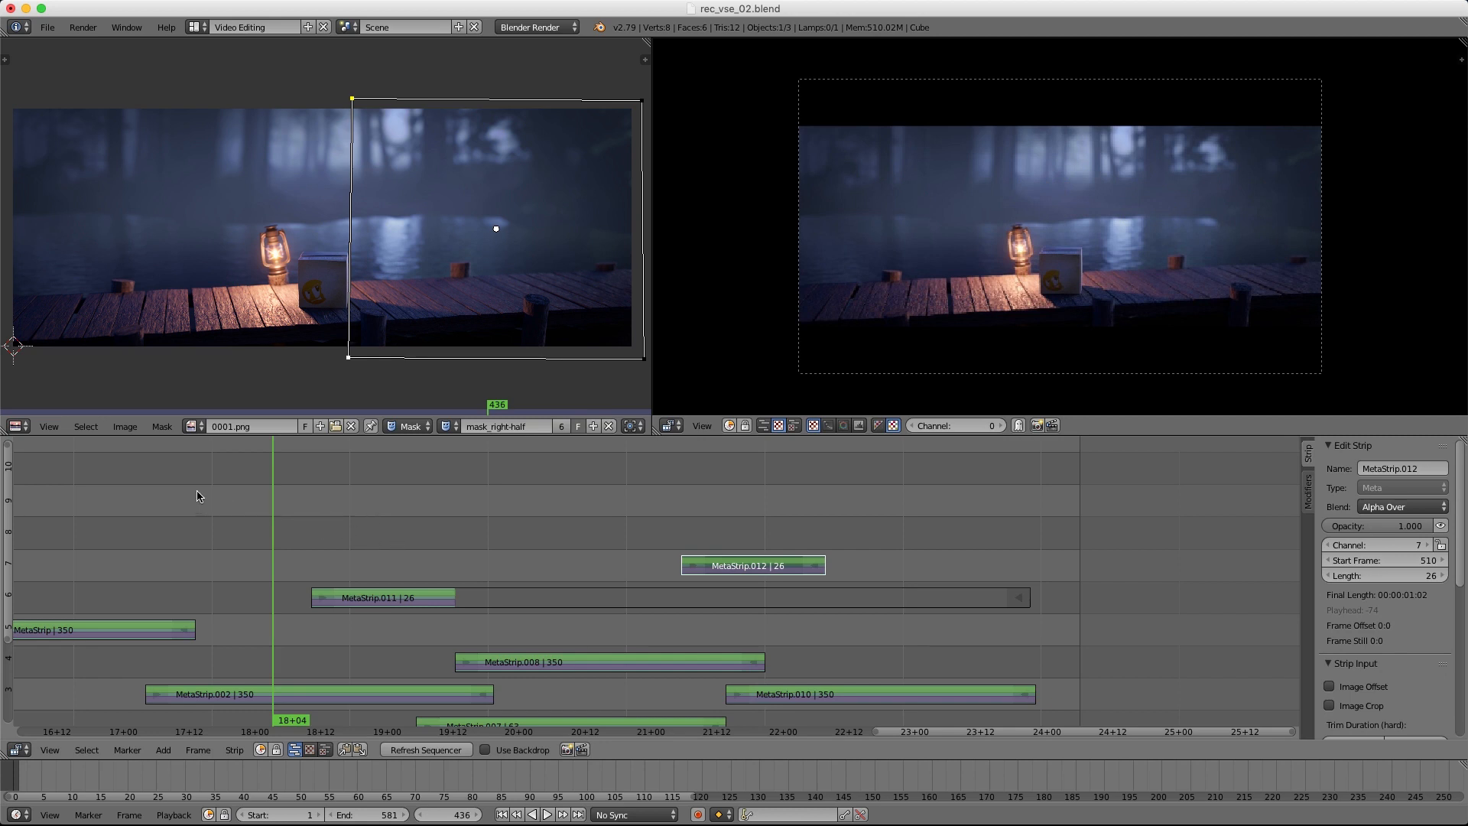
left_click(124, 494)
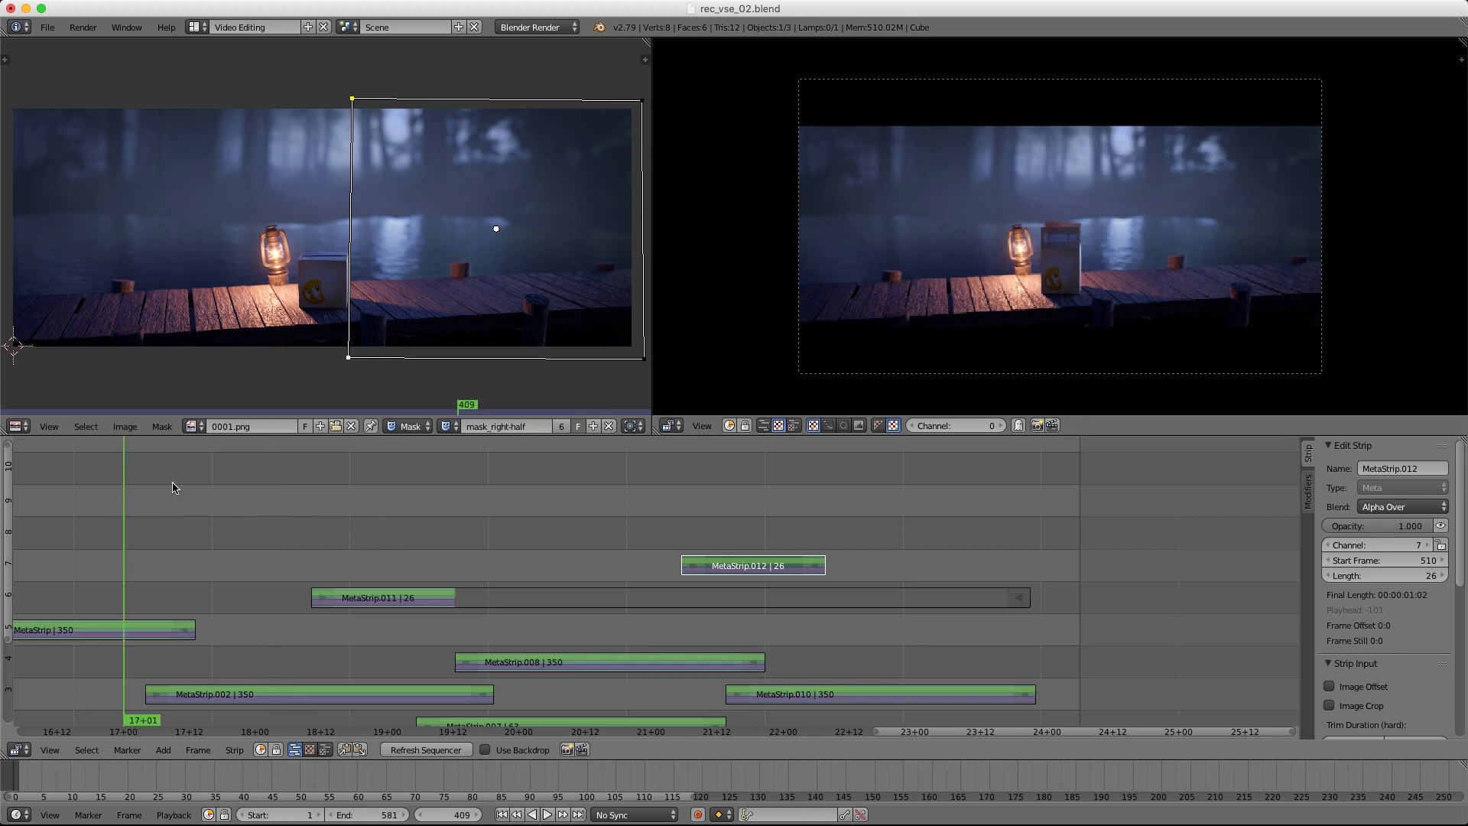
key("alt+a")
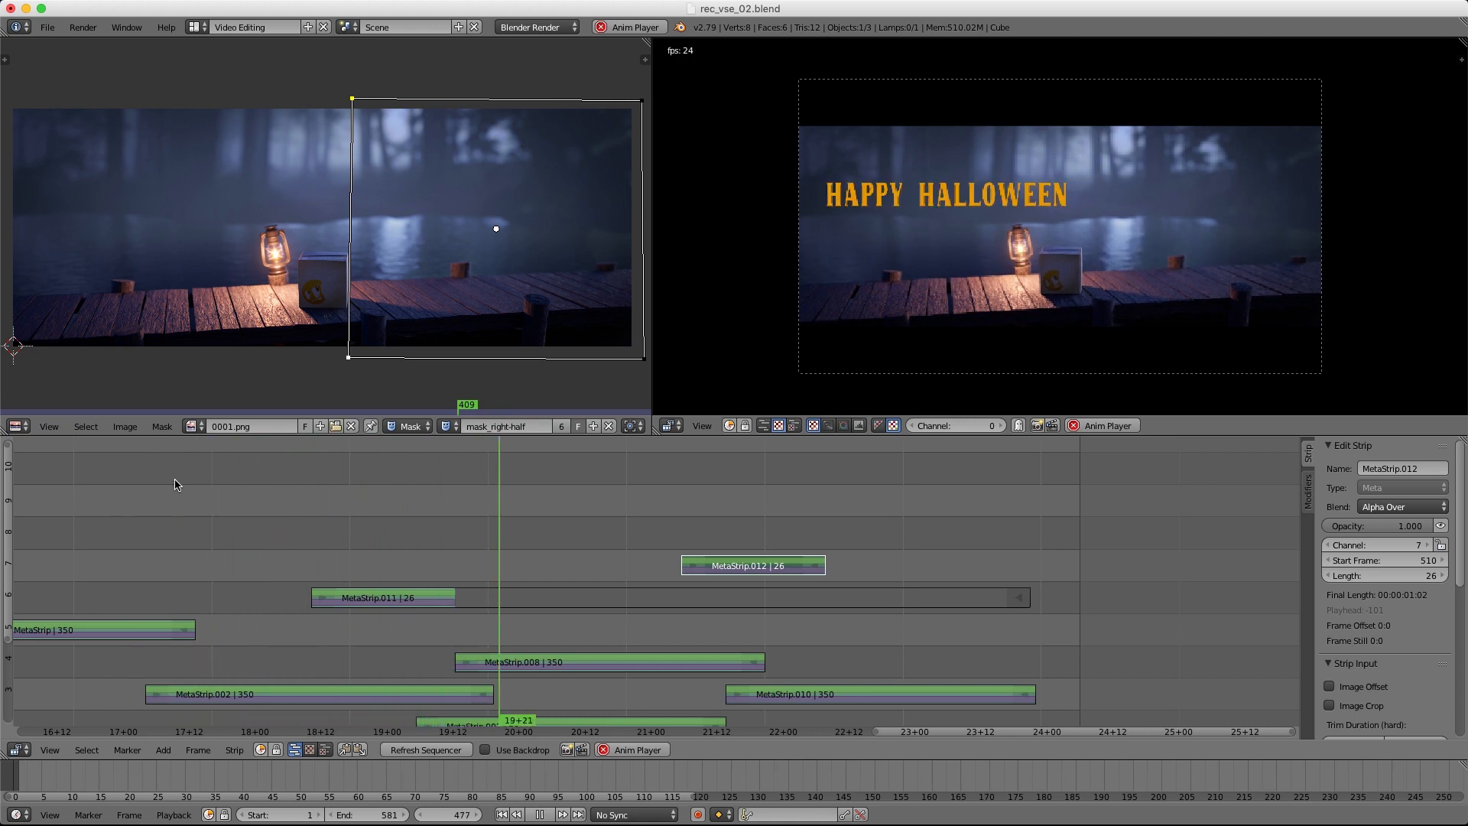
Step: Move the crew title's meta strip to start at frame 499 and play back the edit from frame 409
key("alt+a")
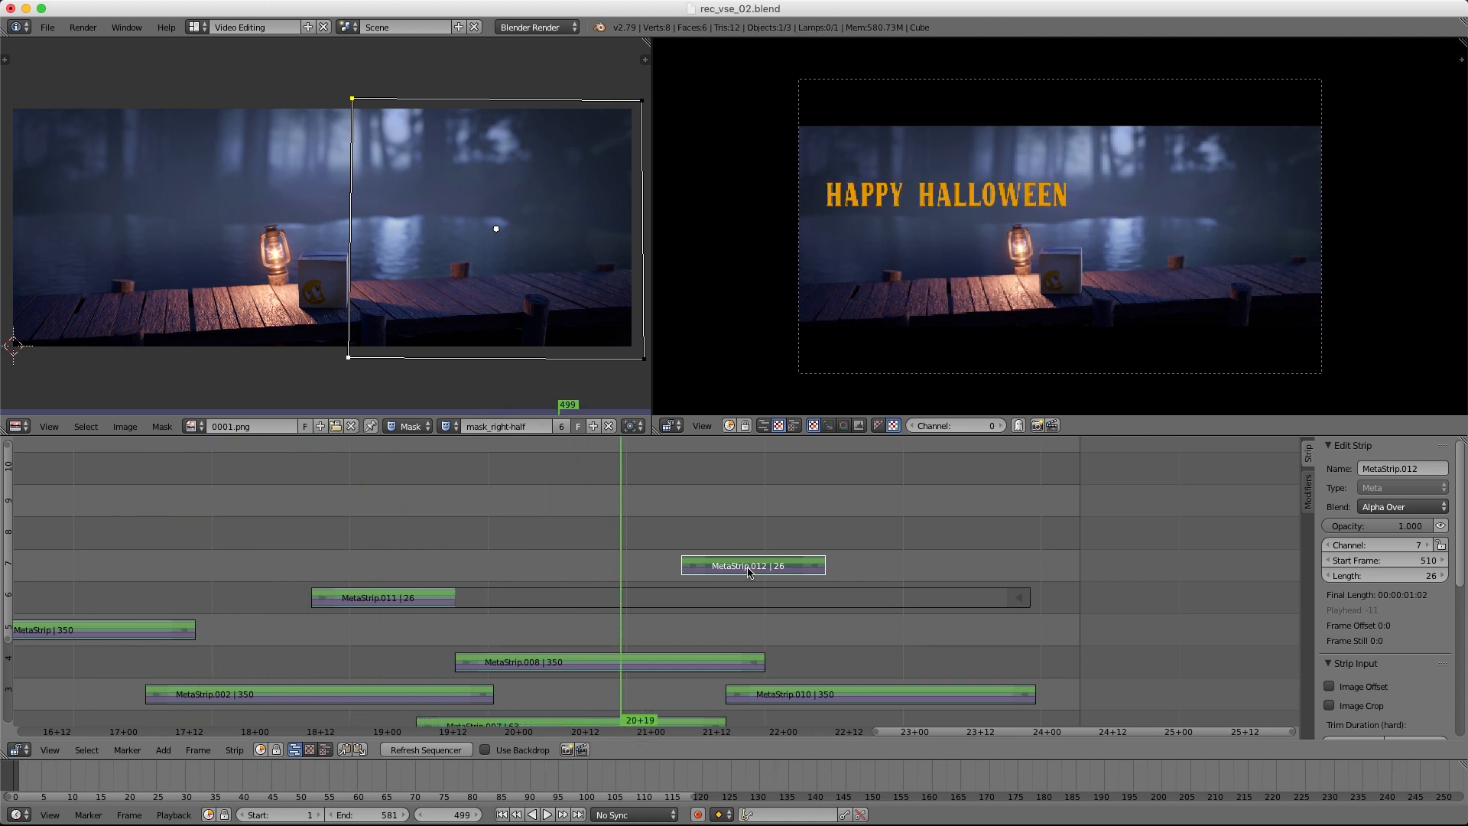
key("g")
left_click(691, 572)
left_click(126, 520)
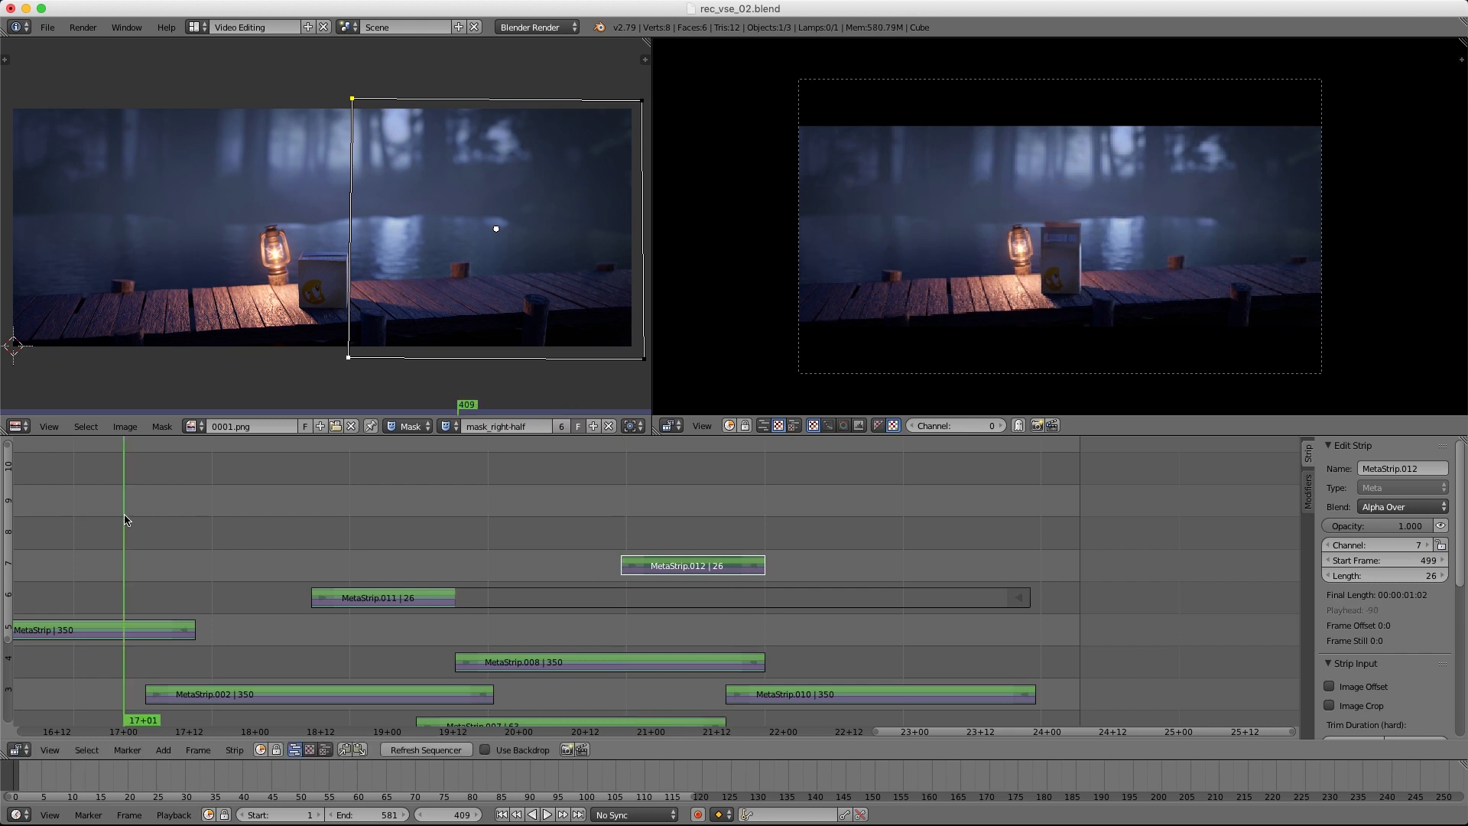
key("alt+a")
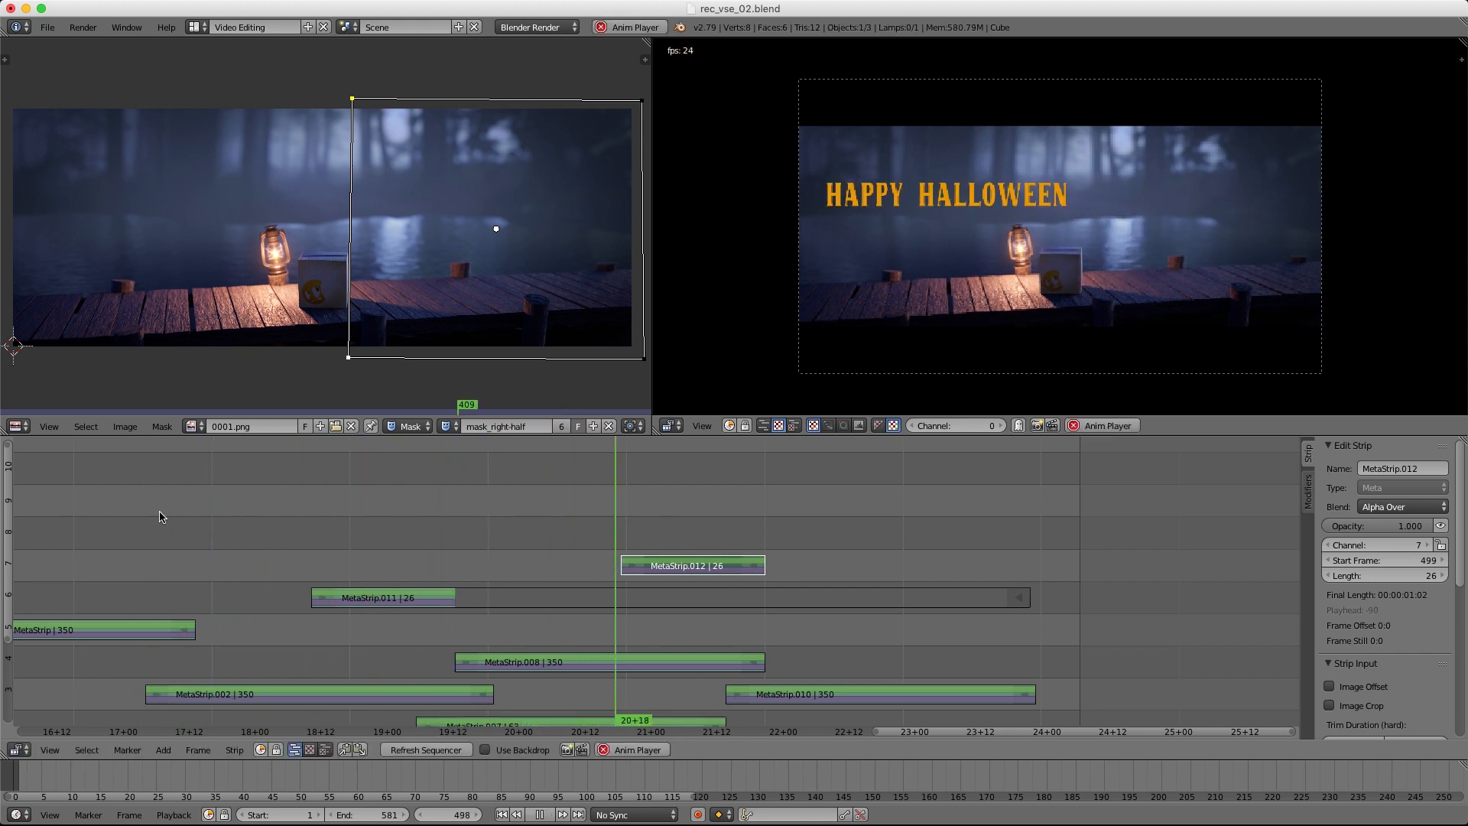
key("alt+a")
Step: Shift the crew title's meta strip earlier to start at frame 488 and preview the timing from frame 420
key("g")
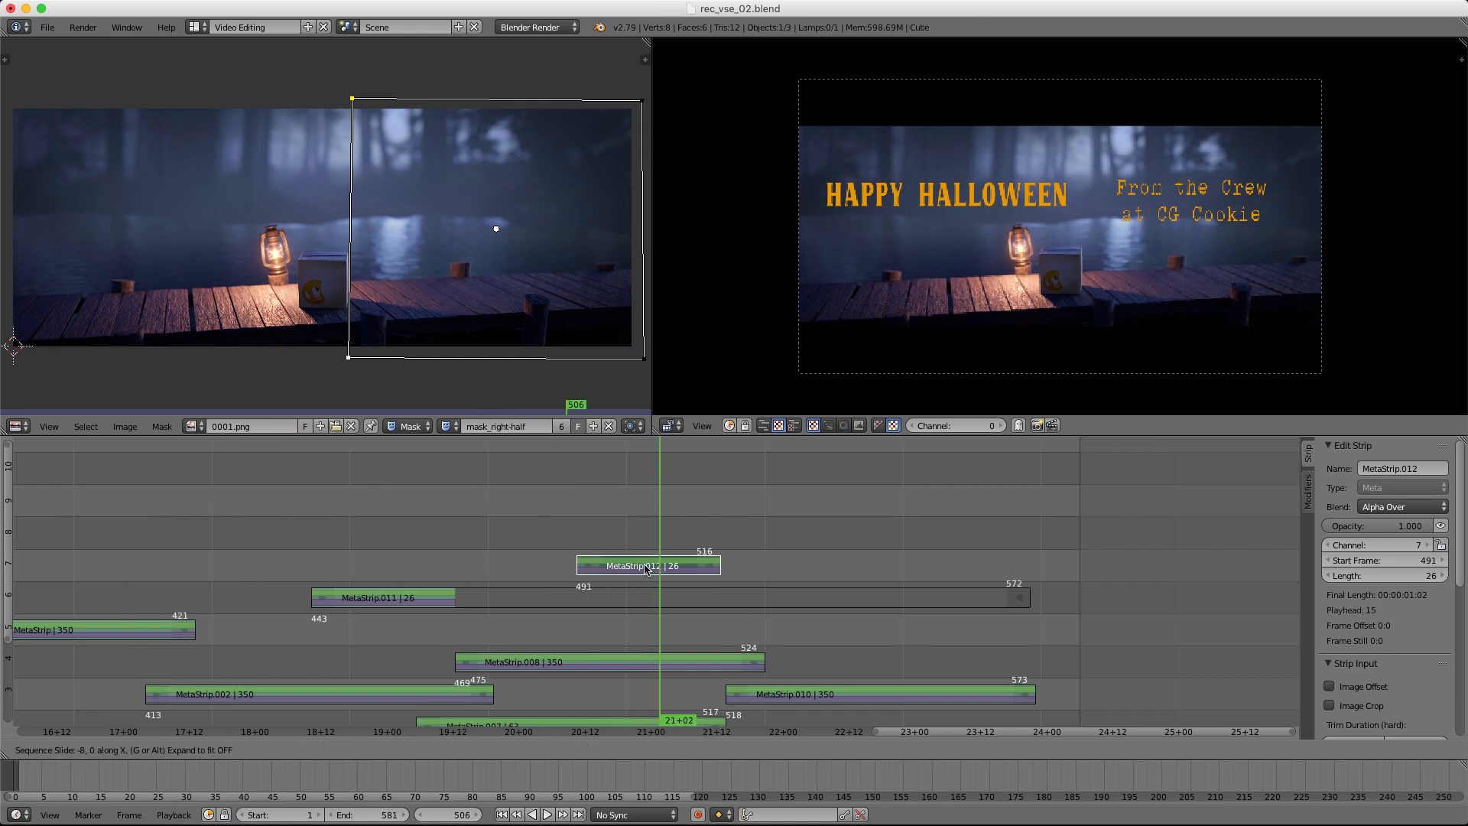
left_click(644, 567)
left_click(182, 552)
key("alt+a")
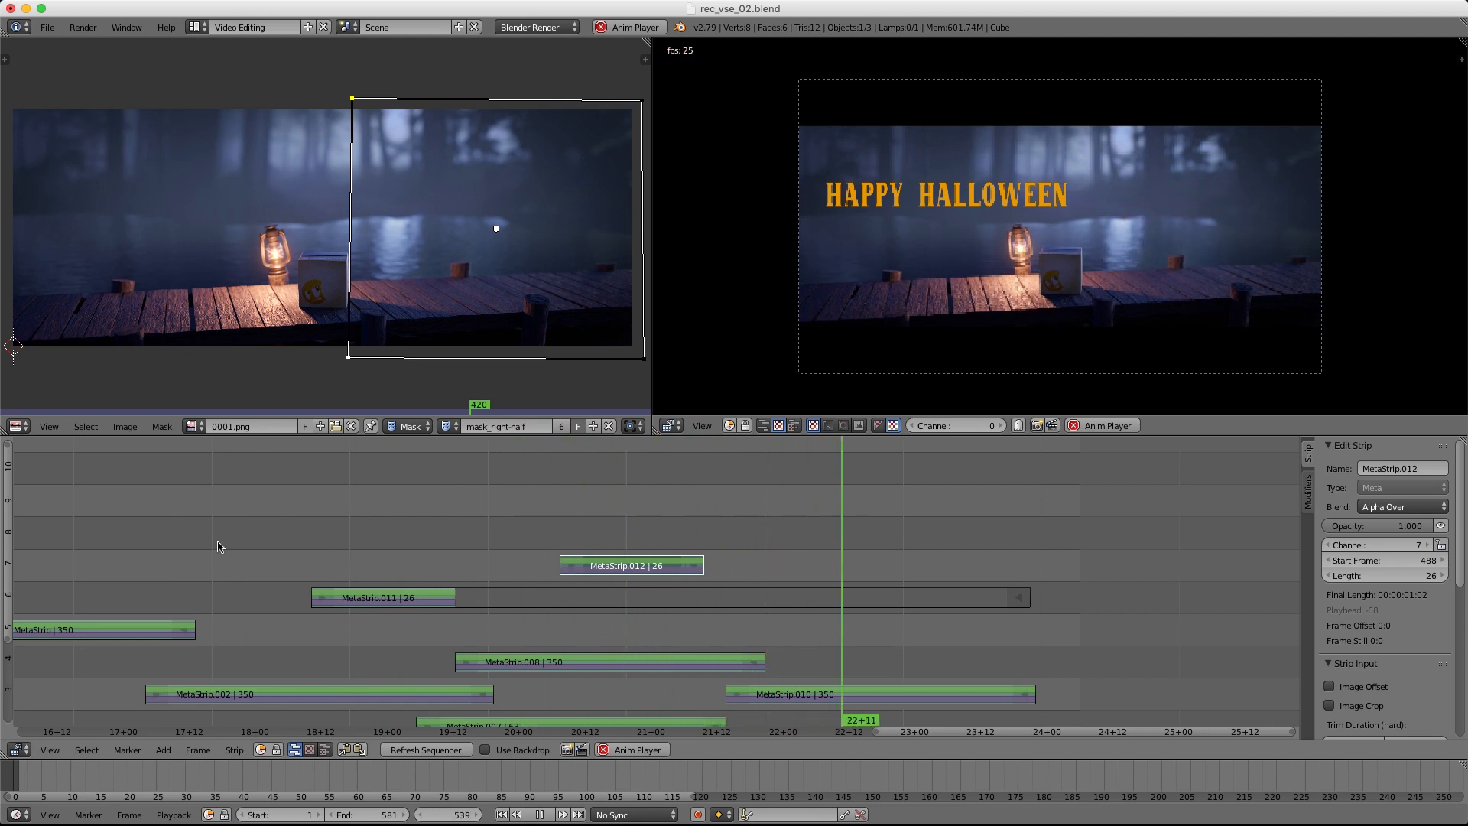
key("alt+a")
Step: Start the crew title's meta strip at frame 497 and extend its end to frame 572, level with the Halloween title's end
right_click_drag(655, 570, 1020, 564)
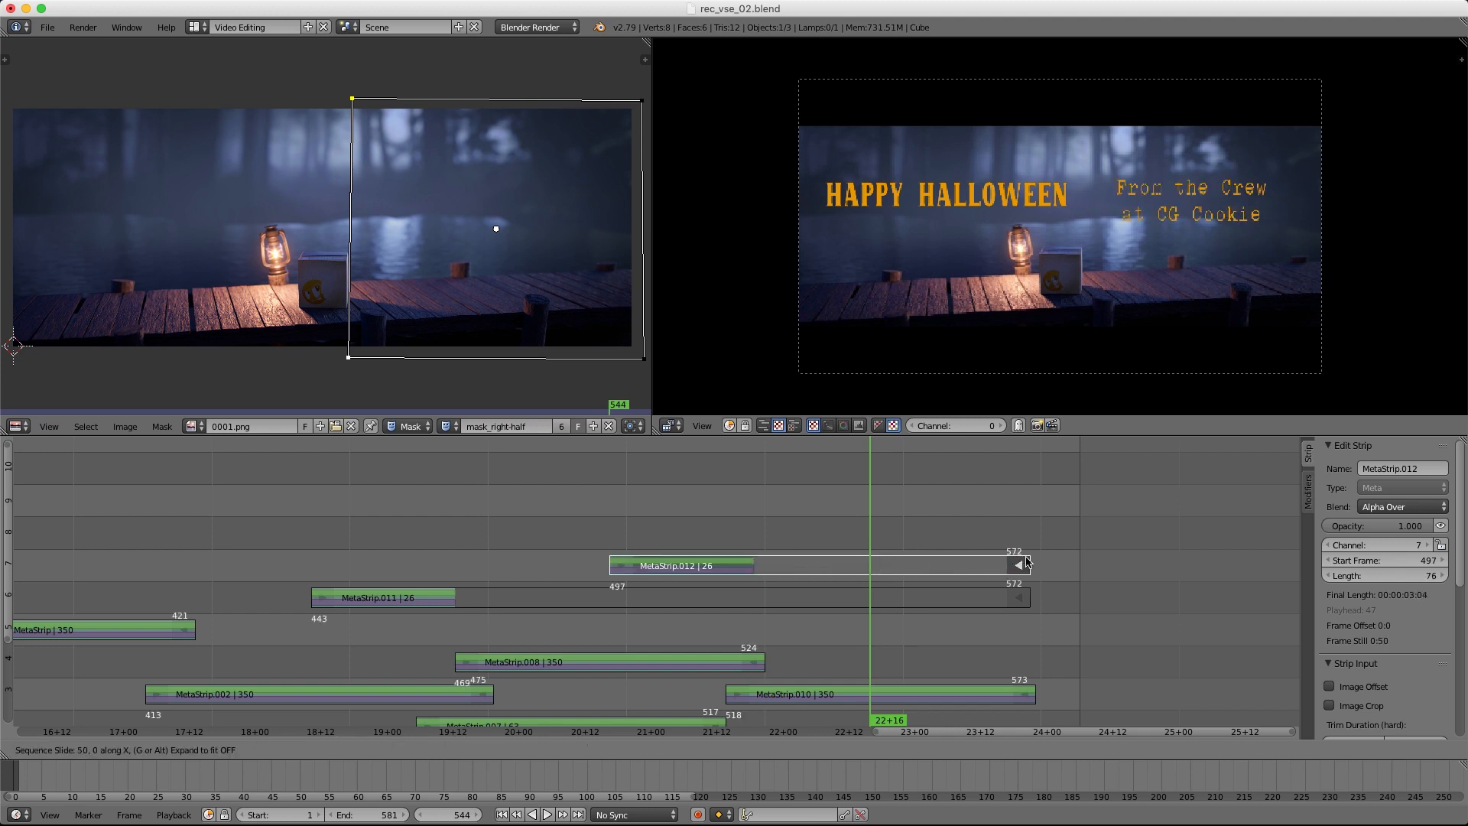
left_click(1026, 557)
Step: Play back the ending from frames 426 and 436 to check when both titles appear over the footage
middle_click_drag(755, 544, 768, 523, "ctrl")
left_click(341, 507)
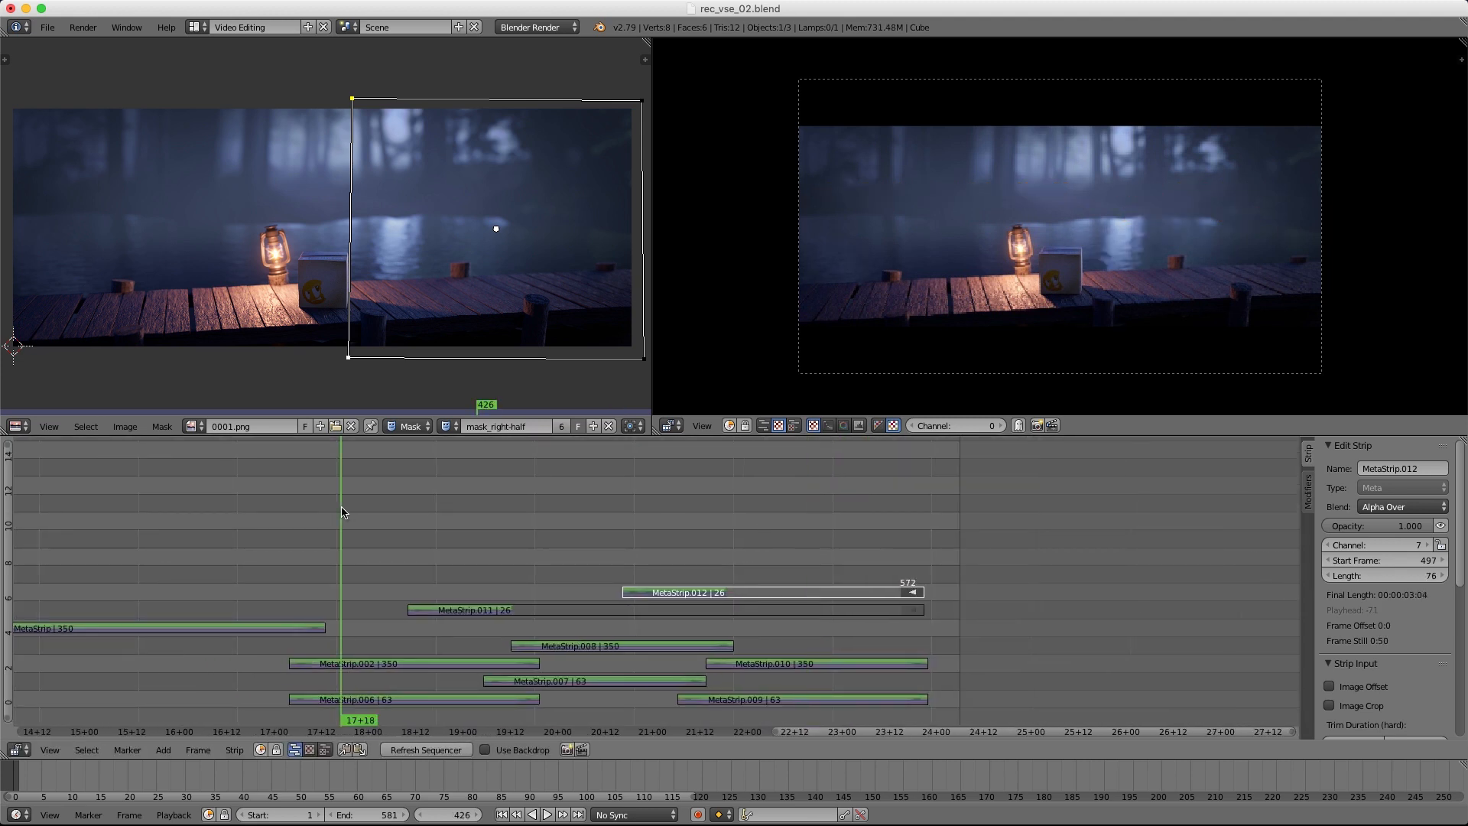
key("alt+a")
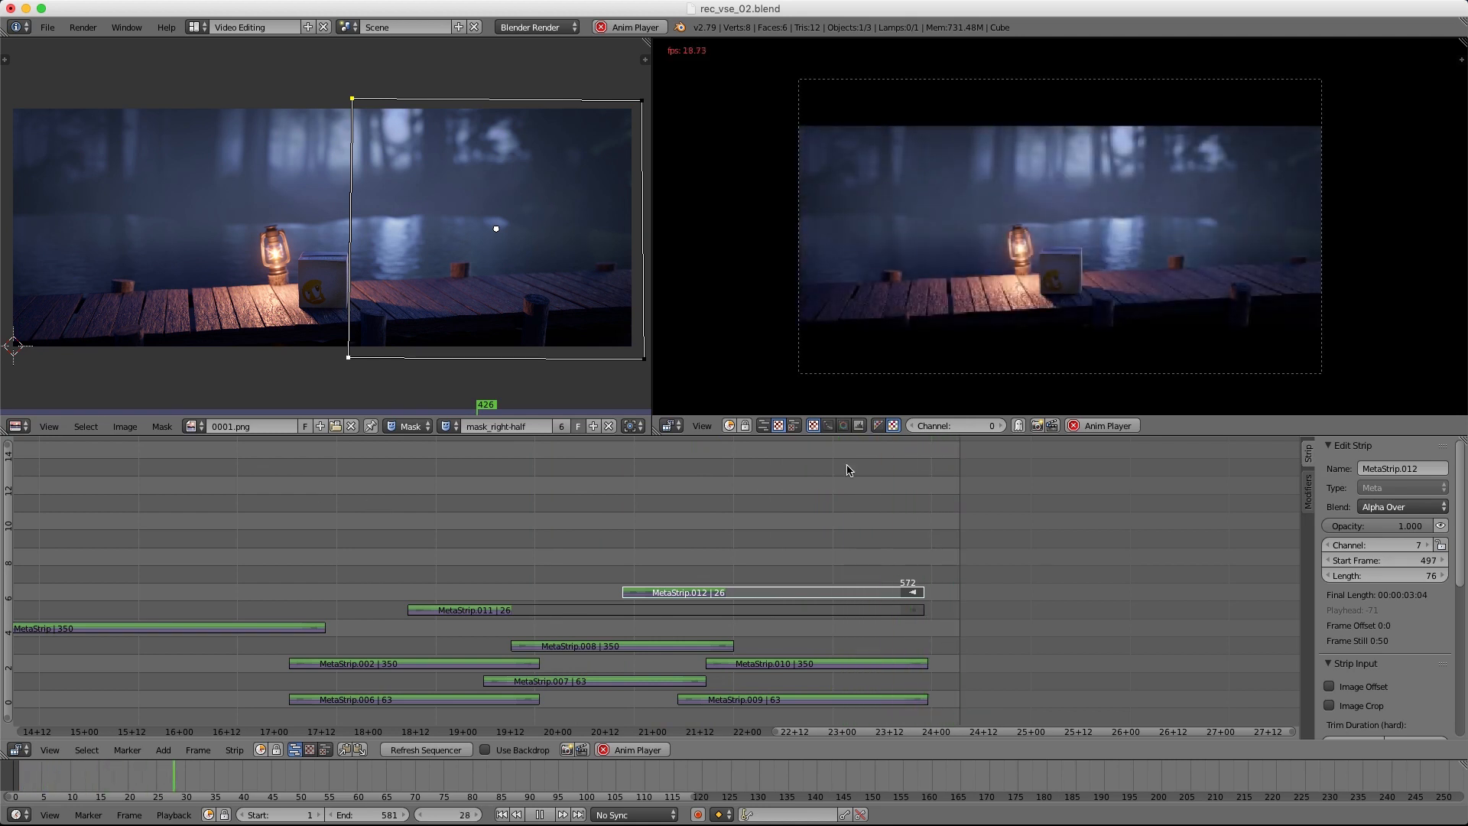
left_click(743, 506)
key("alt+a")
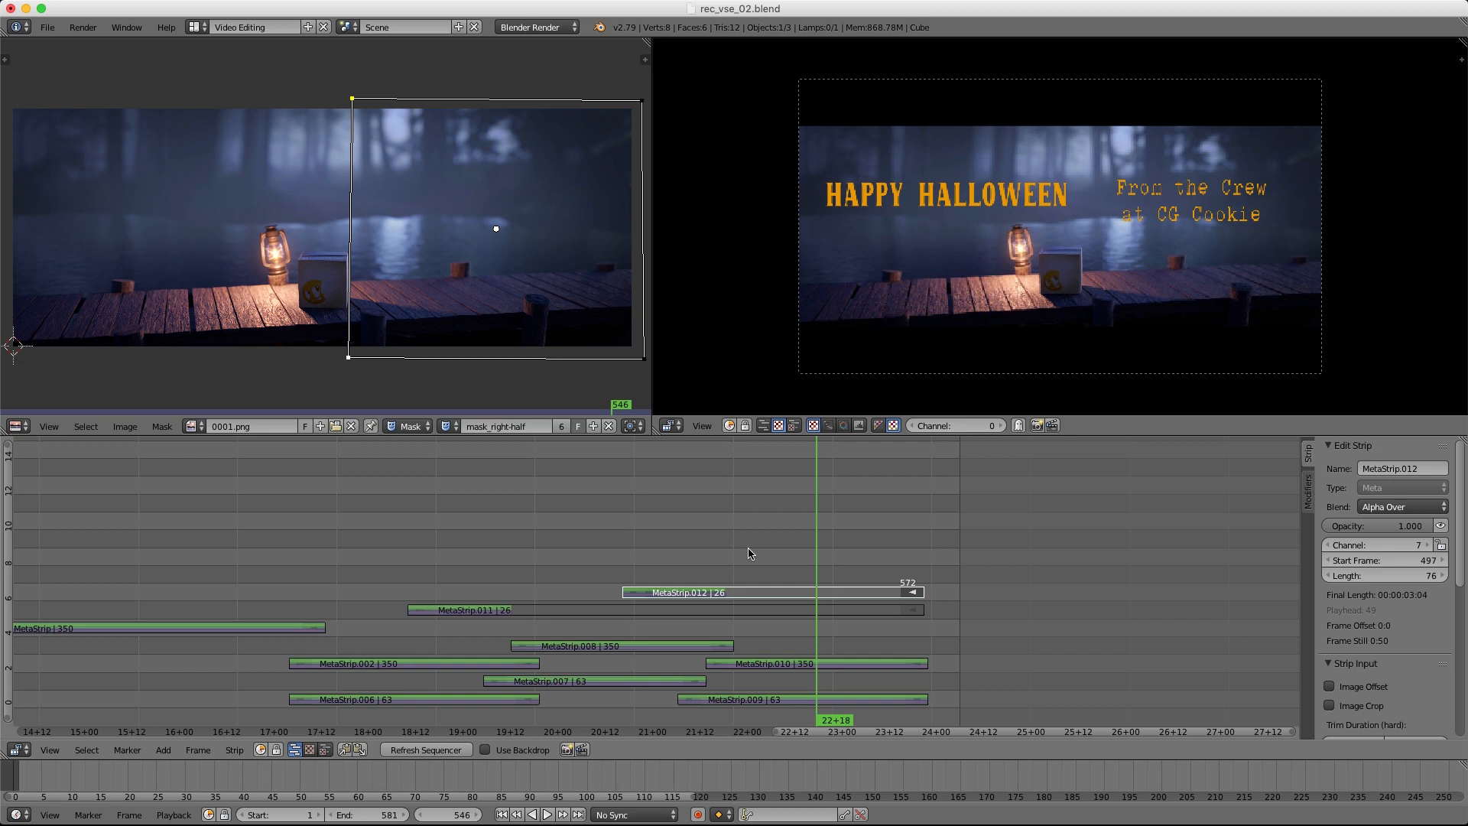
middle_click_drag(734, 507, 712, 529, "ctrl")
left_click(423, 510)
key("alt+a")
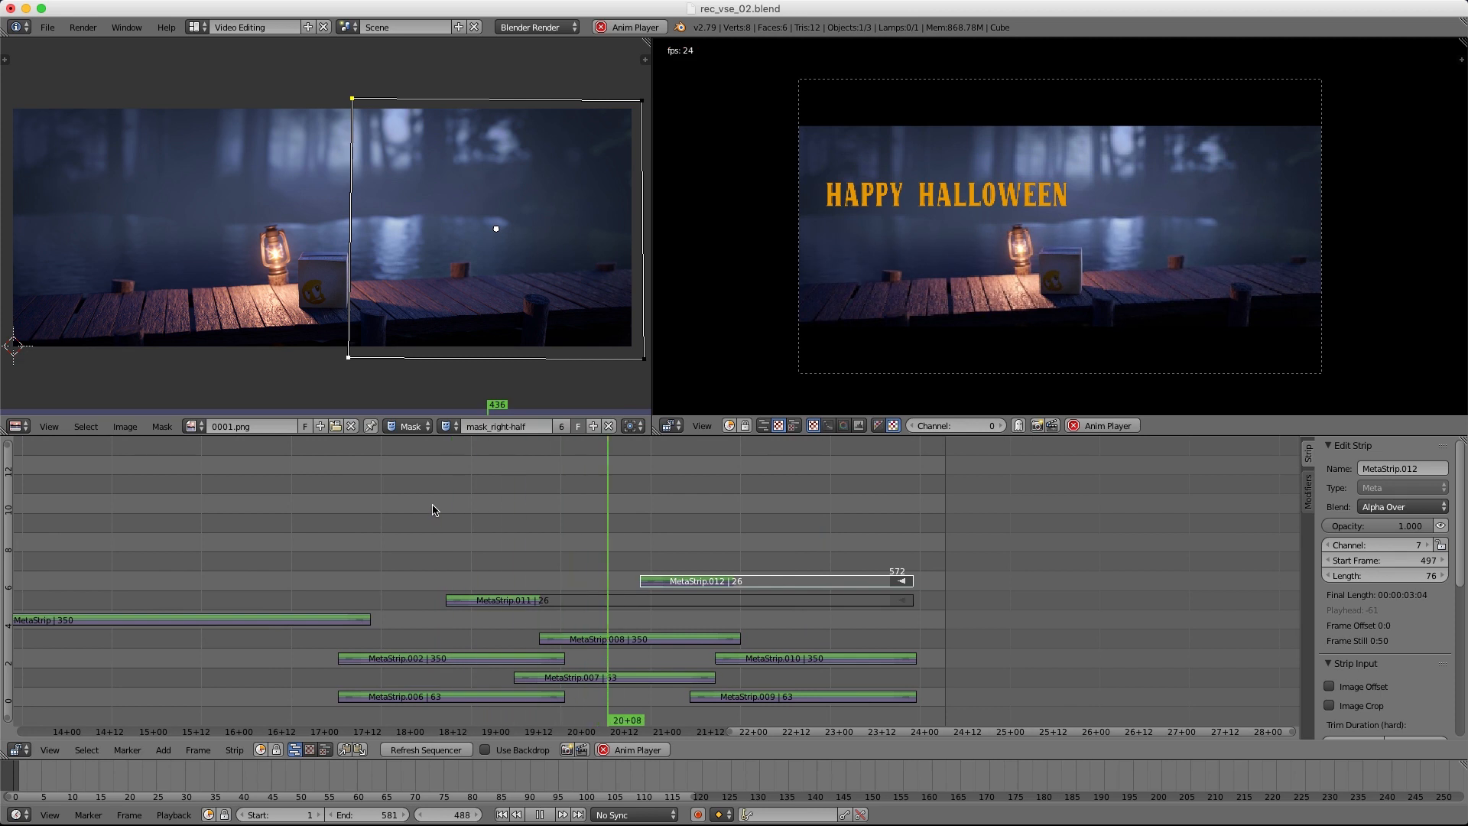
key("alt+a")
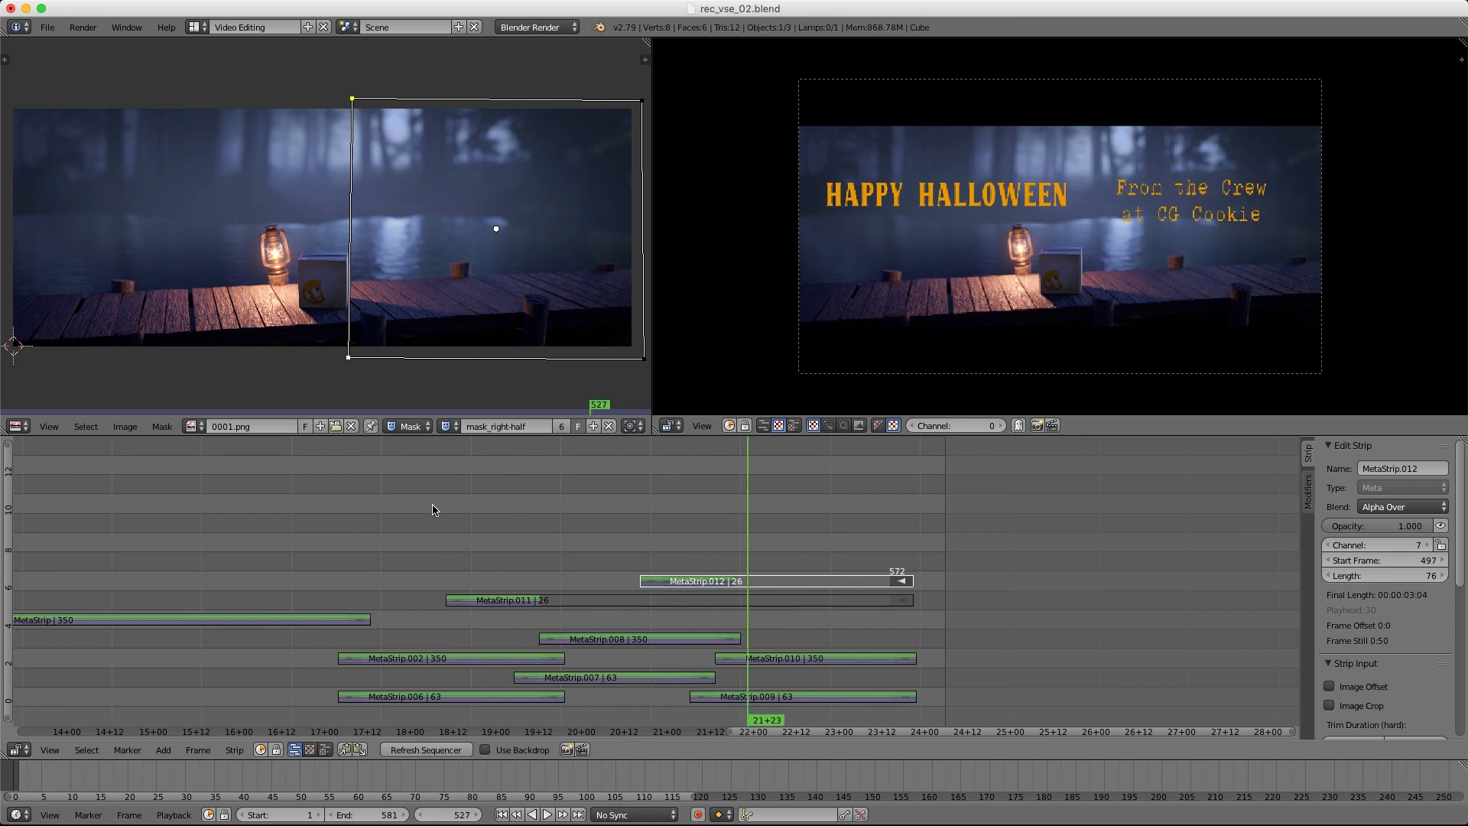
middle_click_drag(533, 540, 578, 538, "ctrl")
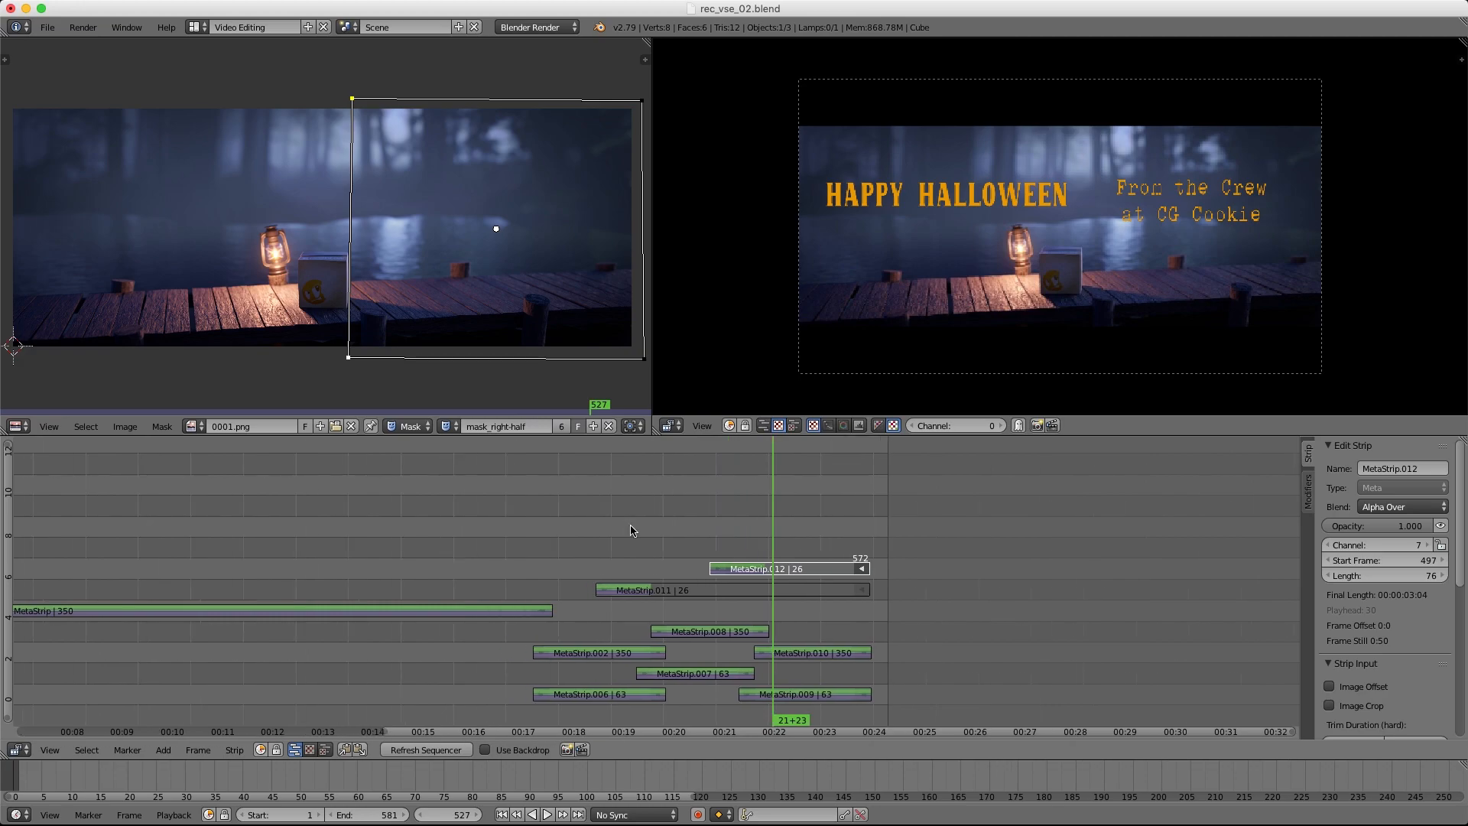